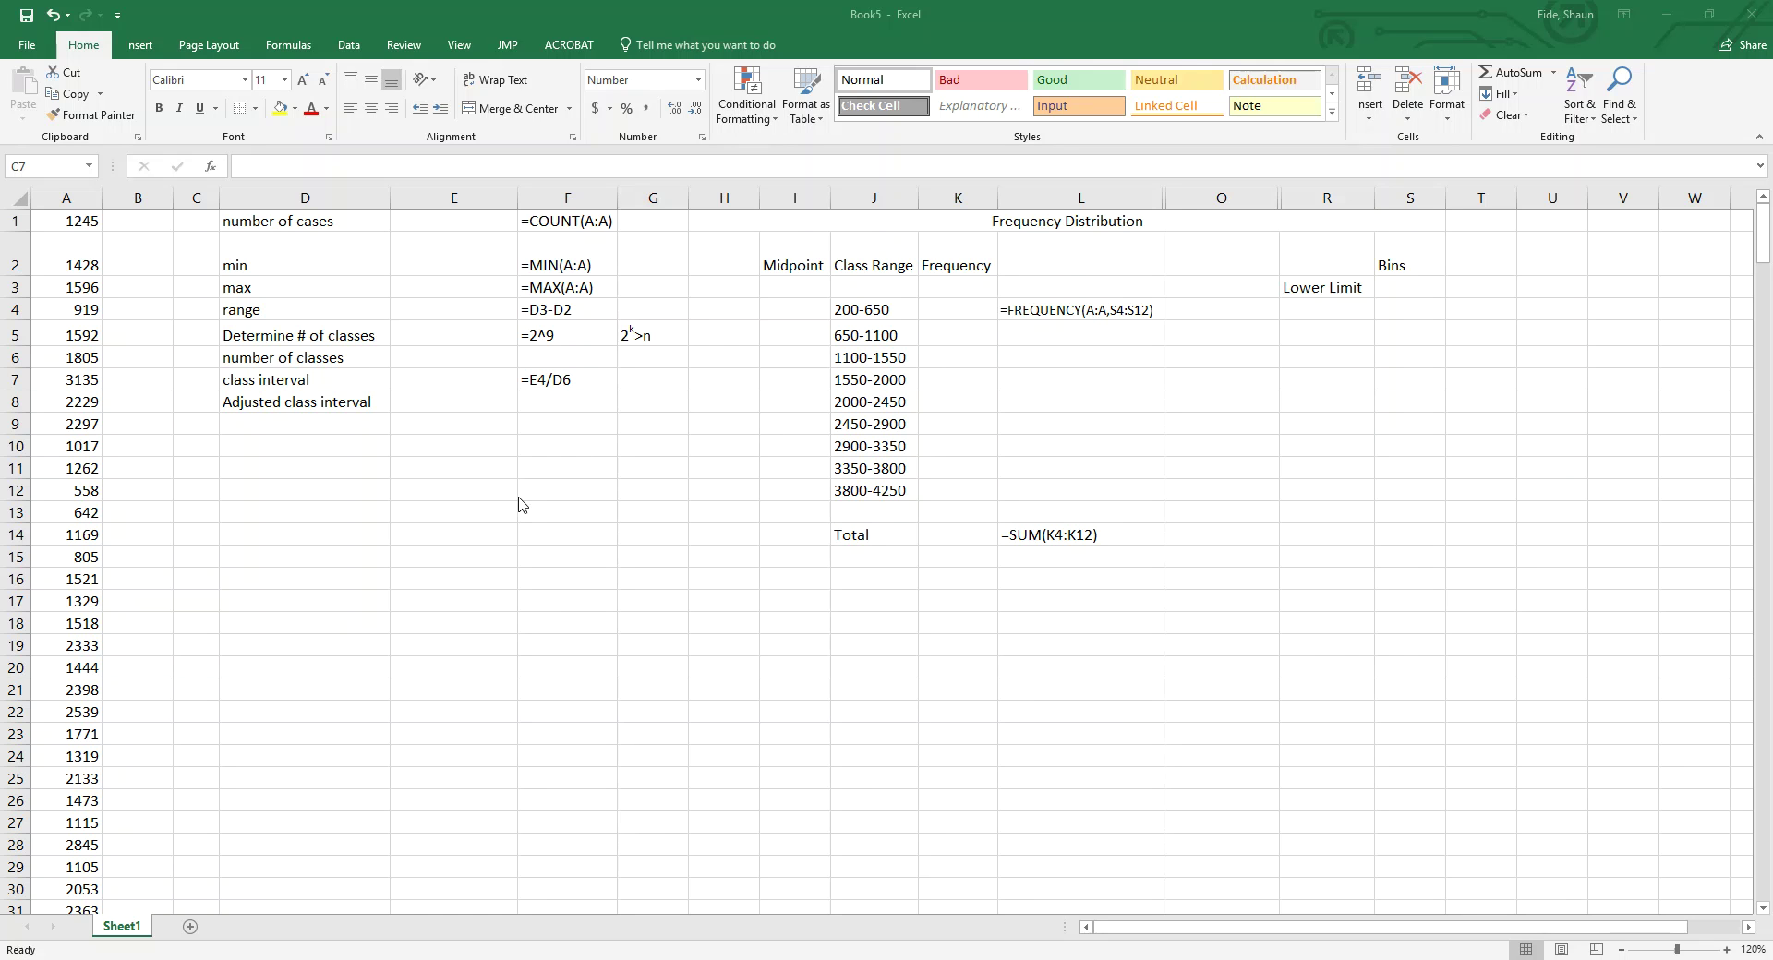
pyautogui.click(387, 486)
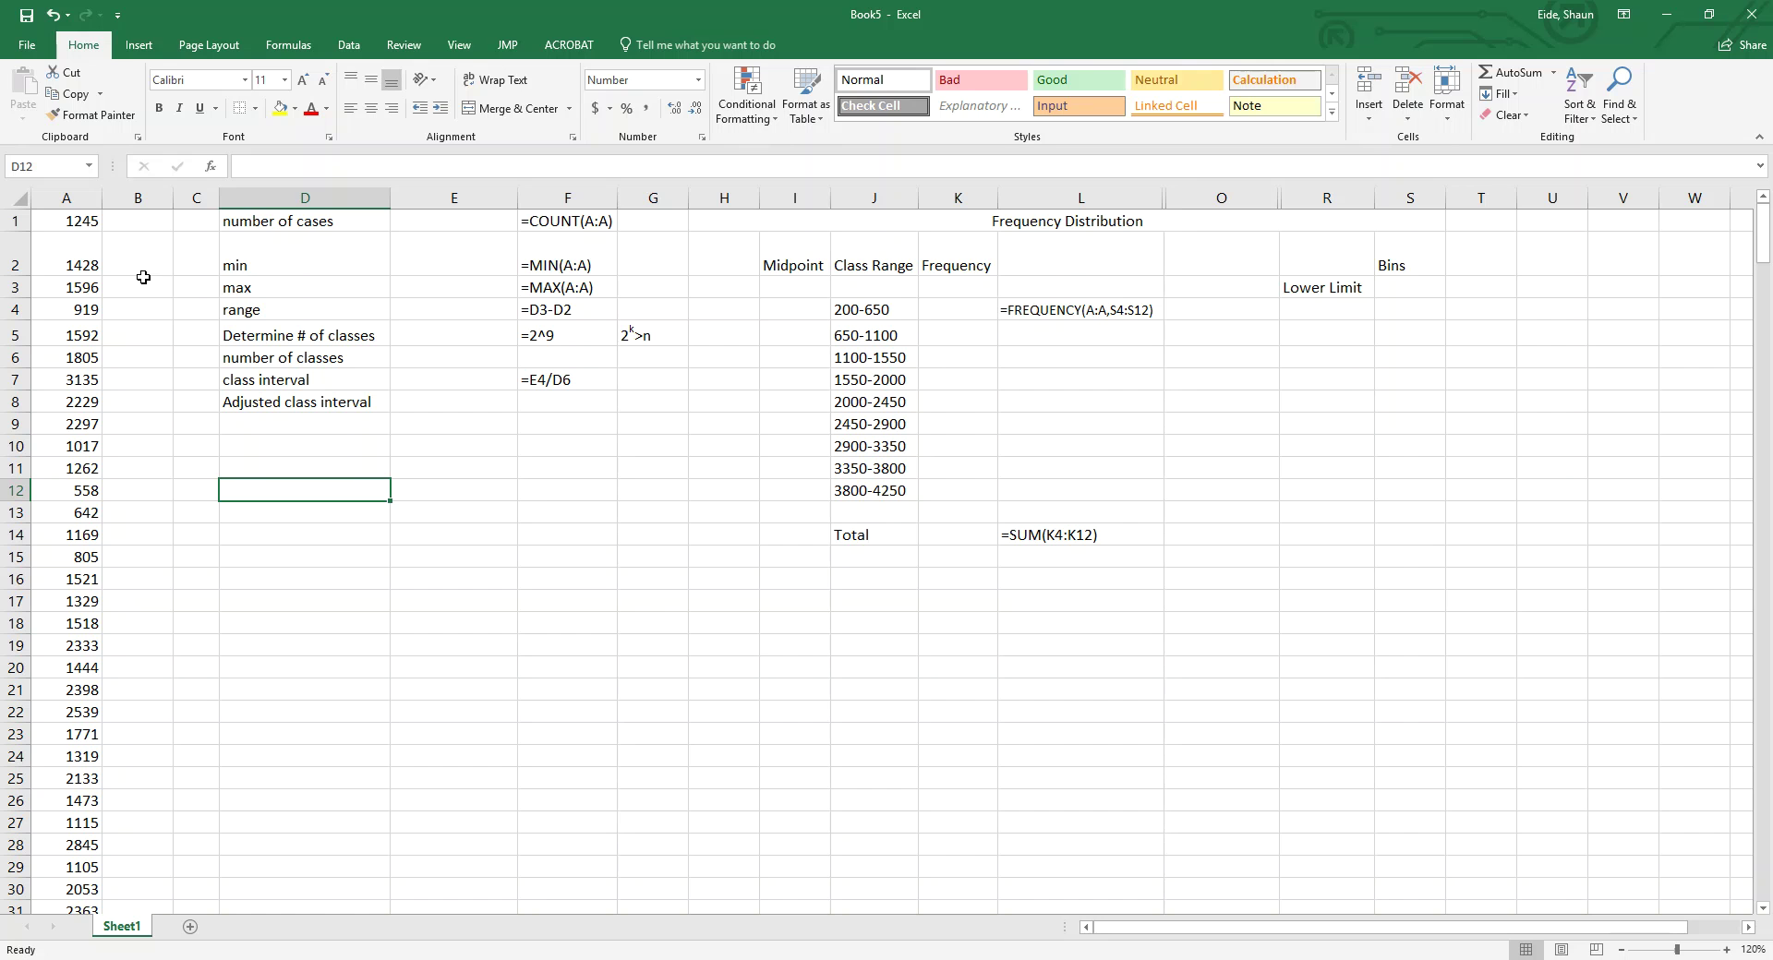
pyautogui.click(414, 242)
pyautogui.click(426, 222)
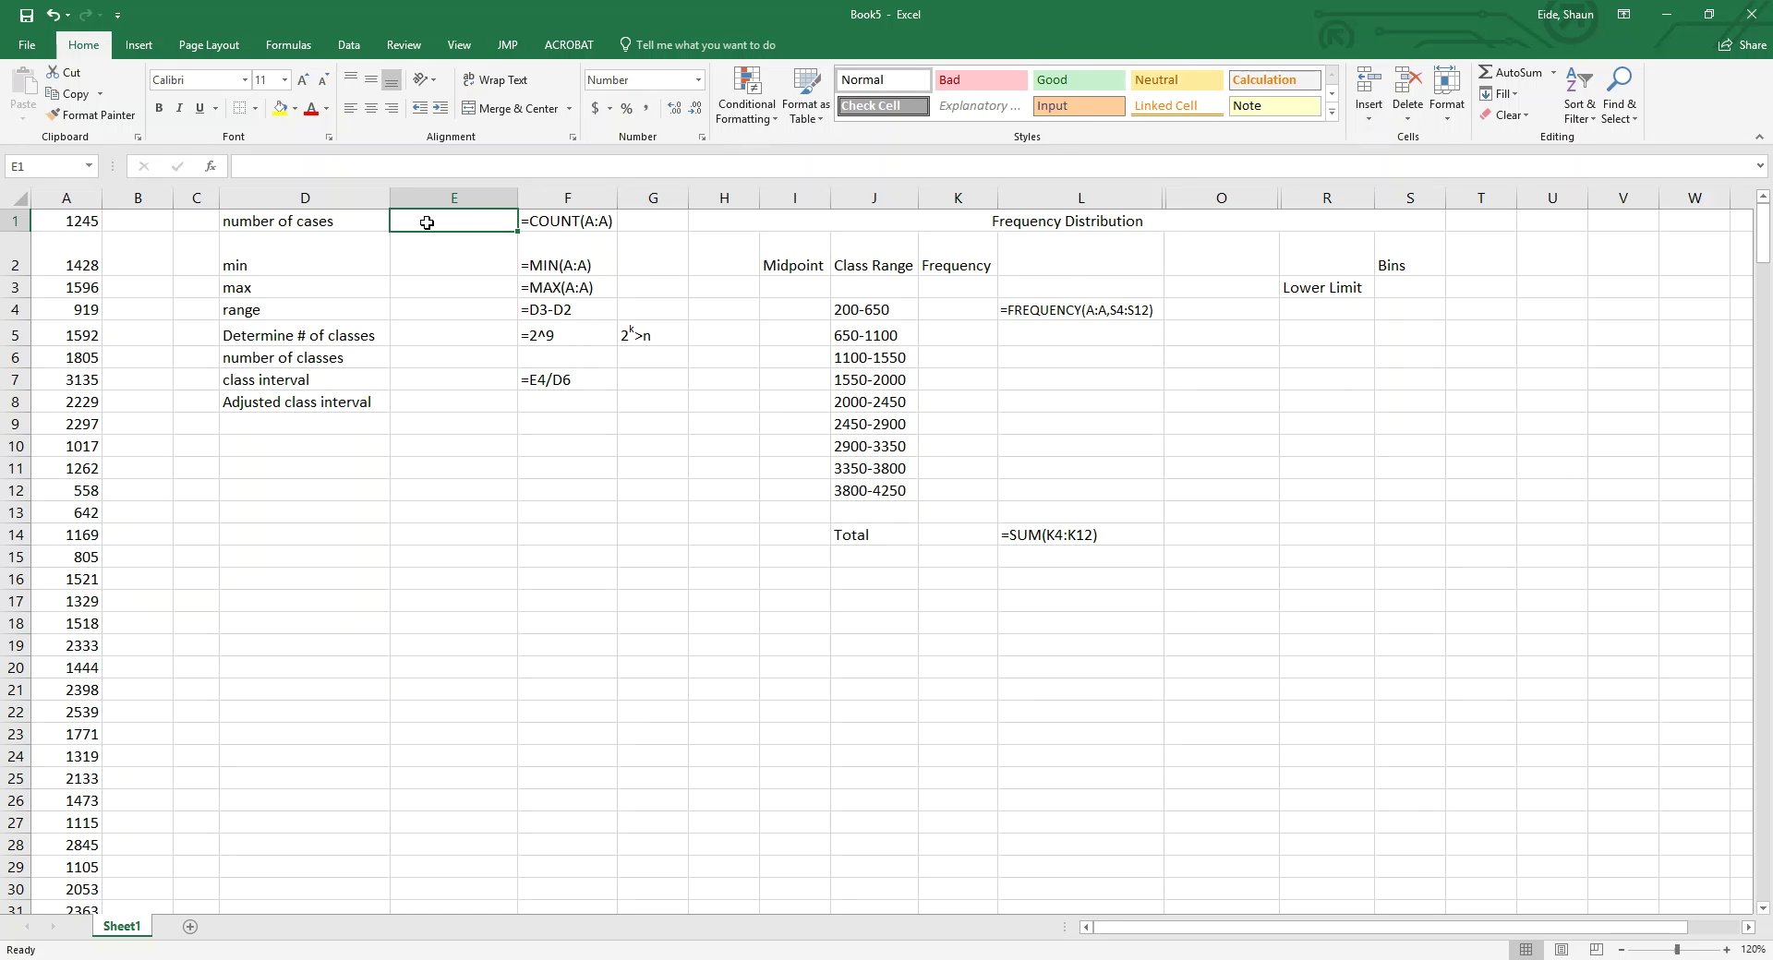
# Step: Highlight the formula notes in F1:F7, L4 and L14 with a yellow fill
pyautogui.moveTo(572, 224); pyautogui.dragTo(570, 377)
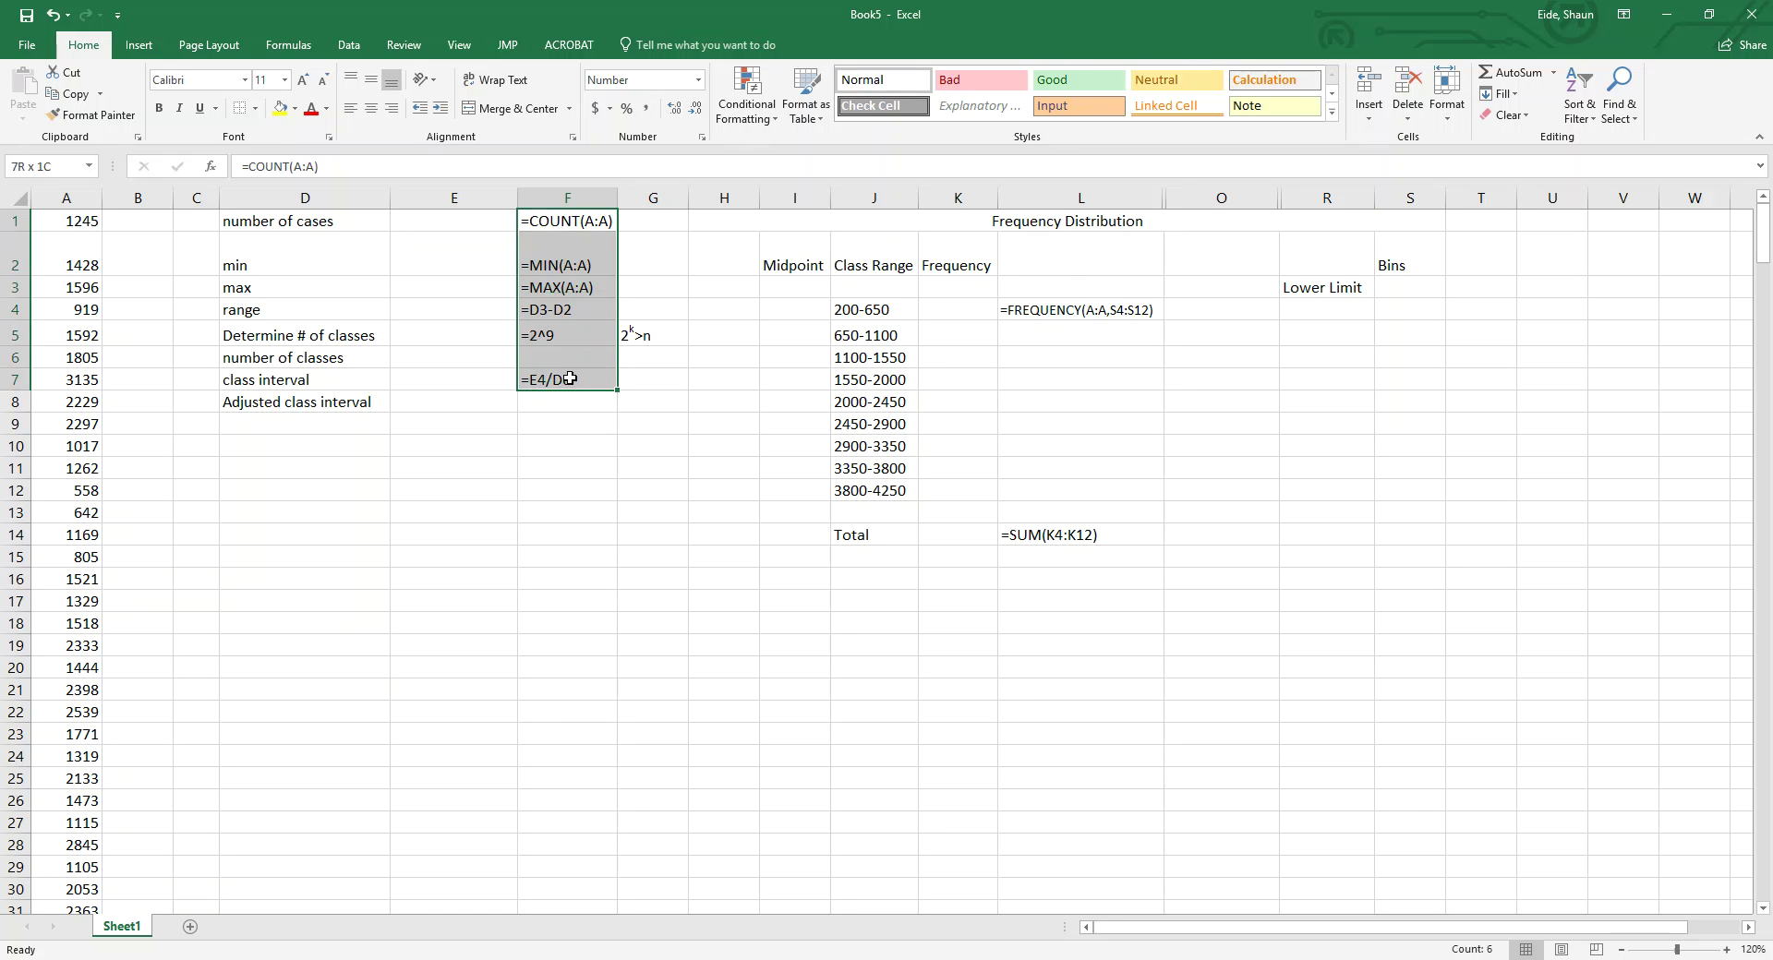
pyautogui.click(280, 109)
pyautogui.click(609, 383)
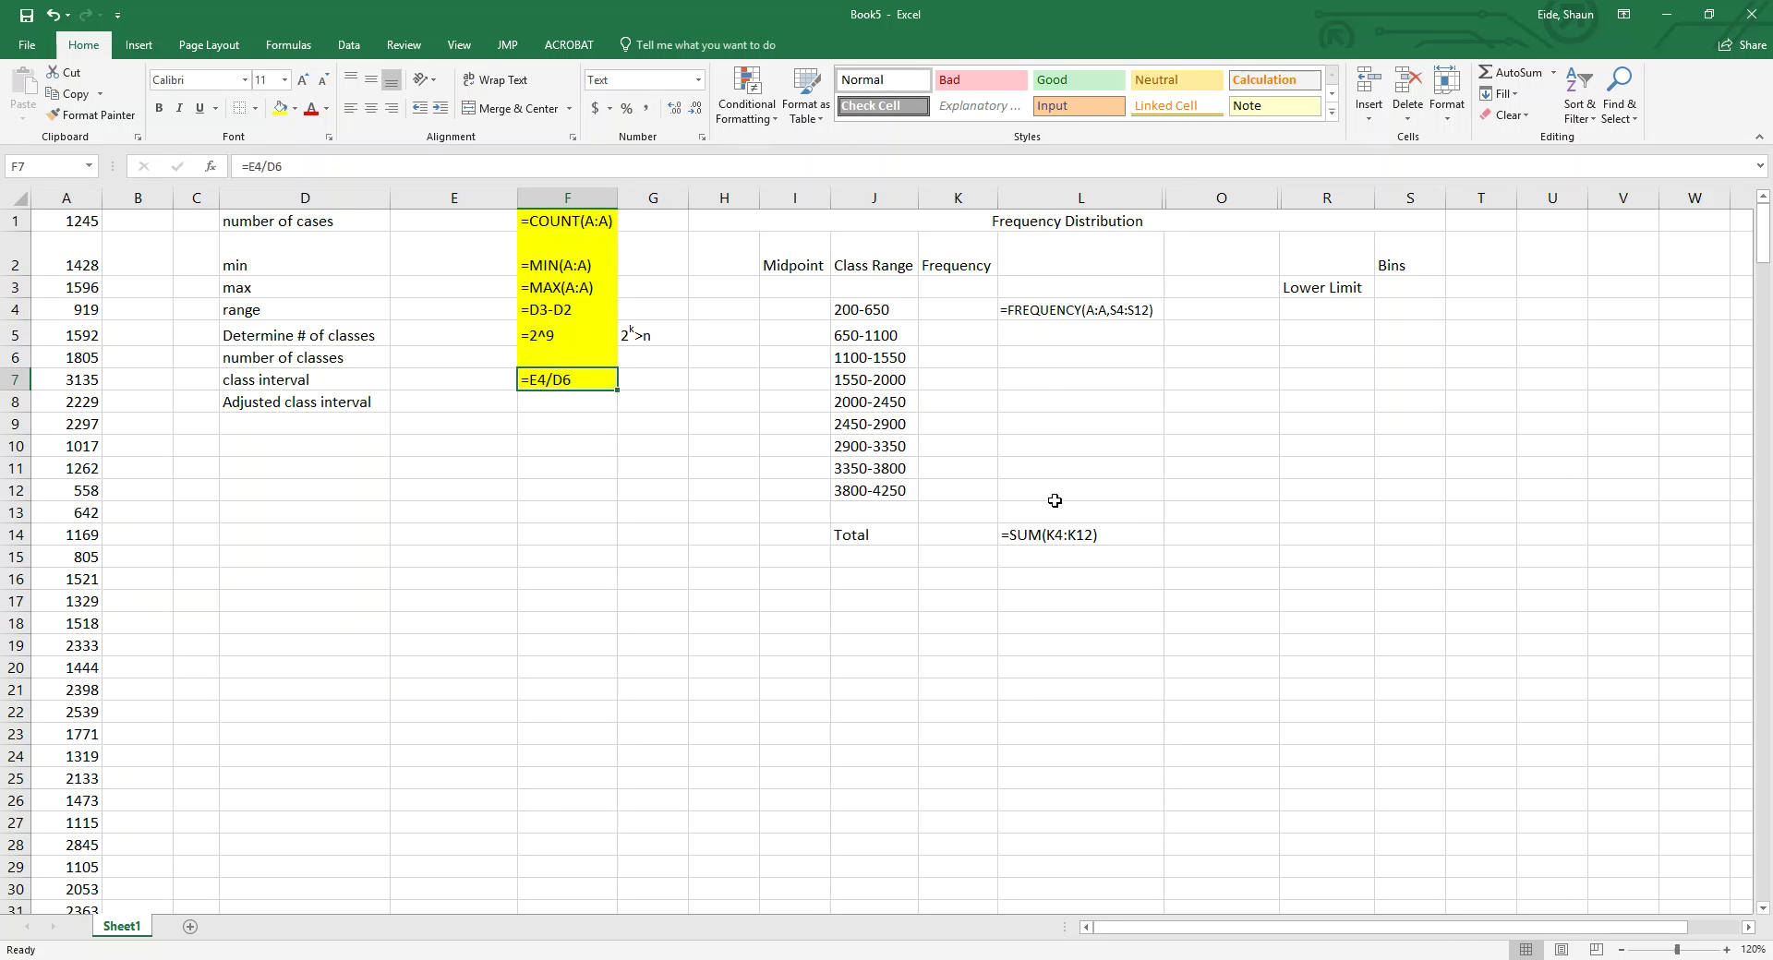
pyautogui.moveTo(1039, 307)
pyautogui.mouseDown()
pyautogui.moveTo(1053, 356)
pyautogui.moveTo(1021, 293)
pyautogui.mouseUp()
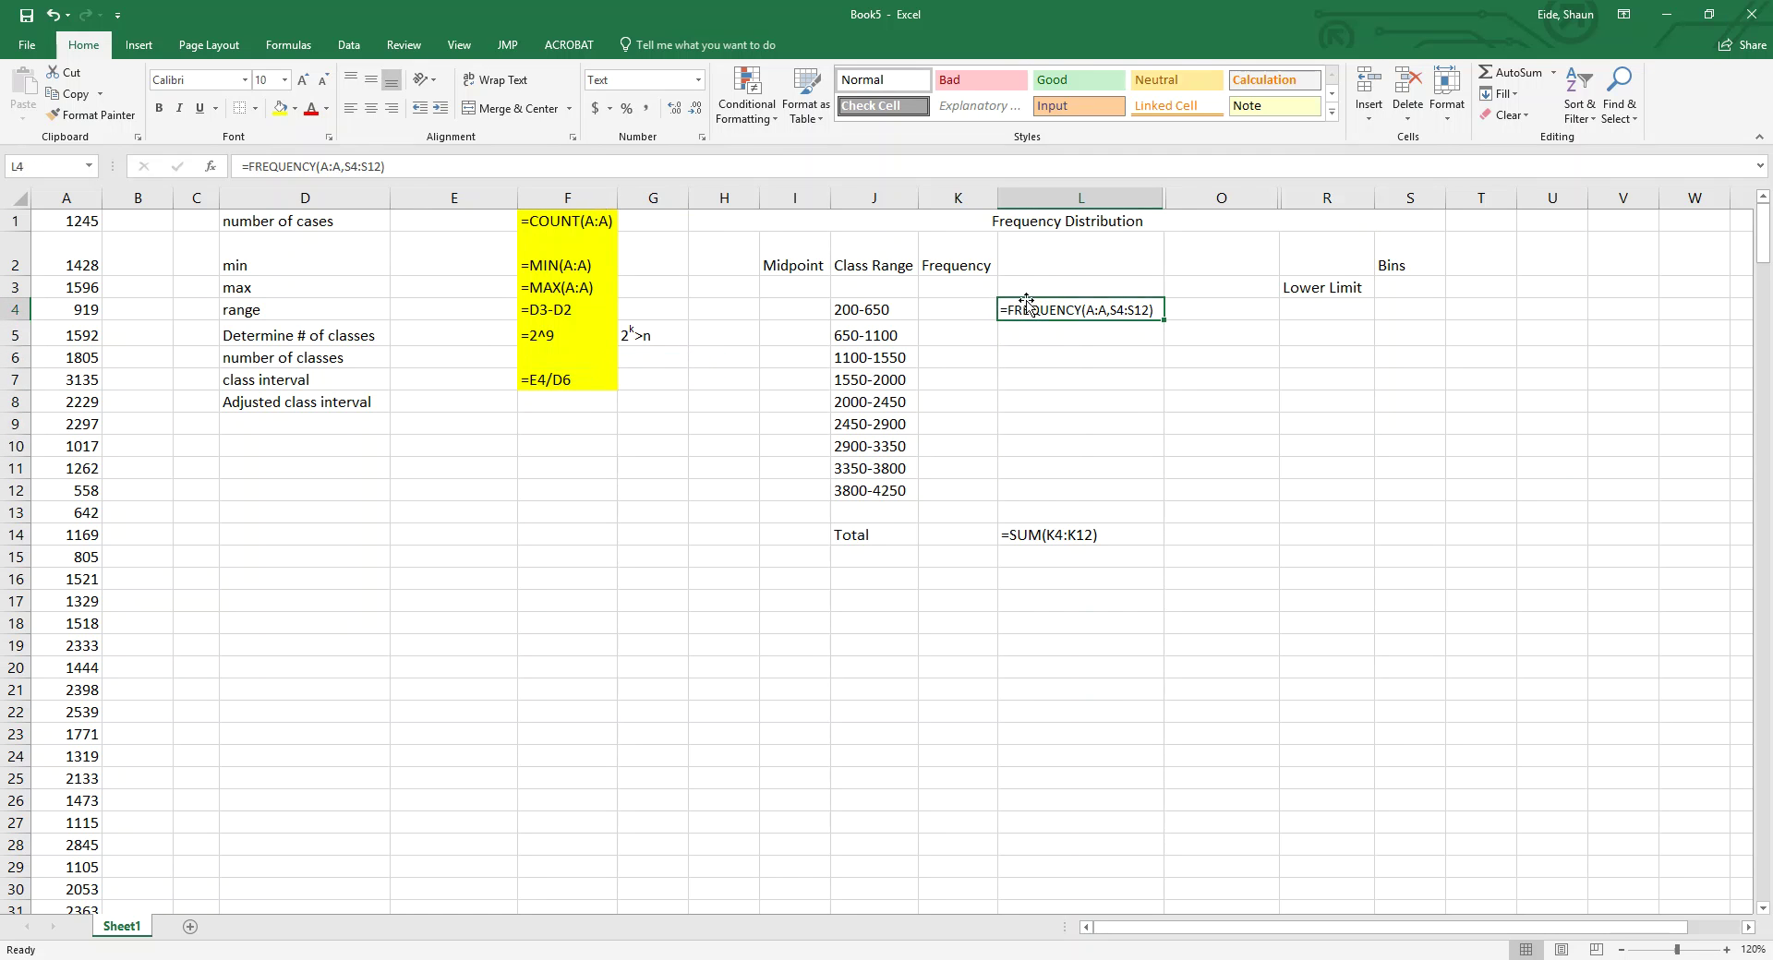
pyautogui.click(281, 109)
pyautogui.click(1085, 535)
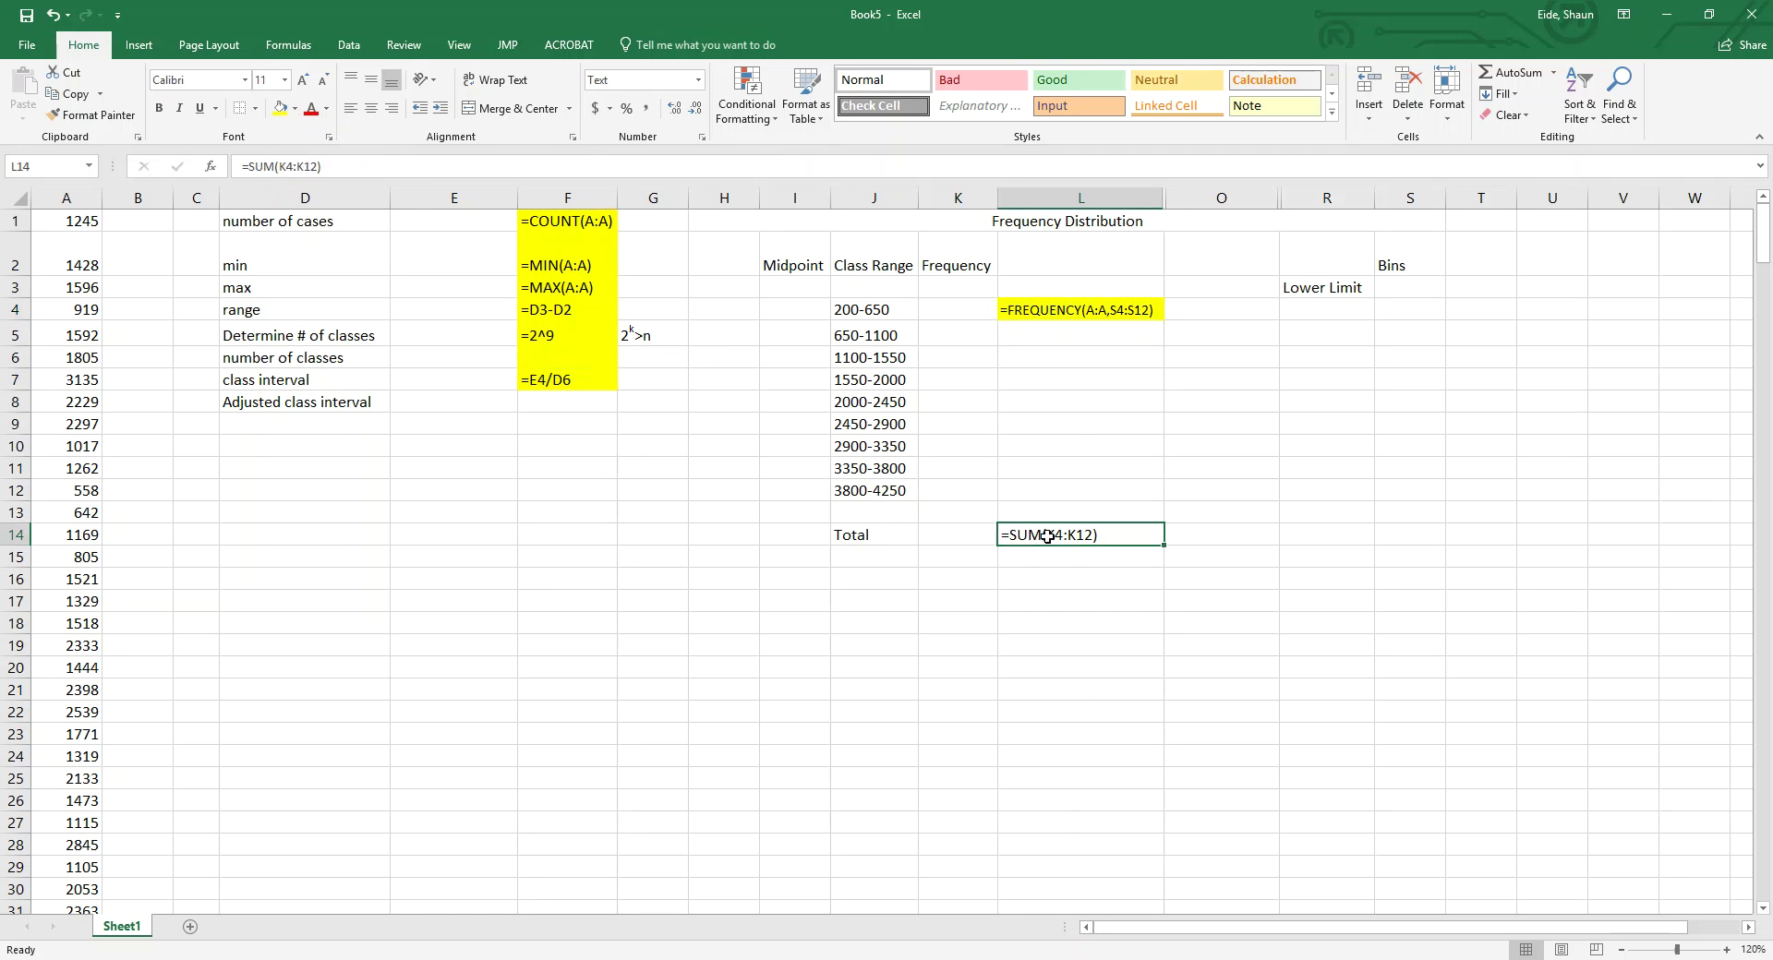
pyautogui.click(281, 109)
# Step: Calculate the number of cases in E1 with a COUNT formula over column A
pyautogui.click(417, 226)
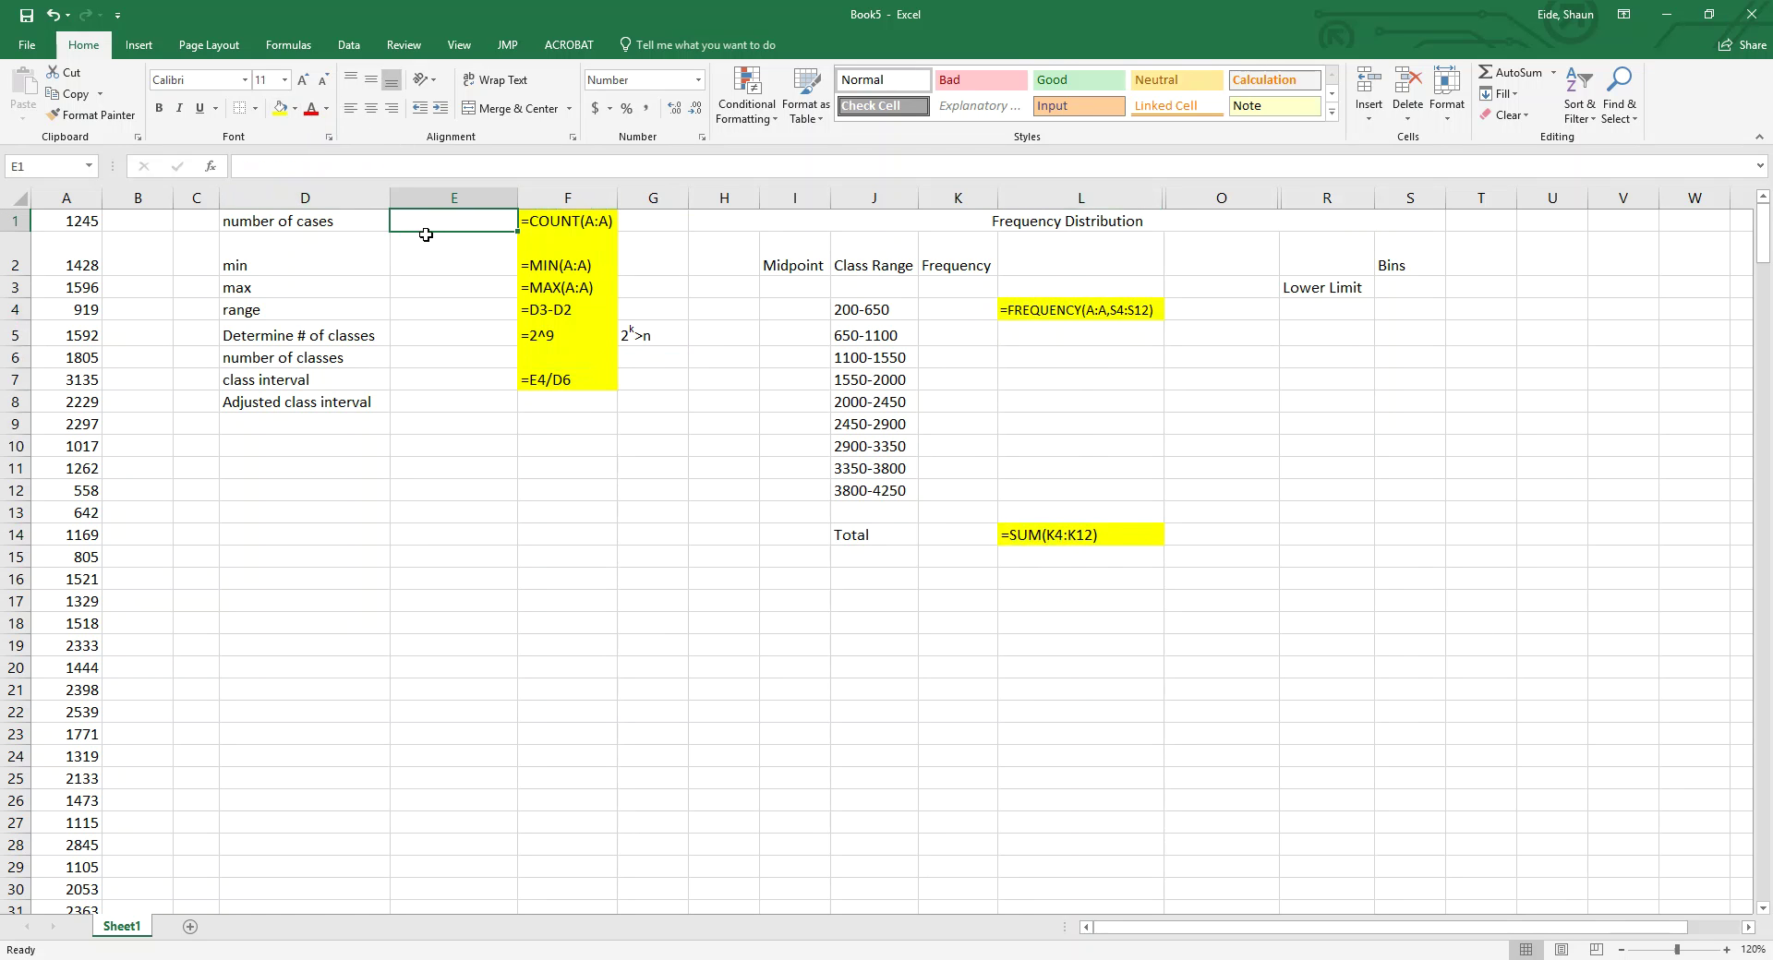
pyautogui.write('=')
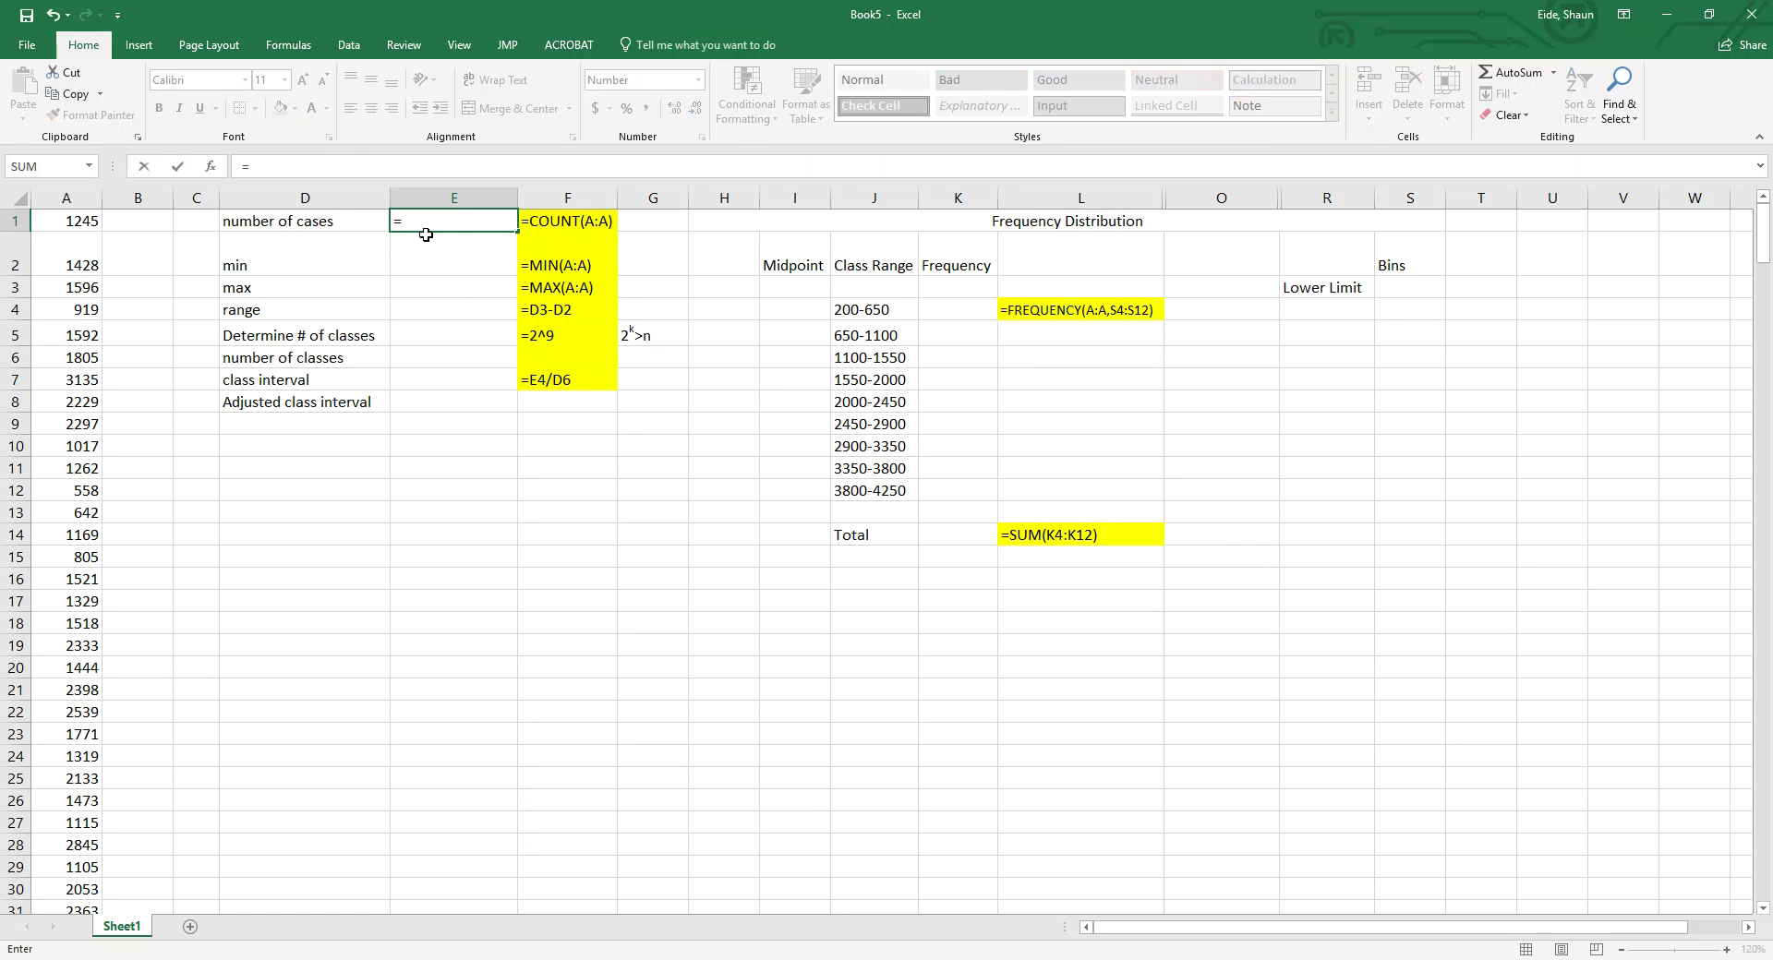
pyautogui.write('count(')
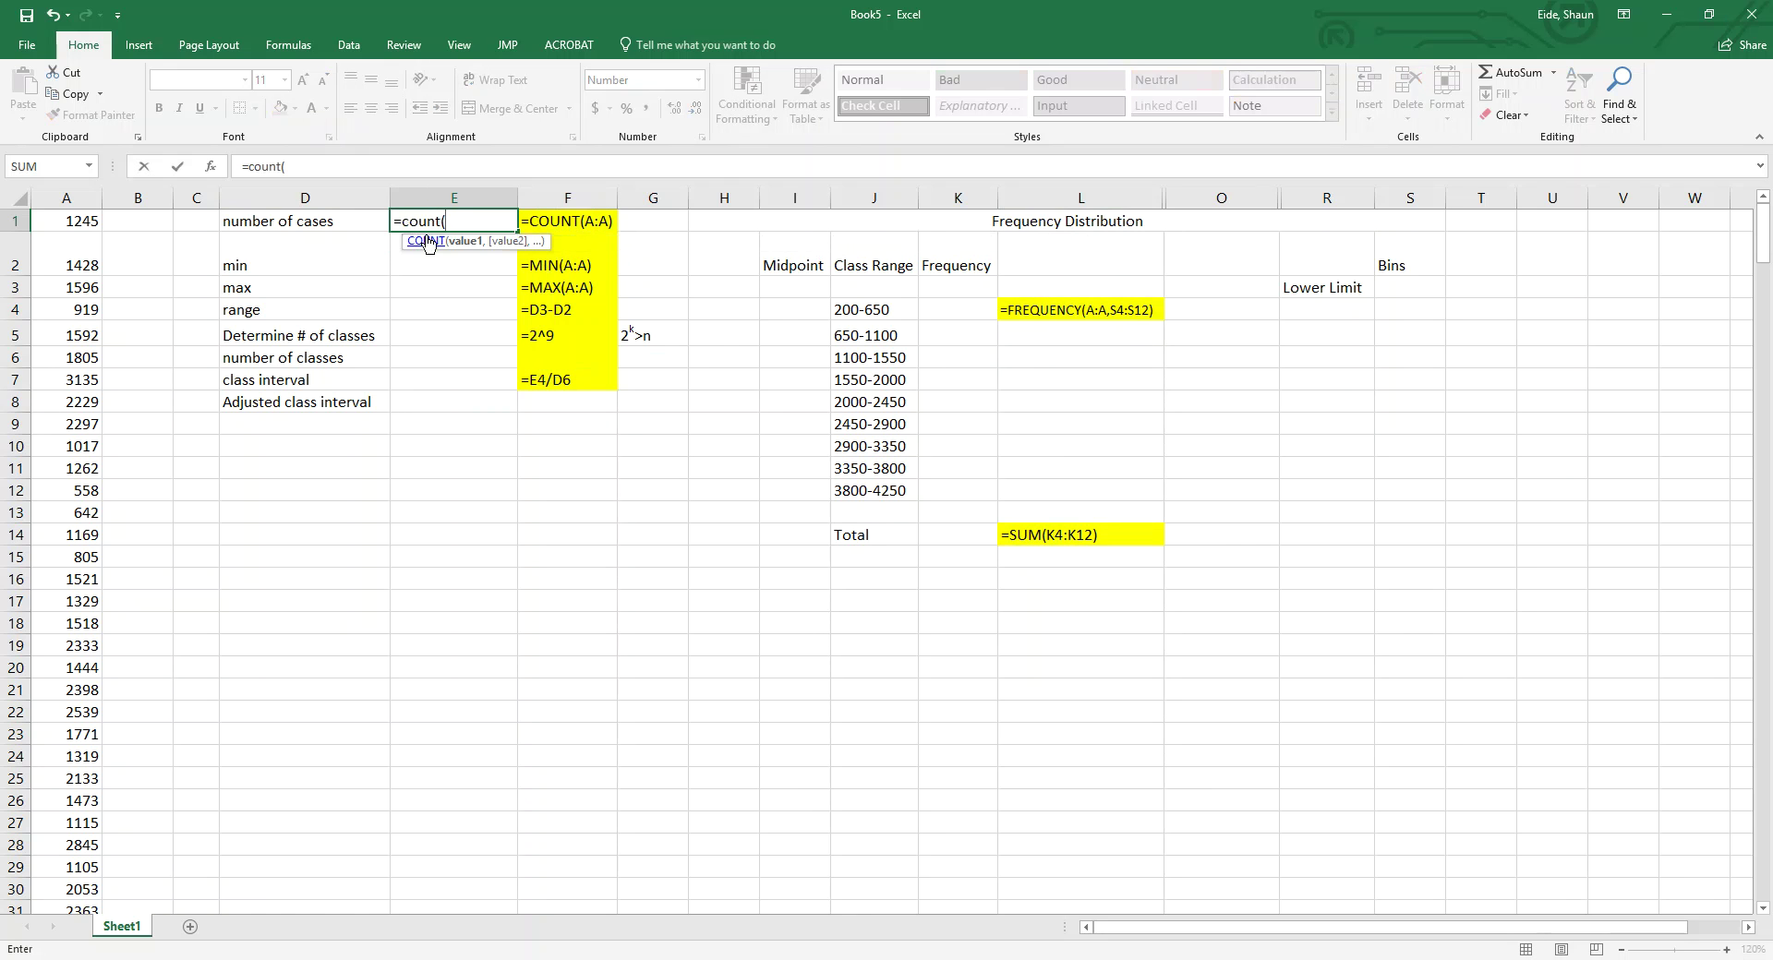
pyautogui.click(52, 191)
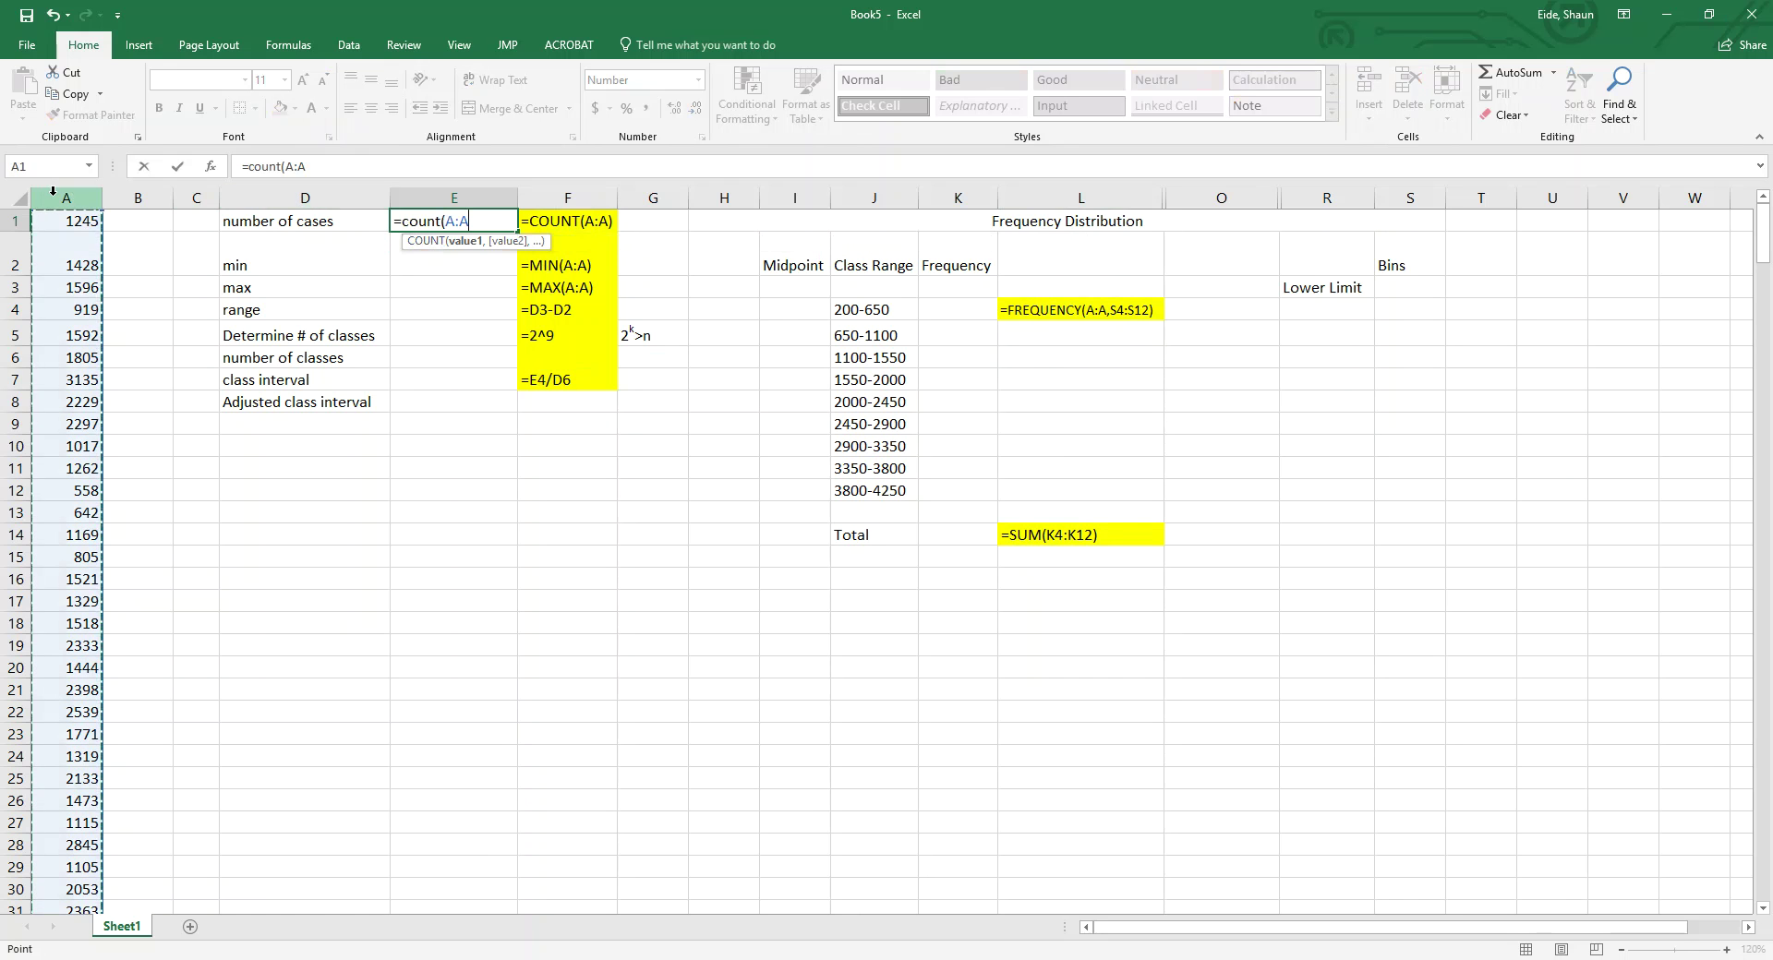
pyautogui.press('Return')
pyautogui.click(446, 223)
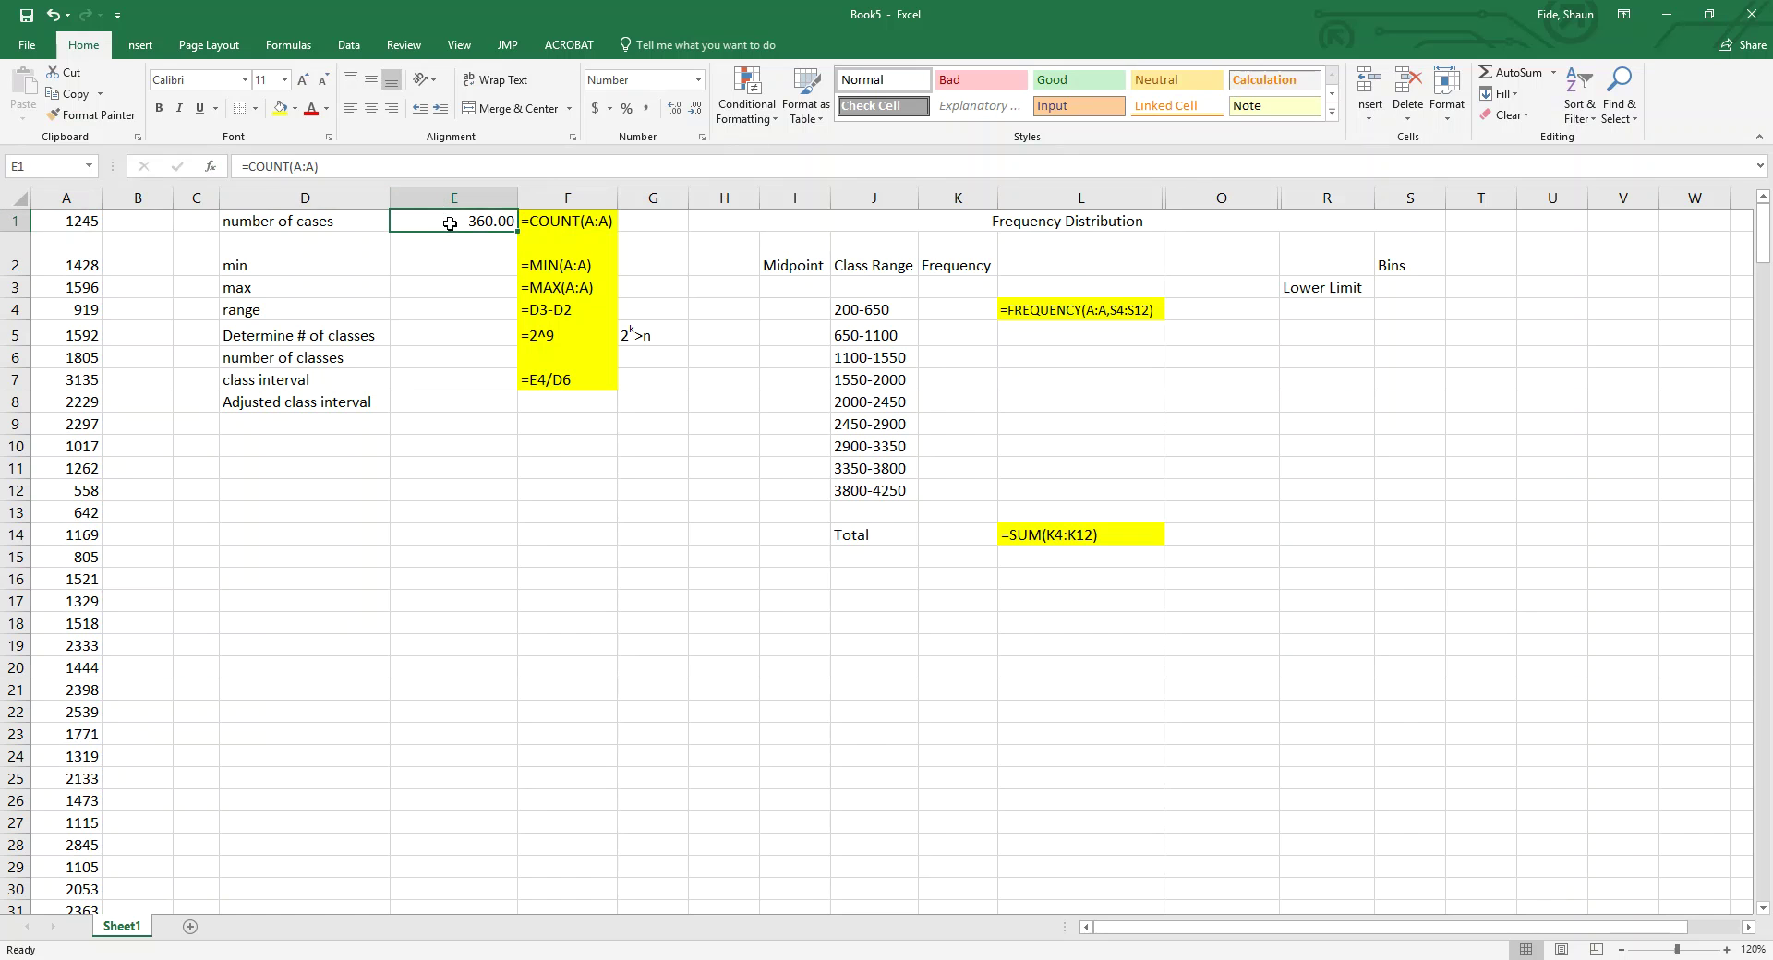
pyautogui.moveTo(521, 228)
pyautogui.mouseDown()
pyautogui.moveTo(499, 261)
pyautogui.moveTo(489, 234)
pyautogui.mouseUp()
# Step: Calculate the minimum in E2 with a MIN formula over column A
pyautogui.click(454, 276)
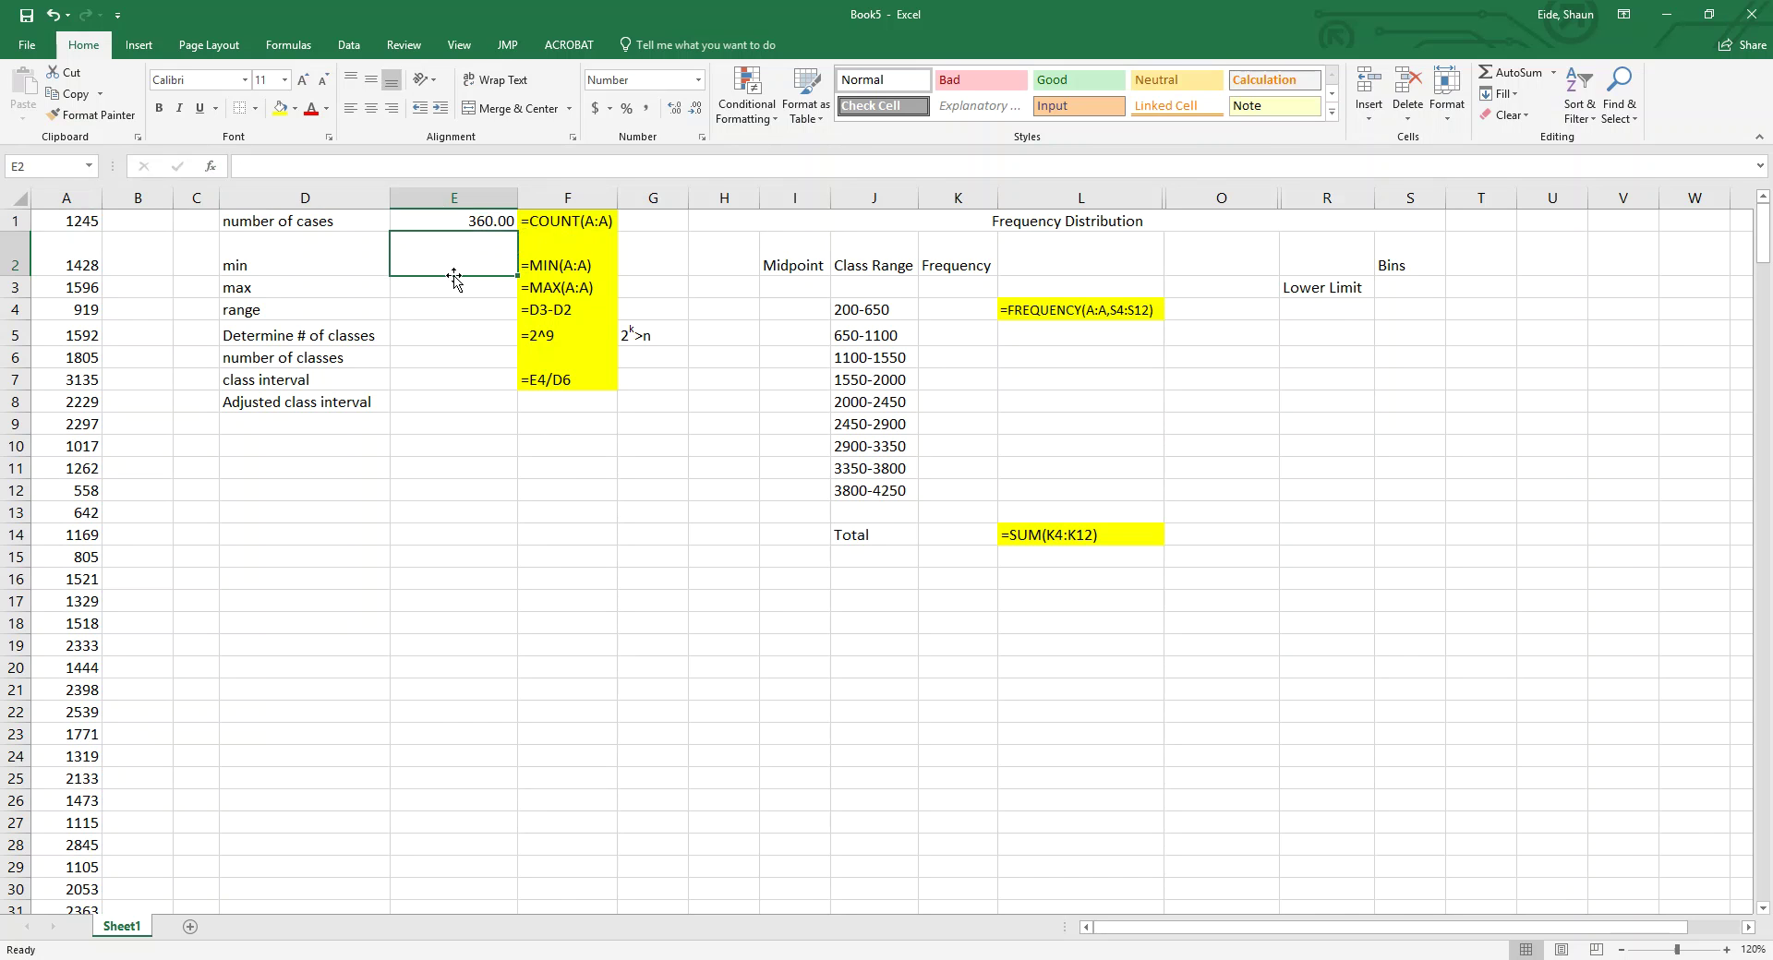
pyautogui.write('=')
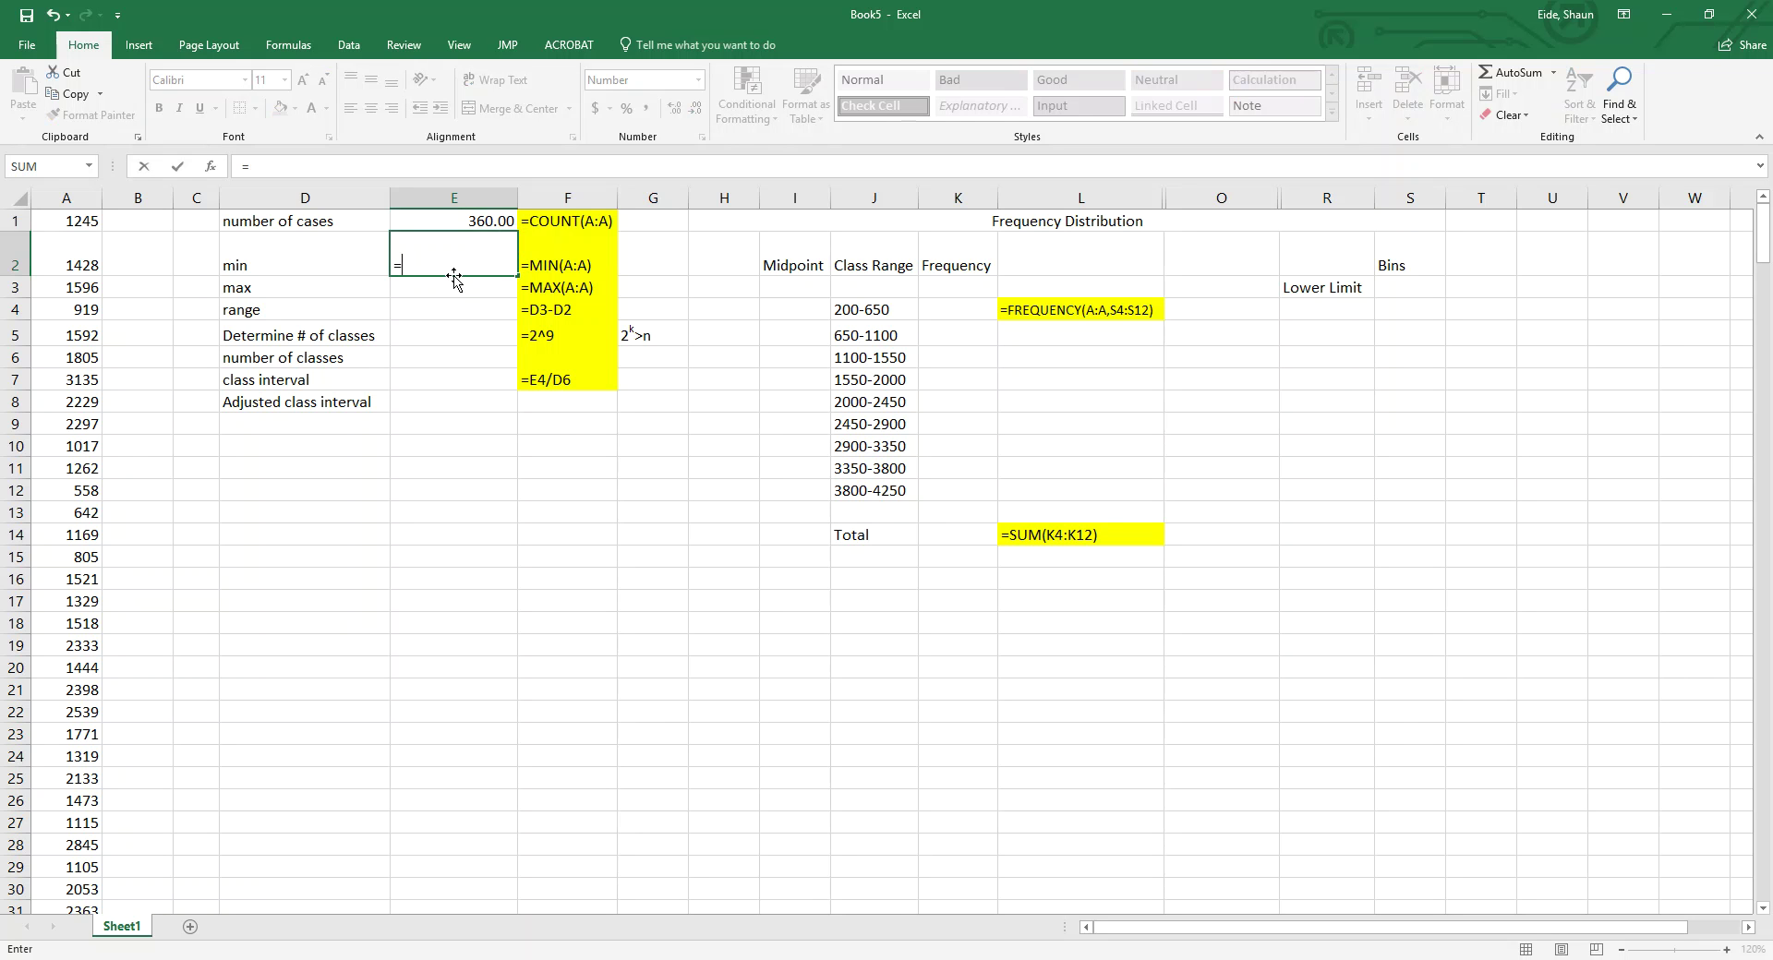
pyautogui.write('m')
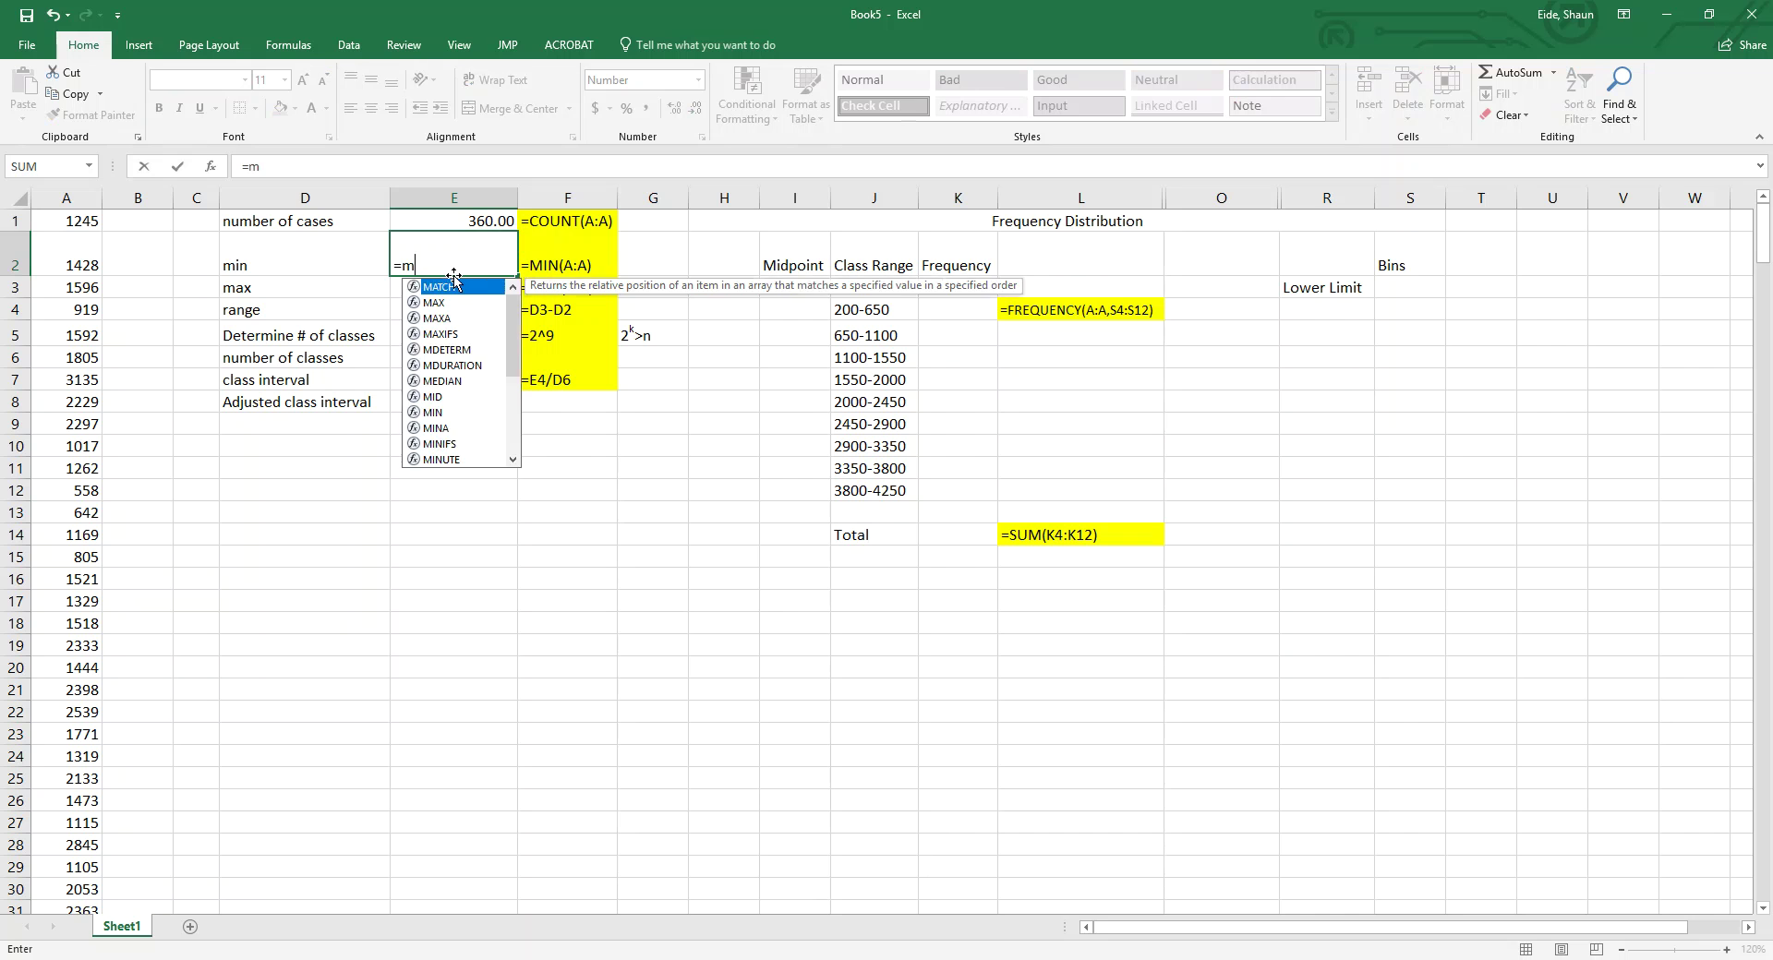
pyautogui.write('in(')
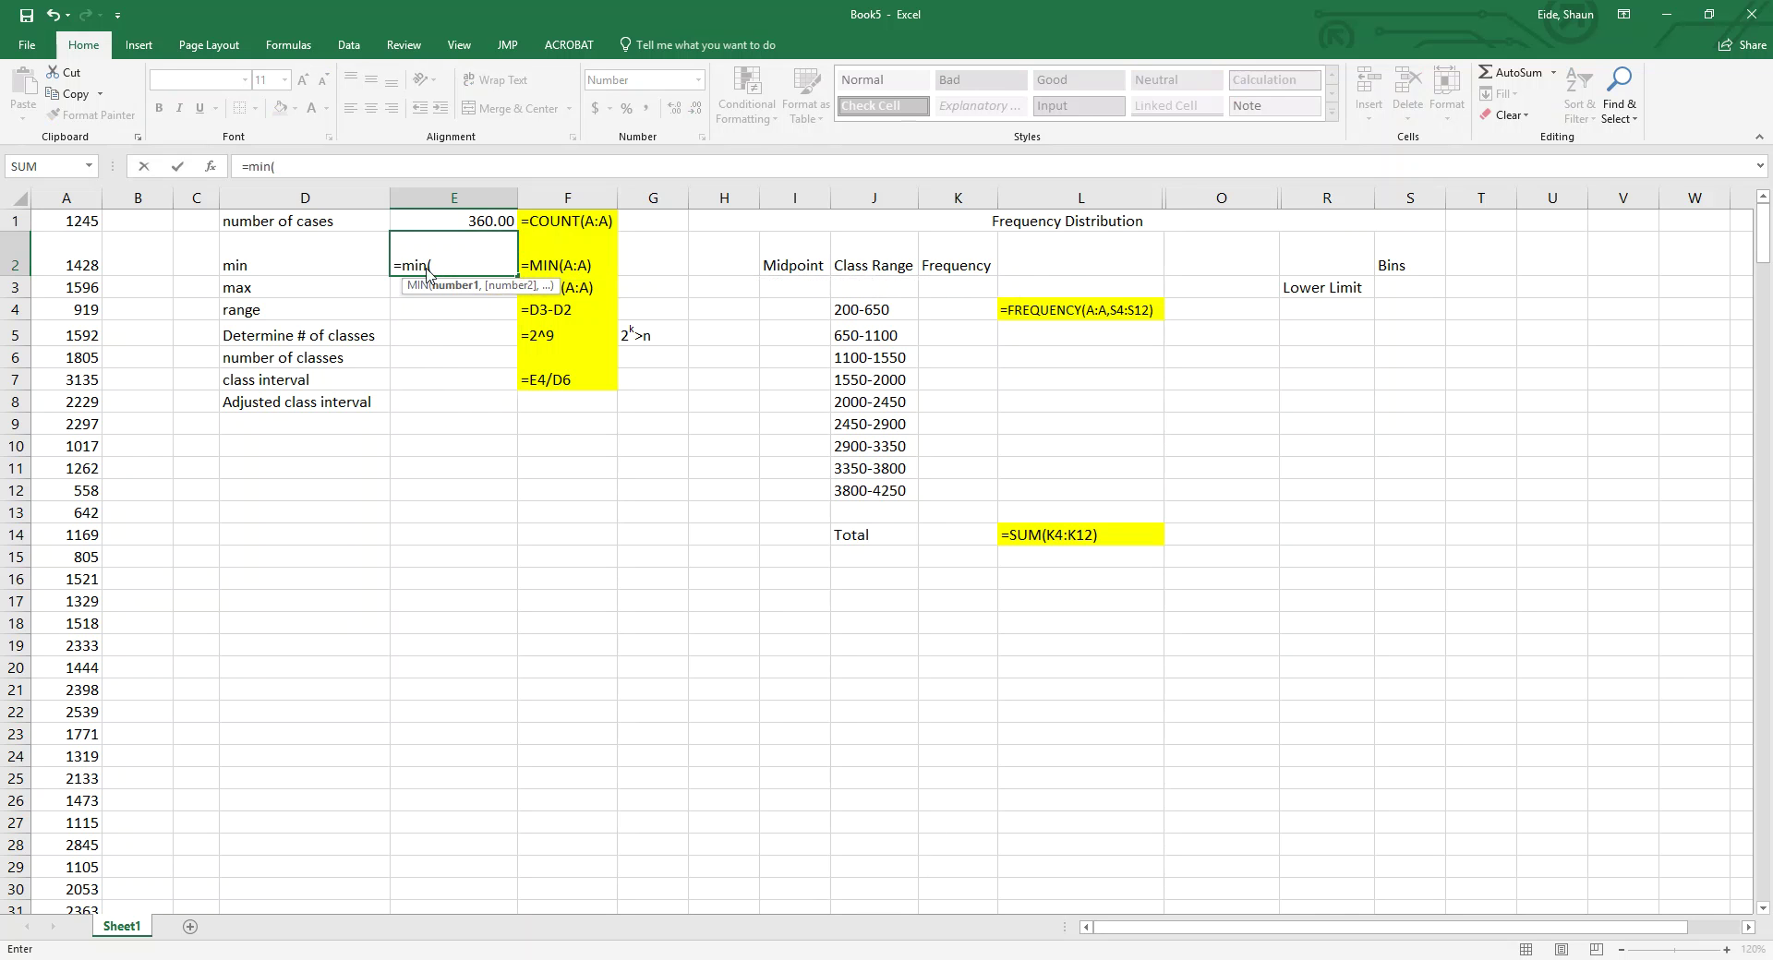
pyautogui.click(73, 196)
pyautogui.press('Return')
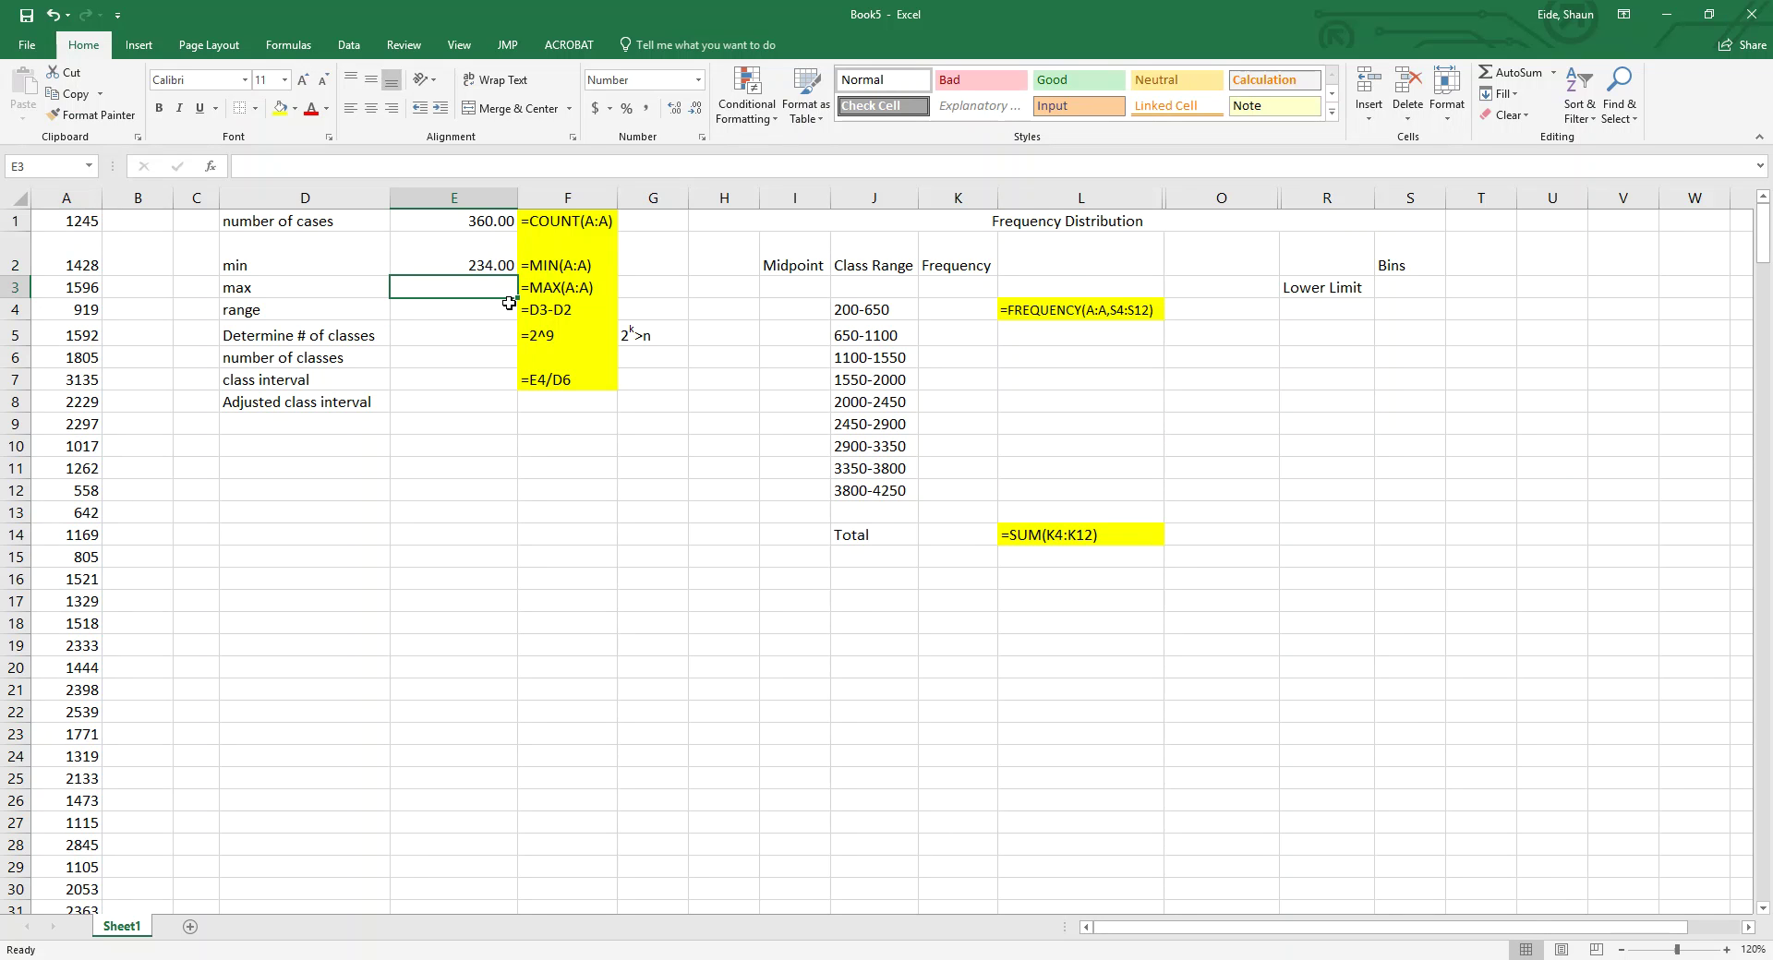
# Step: Calculate the maximum in E3 with a MAX formula over column A
pyautogui.write('=max(')
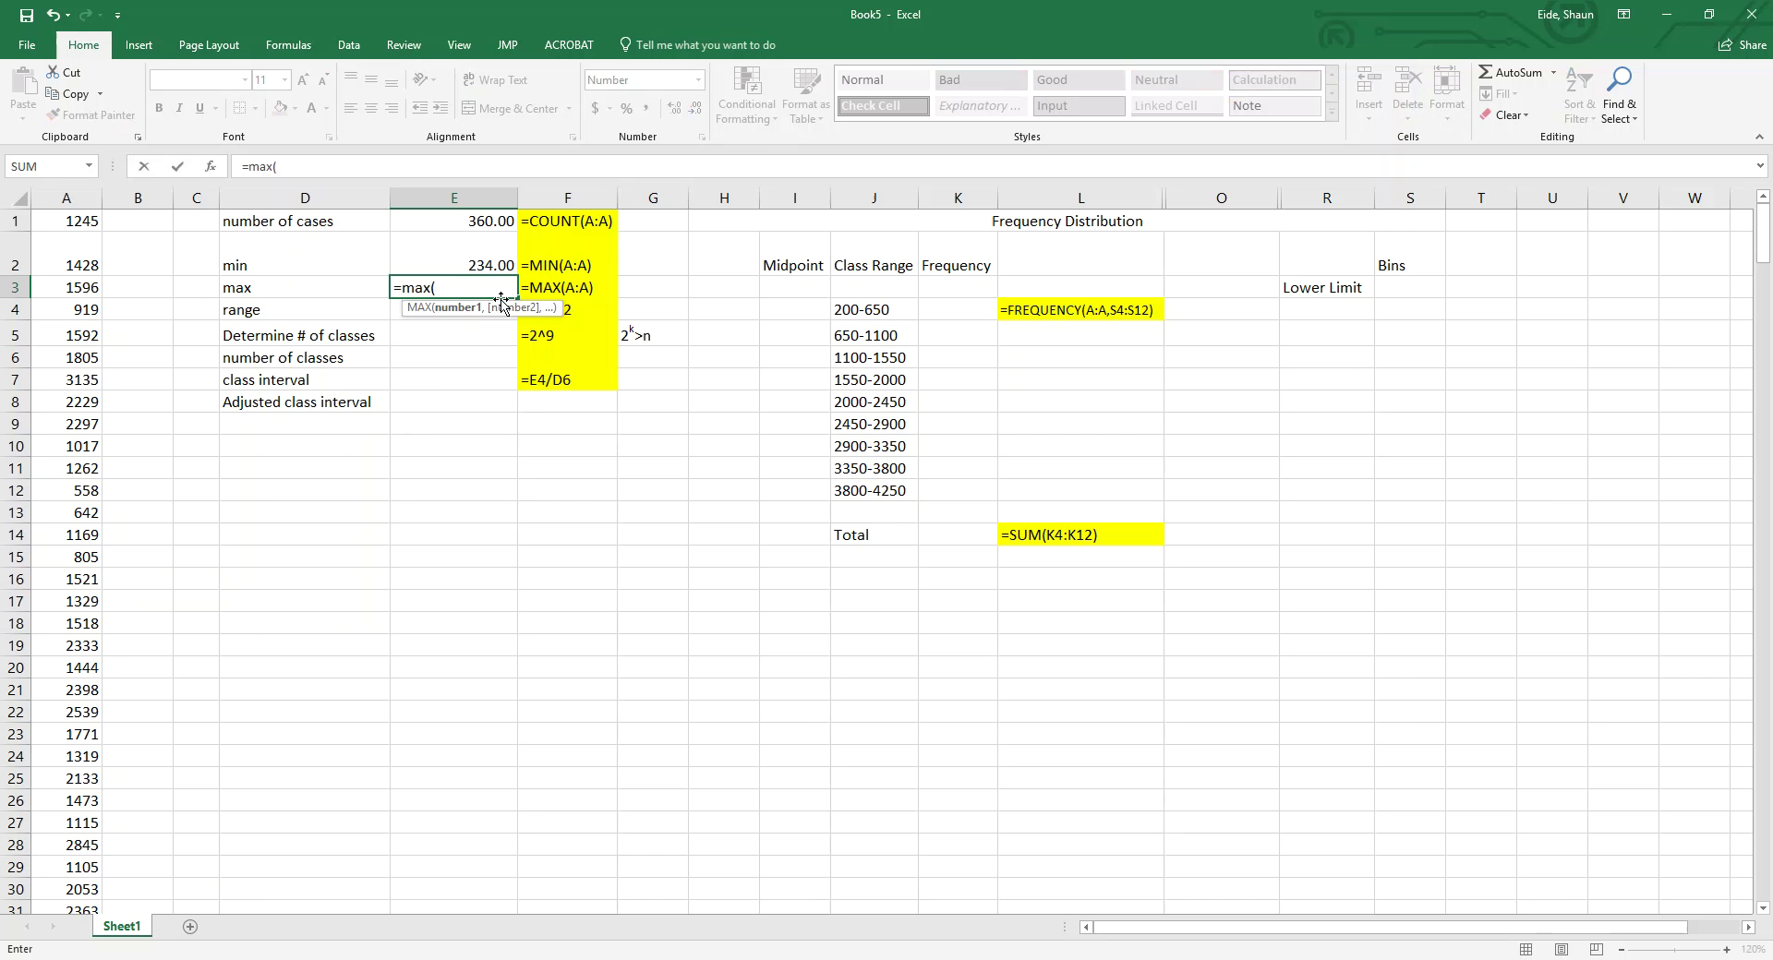
pyautogui.click(57, 194)
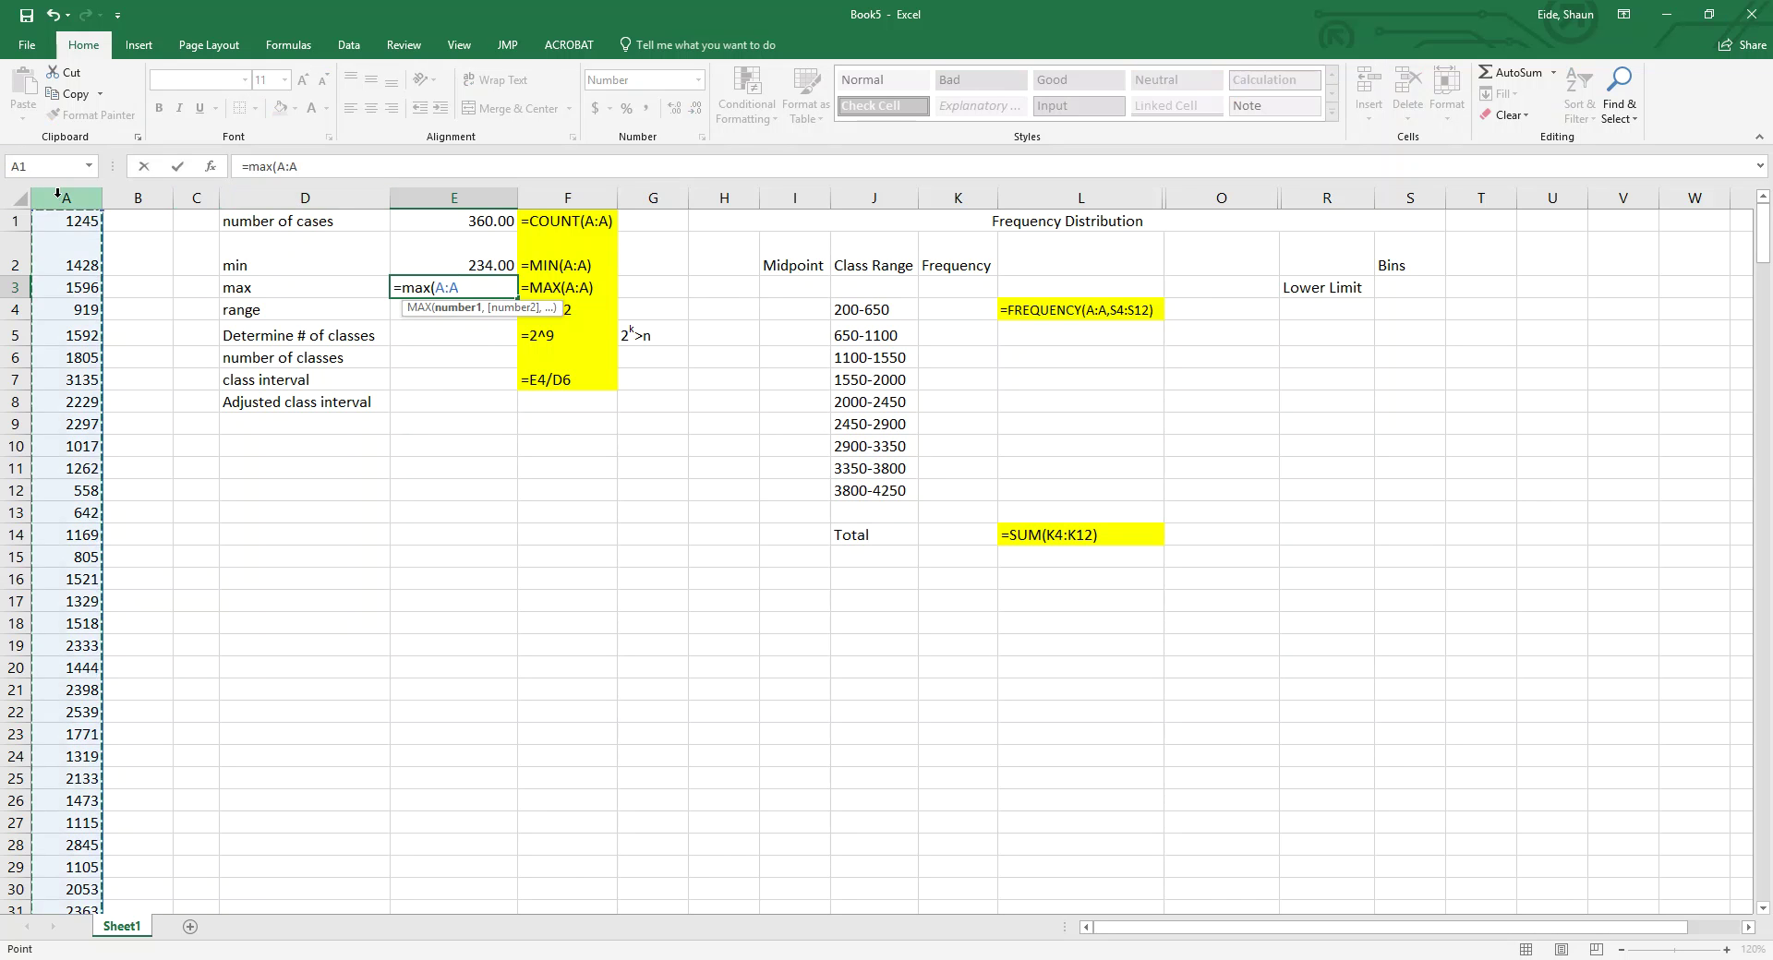
pyautogui.press('Return')
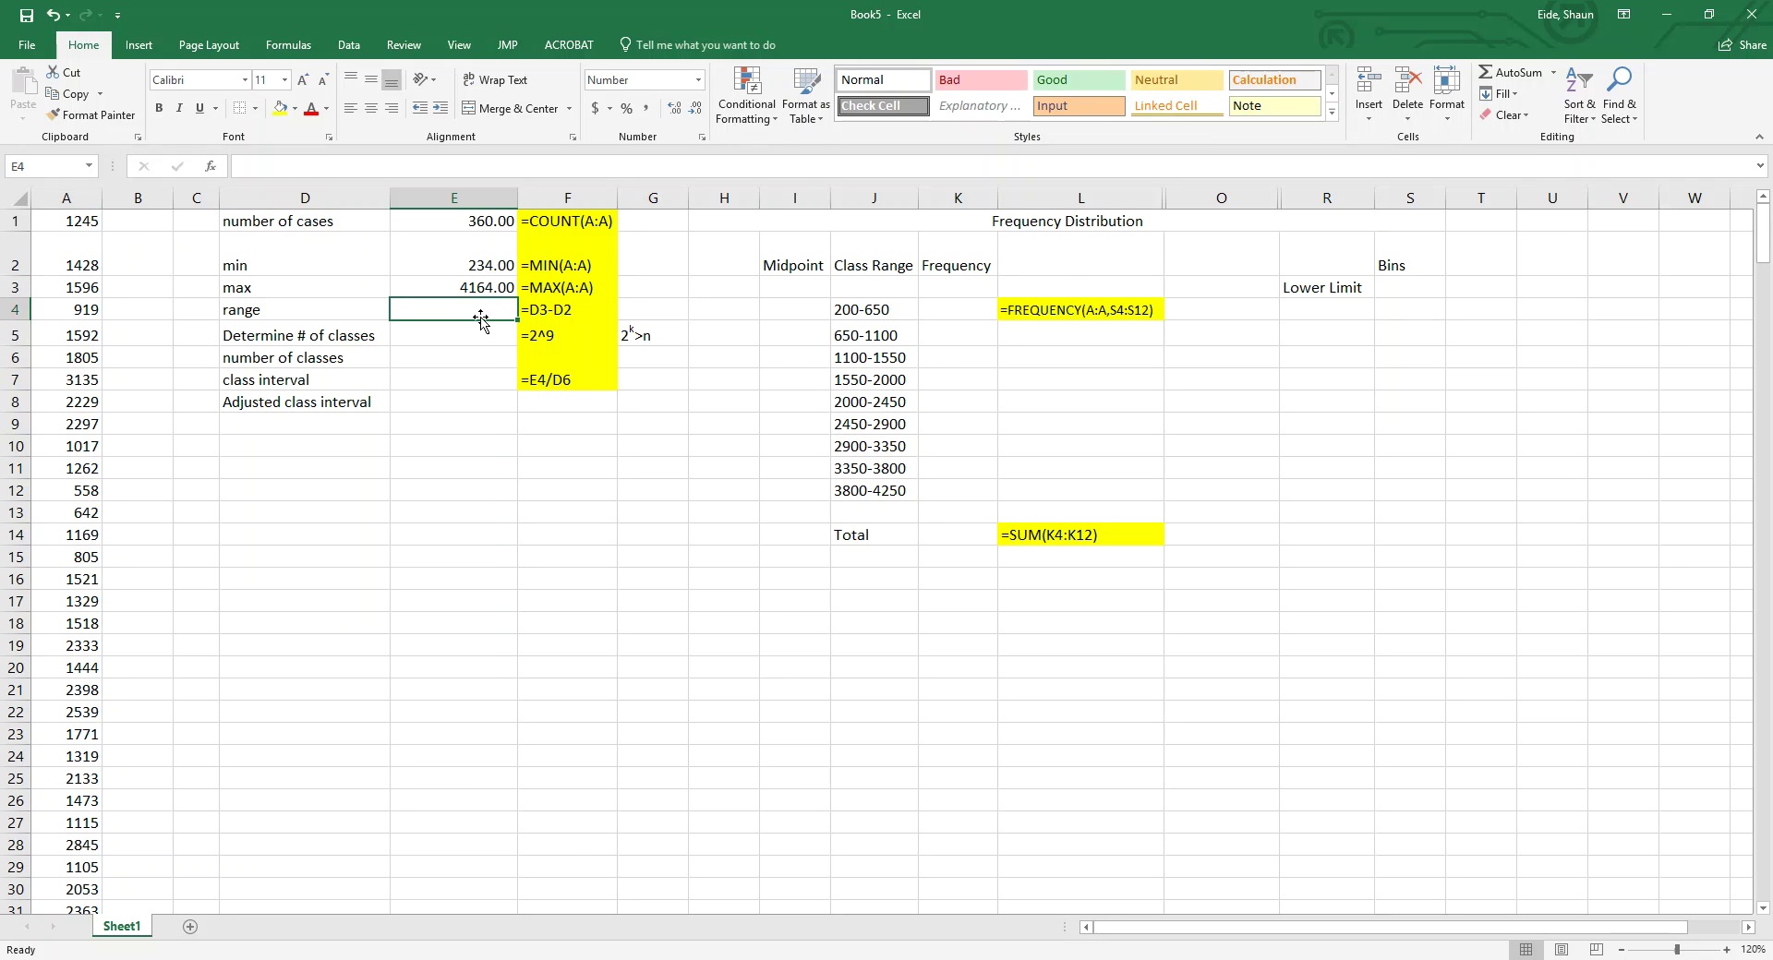
# Step: Calculate the range in E4 by subtracting the minimum in E2 from the maximum in E3
pyautogui.write('=')
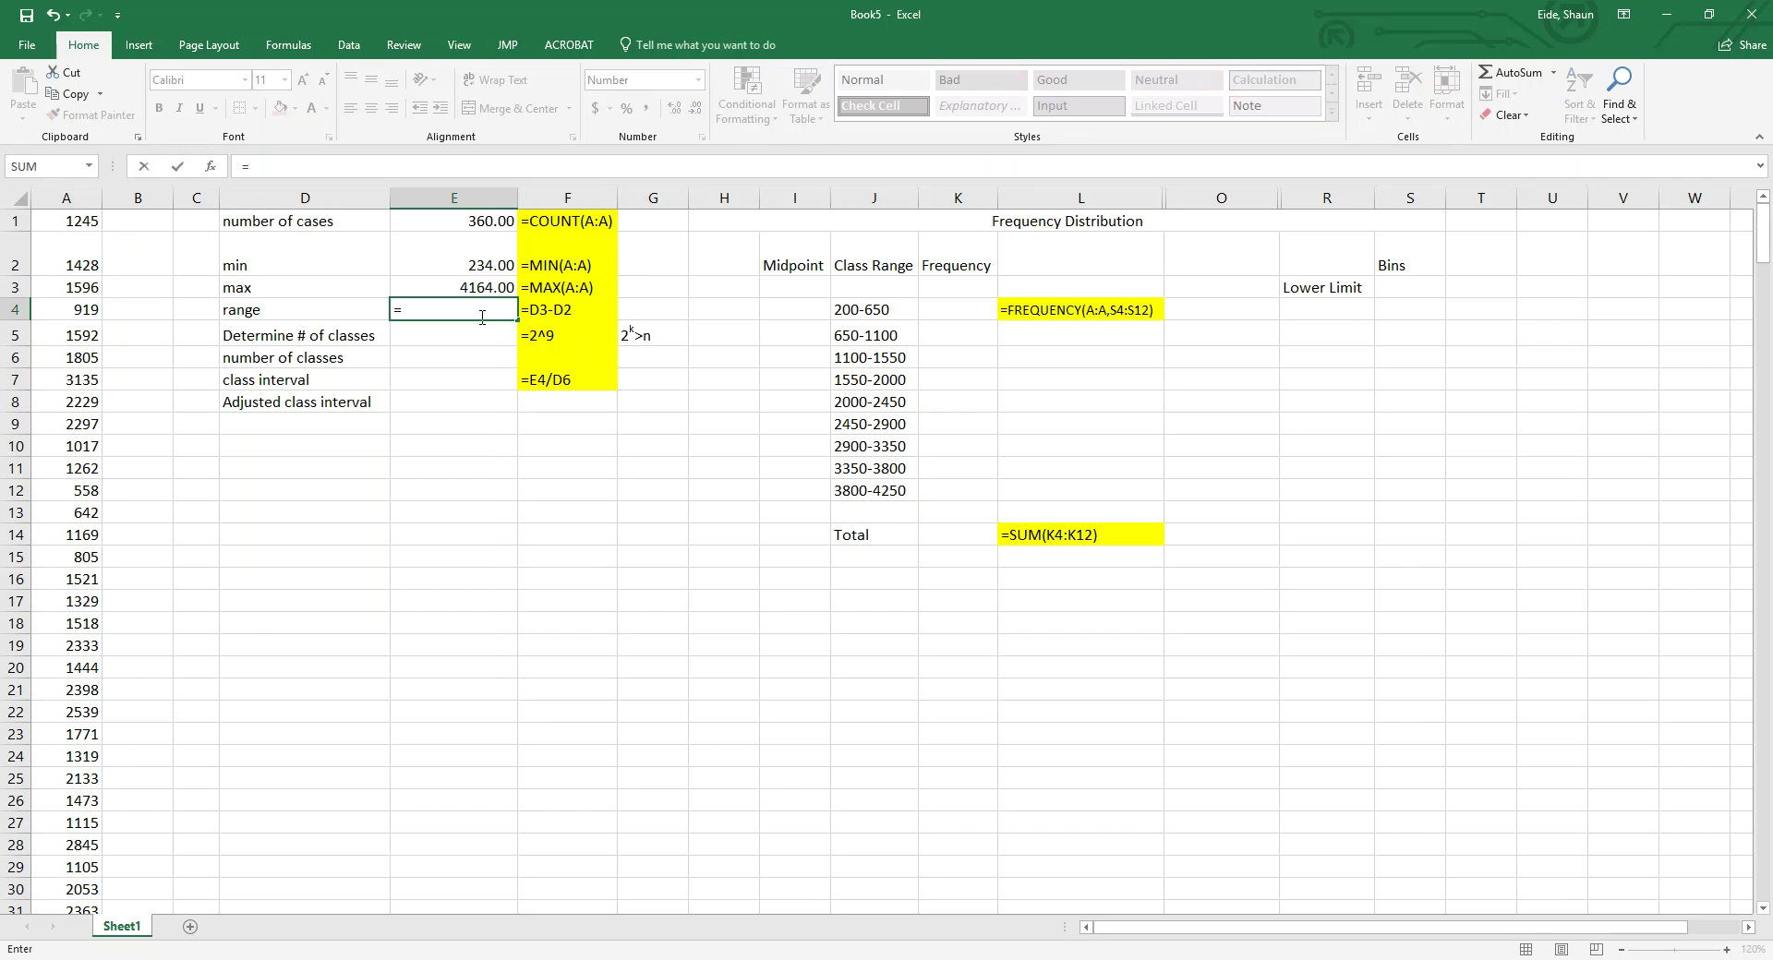
pyautogui.click(453, 287)
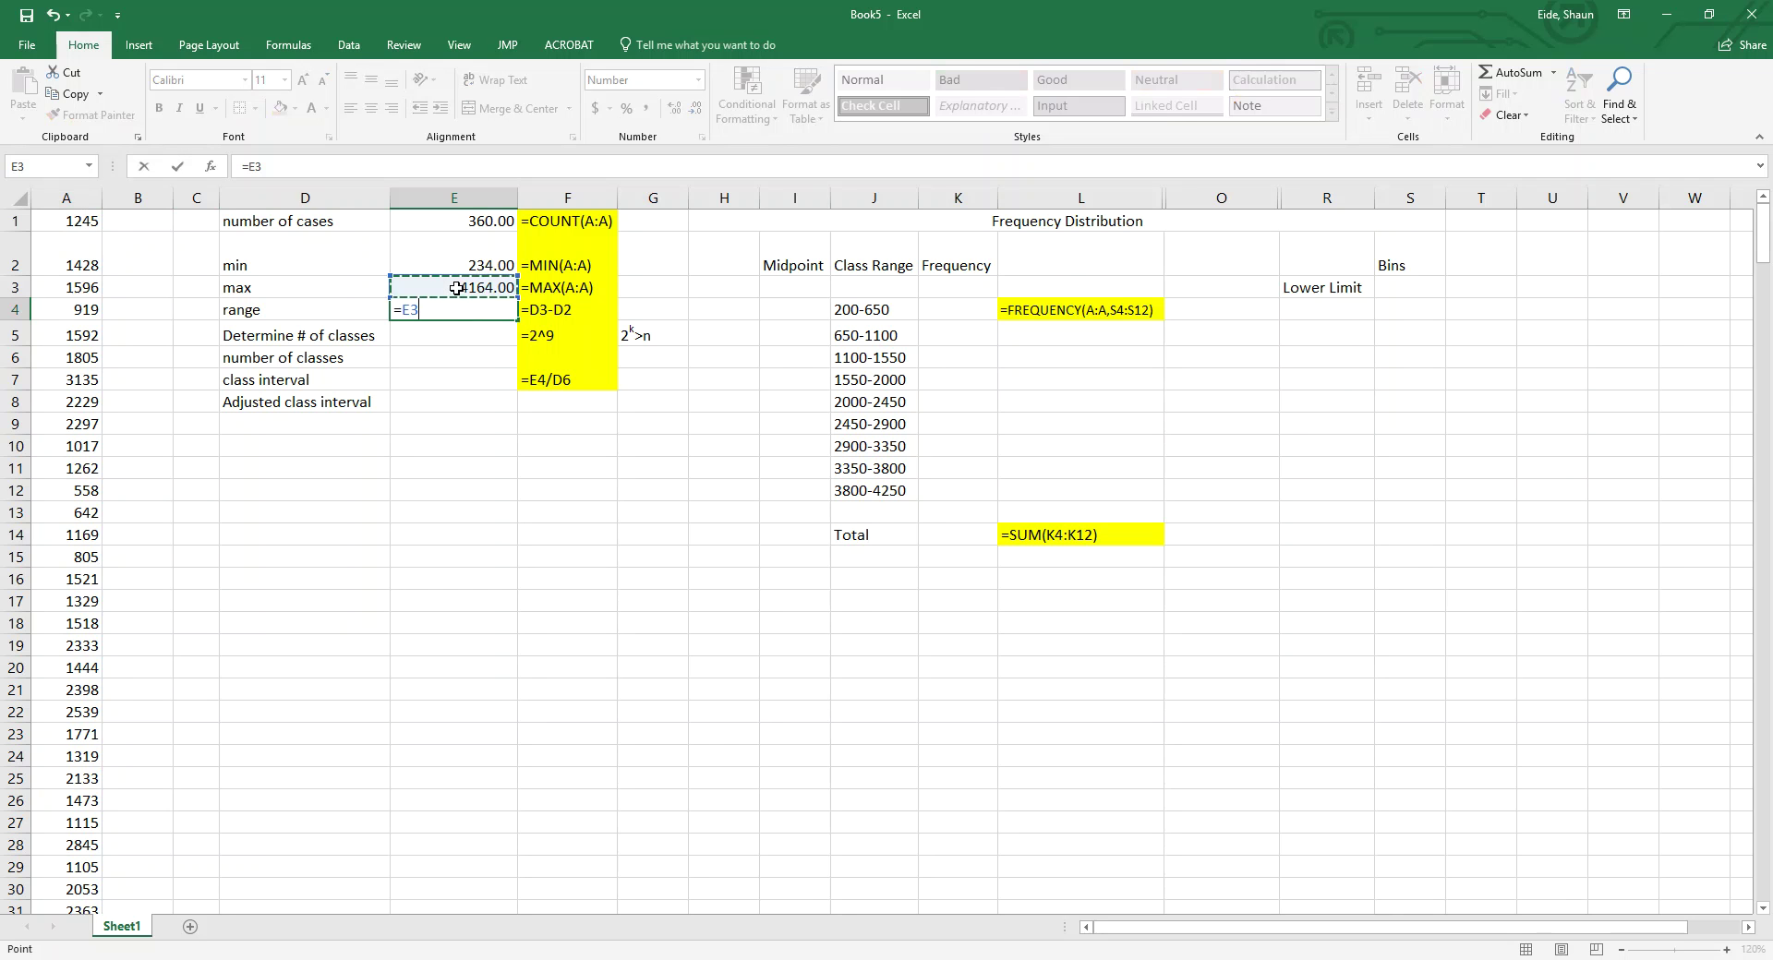
pyautogui.write('-')
pyautogui.click(452, 266)
pyautogui.press('Return')
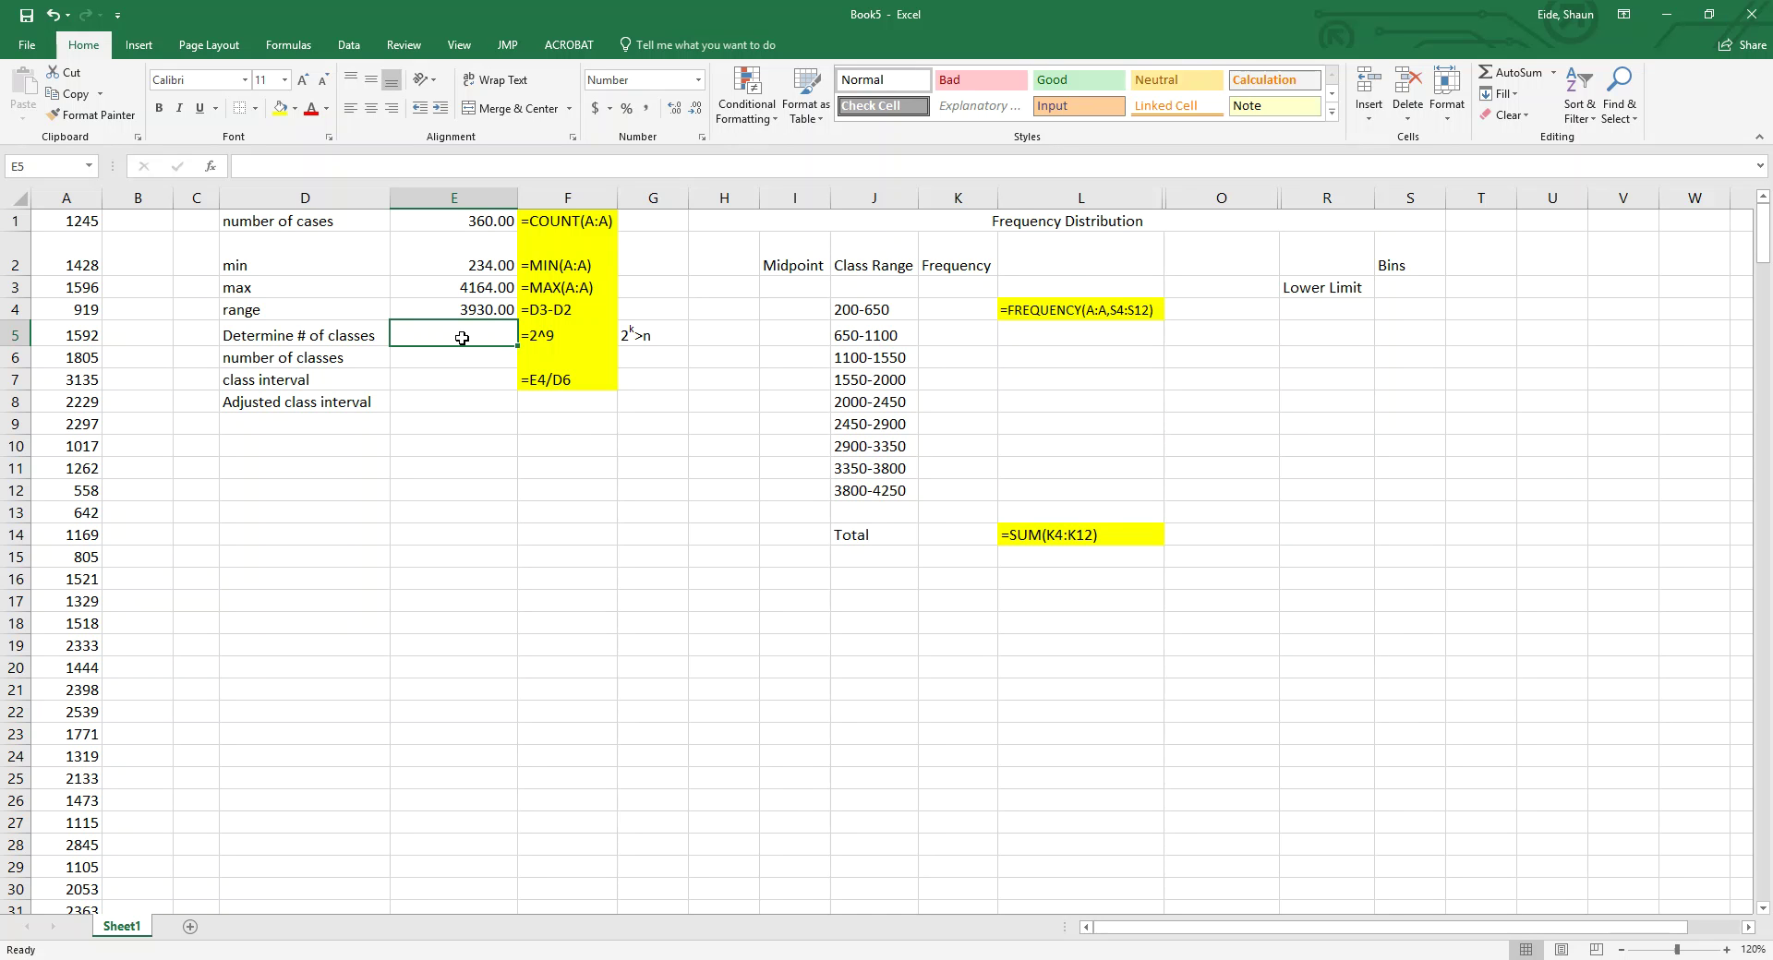
# Step: Try the formula =2^8 in E5 and compare its result with the number of cases in E1
pyautogui.click(462, 338)
pyautogui.write('=')
pyautogui.write('2^8')
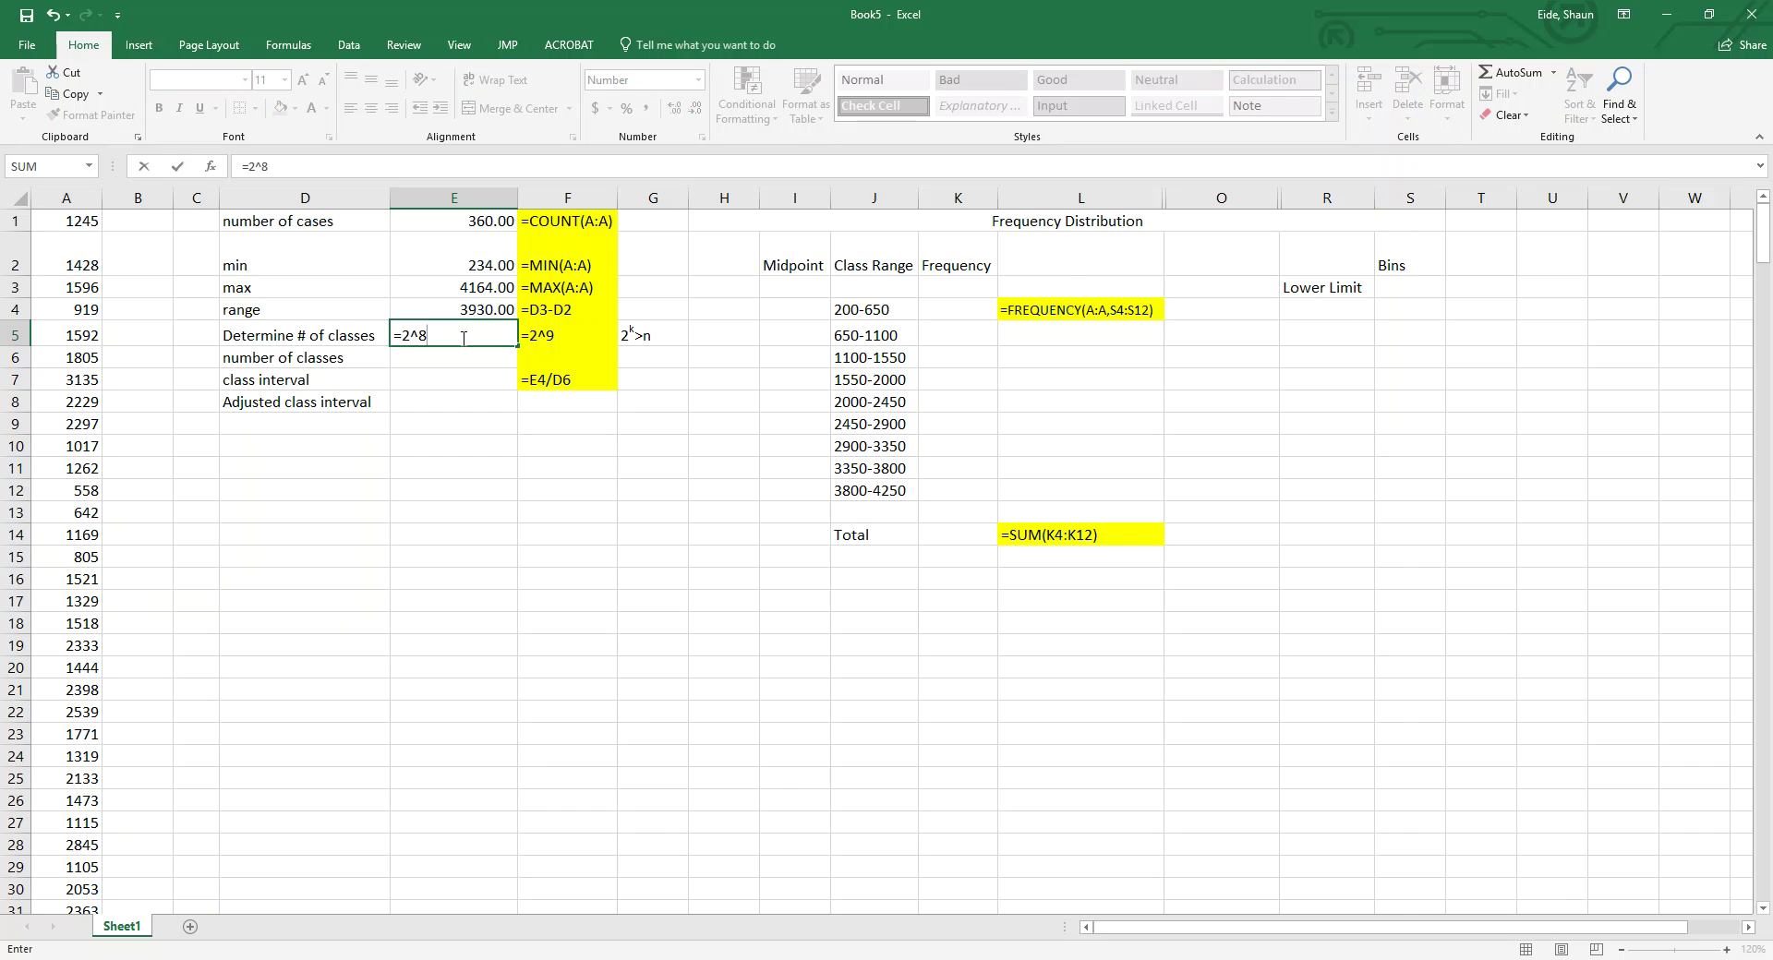
pyautogui.press('Return')
pyautogui.click(462, 337)
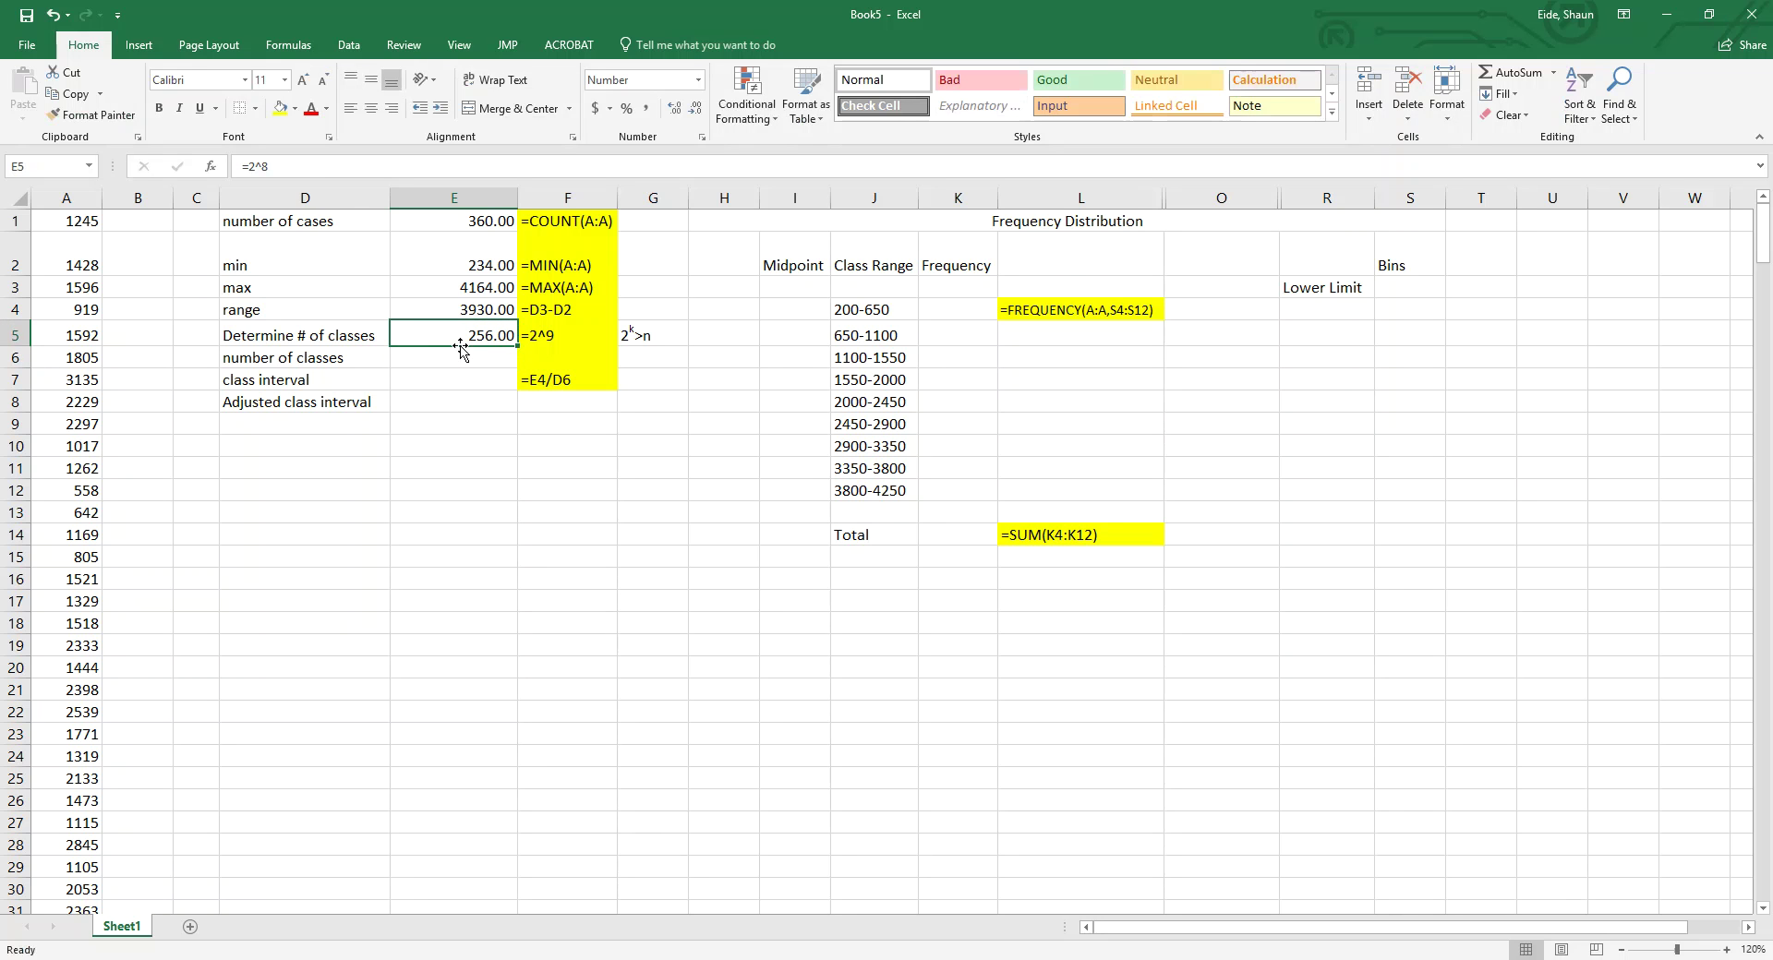
pyautogui.click(431, 225)
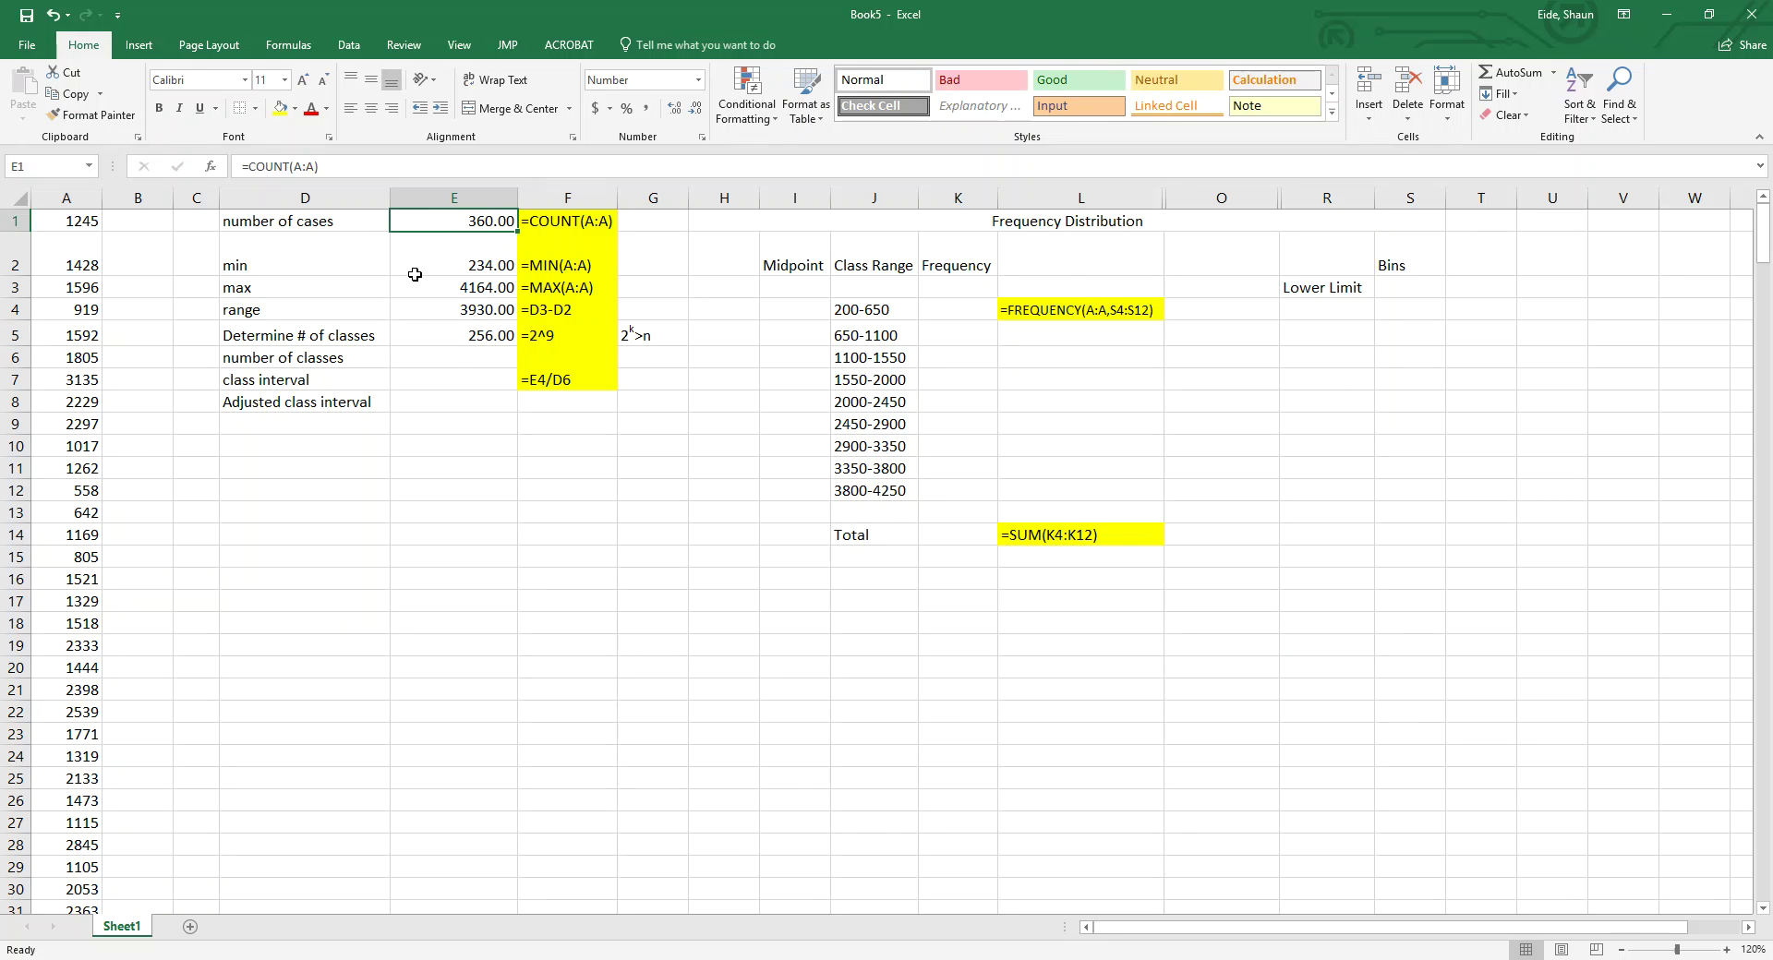
# Step: Set the class-determination formula in E5 to =2^9 and compare its result with the number of cases
pyautogui.click(431, 341)
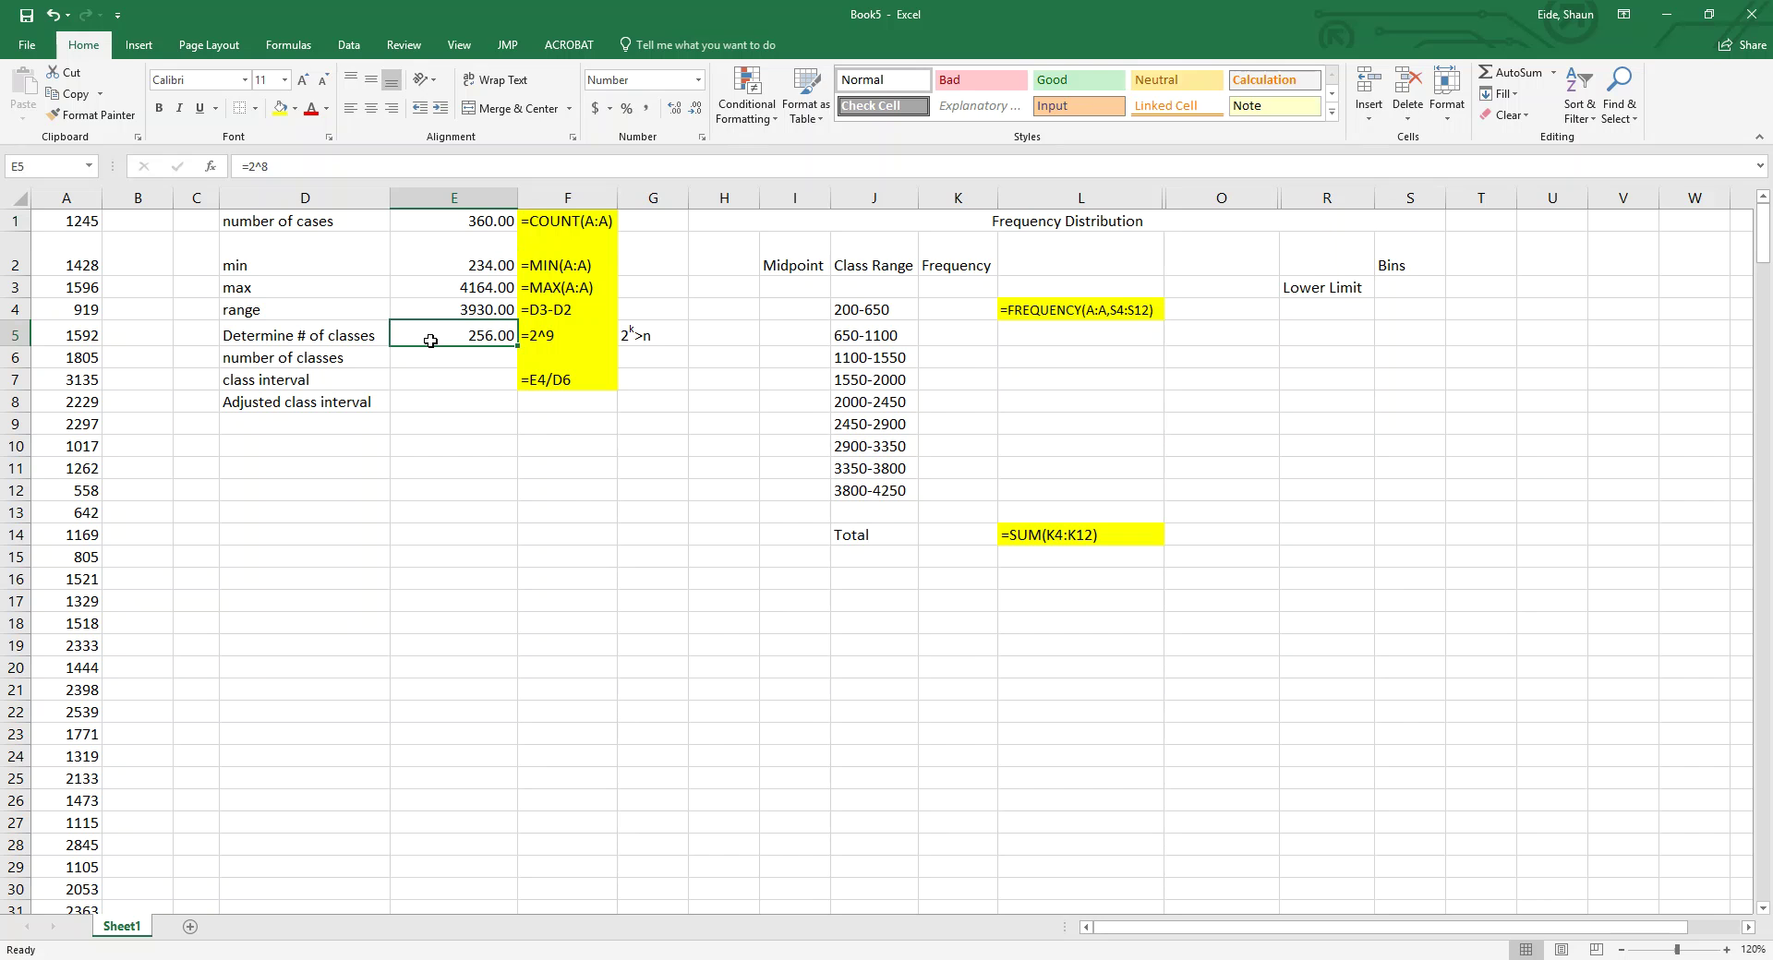
pyautogui.write('=2^9')
pyautogui.press('Return')
pyautogui.click(430, 341)
pyautogui.click(443, 217)
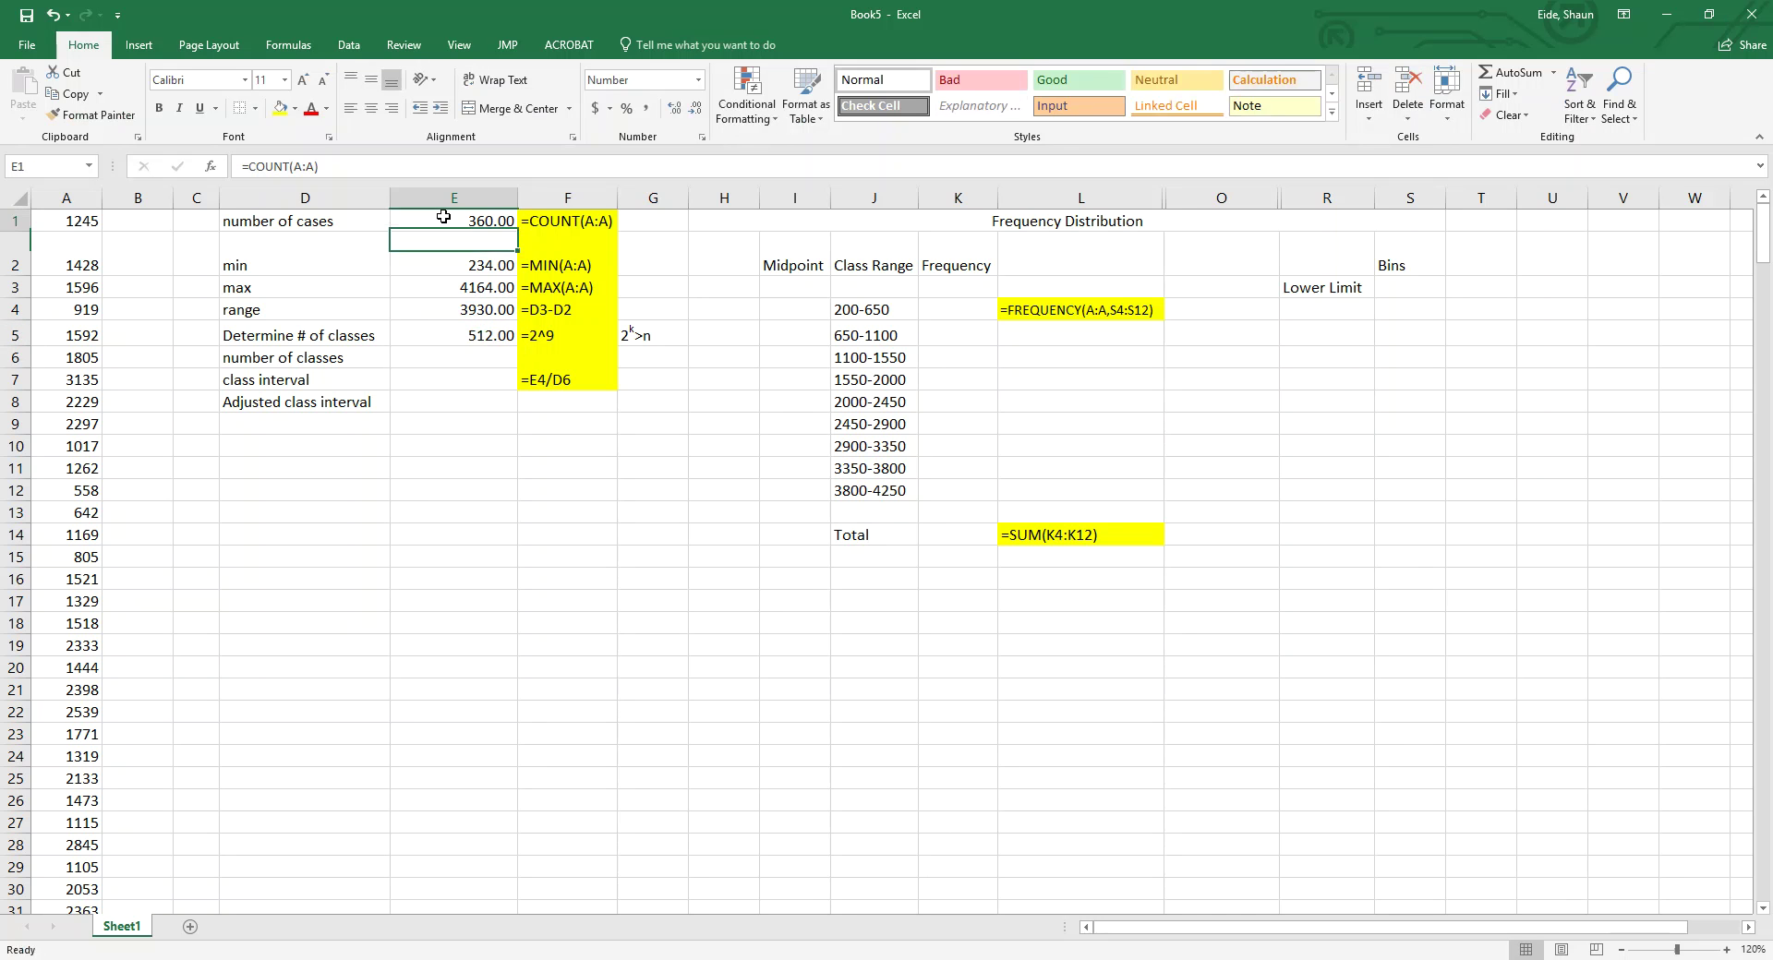
pyautogui.click(464, 327)
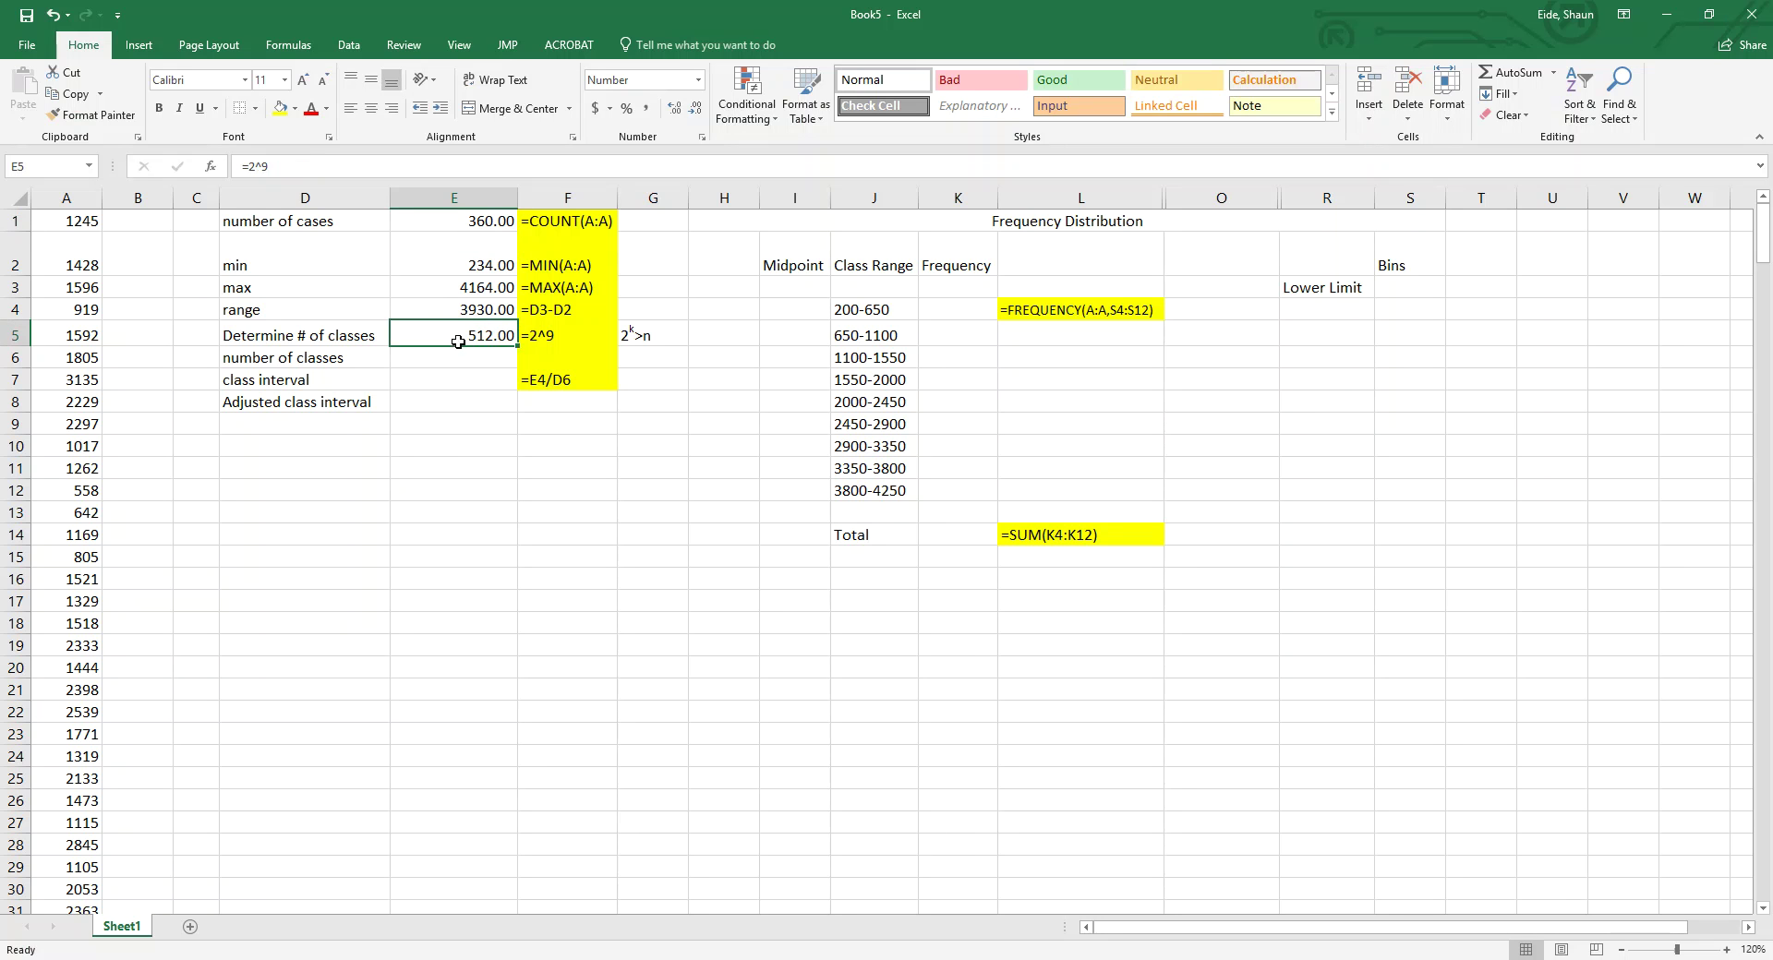
# Step: Enter 9 as the number of classes in E6
pyautogui.click(454, 364)
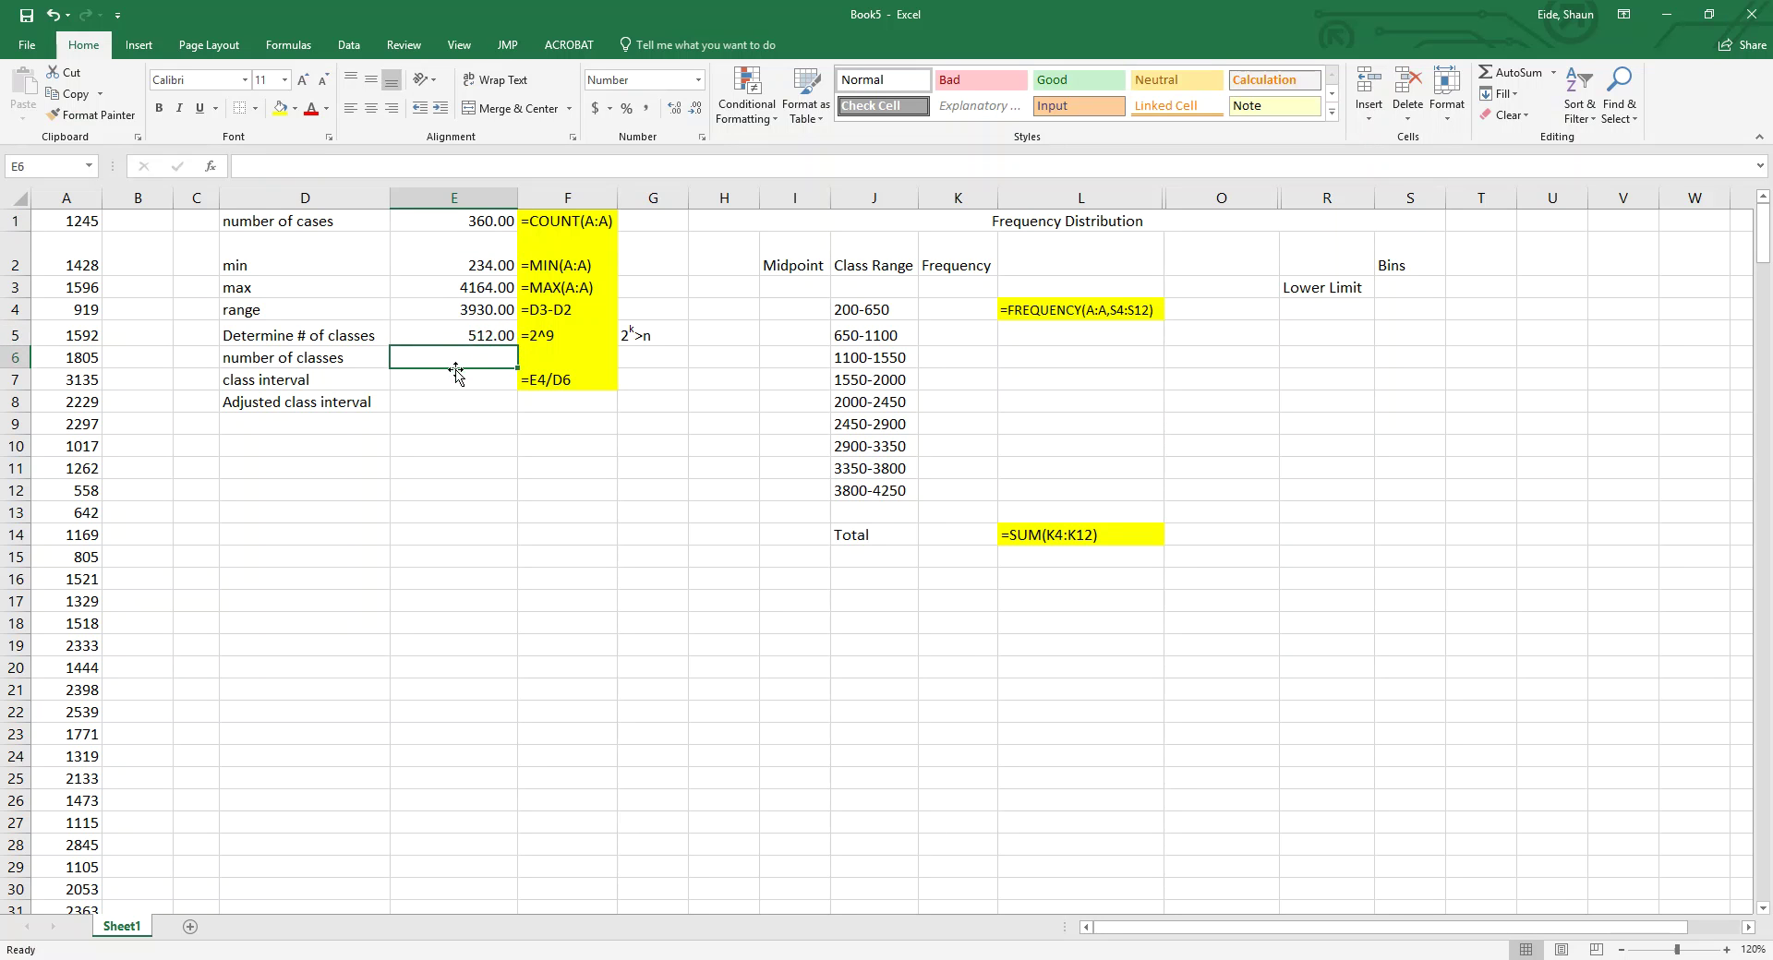
pyautogui.write('9')
pyautogui.click(452, 389)
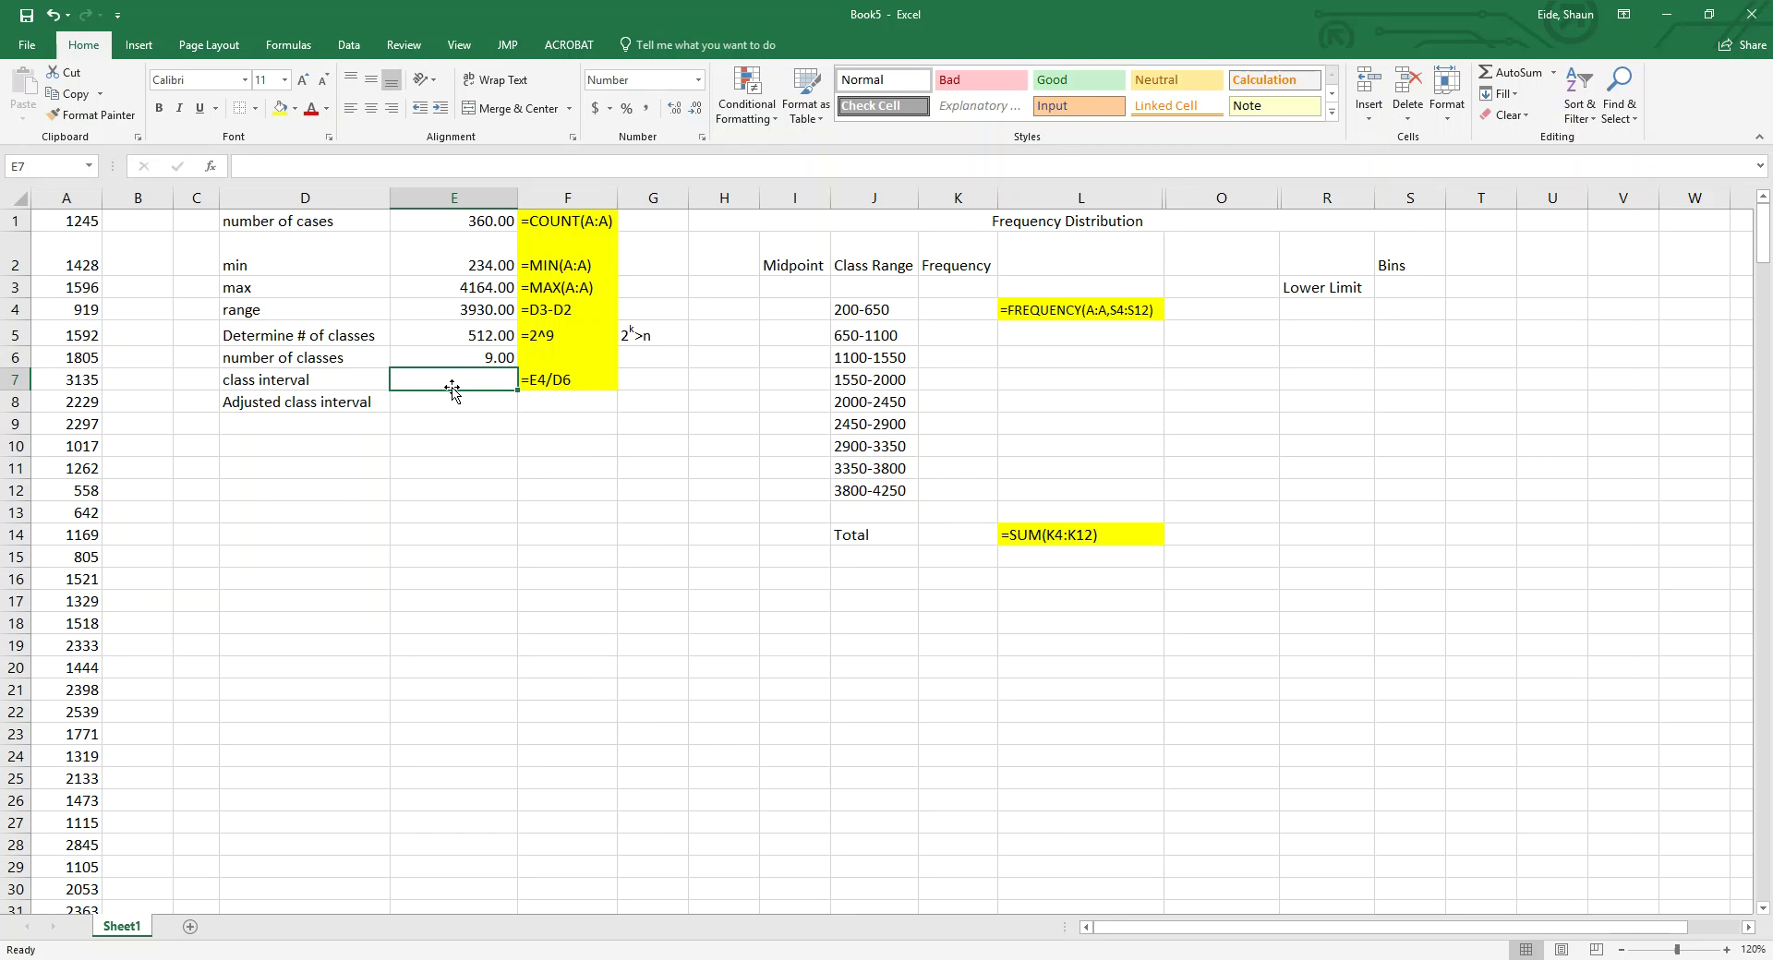
# Step: Clear the existing class ranges from J4:J12 of the frequency distribution table
pyautogui.moveTo(800, 314); pyautogui.dragTo(886, 471)
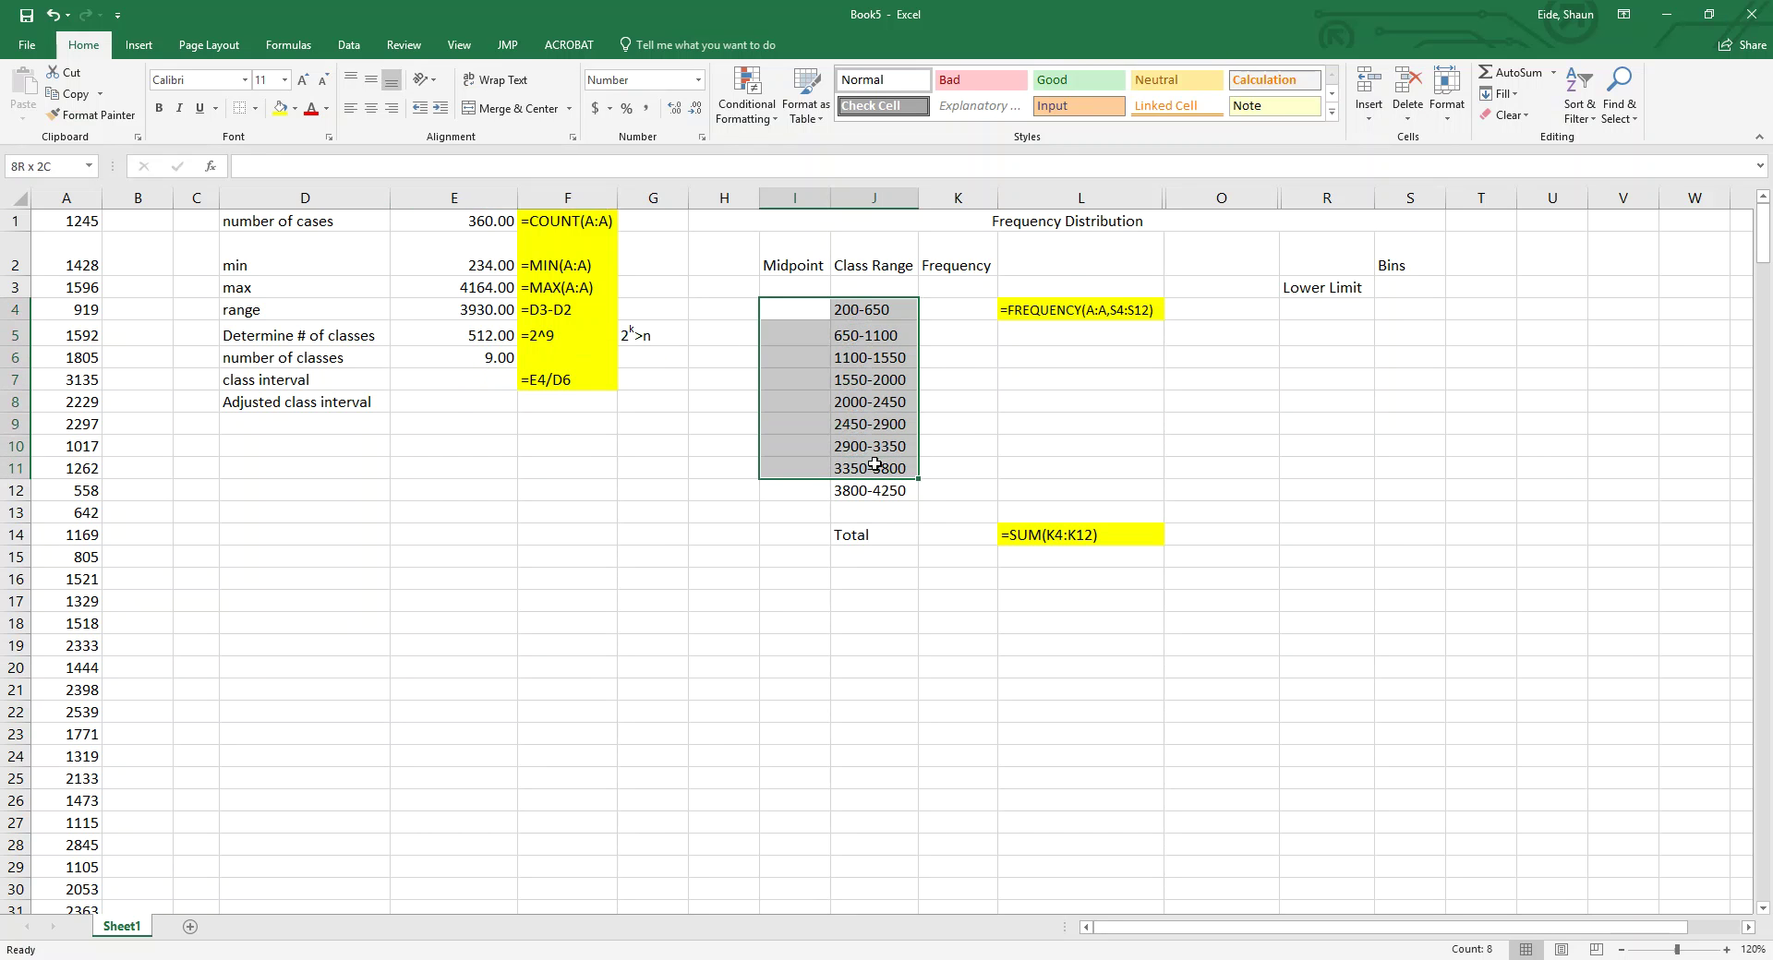
pyautogui.click(850, 282)
pyautogui.moveTo(857, 309); pyautogui.dragTo(888, 486)
pyautogui.press('Delete')
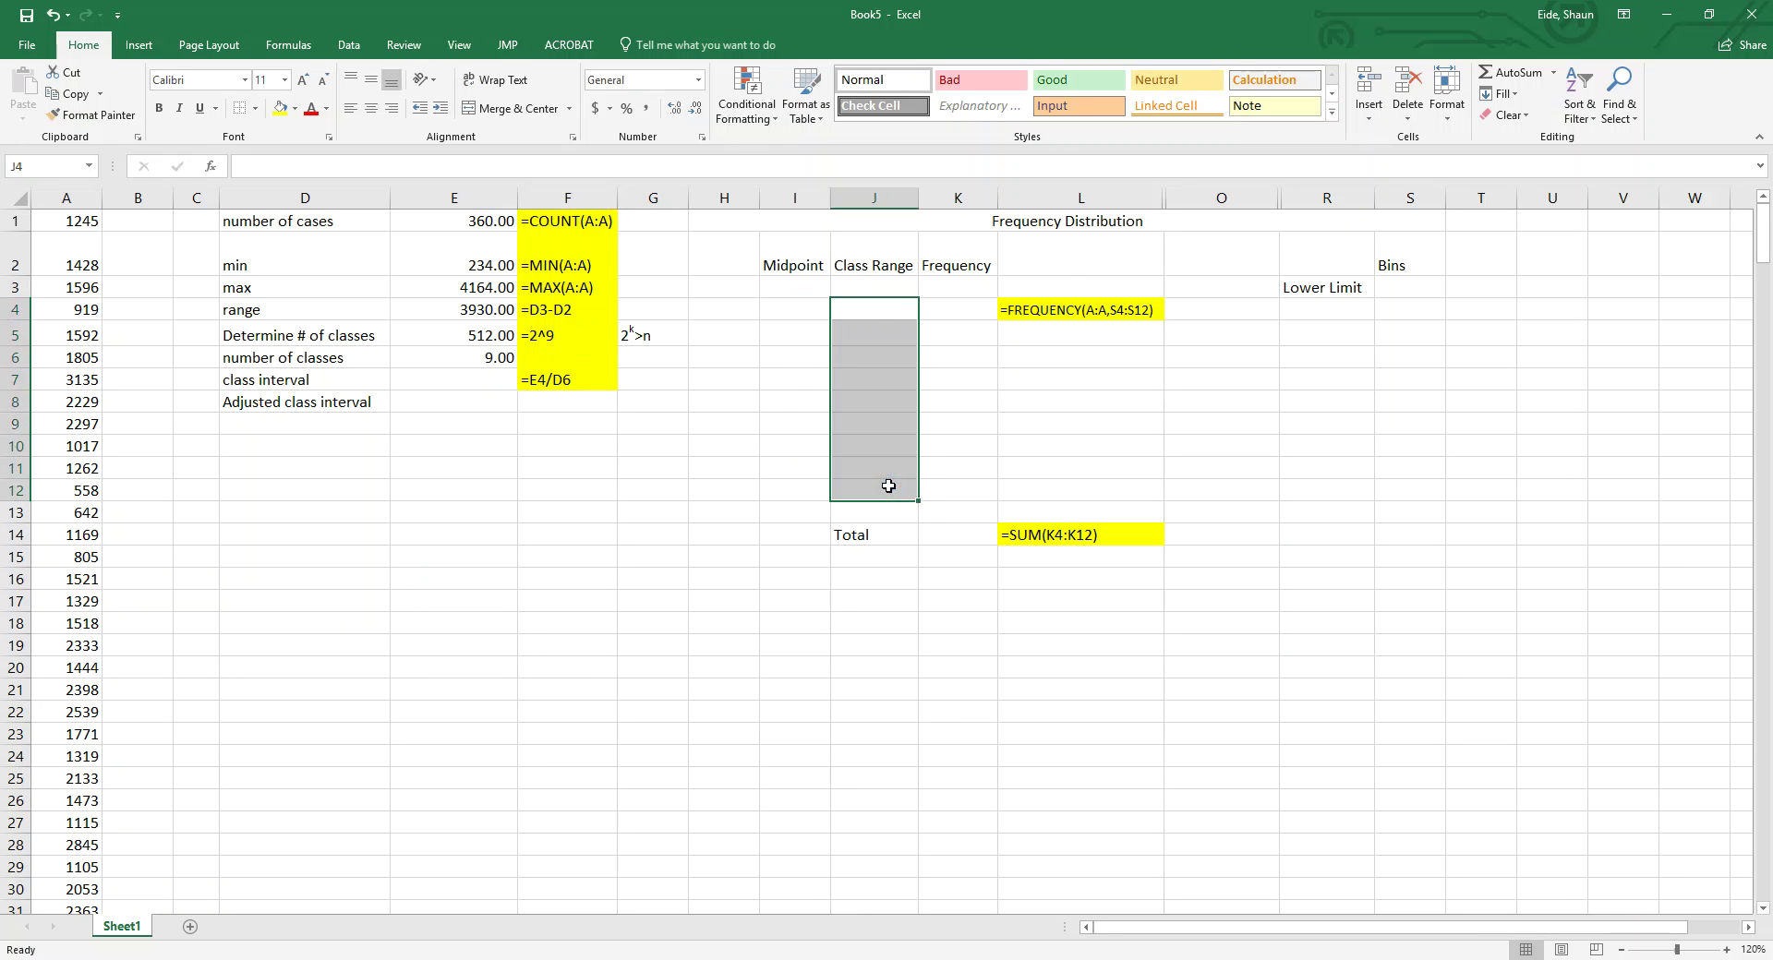
# Step: Compute the class interval in E7 with =E4/E6 and enter 450 as the adjusted class interval in E8
pyautogui.click(324, 420)
pyautogui.click(452, 363)
pyautogui.click(459, 386)
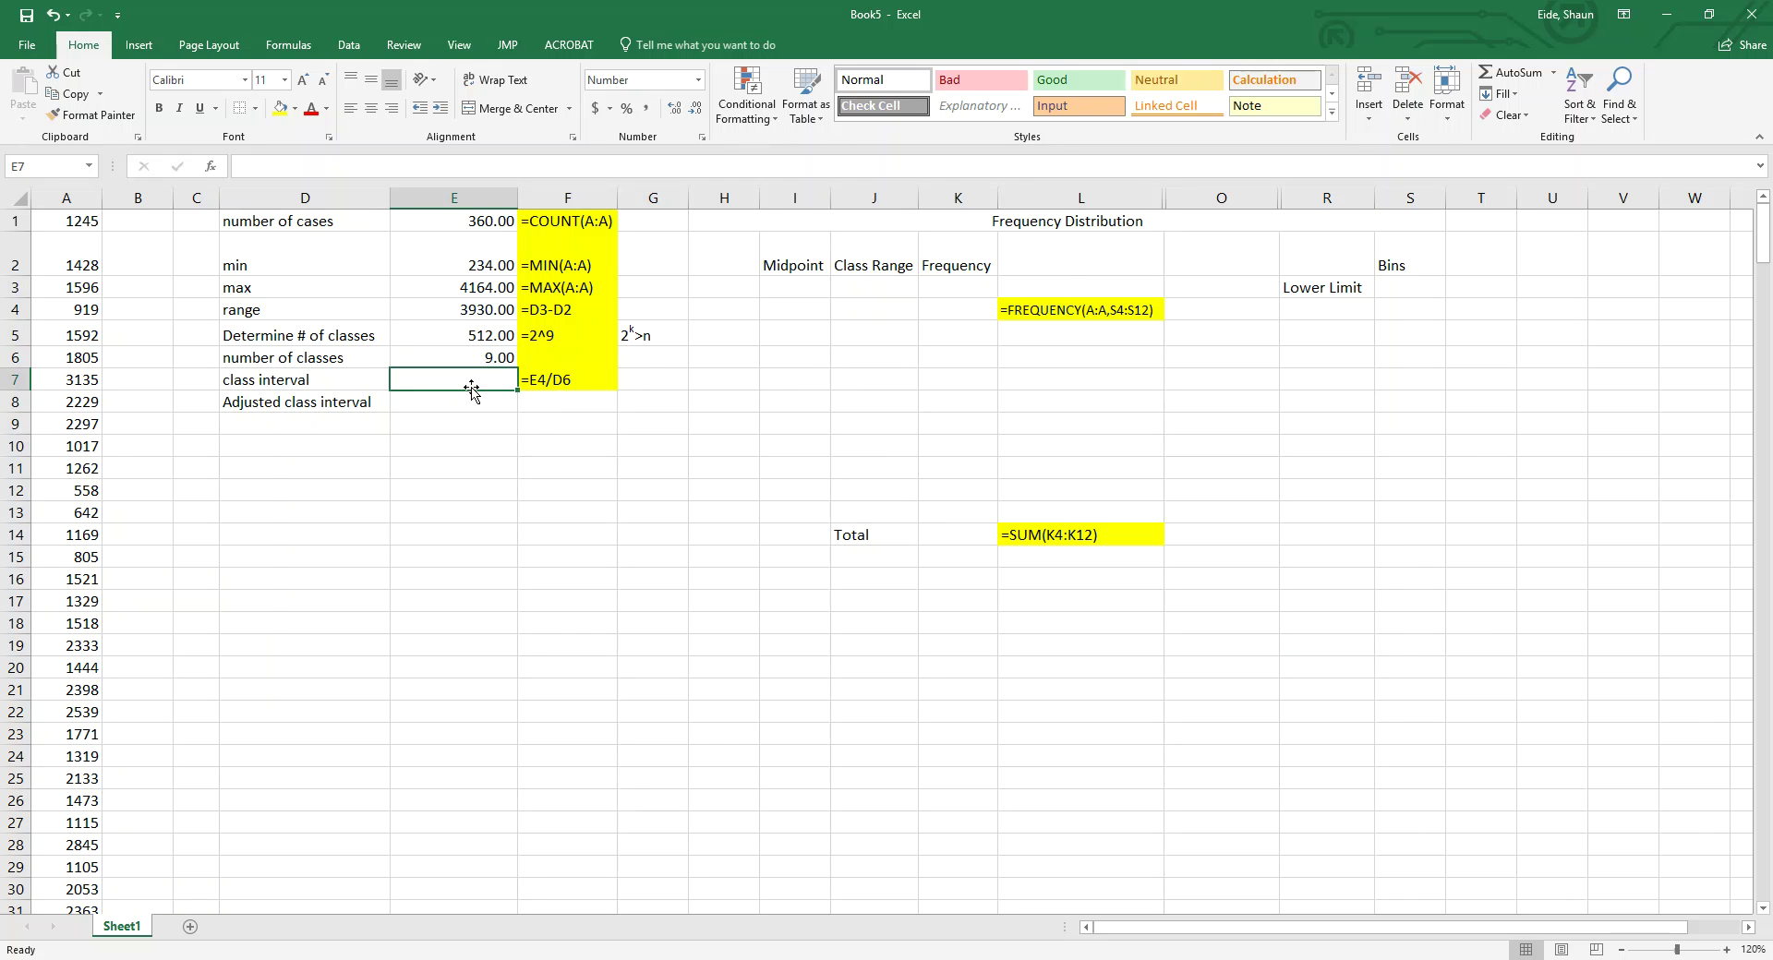
pyautogui.click(497, 314)
pyautogui.click(475, 378)
pyautogui.write('=')
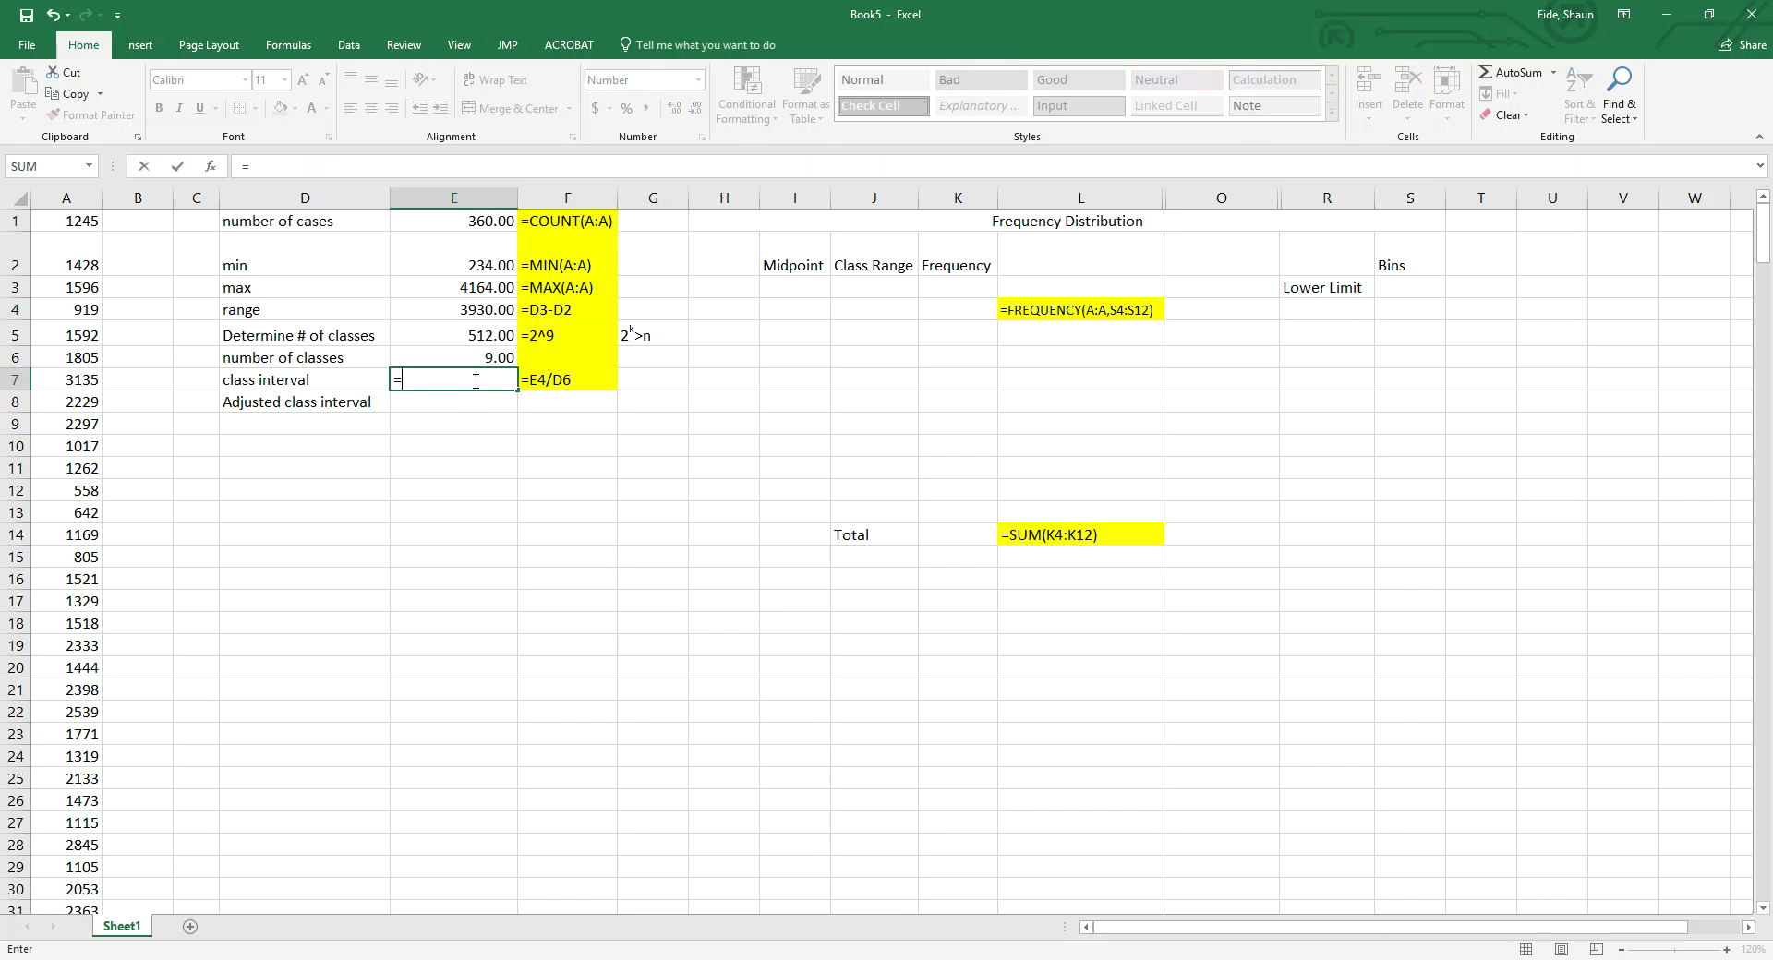
pyautogui.click(470, 307)
pyautogui.write('/')
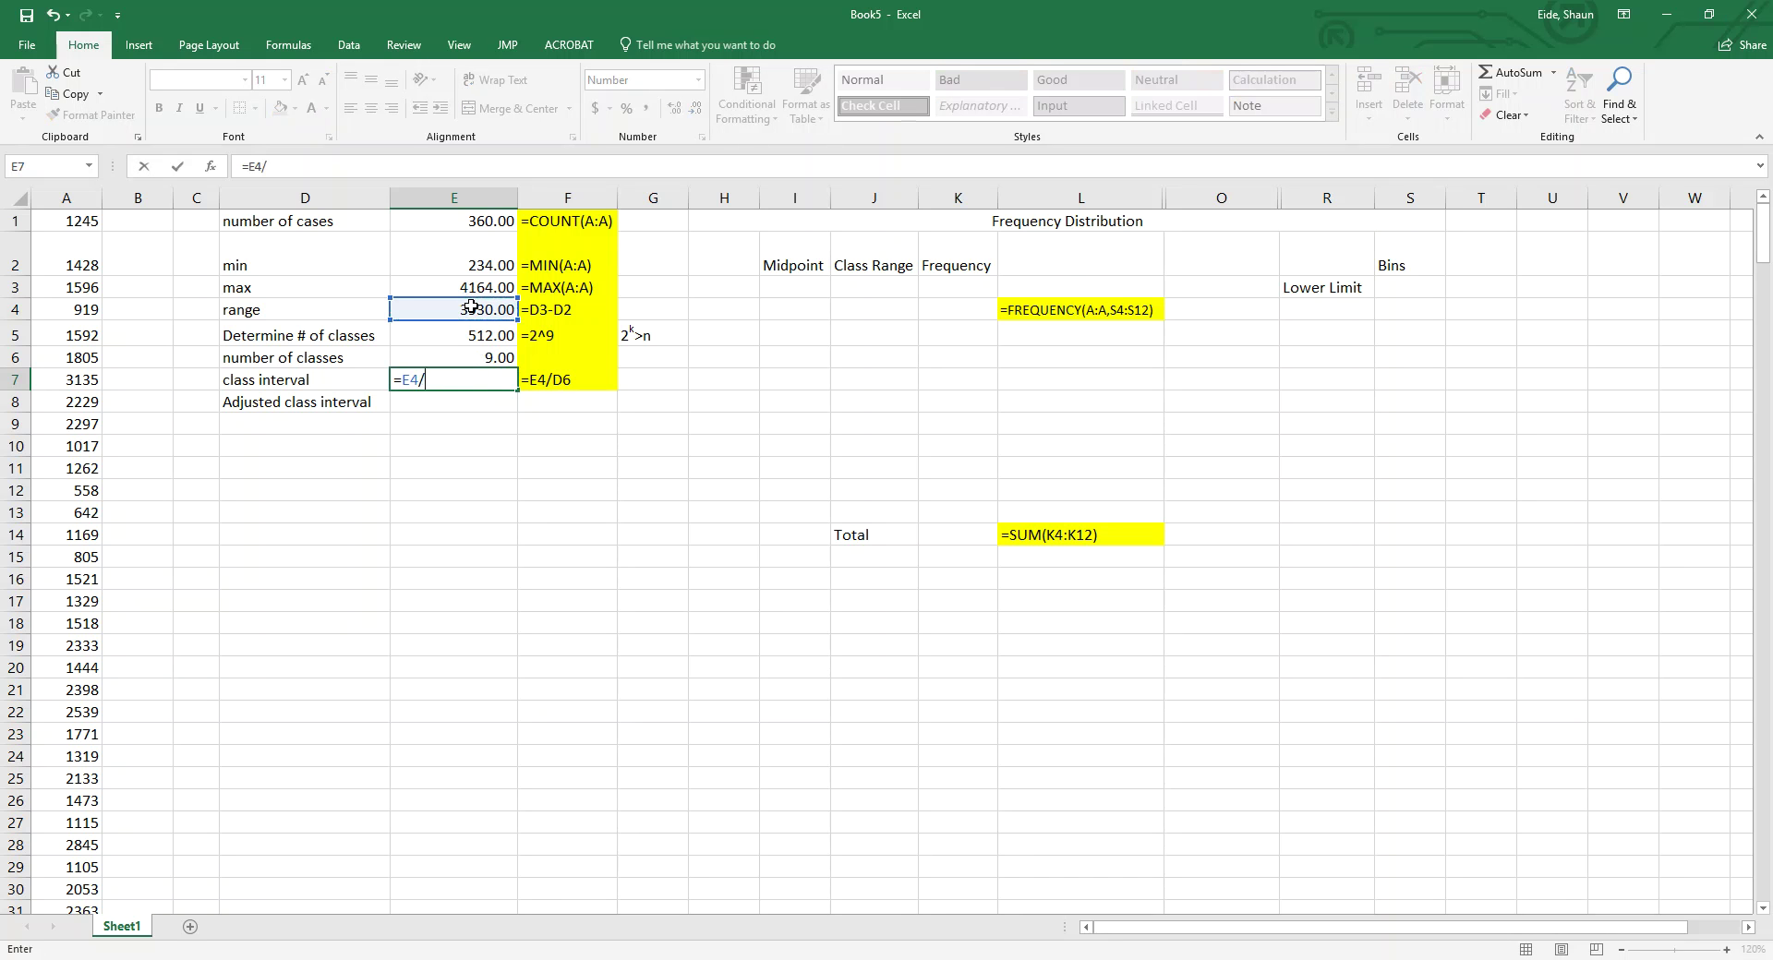
pyautogui.click(495, 351)
pyautogui.press('Return')
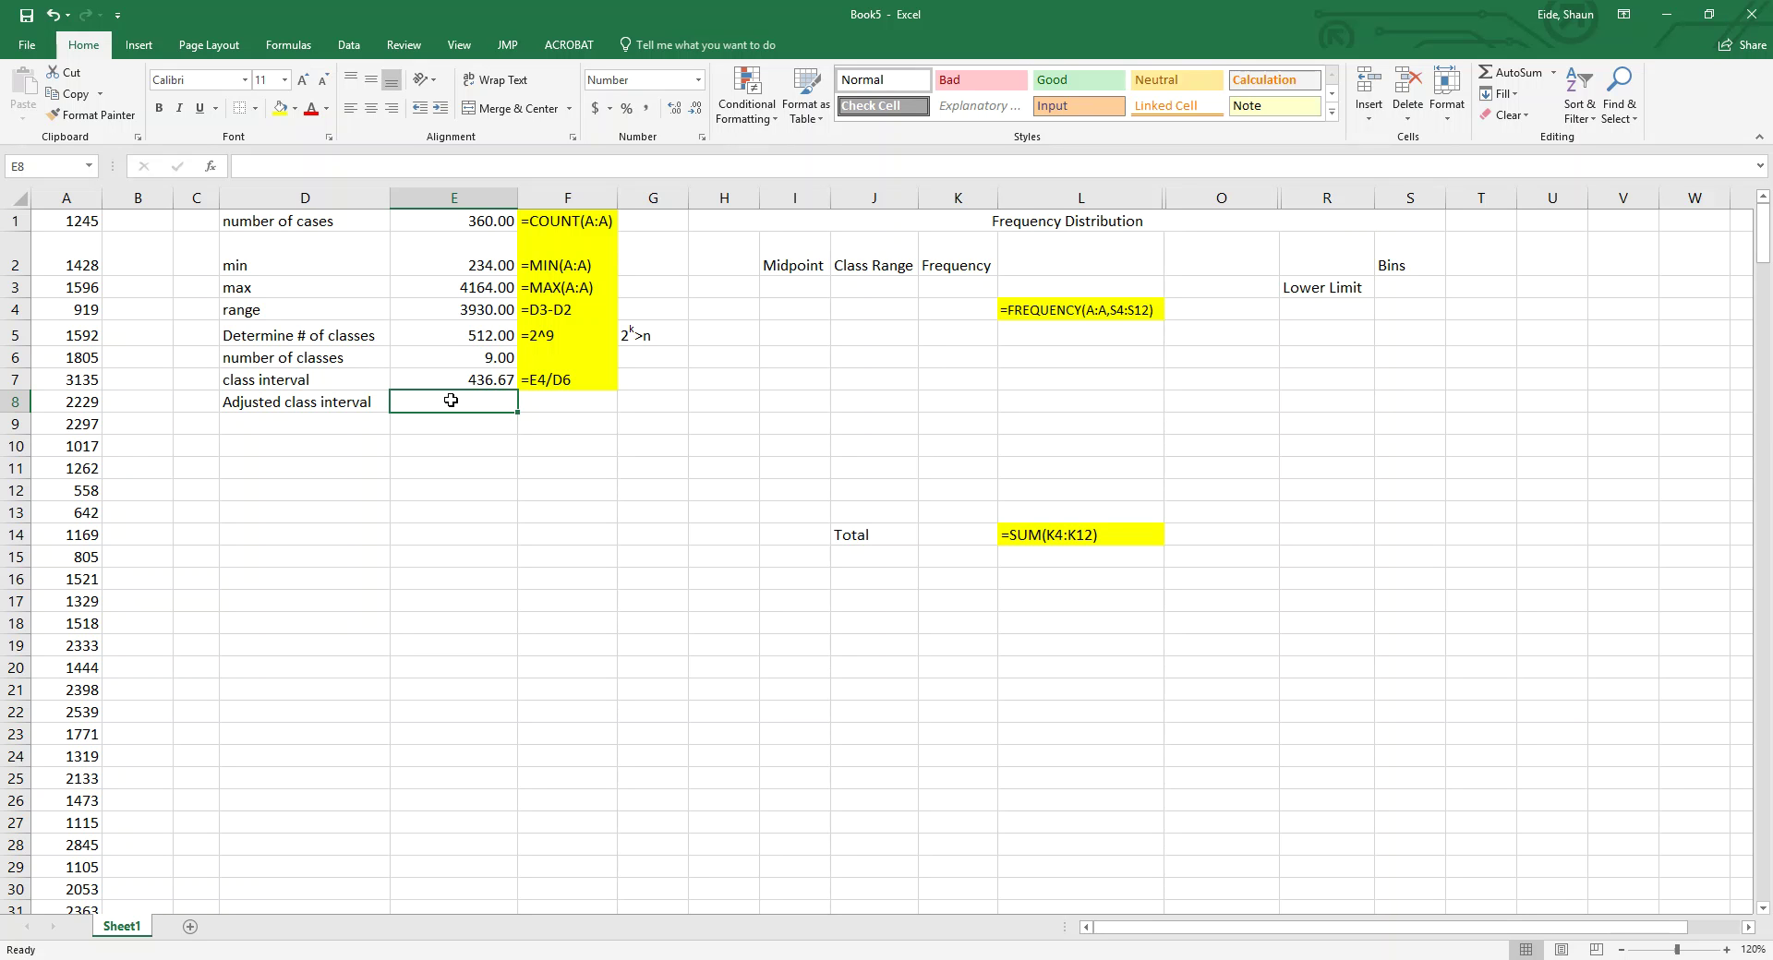
pyautogui.write('450')
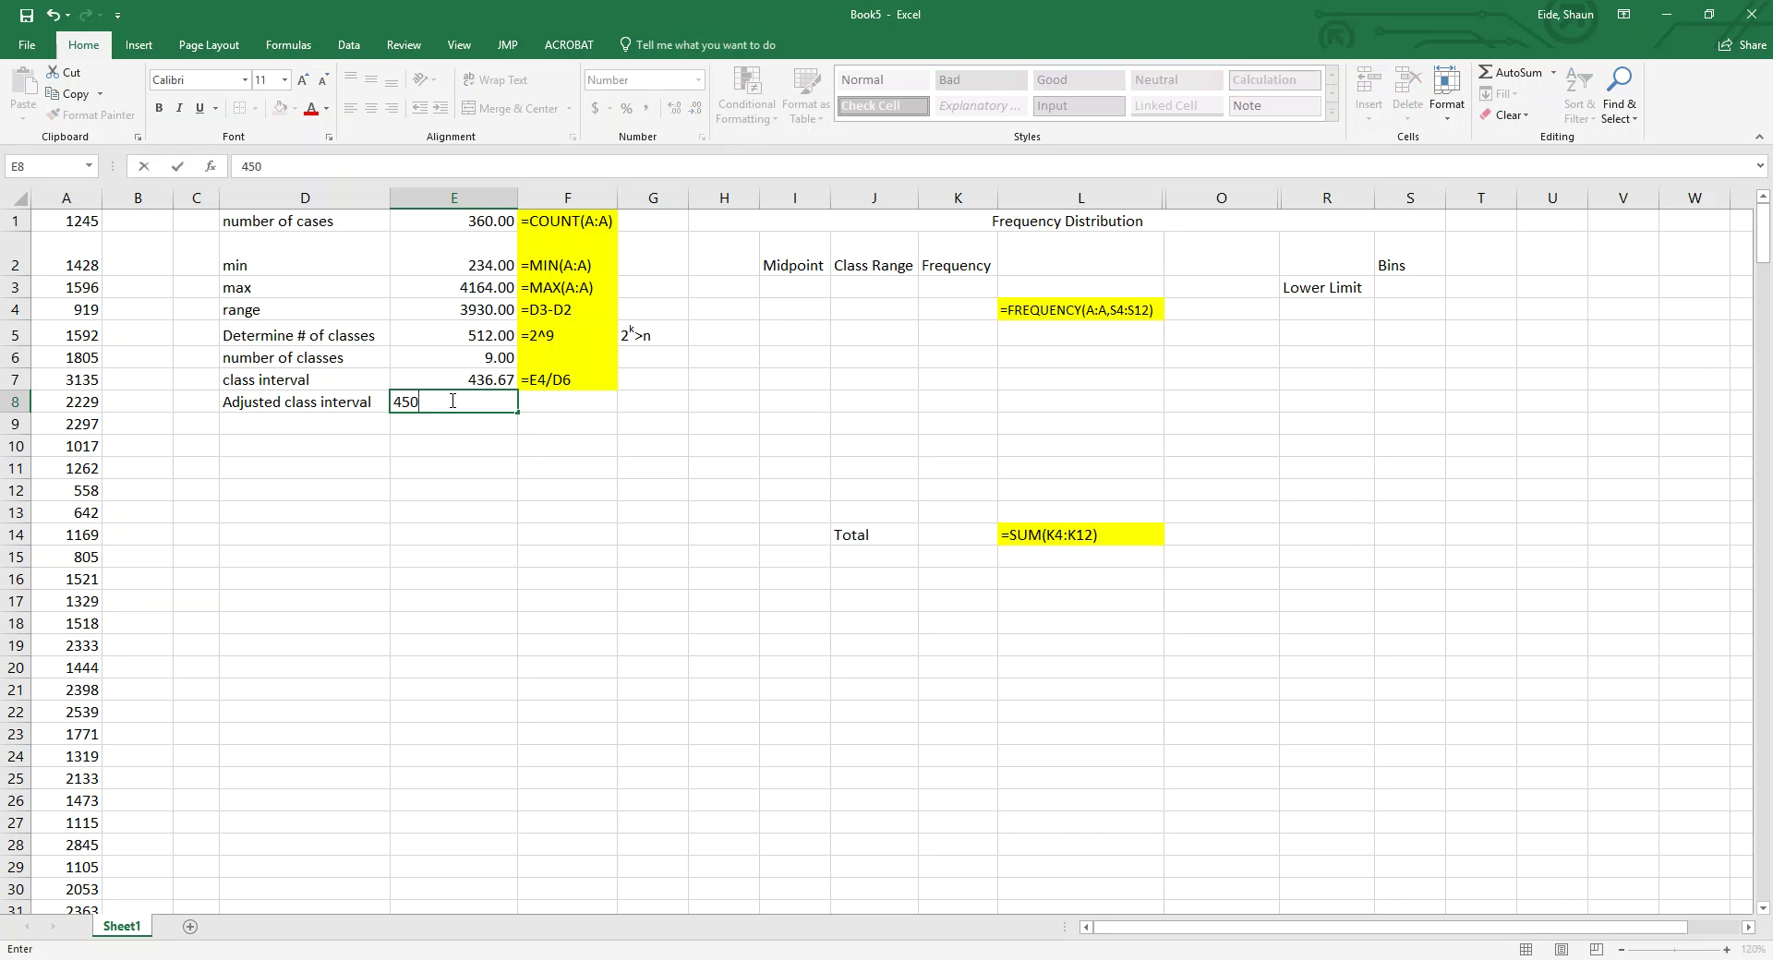
pyautogui.press('Tab')
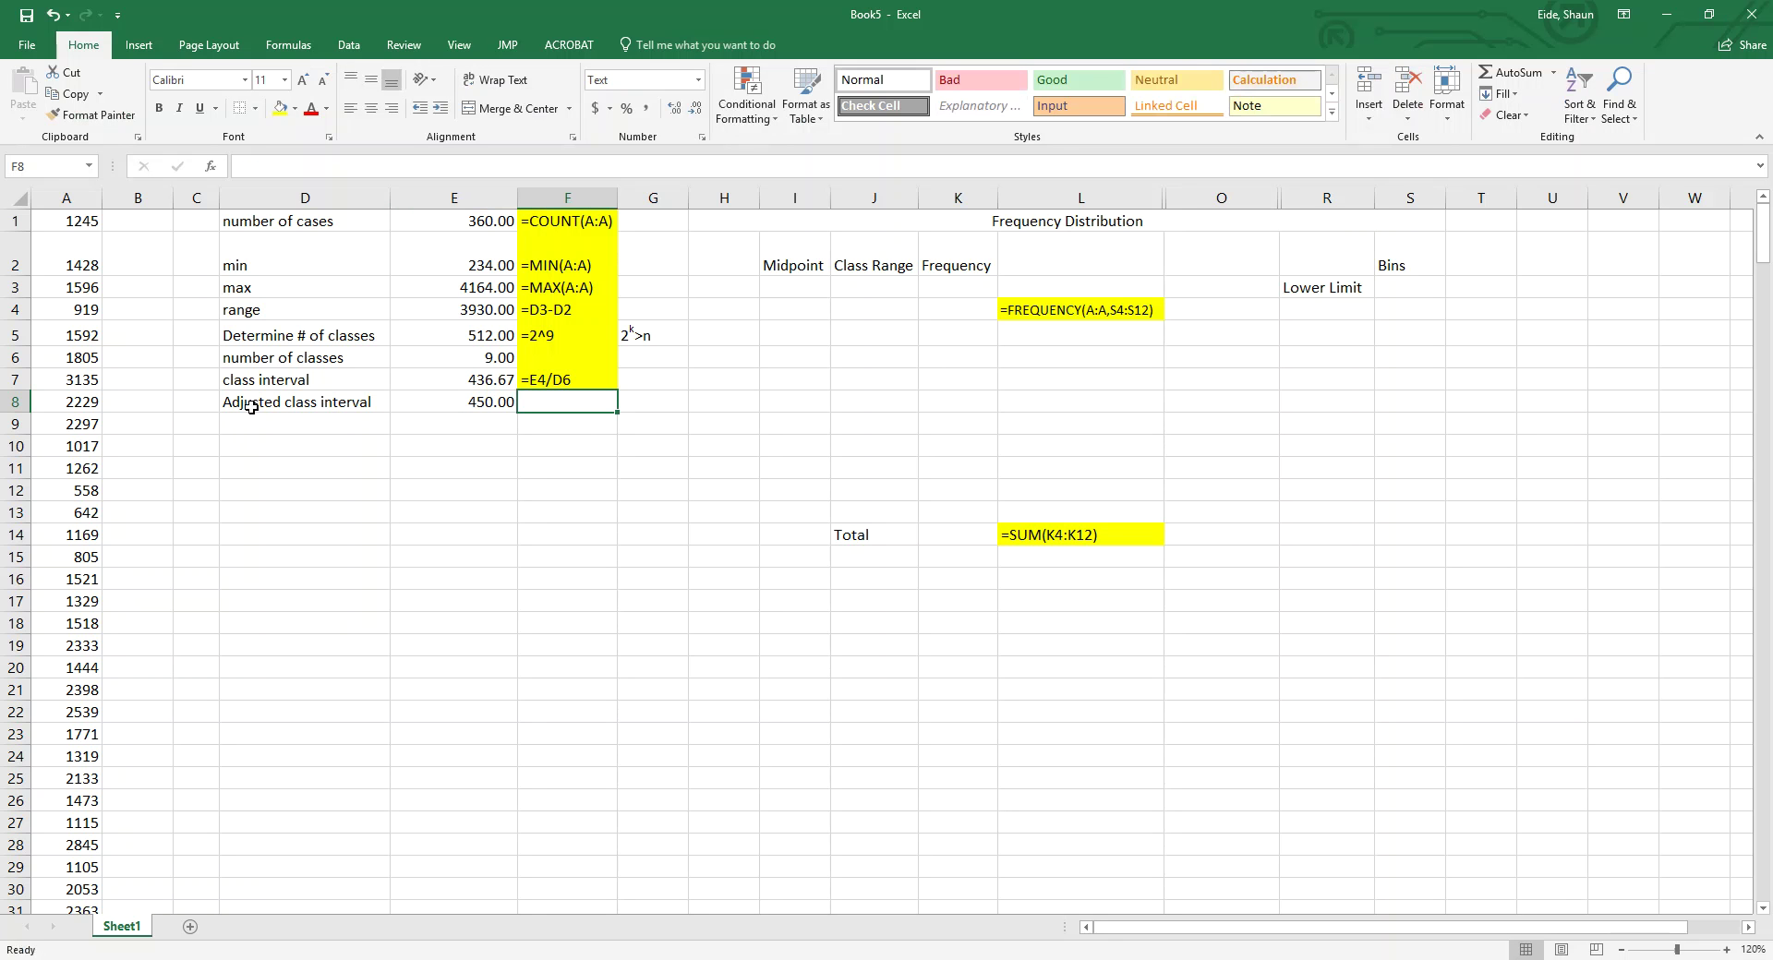
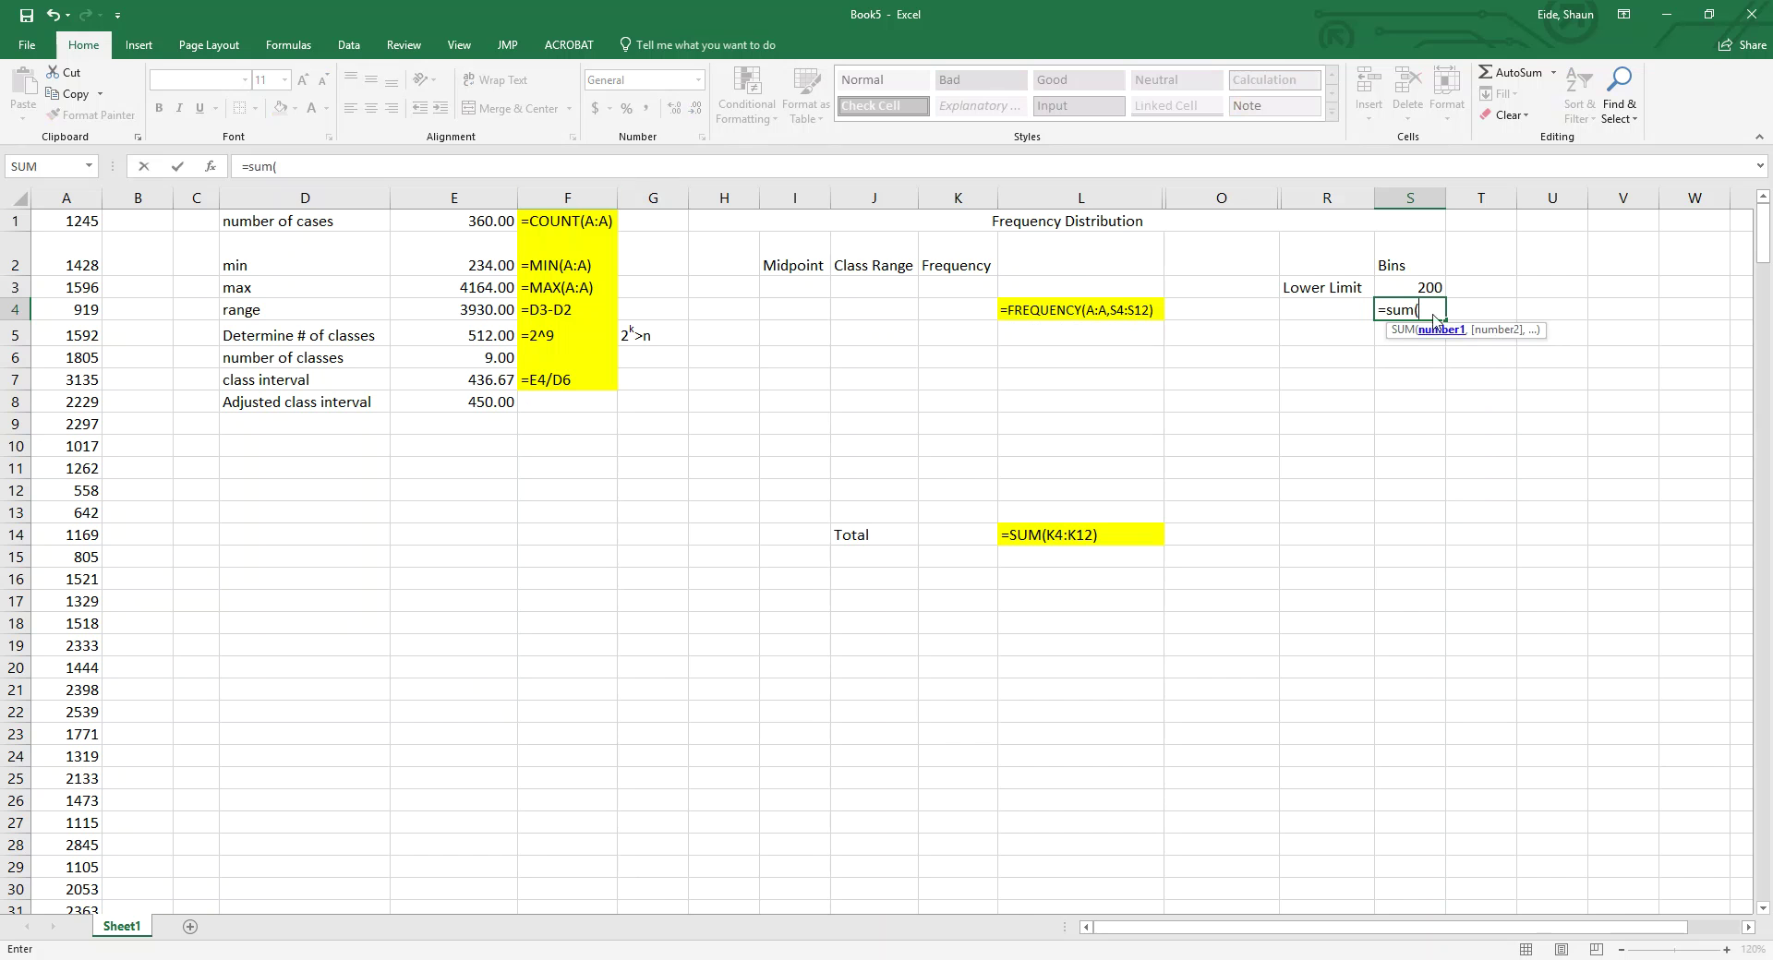
# Step: Complete the first bin formula in S4 as =SUM(S3,450) and fill it down through S12
pyautogui.write(',450')
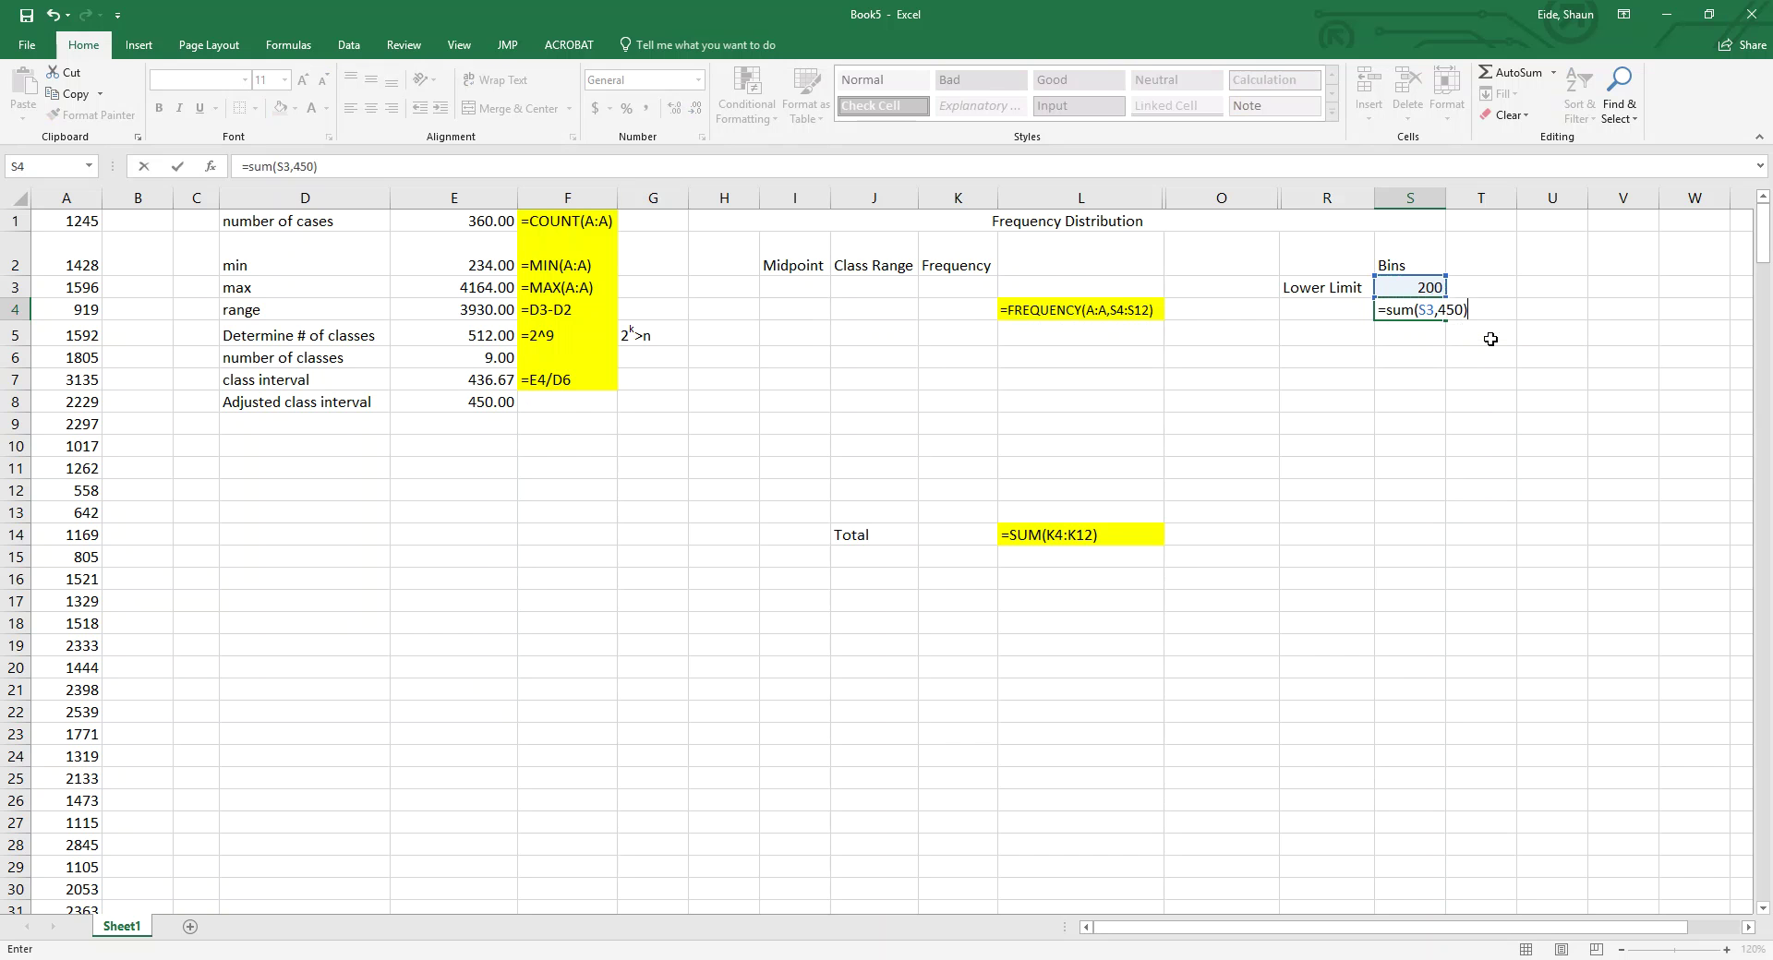
pyautogui.press('Return')
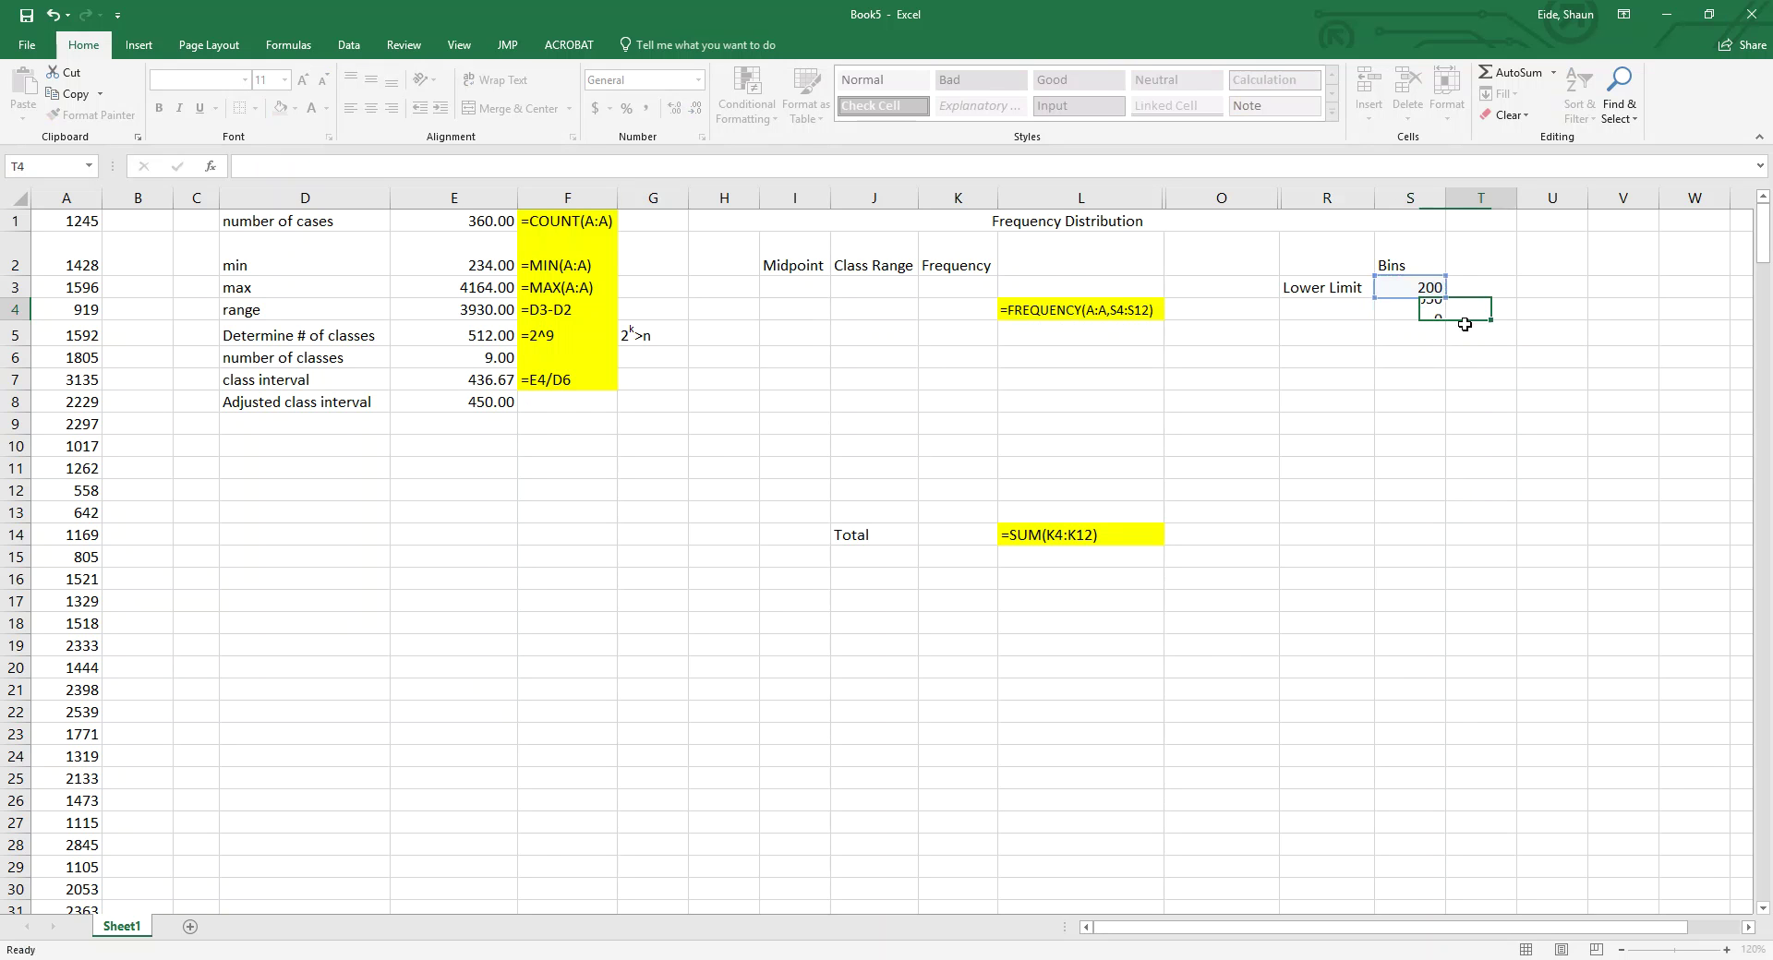
pyautogui.moveTo(1446, 322); pyautogui.dragTo(1438, 509)
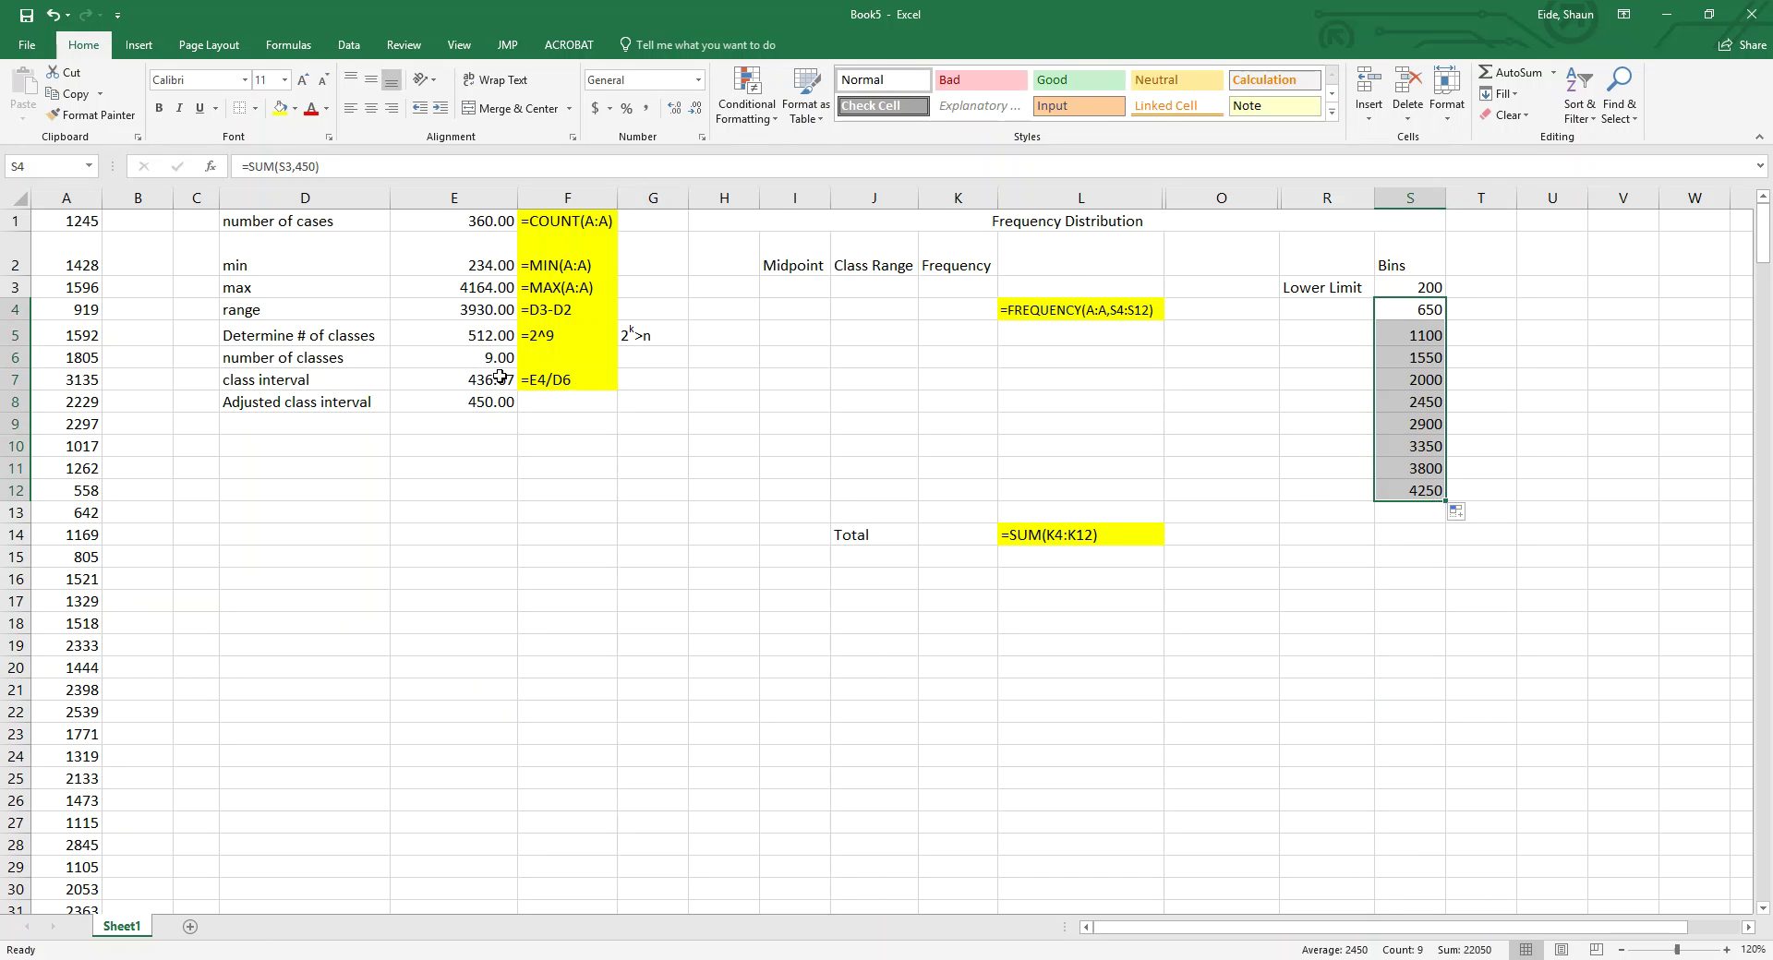
# Step: Compare the last bin in S12 with the maximum in E3 and review the bin boundaries in S3:S5
pyautogui.click(1409, 499)
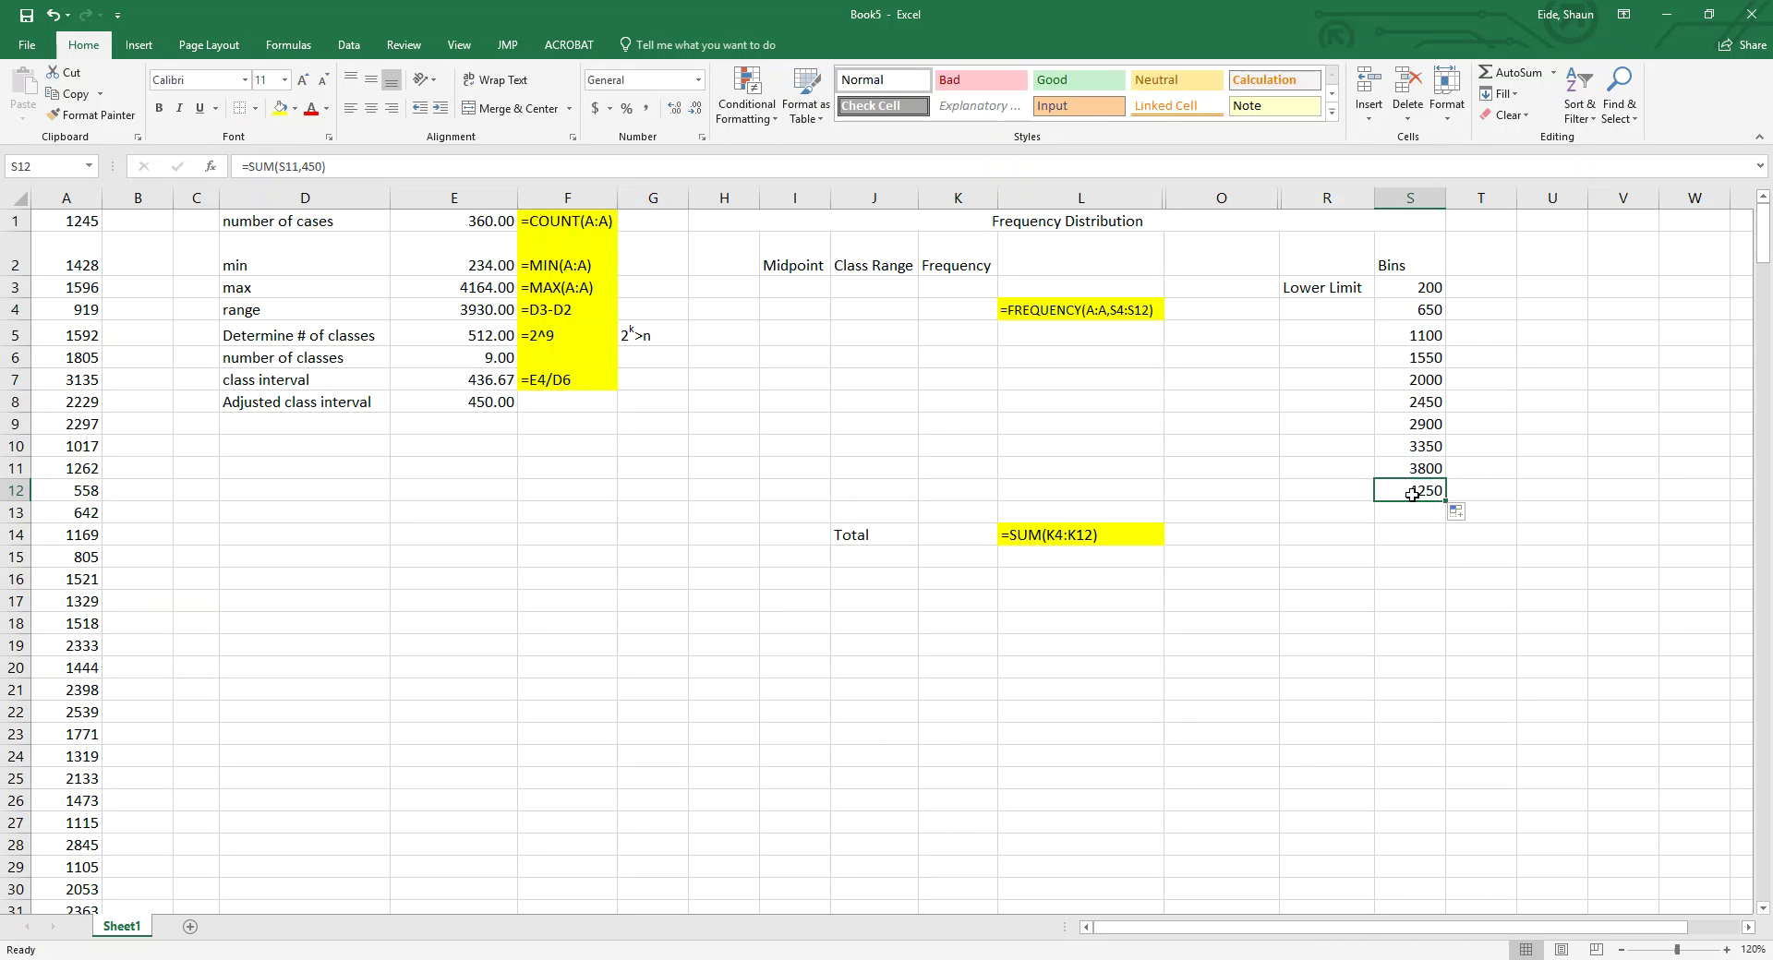
pyautogui.click(511, 292)
pyautogui.click(1415, 494)
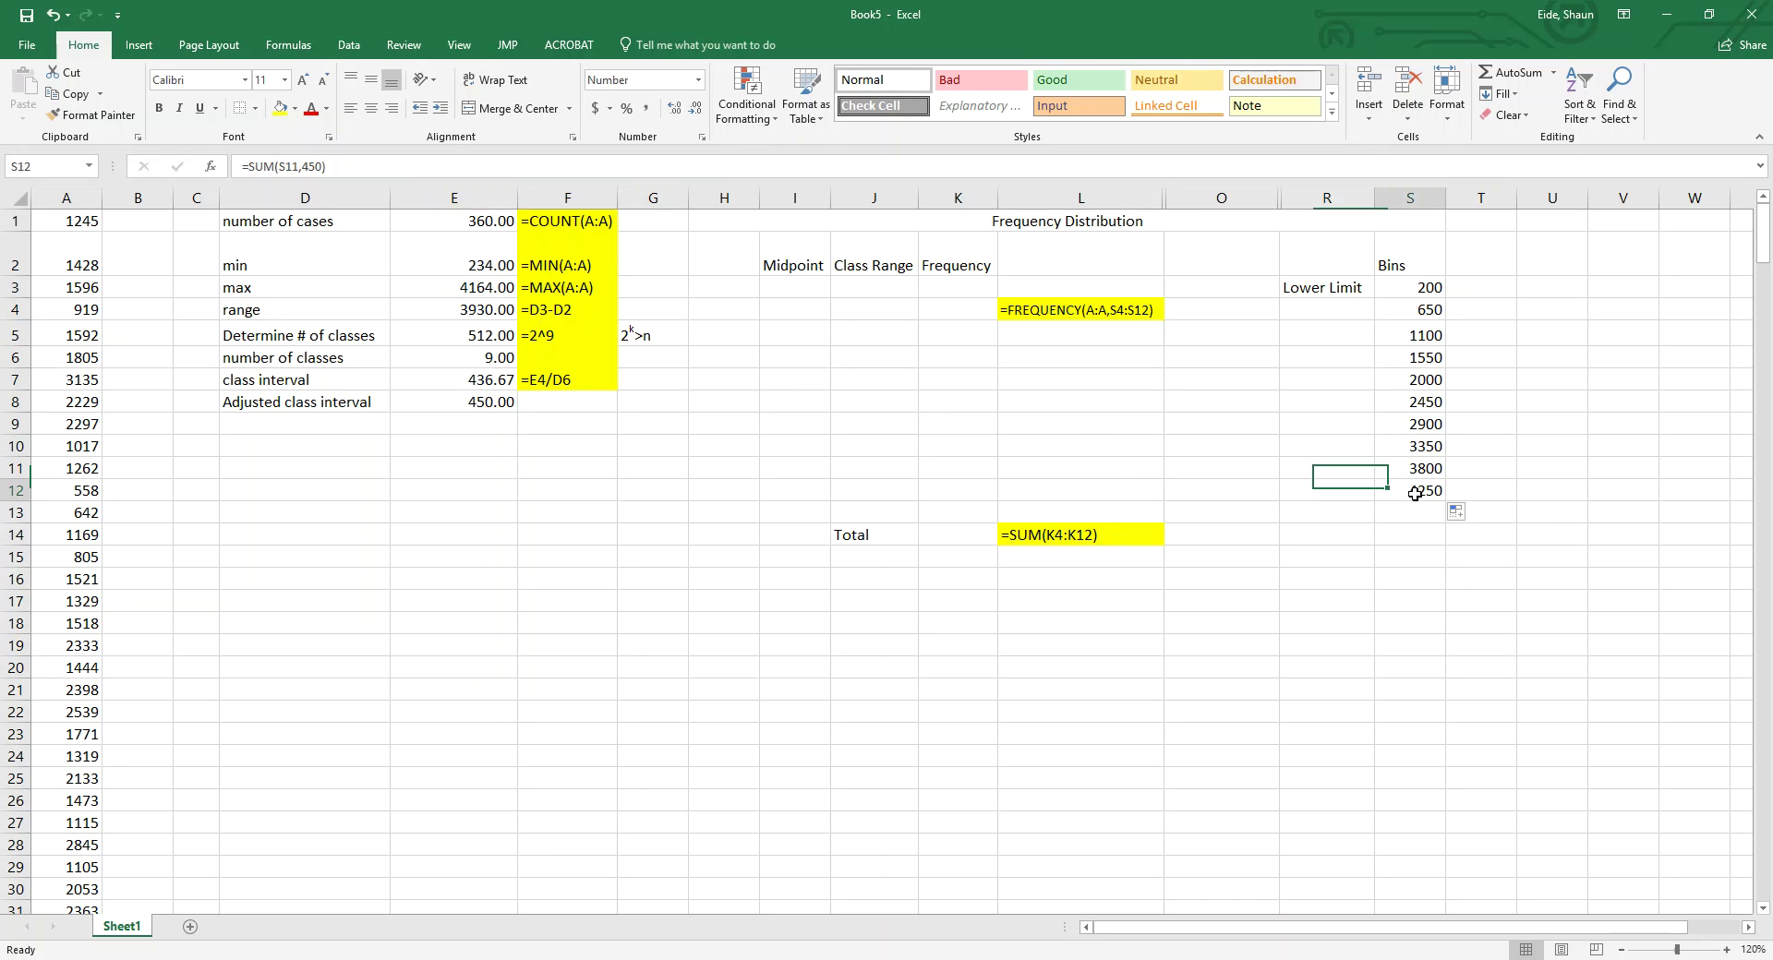
pyautogui.click(926, 294)
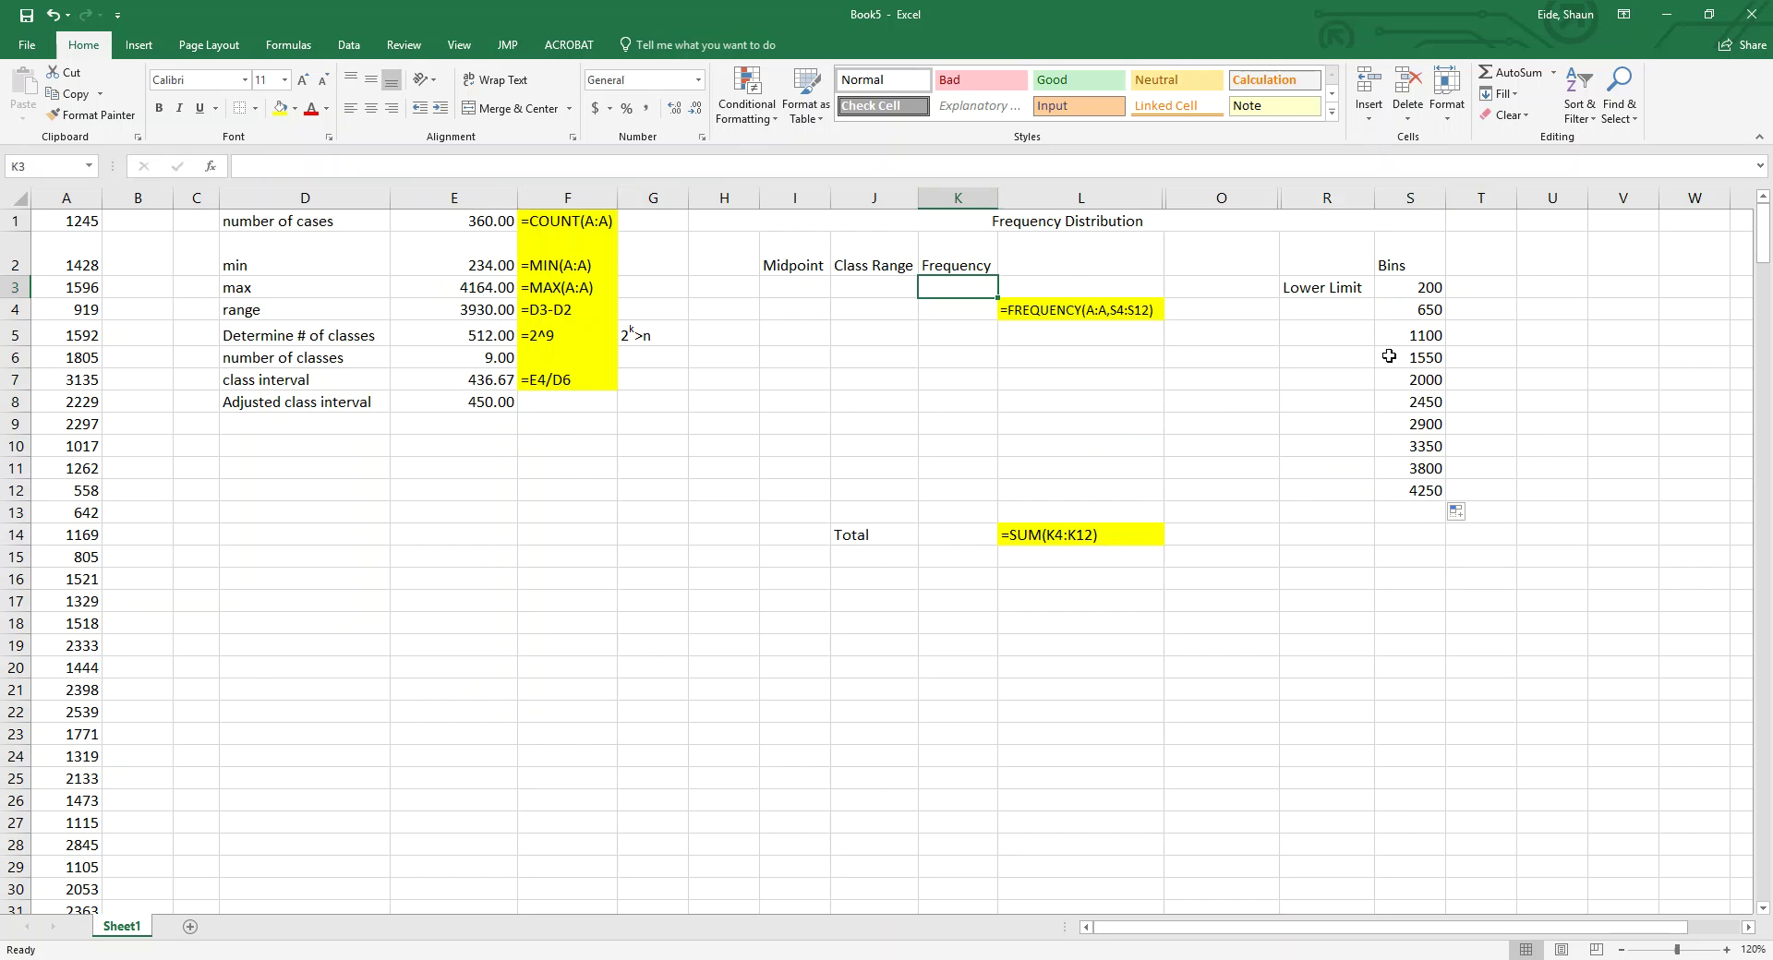
pyautogui.moveTo(1416, 287)
pyautogui.mouseDown()
pyautogui.moveTo(1413, 358)
pyautogui.moveTo(1425, 310)
pyautogui.mouseUp()
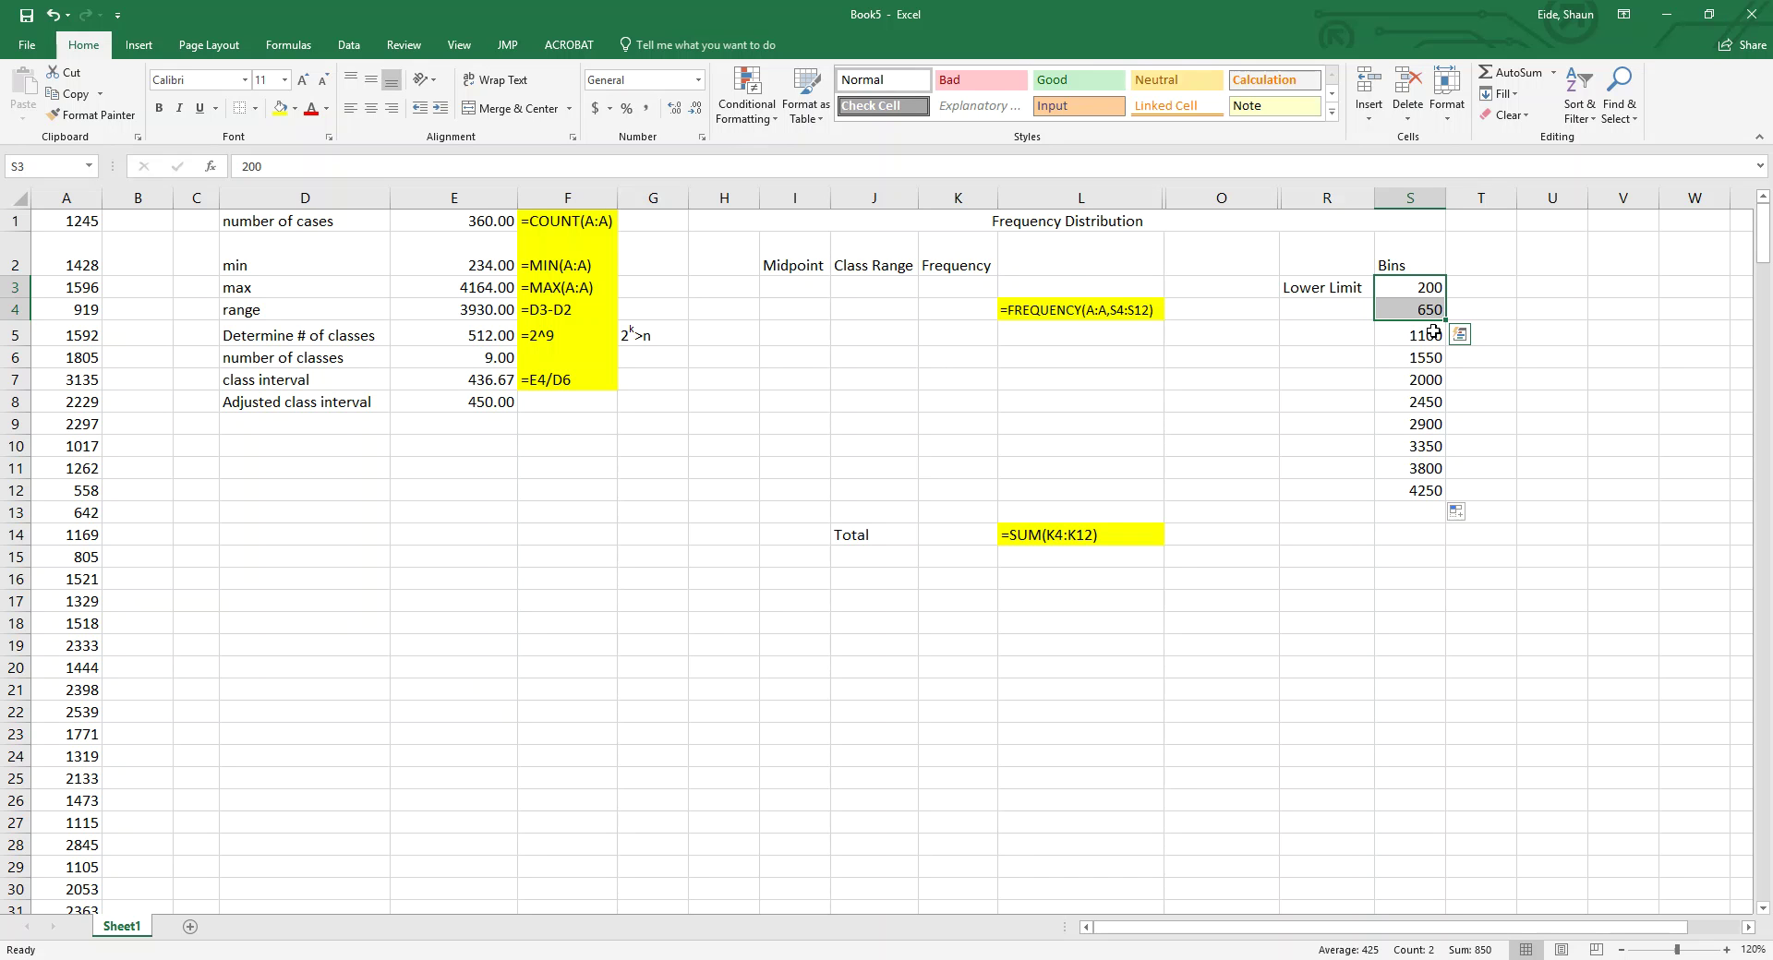
pyautogui.click(1431, 308)
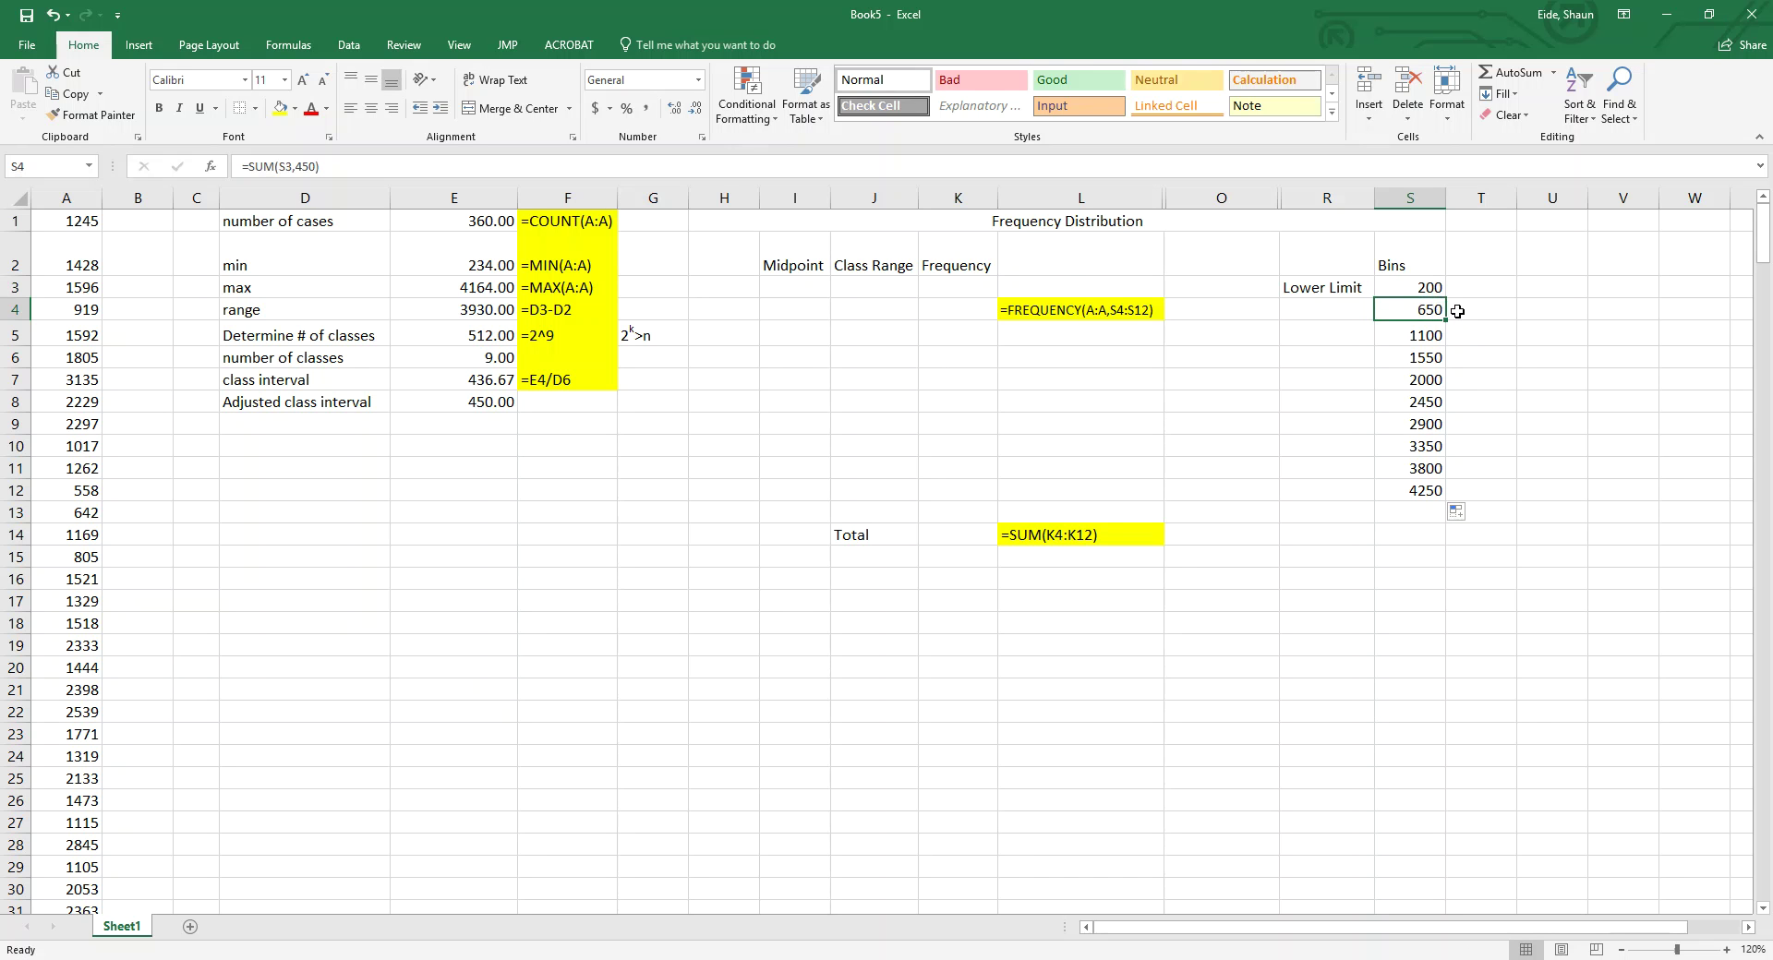
pyautogui.moveTo(1445, 320); pyautogui.dragTo(1437, 349)
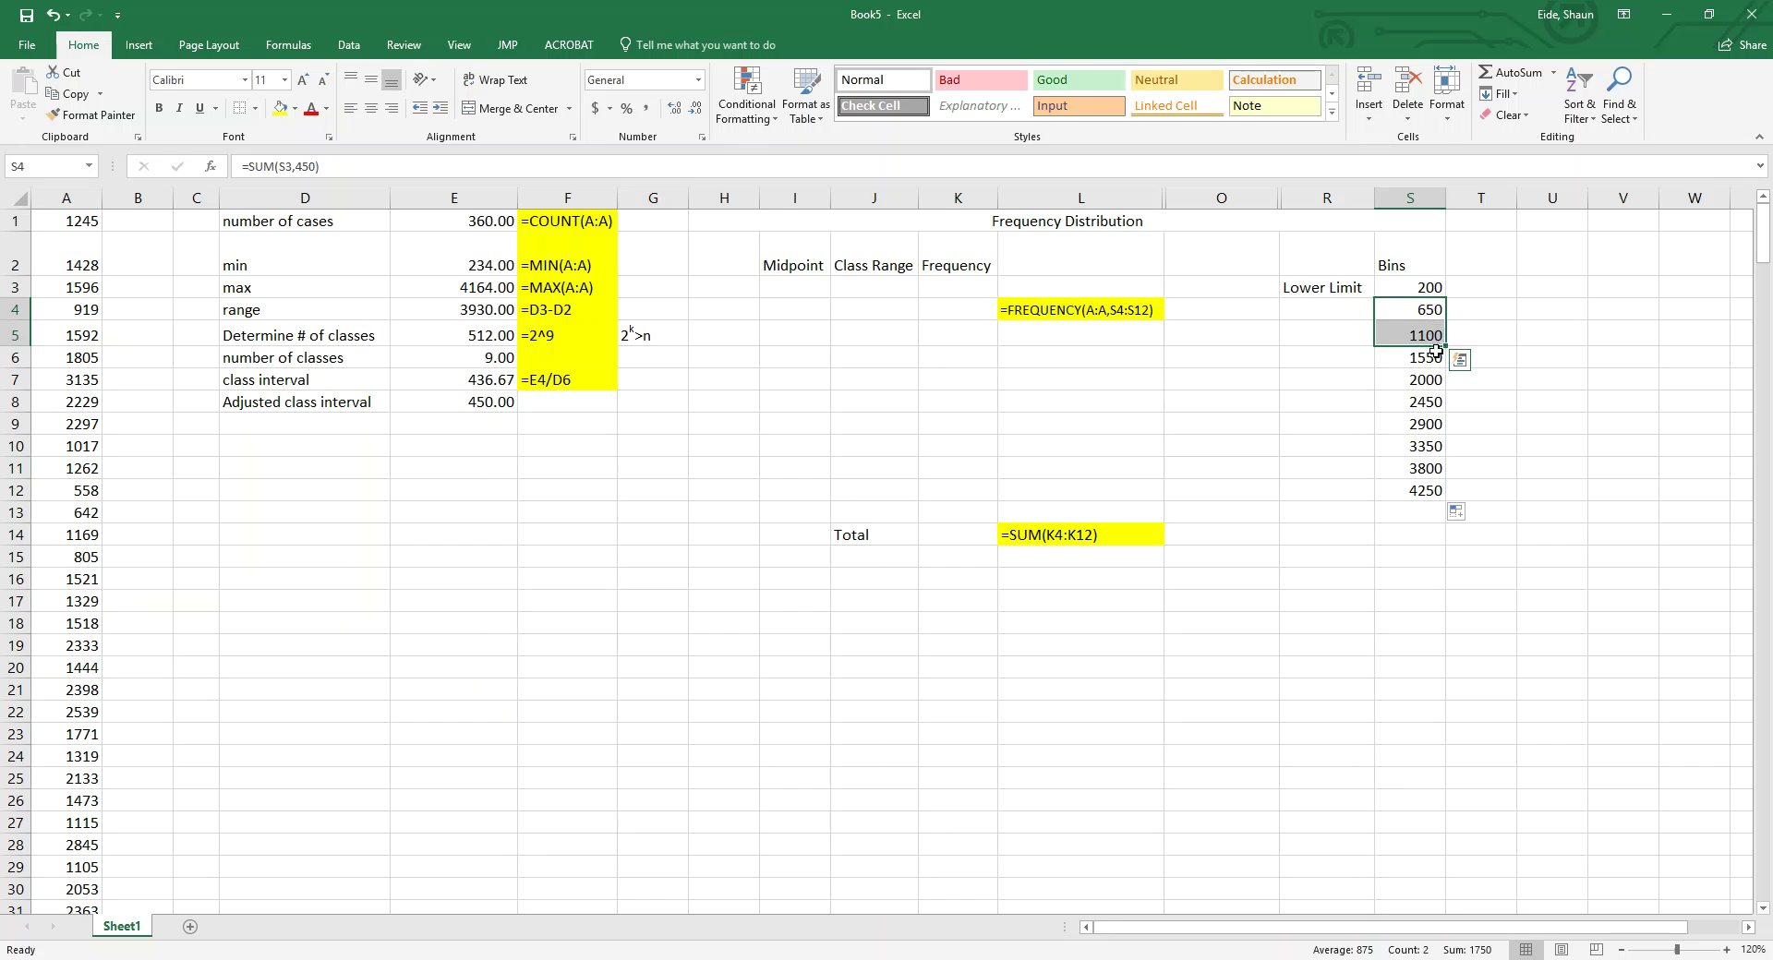
pyautogui.click(1412, 310)
# Step: Enter the class ranges 200-650 in J4 and 650-1100 in J5
pyautogui.click(949, 360)
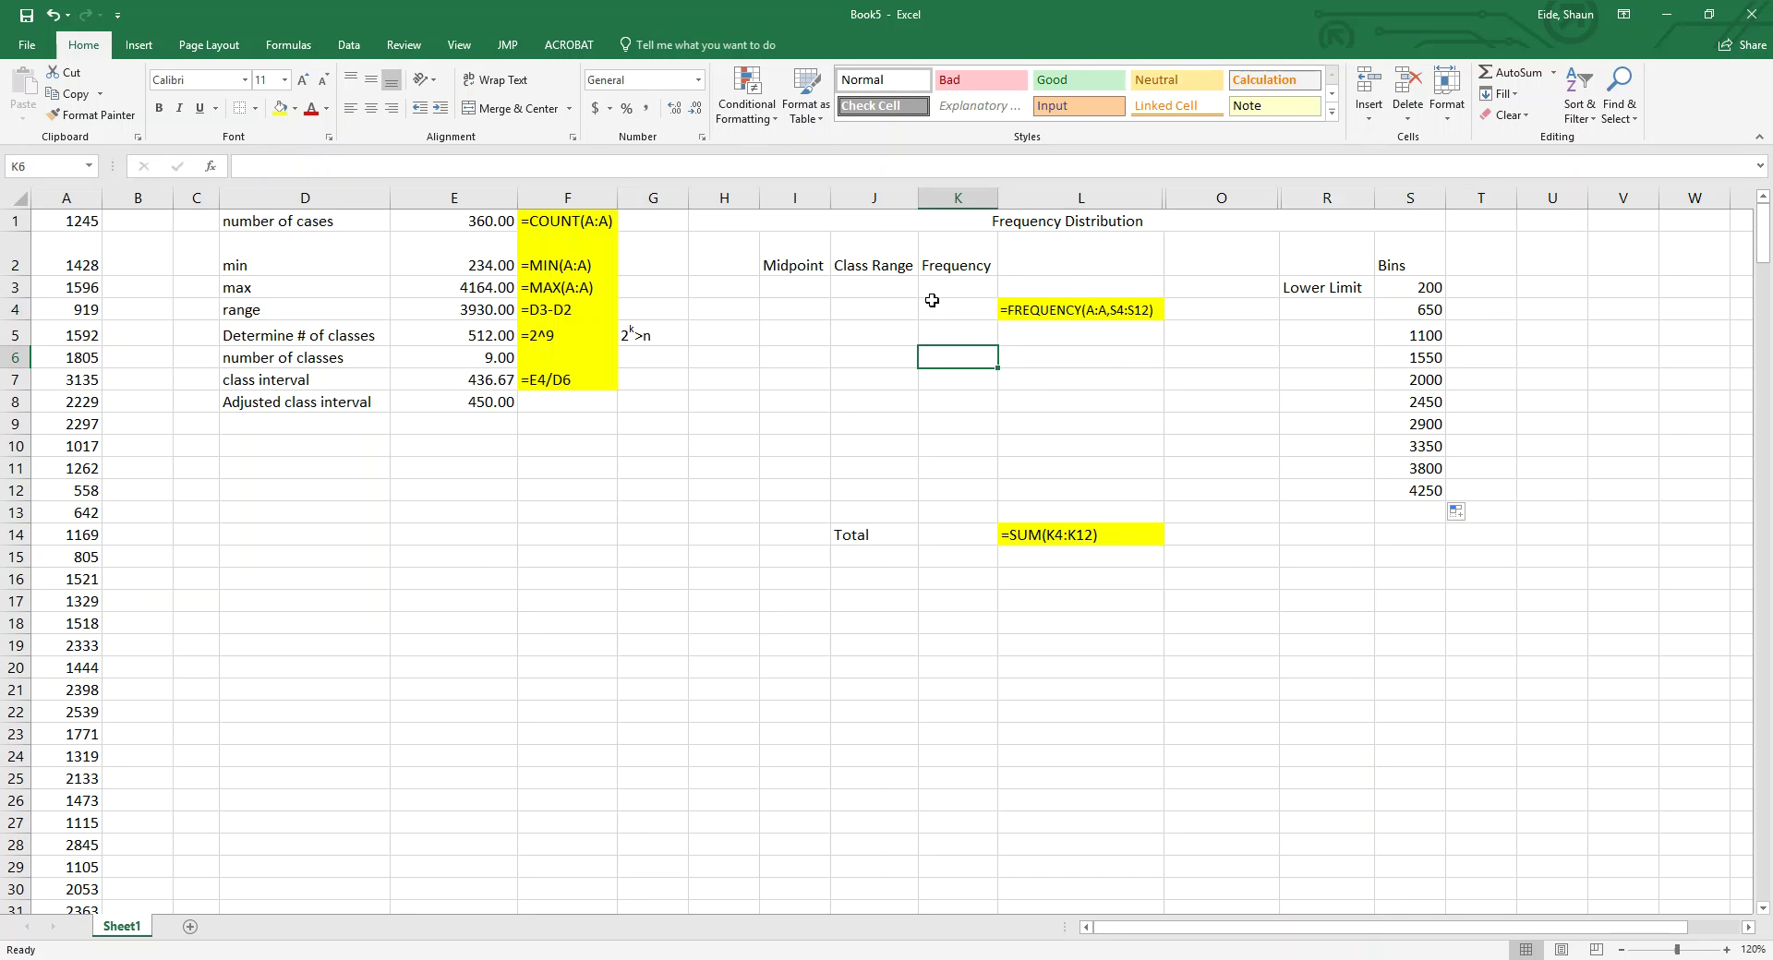
pyautogui.click(928, 313)
pyautogui.click(892, 309)
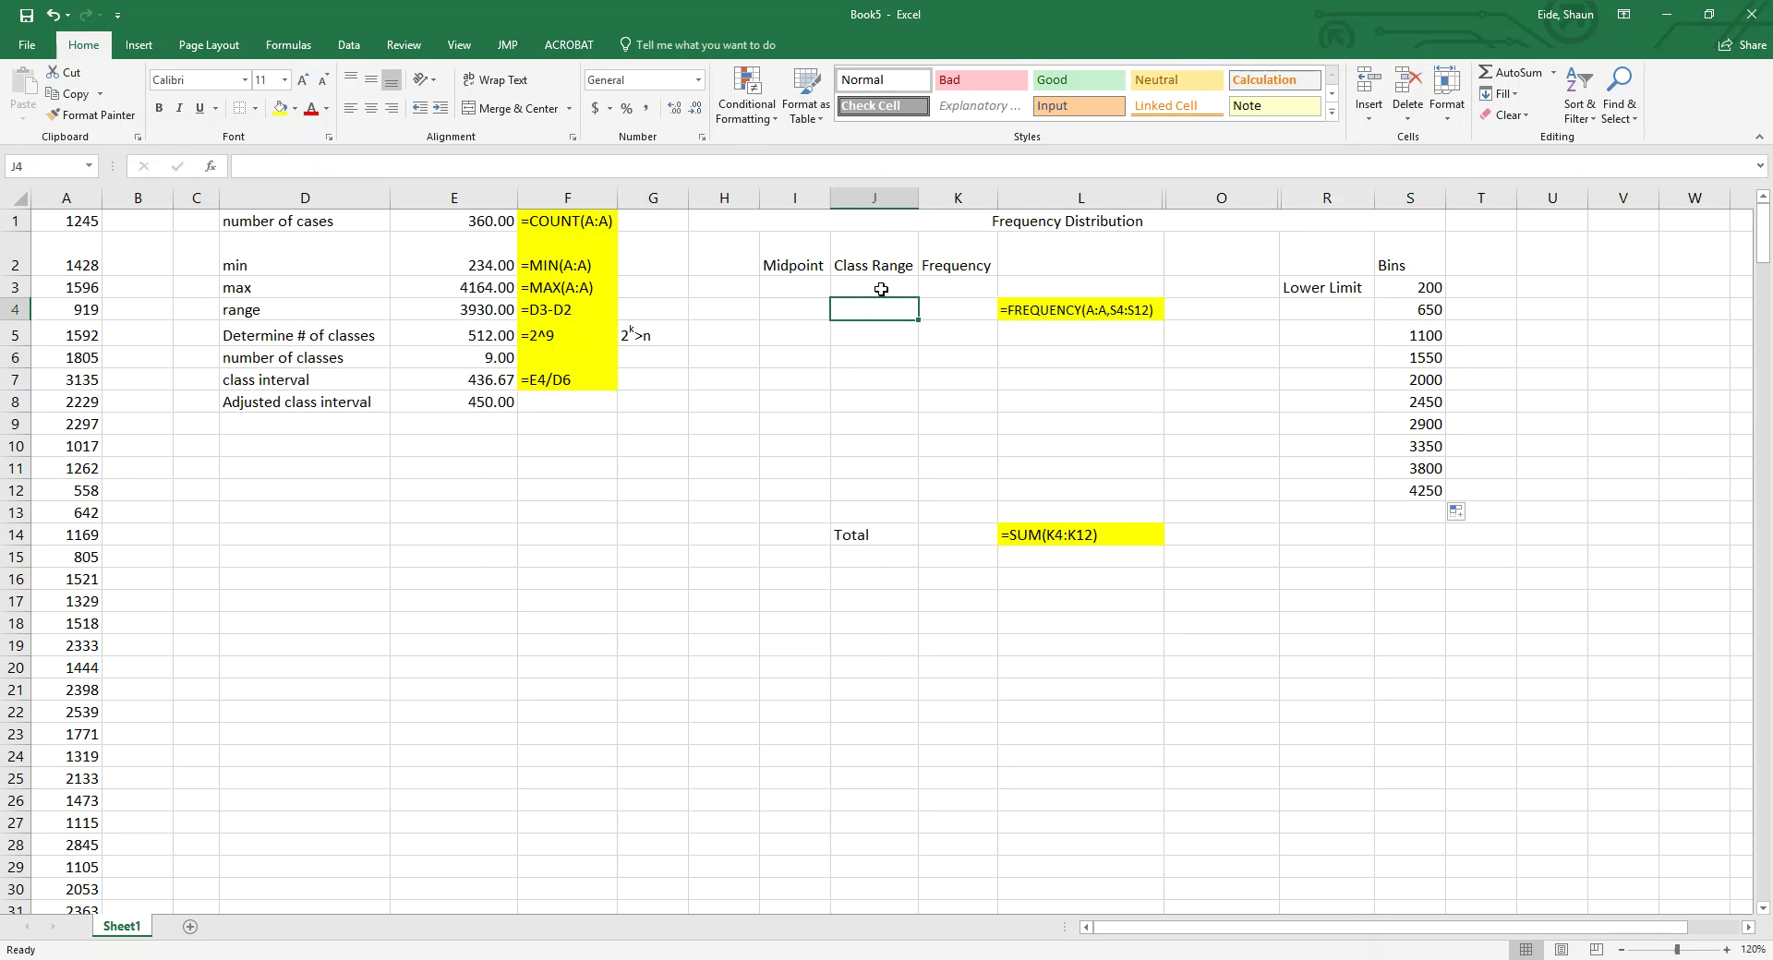
pyautogui.write('200')
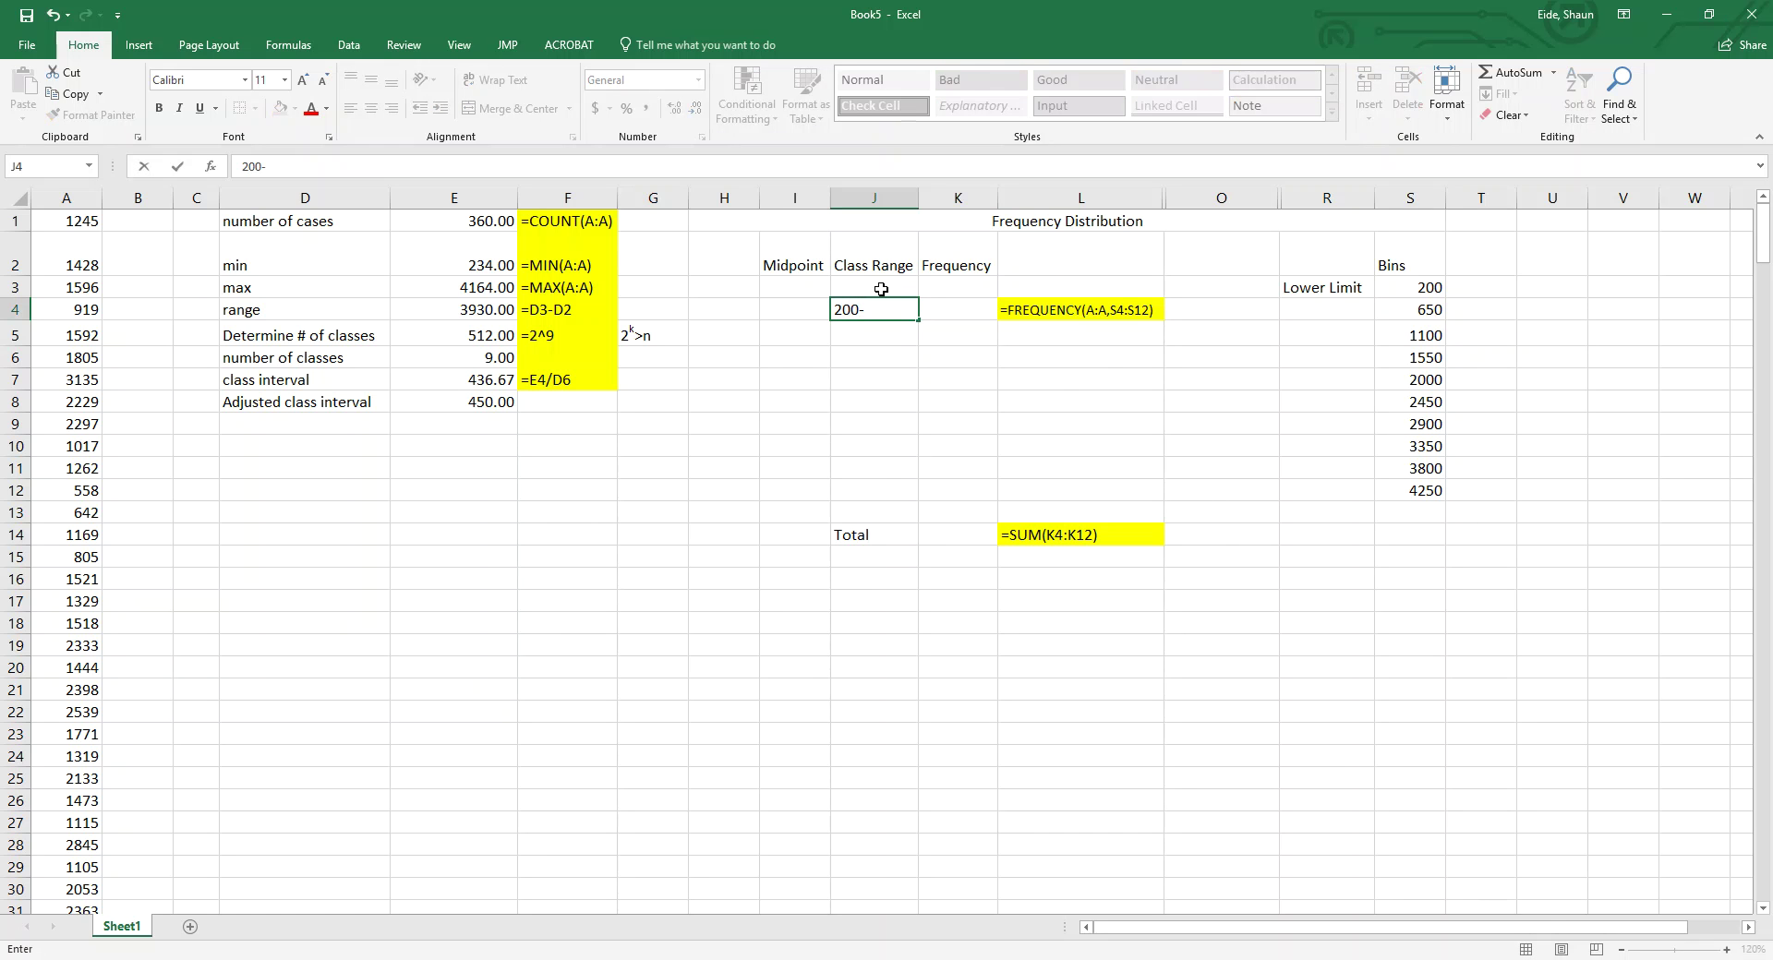
pyautogui.write('-650')
pyautogui.press('Return')
pyautogui.write('650')
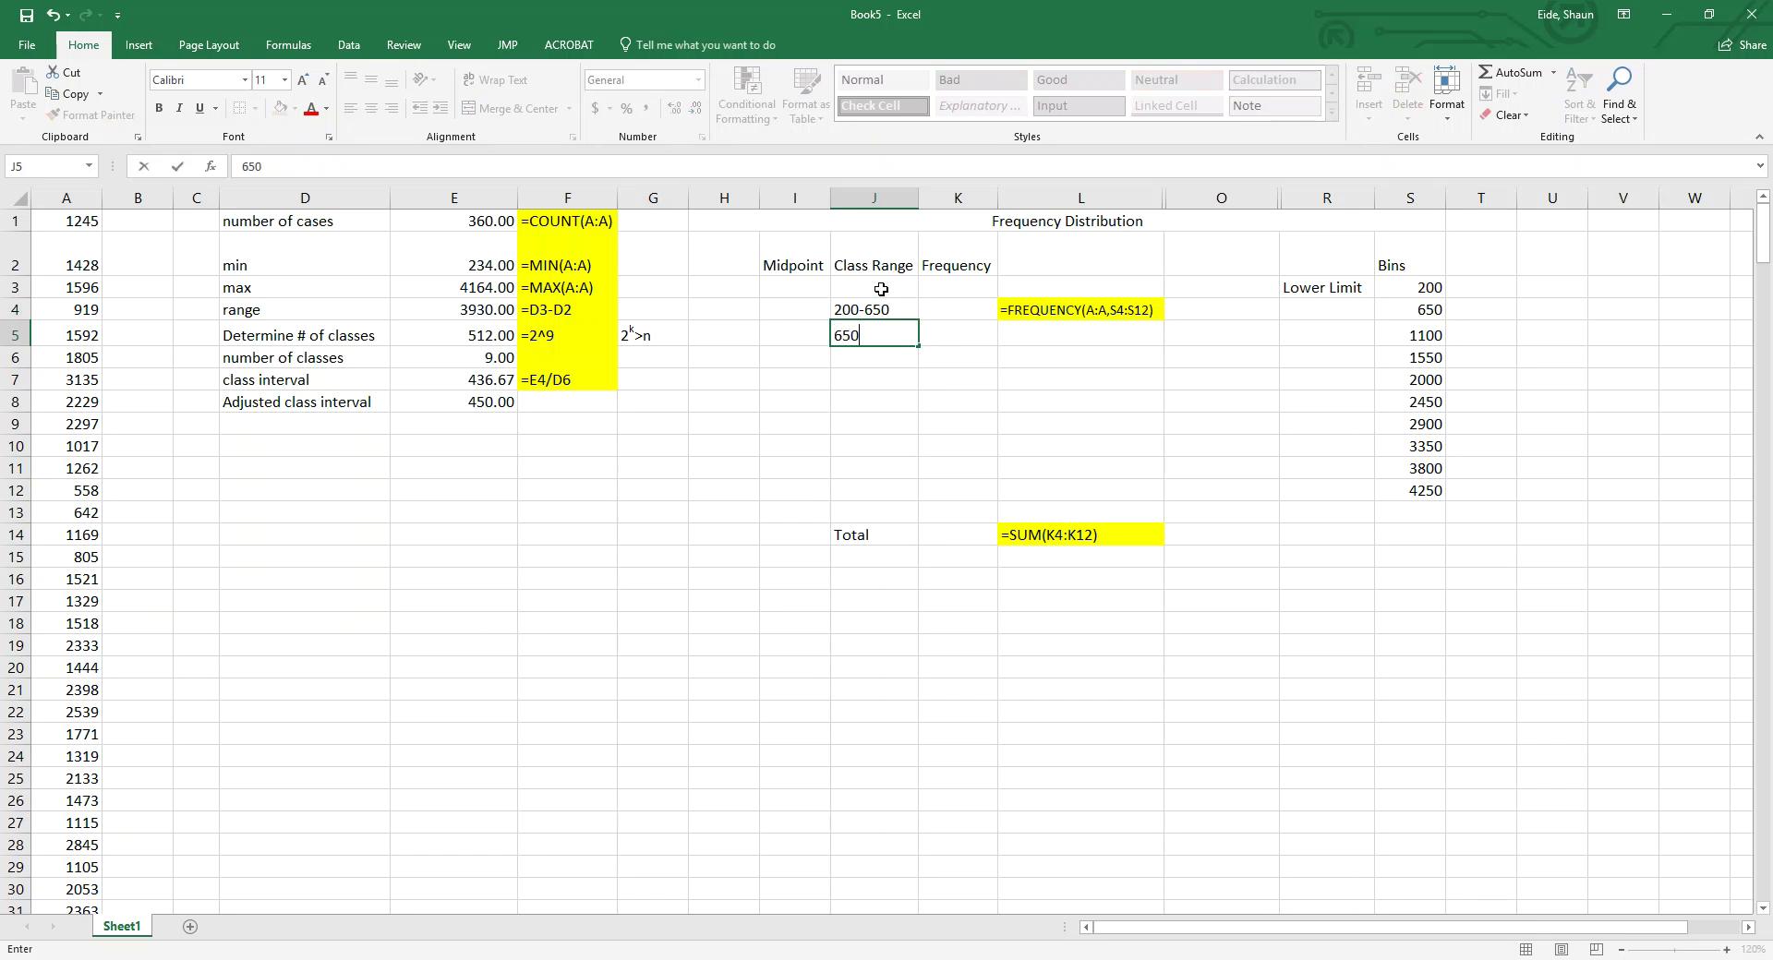
pyautogui.write('-1100')
# Step: Copy the remaining class ranges from Y5:Y11 into J6:J12 and set J6 to 1100-1550
pyautogui.press('Tab')
pyautogui.press('Tab')
pyautogui.press('Tab')
pyautogui.press('Tab')
pyautogui.press('Tab')
pyautogui.press('Tab')
pyautogui.press('Tab')
pyautogui.press('Tab')
pyautogui.press('Tab')
pyautogui.press('Tab')
pyautogui.press('Tab')
pyautogui.press('Tab')
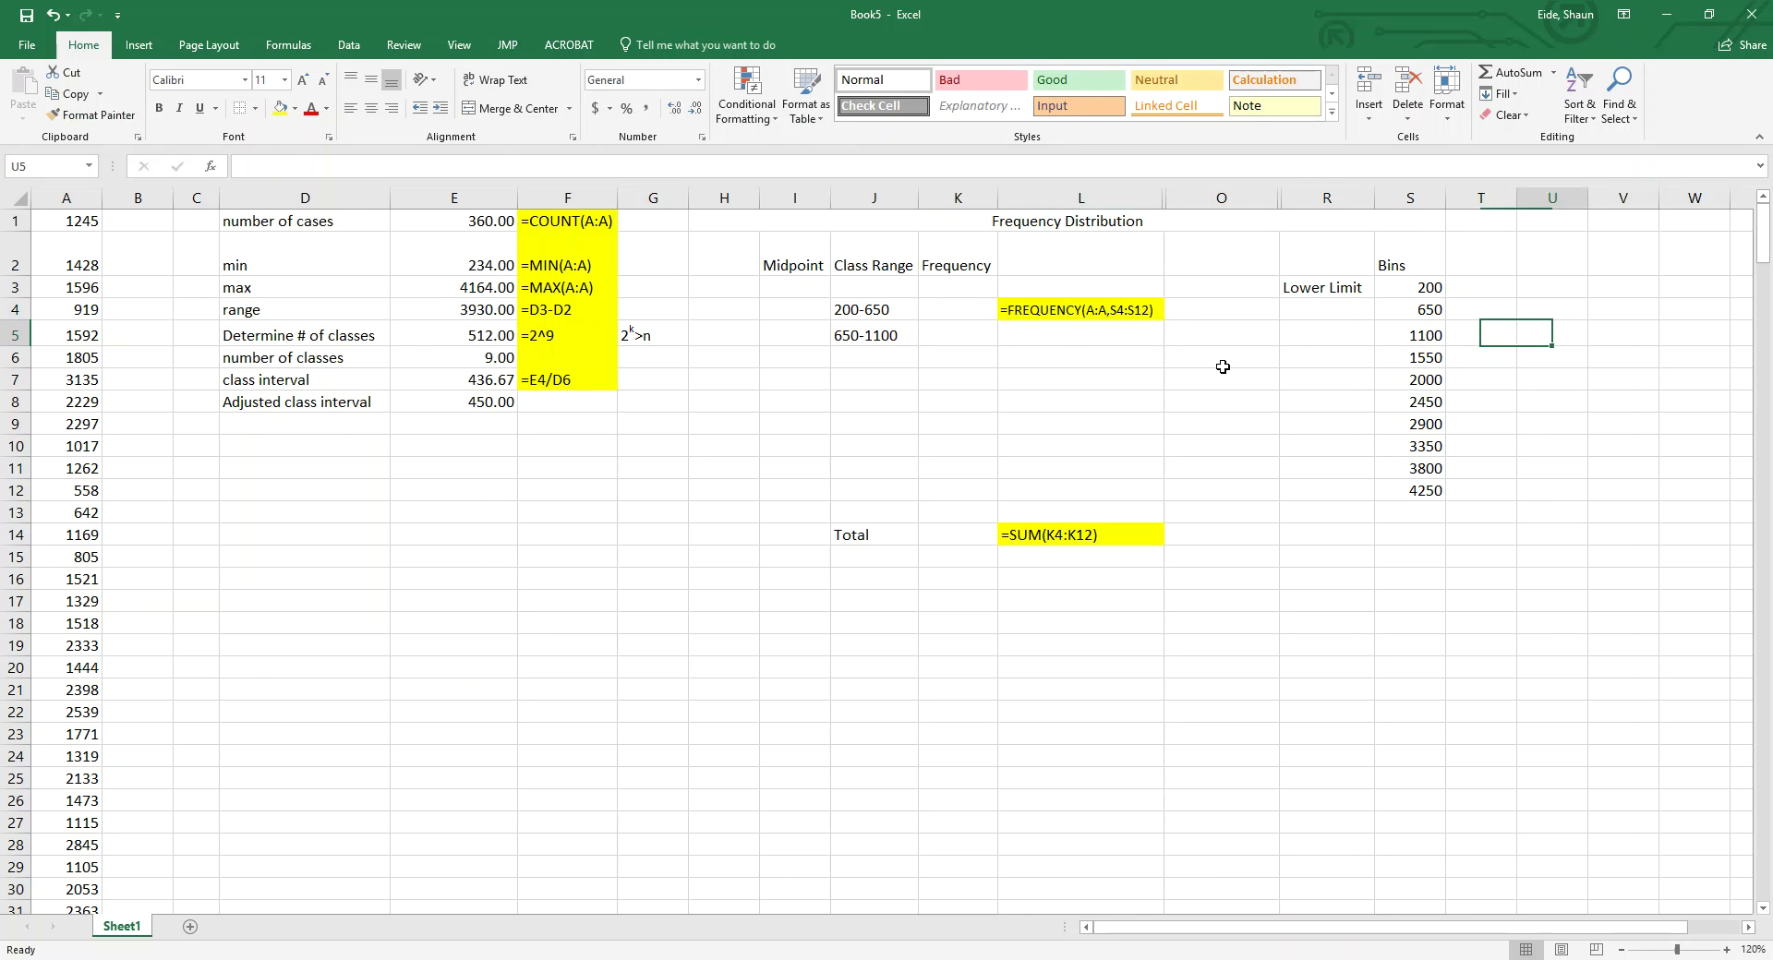
pyautogui.moveTo(1462, 357); pyautogui.dragTo(1491, 465)
pyautogui.hotkey('ctrl', 'c')
pyautogui.press('Up')
pyautogui.hotkey('ctrl', 'shift', 'Down')
pyautogui.write('v')
pyautogui.click(507, 357)
pyautogui.hotkey('ctrl', 'v')
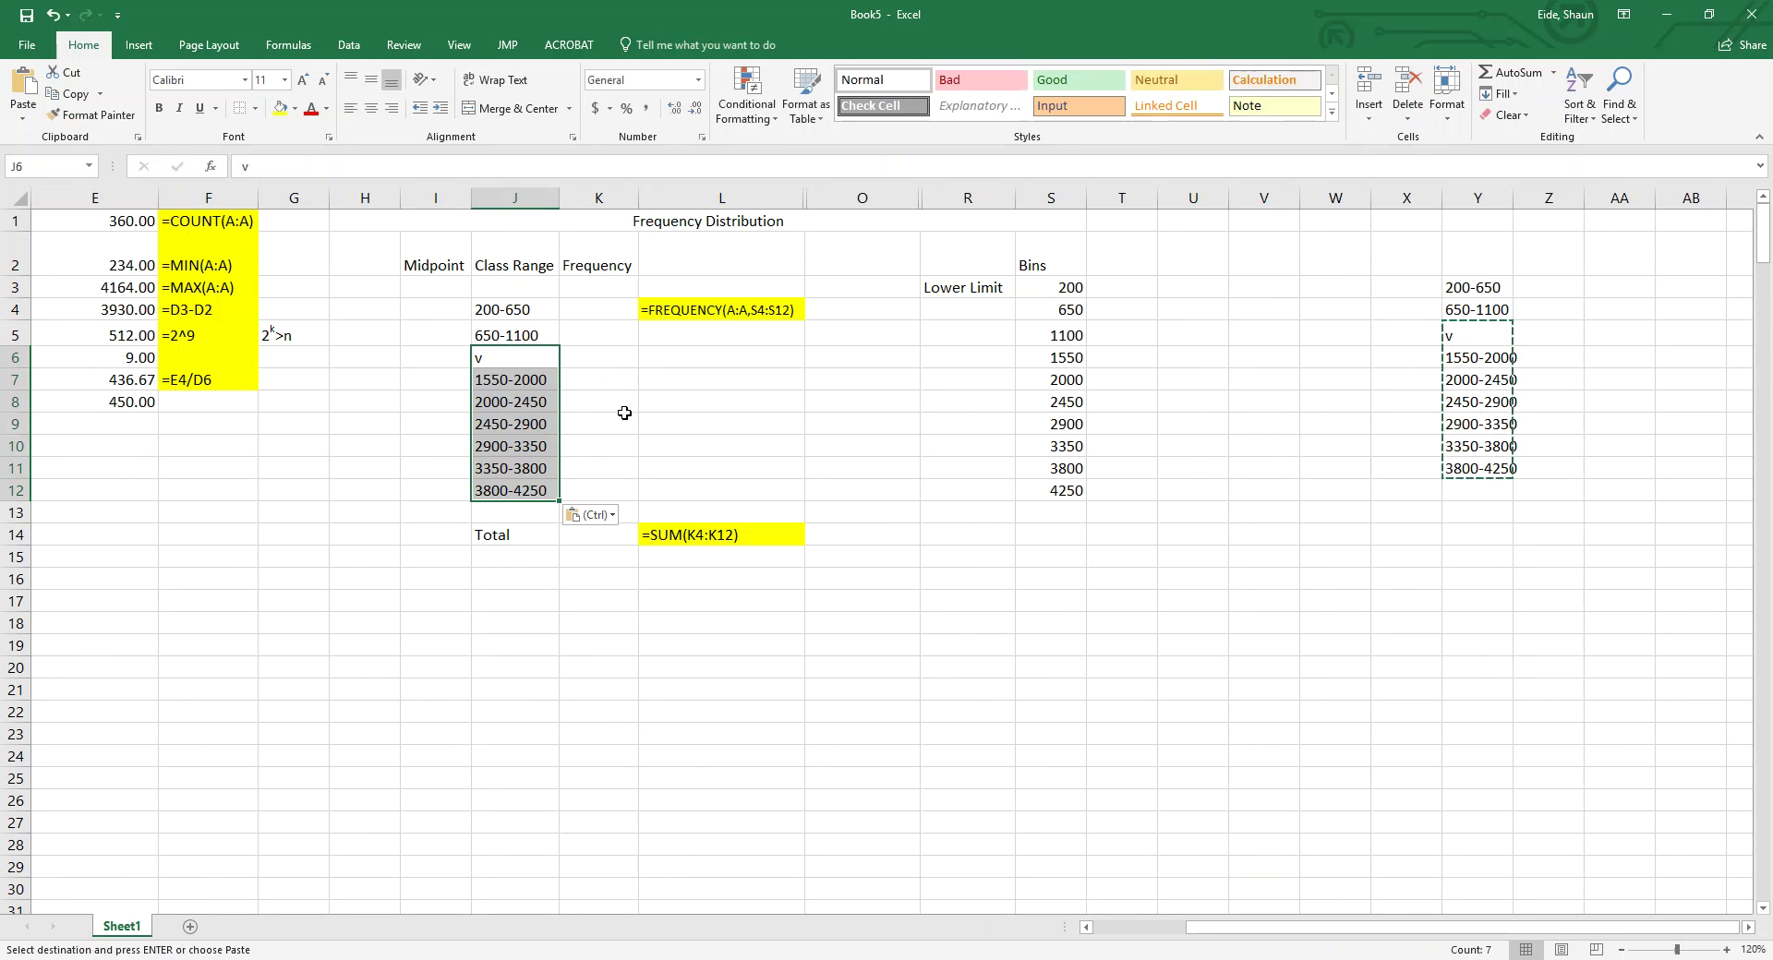
pyautogui.click(507, 358)
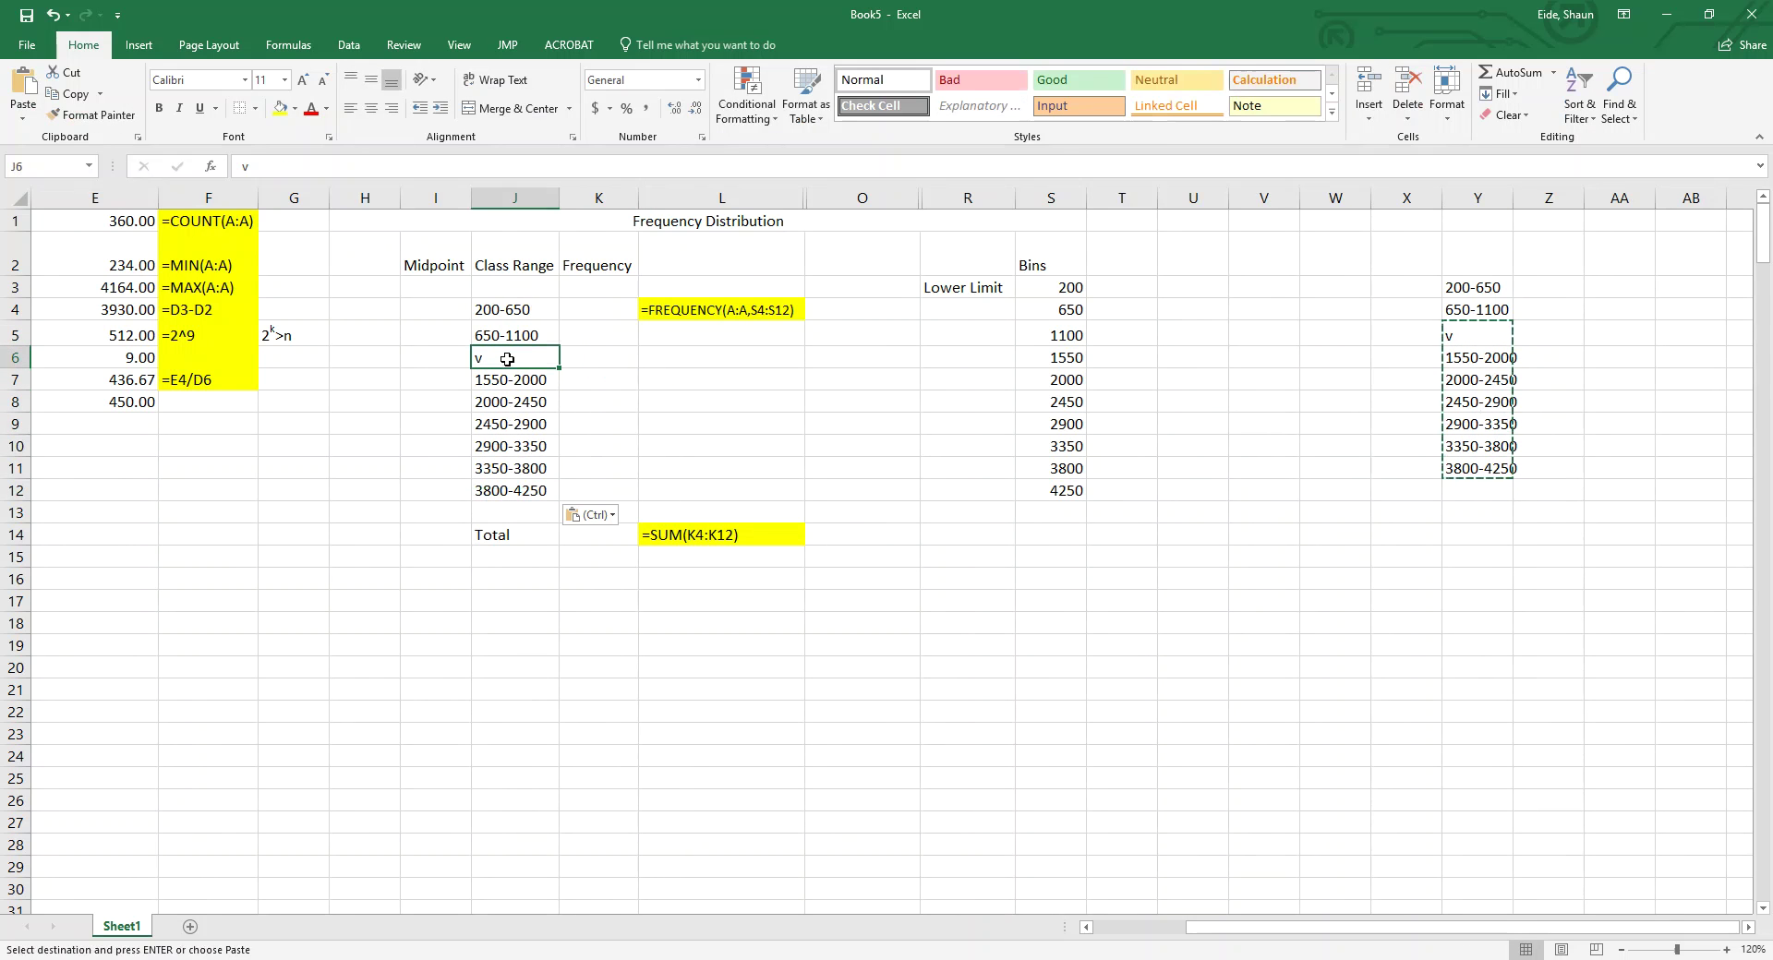
pyautogui.write('1100-1550')
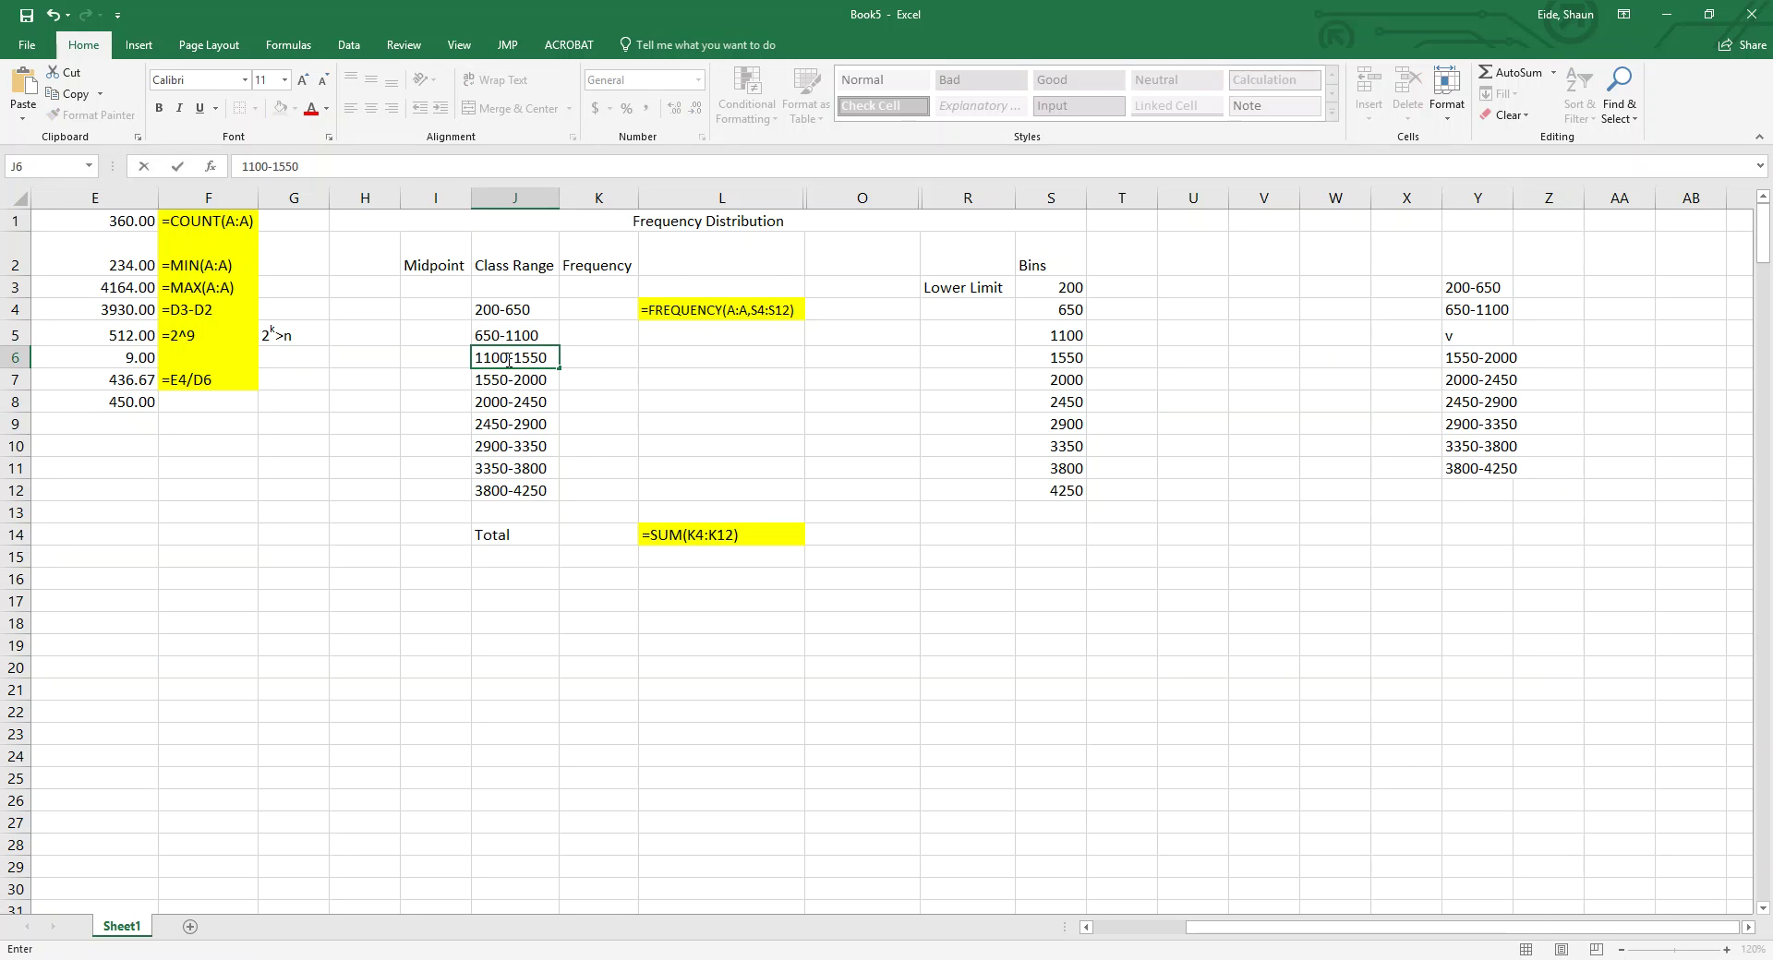
# Step: Delete the spare list of class ranges from column Y and return to the frequency distribution table
pyautogui.moveTo(1477, 254); pyautogui.dragTo(1526, 561)
pyautogui.press('Delete')
pyautogui.press('Left')
pyautogui.press('Left')
pyautogui.press('Left')
pyautogui.press('Left')
pyautogui.press('Left')
pyautogui.press('Left')
pyautogui.press('Left')
pyautogui.press('Left')
pyautogui.press('Left')
pyautogui.press('Left')
pyautogui.press('Left')
pyautogui.press('Left')
pyautogui.press('Left')
pyautogui.press('Left')
pyautogui.press('Left')
pyautogui.press('Left')
pyautogui.press('Left')
pyautogui.press('Left')
pyautogui.press('Left')
pyautogui.press('Left')
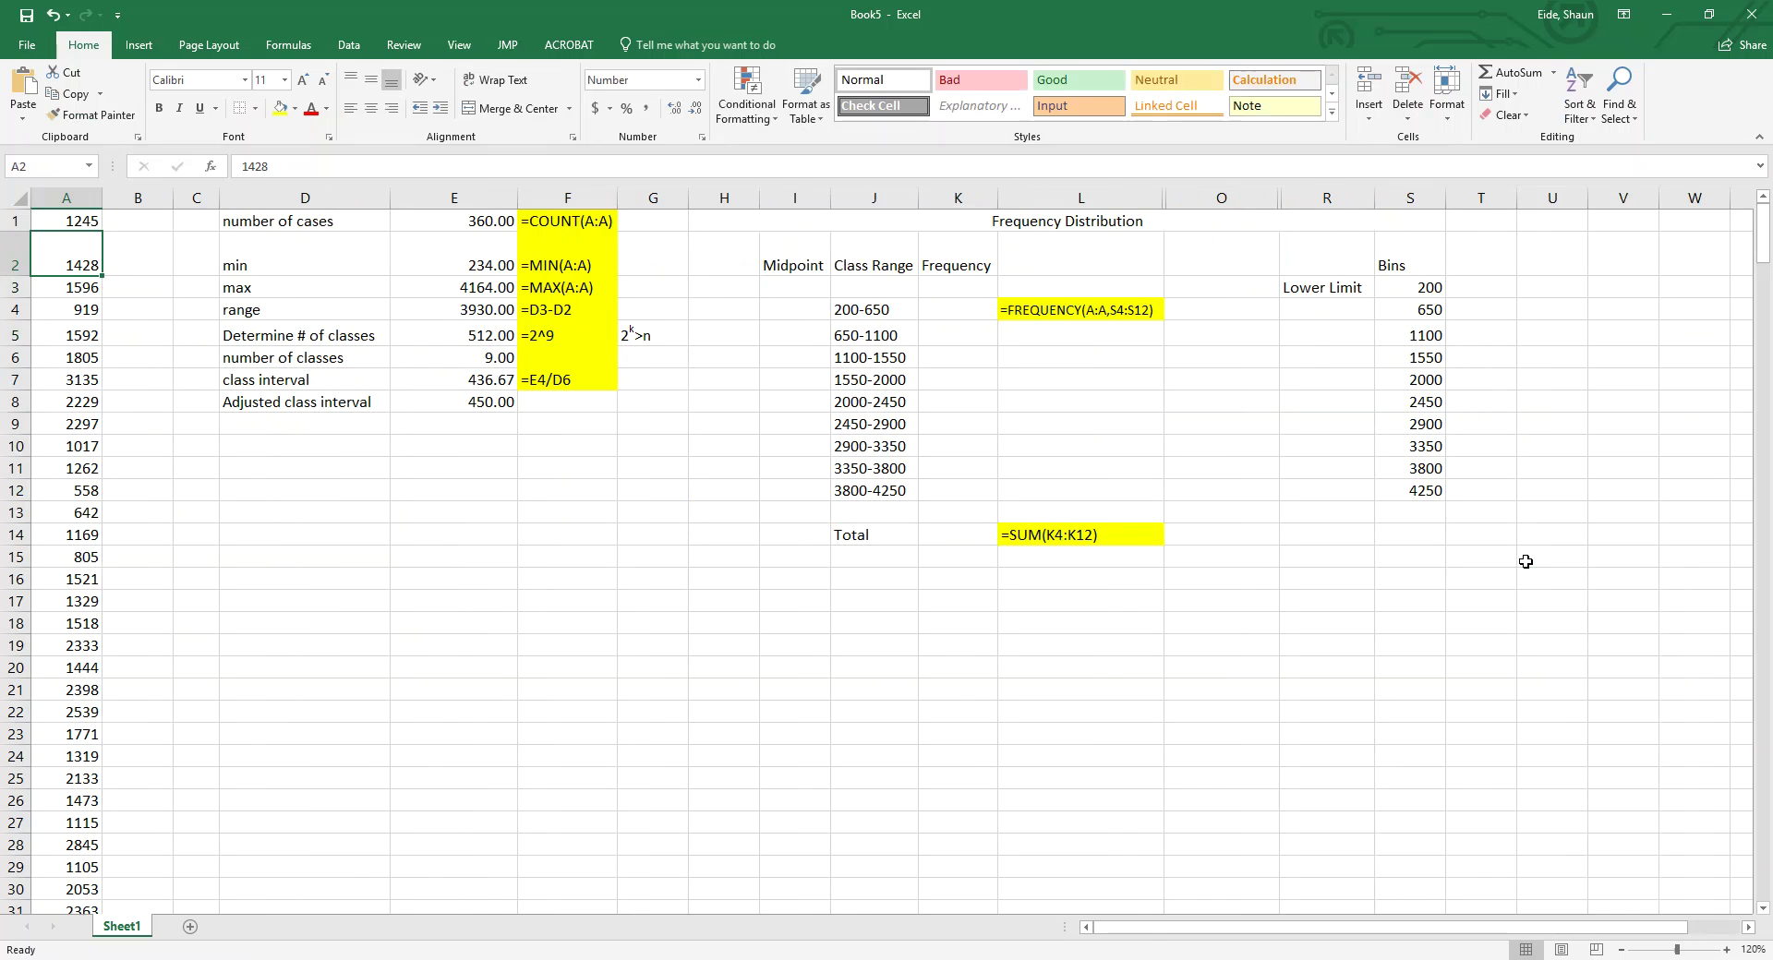
pyautogui.click(901, 381)
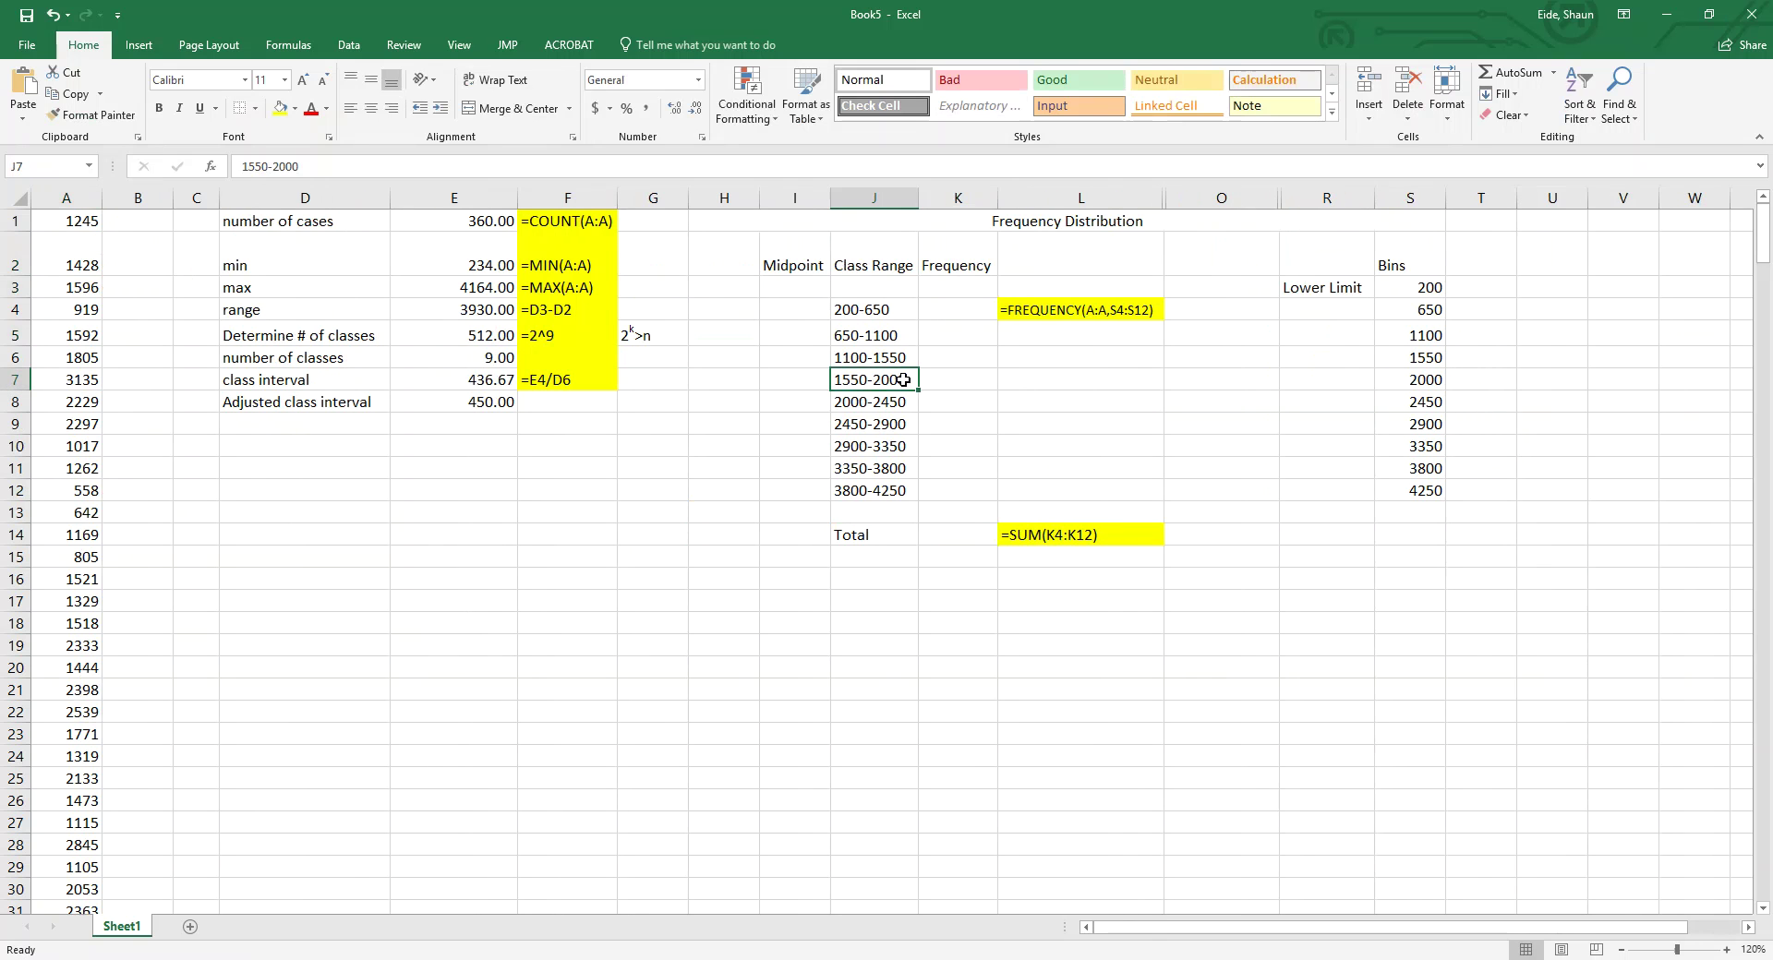
# Step: Enter =FREQUENCY(A:A,S4:S12) in K4 to count the cases for the first class
pyautogui.click(948, 309)
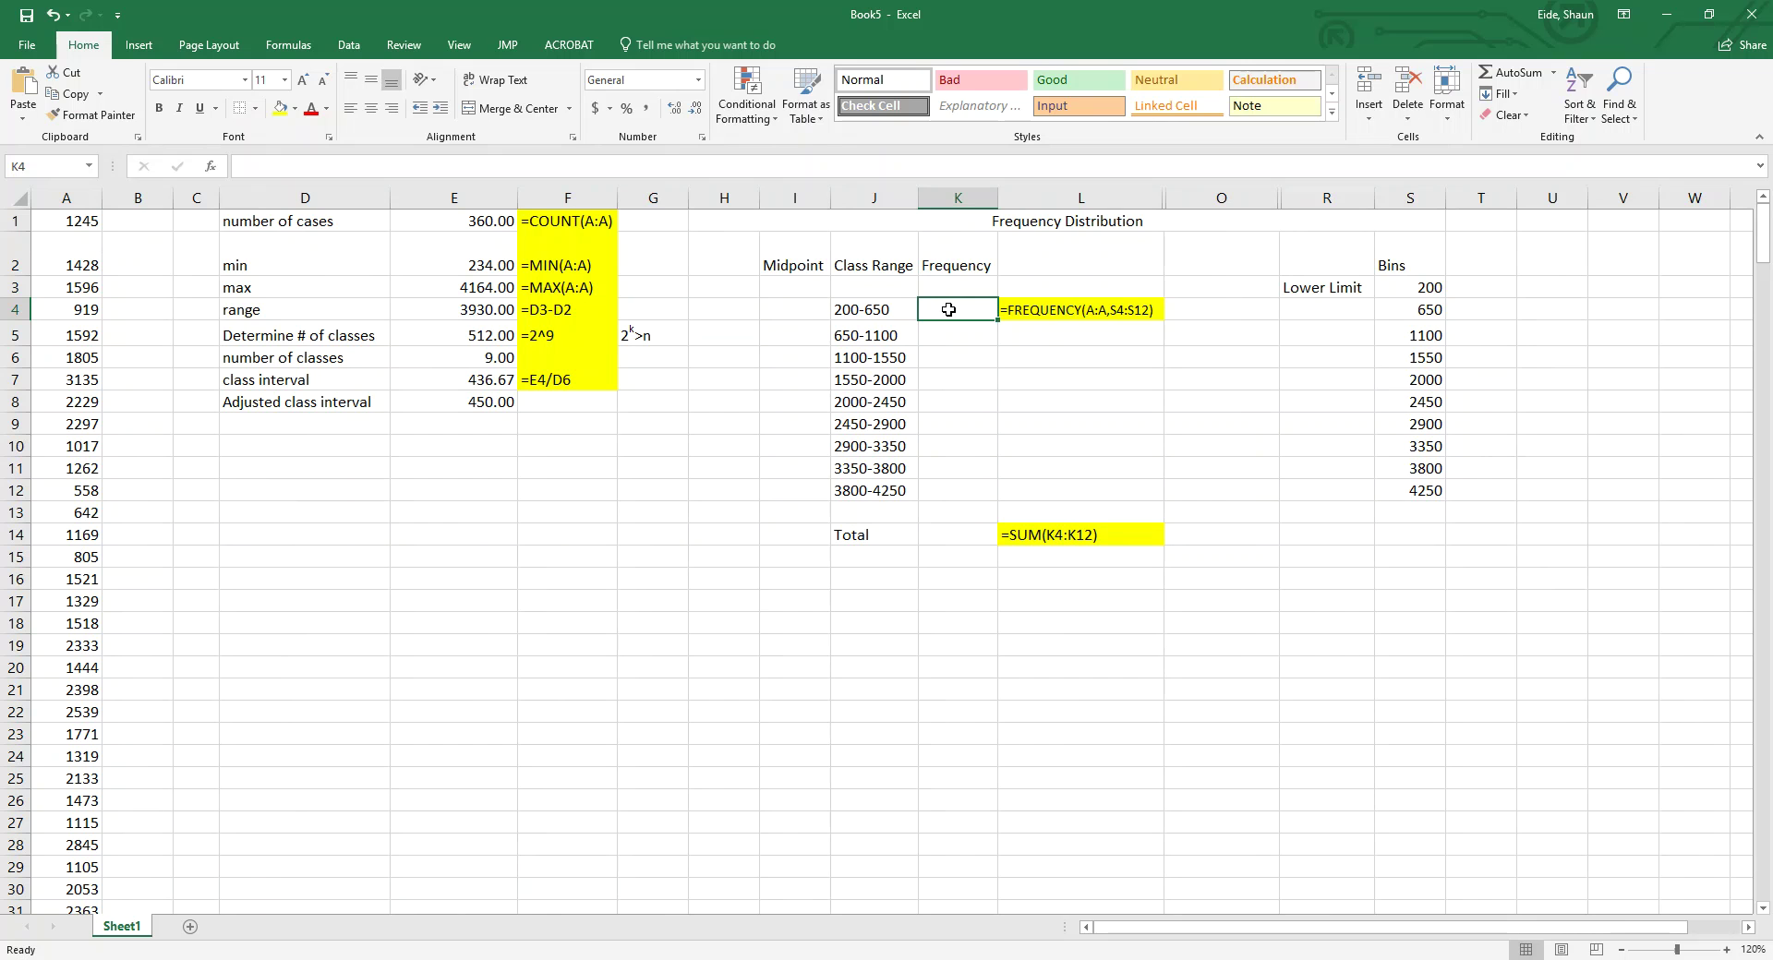
pyautogui.write('=fre')
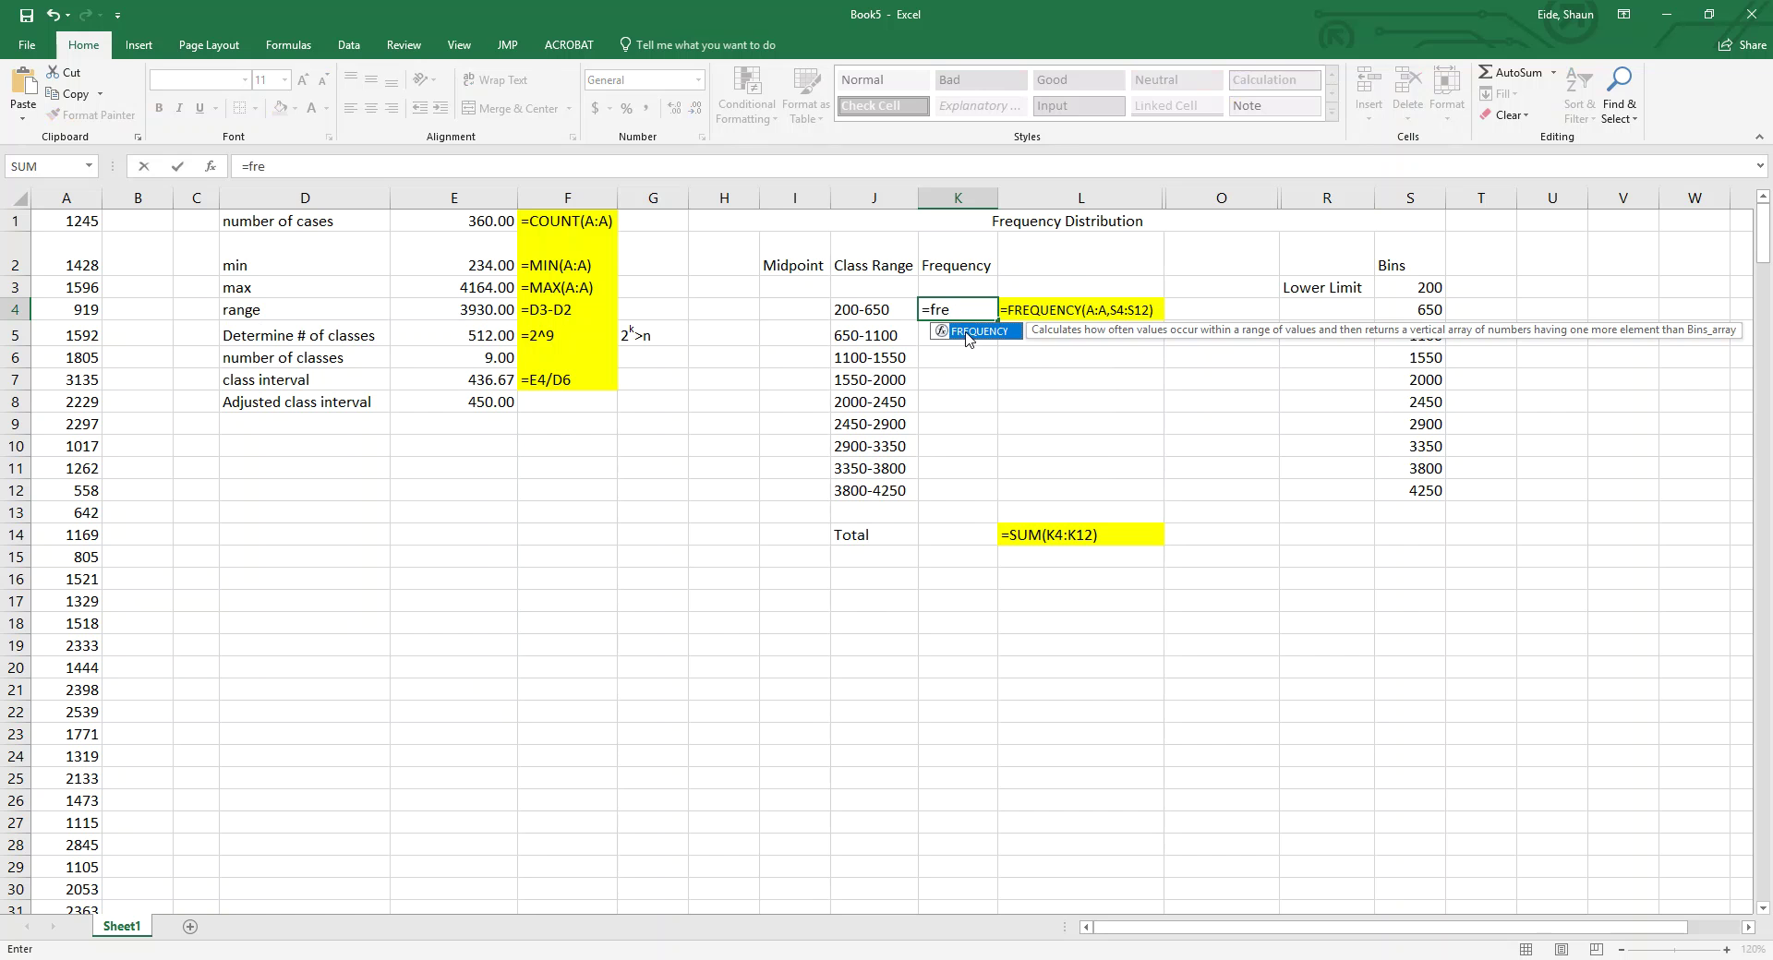
pyautogui.doubleClick(970, 335)
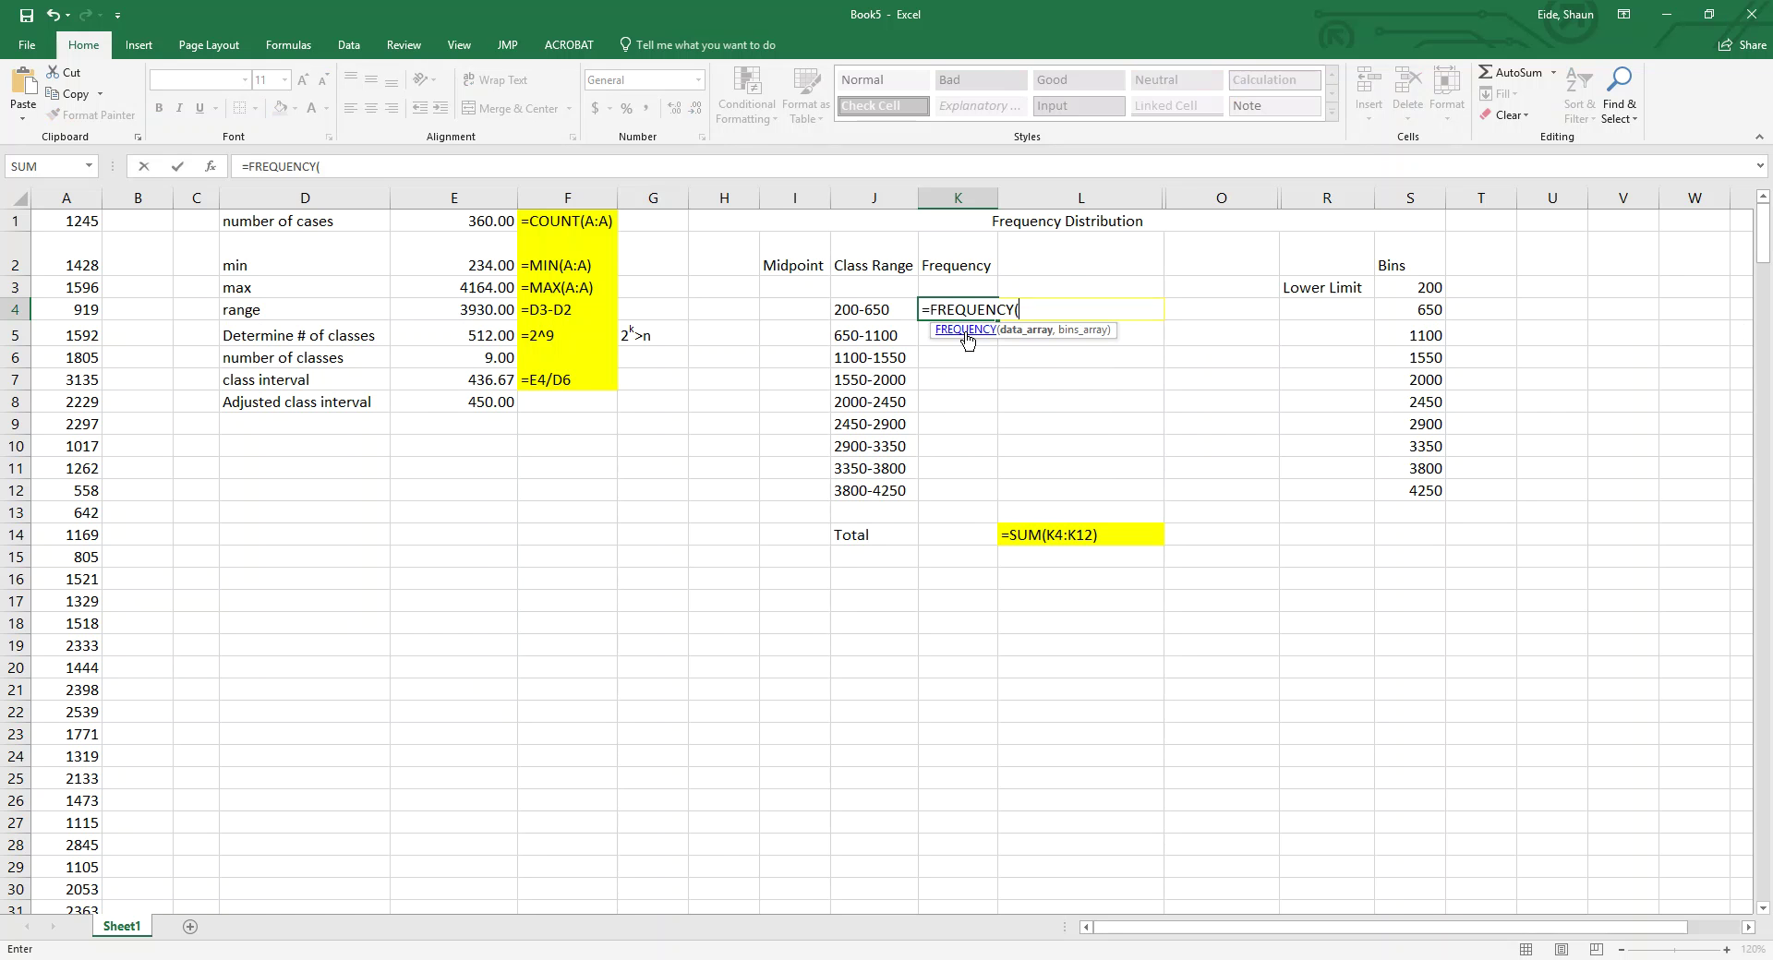
pyautogui.click(72, 199)
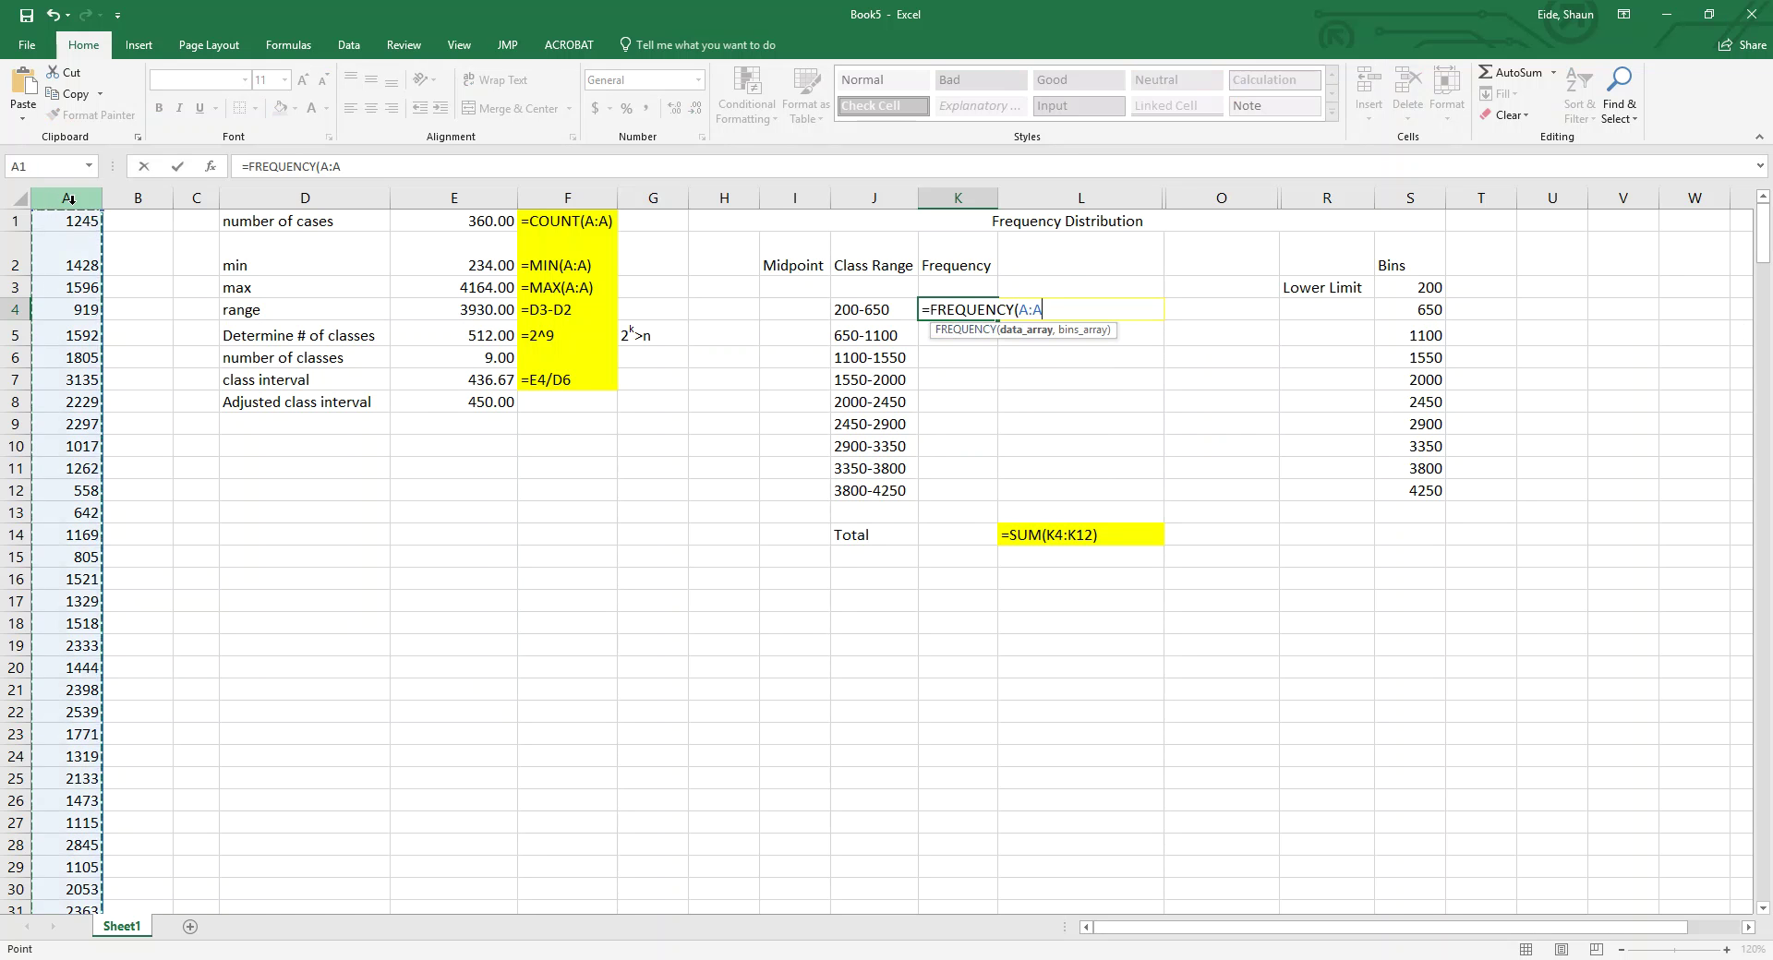
pyautogui.write(',')
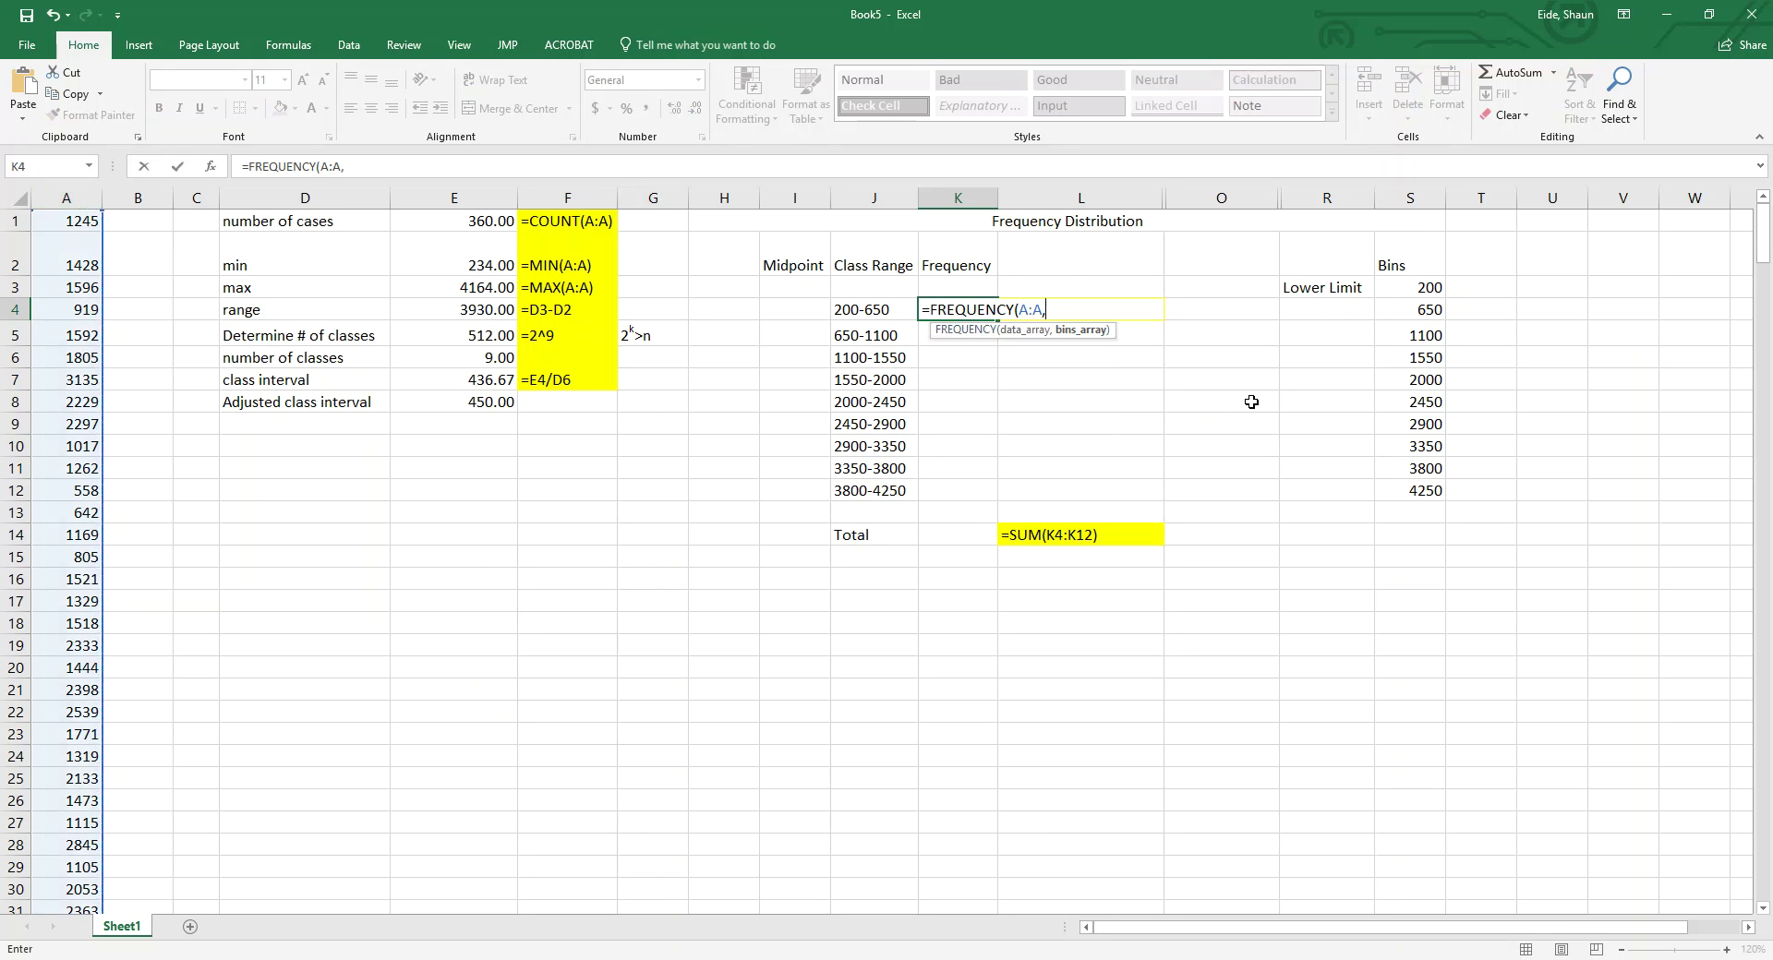
pyautogui.moveTo(1423, 310); pyautogui.dragTo(1415, 491)
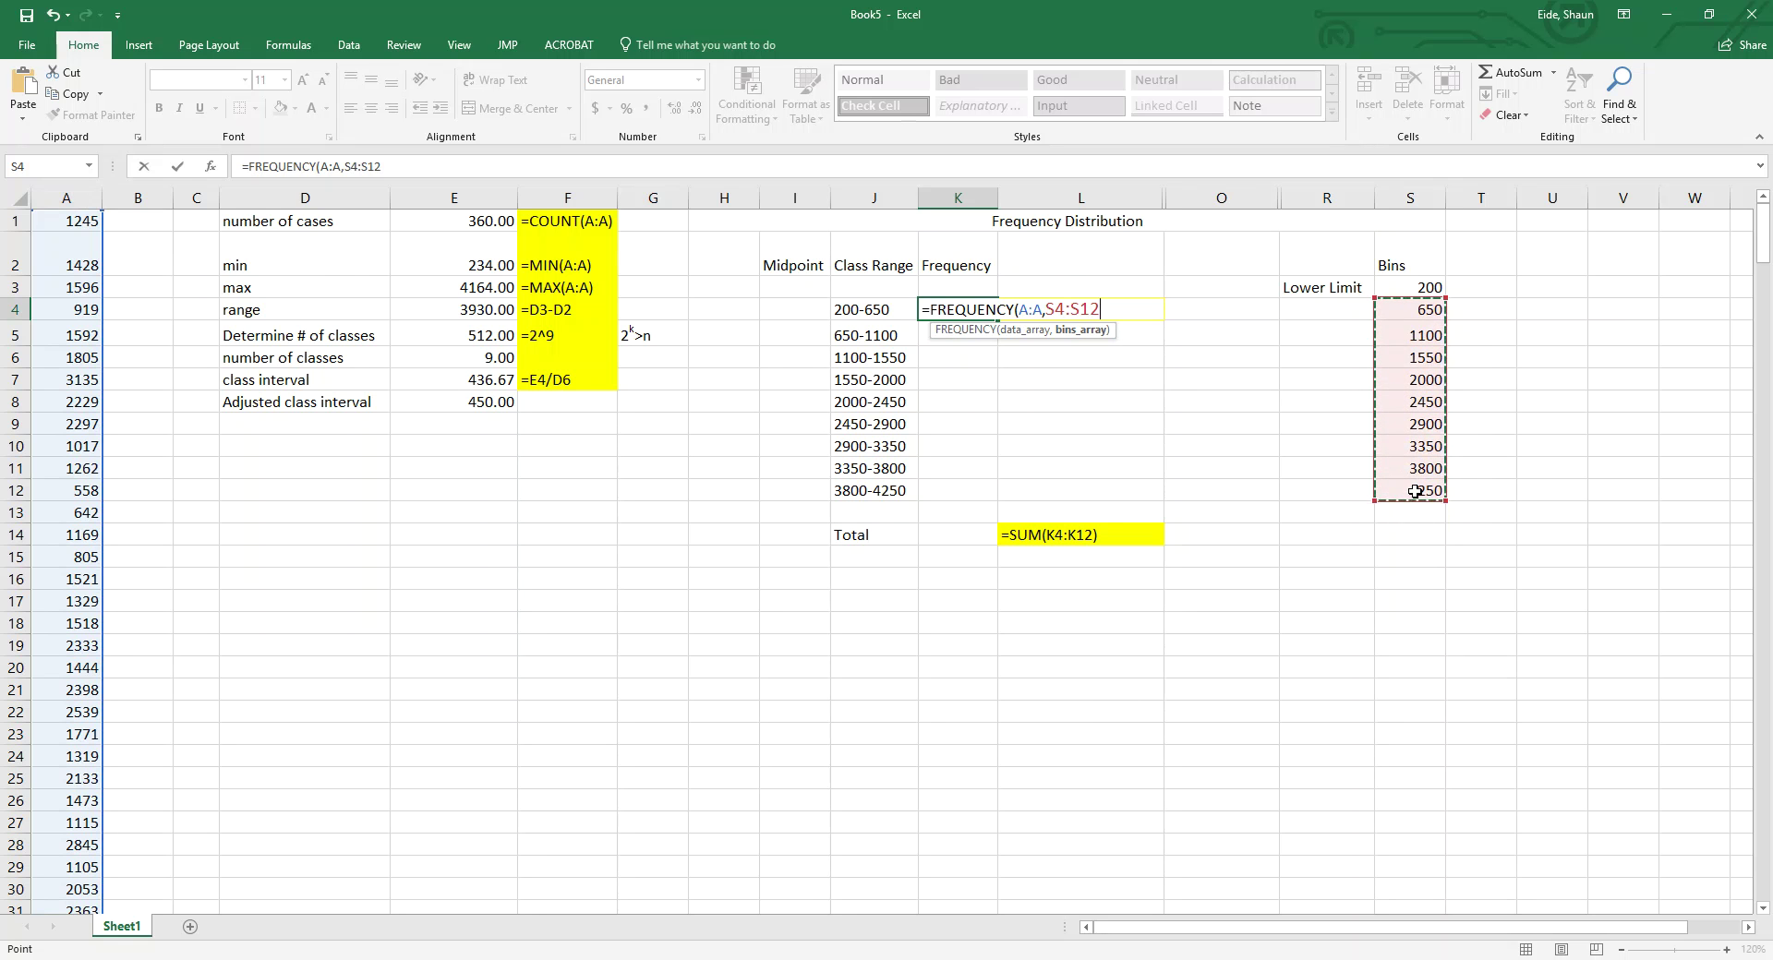
pyautogui.write(')')
pyautogui.press('Return')
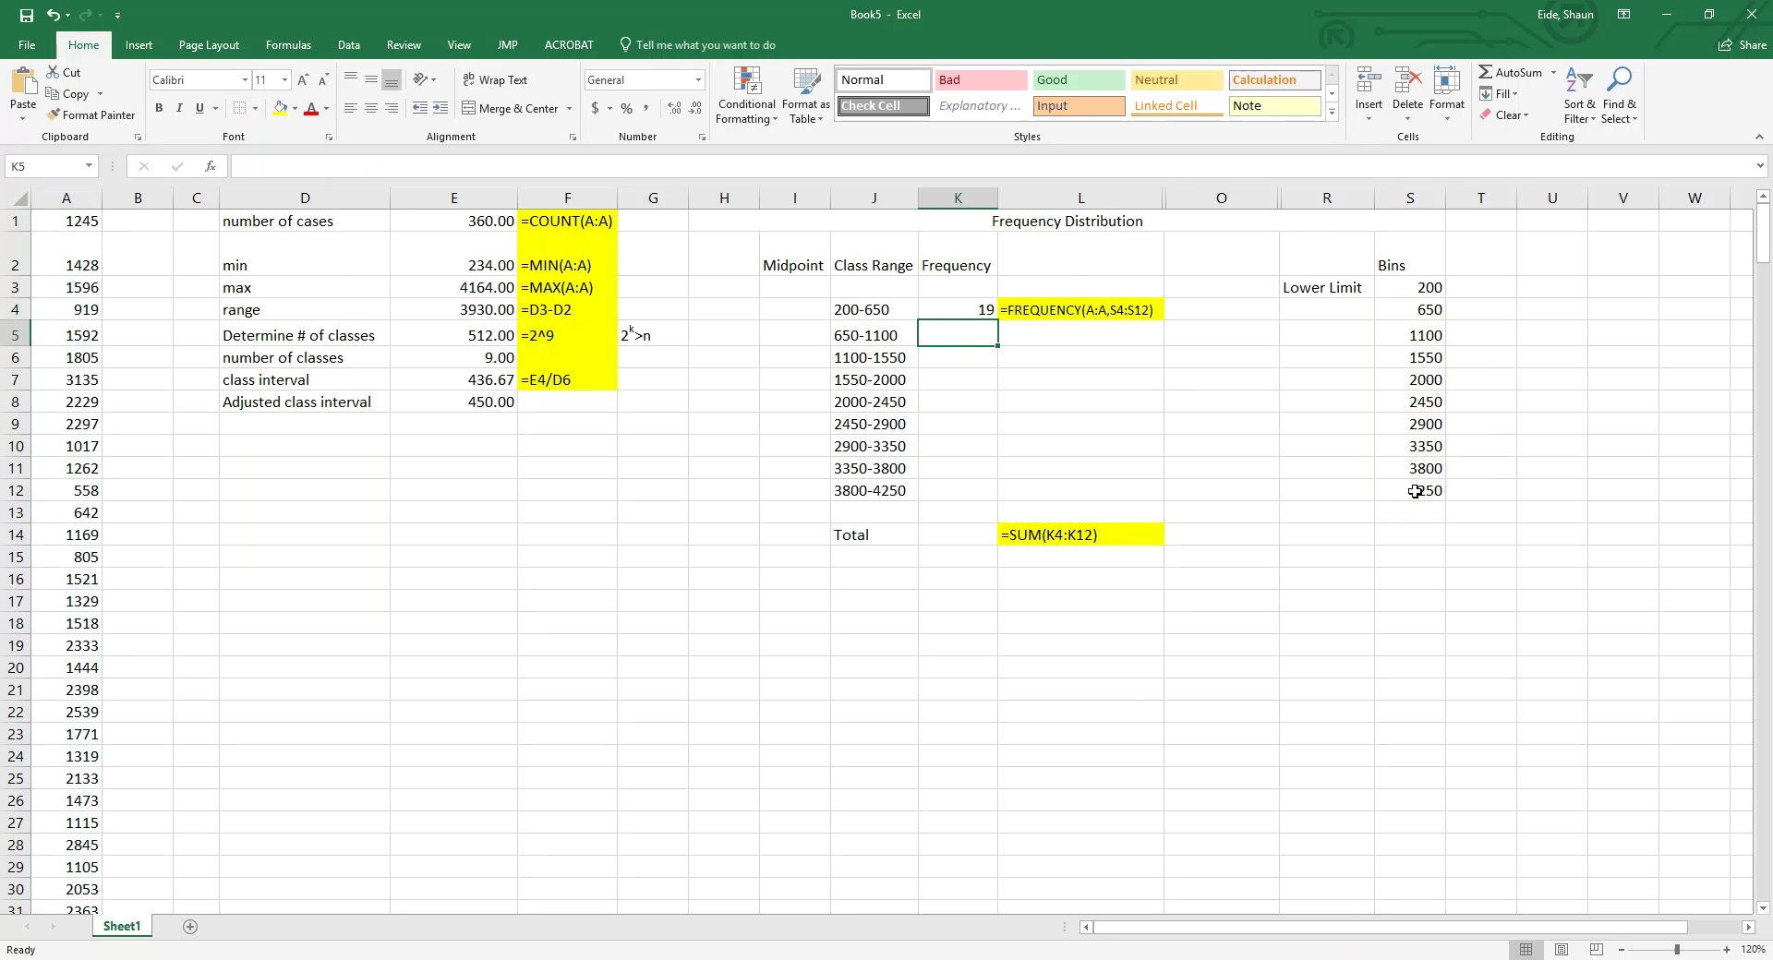
# Step: Fill the frequency formula from K4 down through K12
pyautogui.click(969, 312)
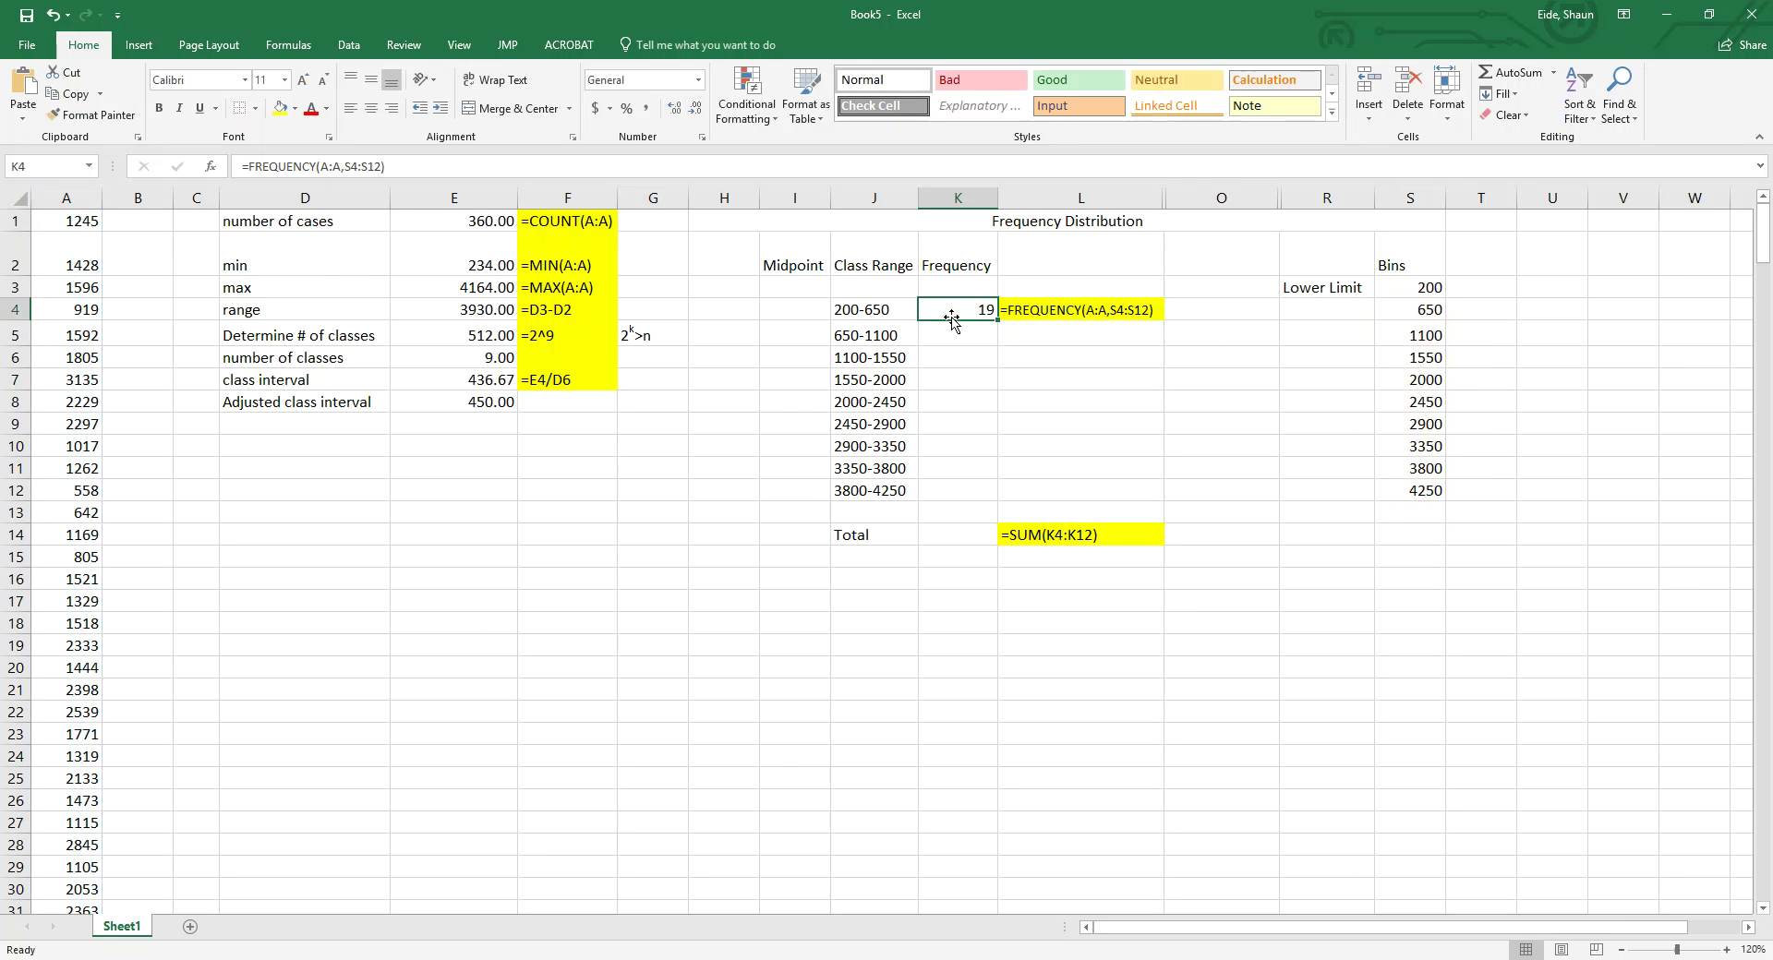
pyautogui.click(859, 311)
pyautogui.click(951, 317)
pyautogui.click(872, 310)
pyautogui.click(955, 313)
pyautogui.moveTo(997, 325); pyautogui.dragTo(997, 499)
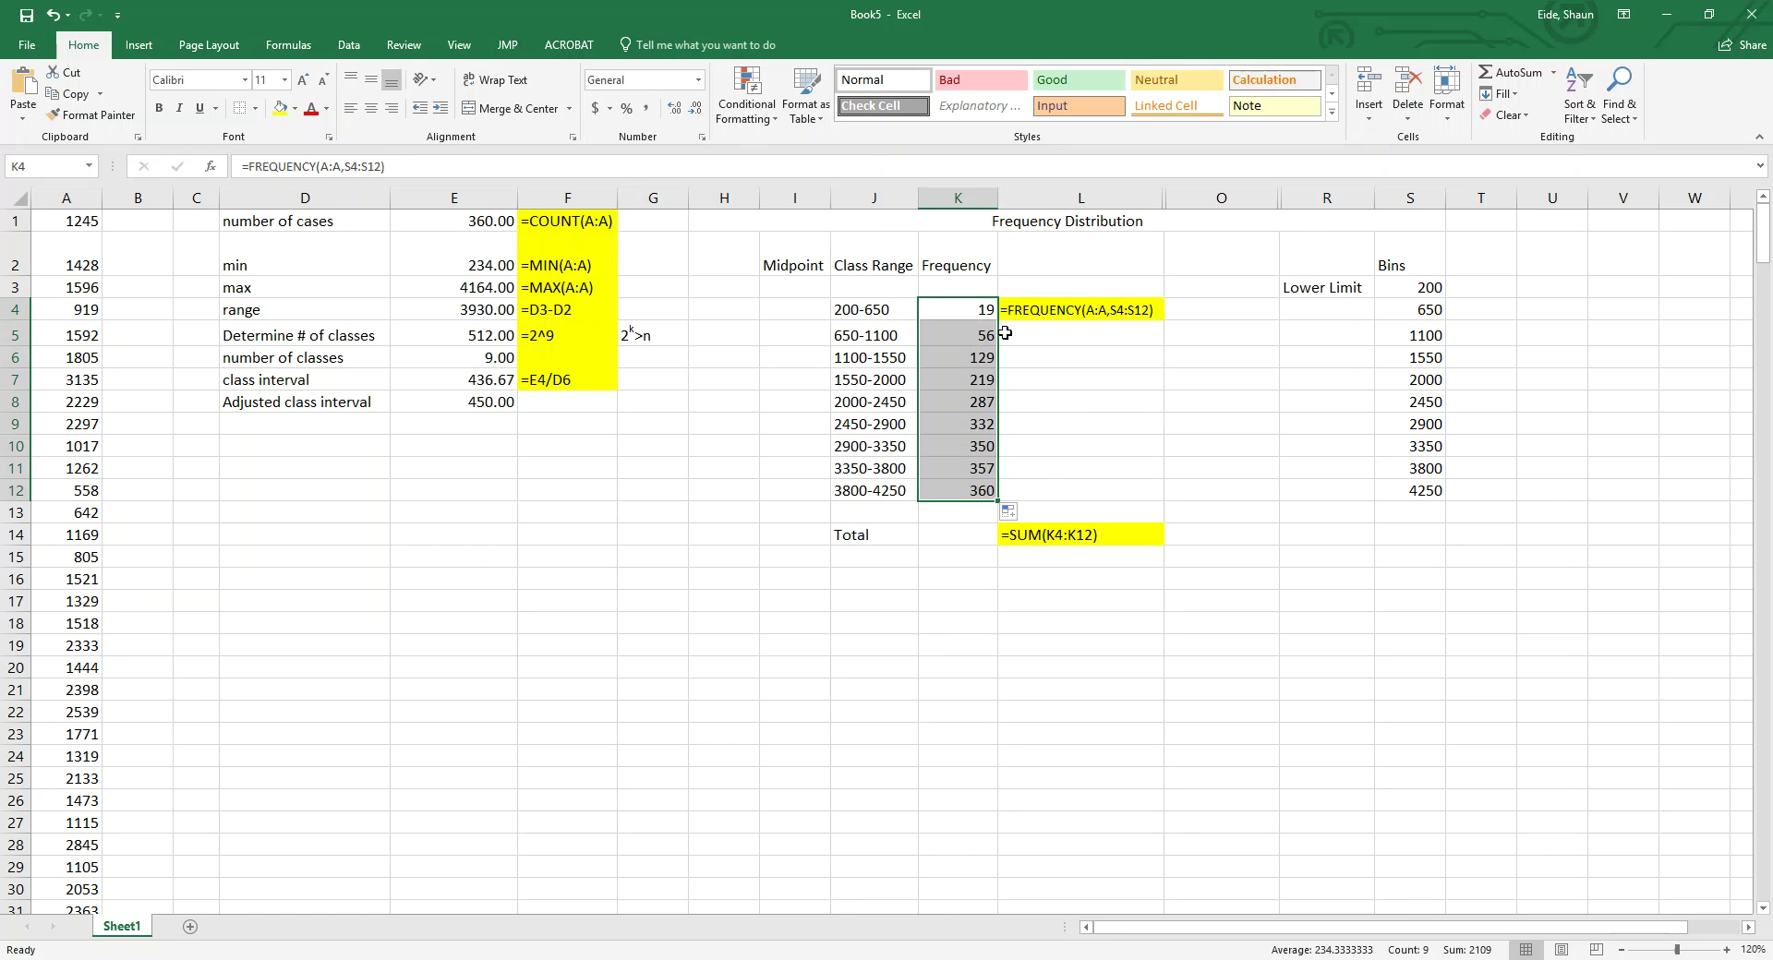
# Step: Clear the filled frequency formulas from K5:K12, keeping only the one in K4
pyautogui.click(977, 334)
pyautogui.moveTo(977, 334); pyautogui.dragTo(981, 491)
pyautogui.press('Delete')
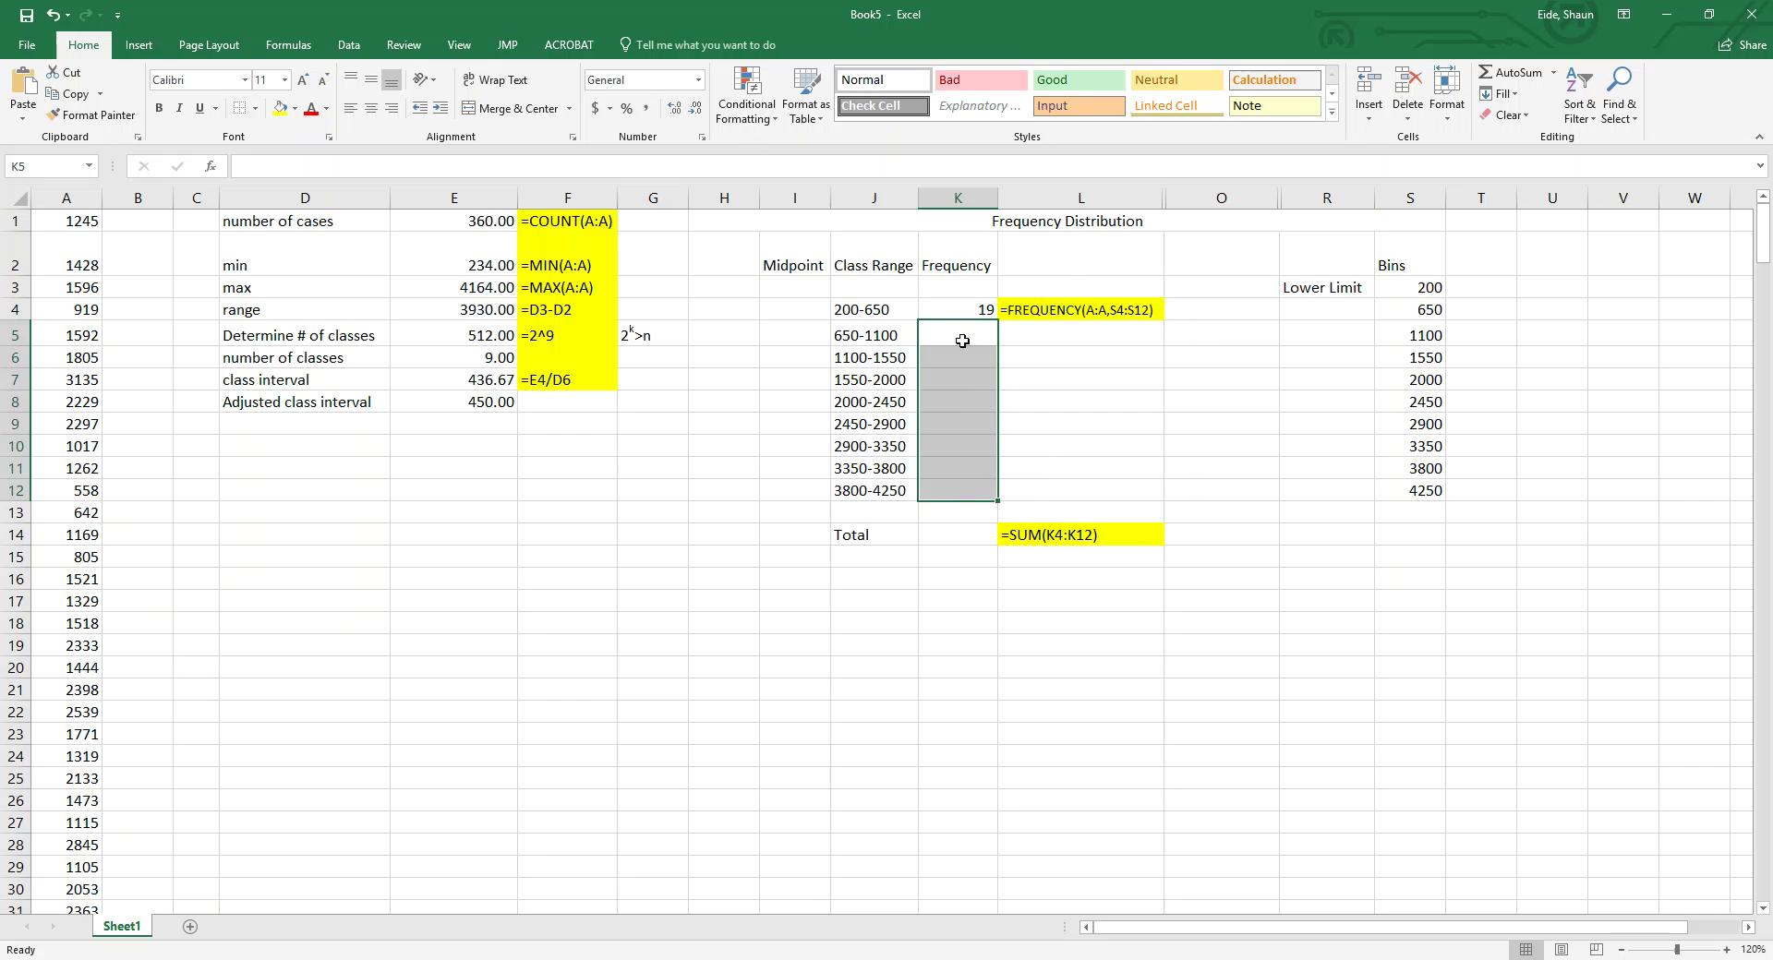
# Step: Re-enter =FREQUENCY(A:A,S4:S12) as an array formula across K4:K12
pyautogui.click(962, 309)
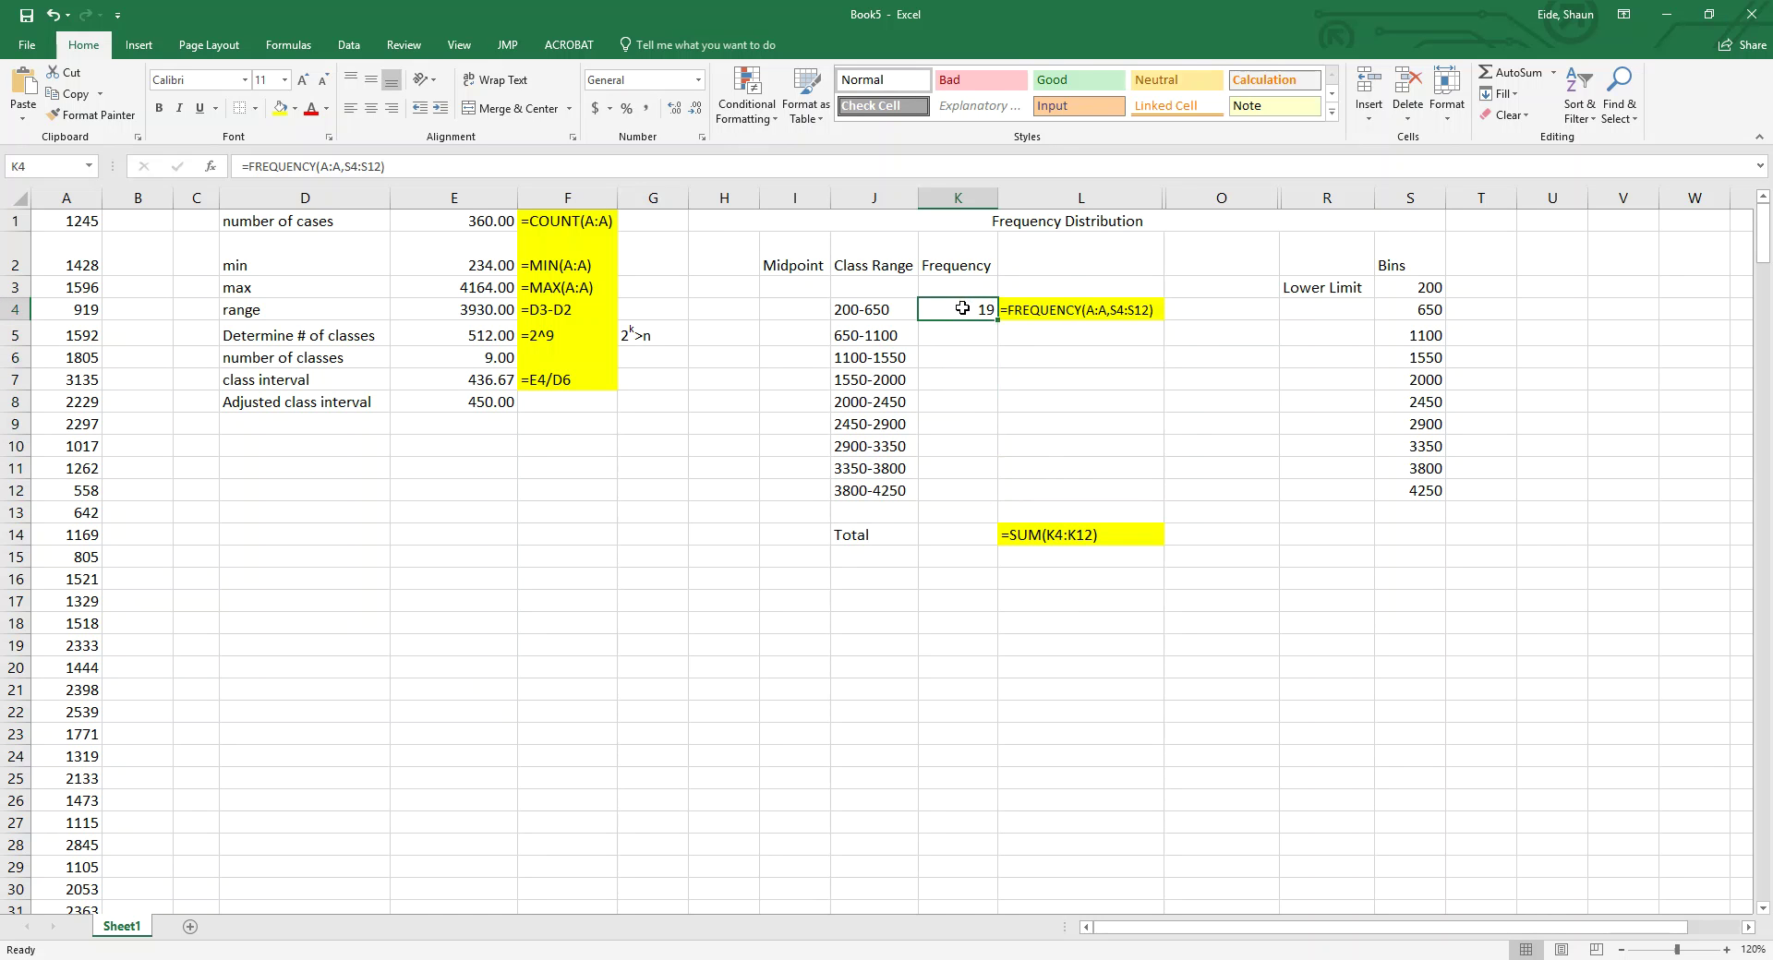
pyautogui.moveTo(962, 310); pyautogui.dragTo(960, 496)
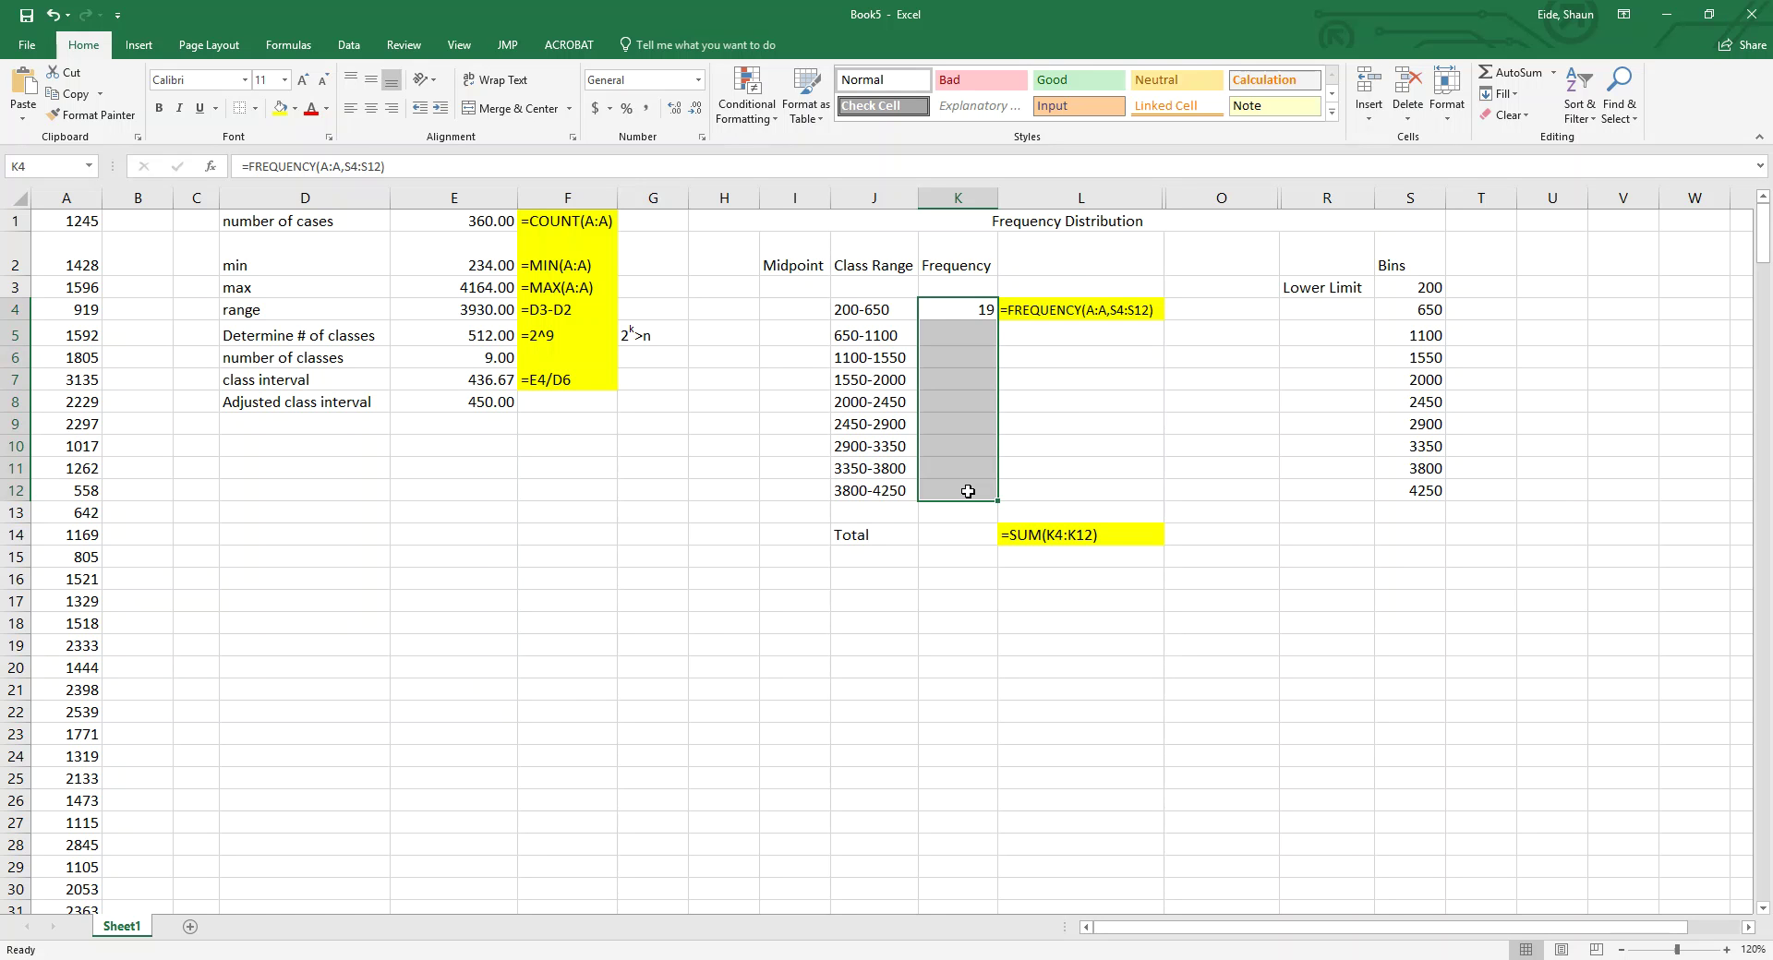
pyautogui.press('F2')
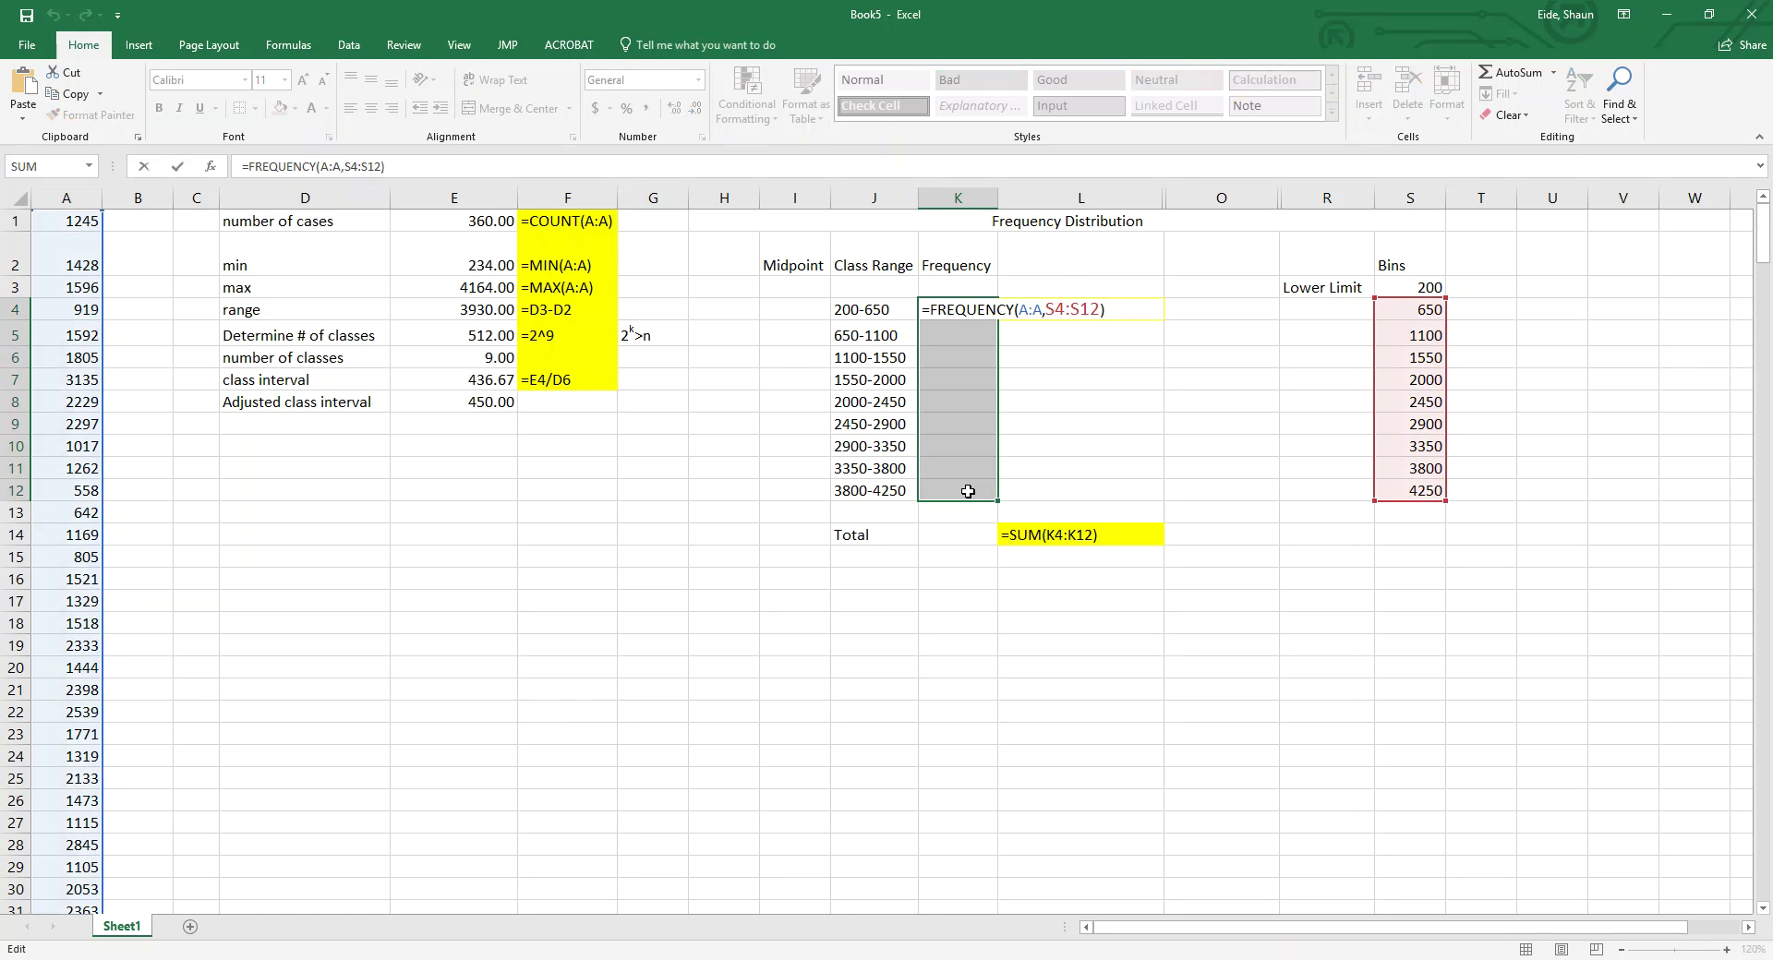
pyautogui.hotkey('ctrl', 'shift', 'Return')
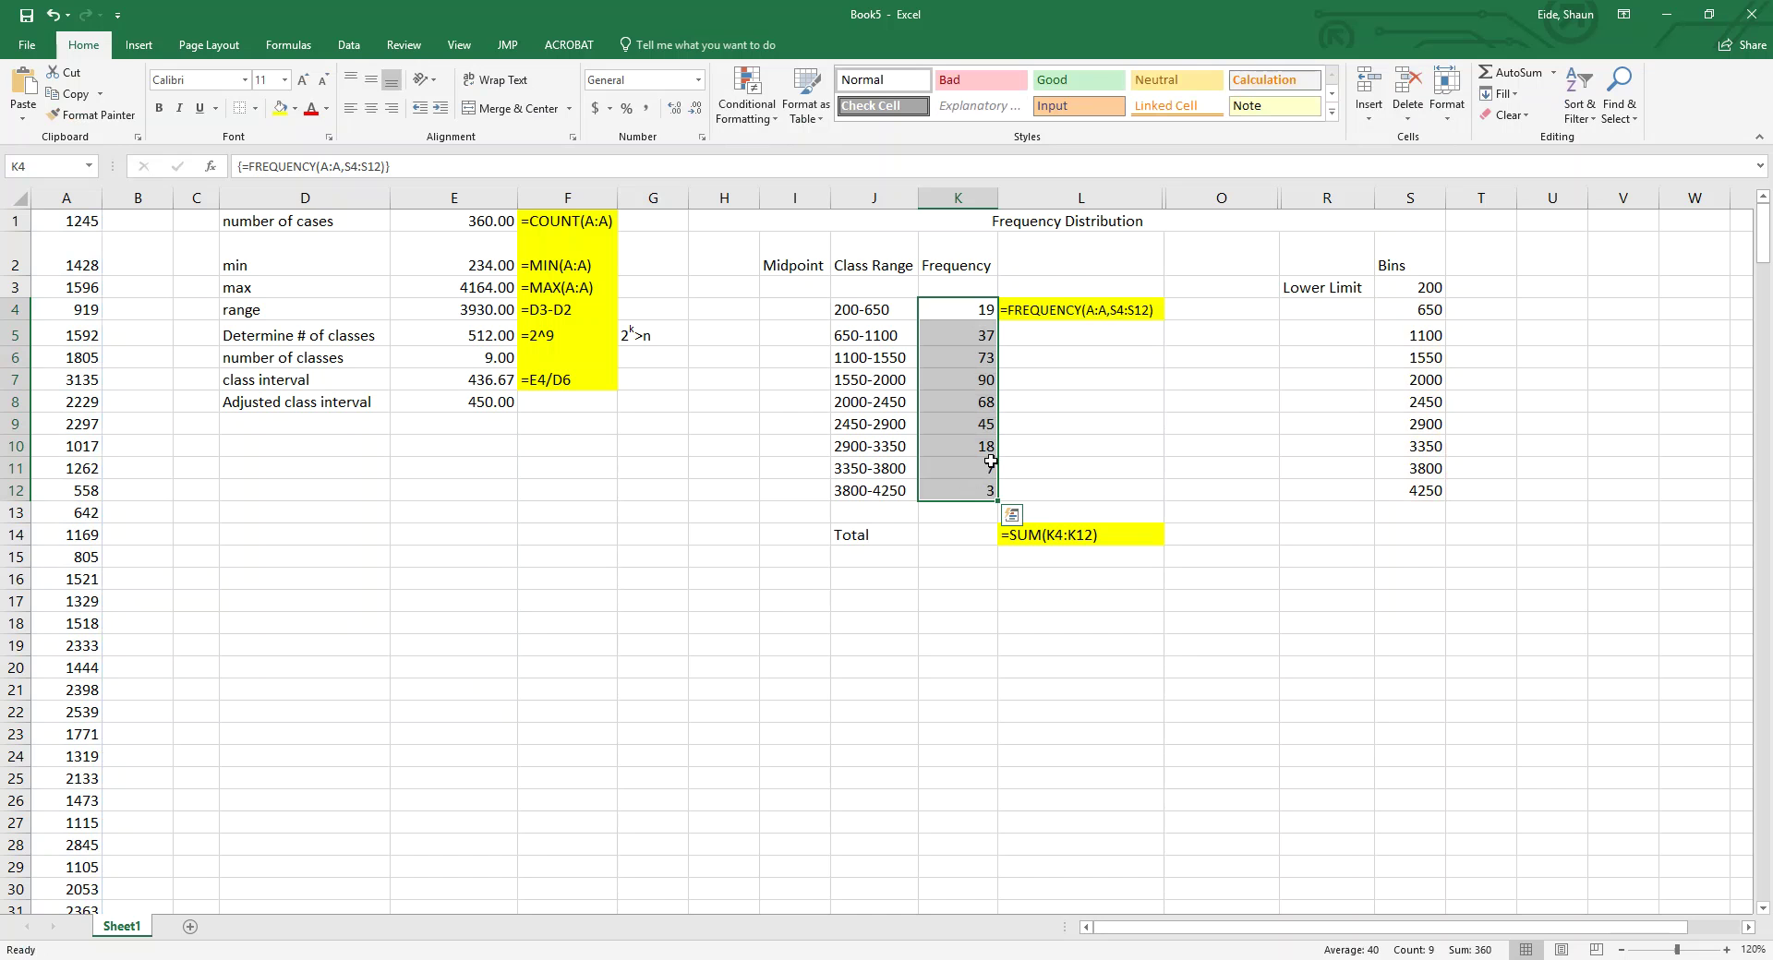
# Step: Examine the frequency counts in column K against their class ranges in column J, row by row
pyautogui.click(966, 537)
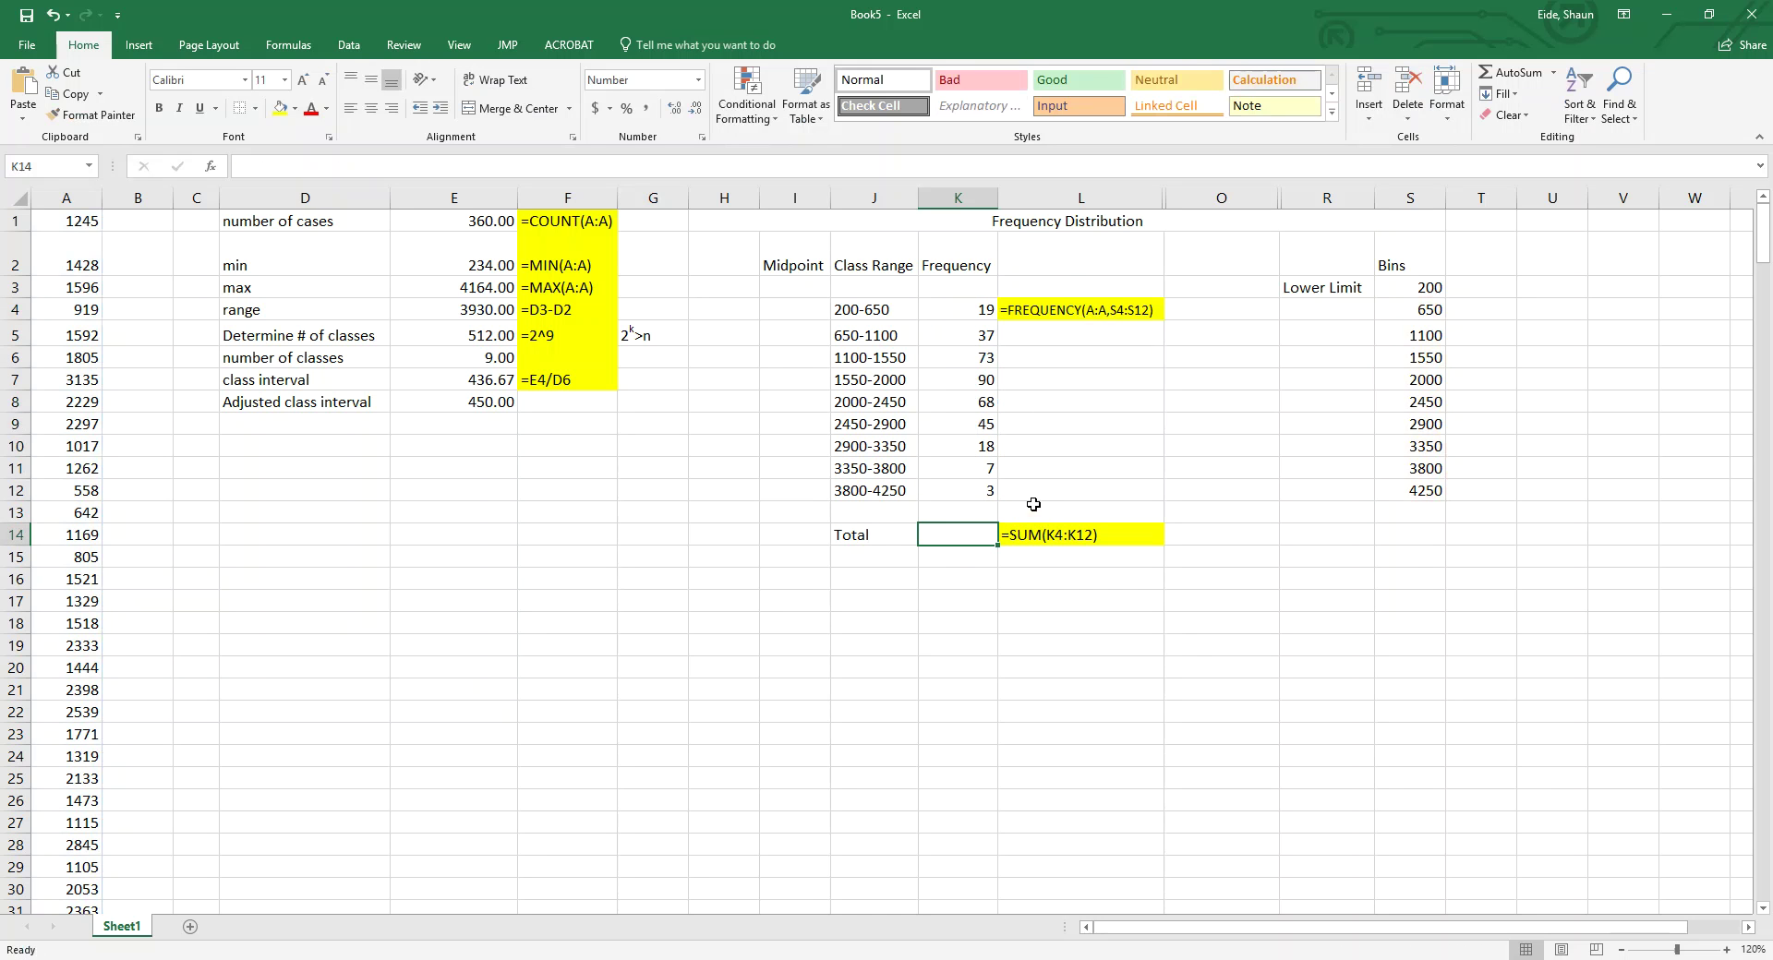
pyautogui.click(986, 312)
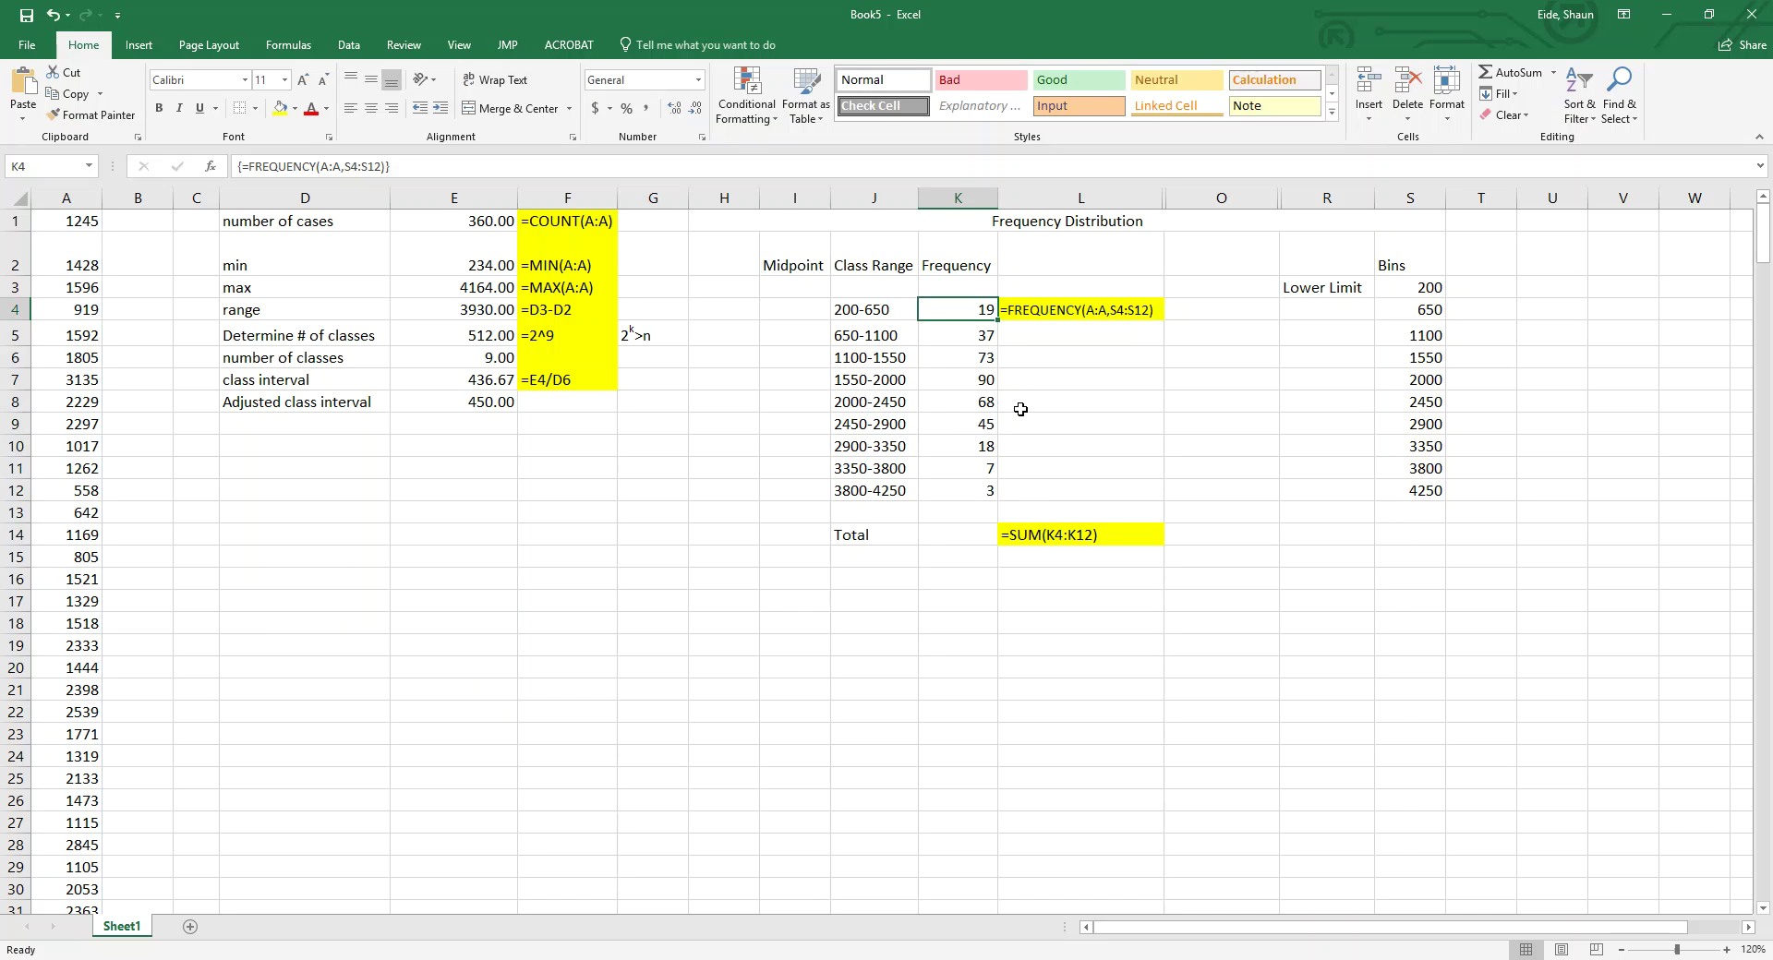
pyautogui.press('Left')
pyautogui.press('Down')
pyautogui.press('Right')
pyautogui.press('Left')
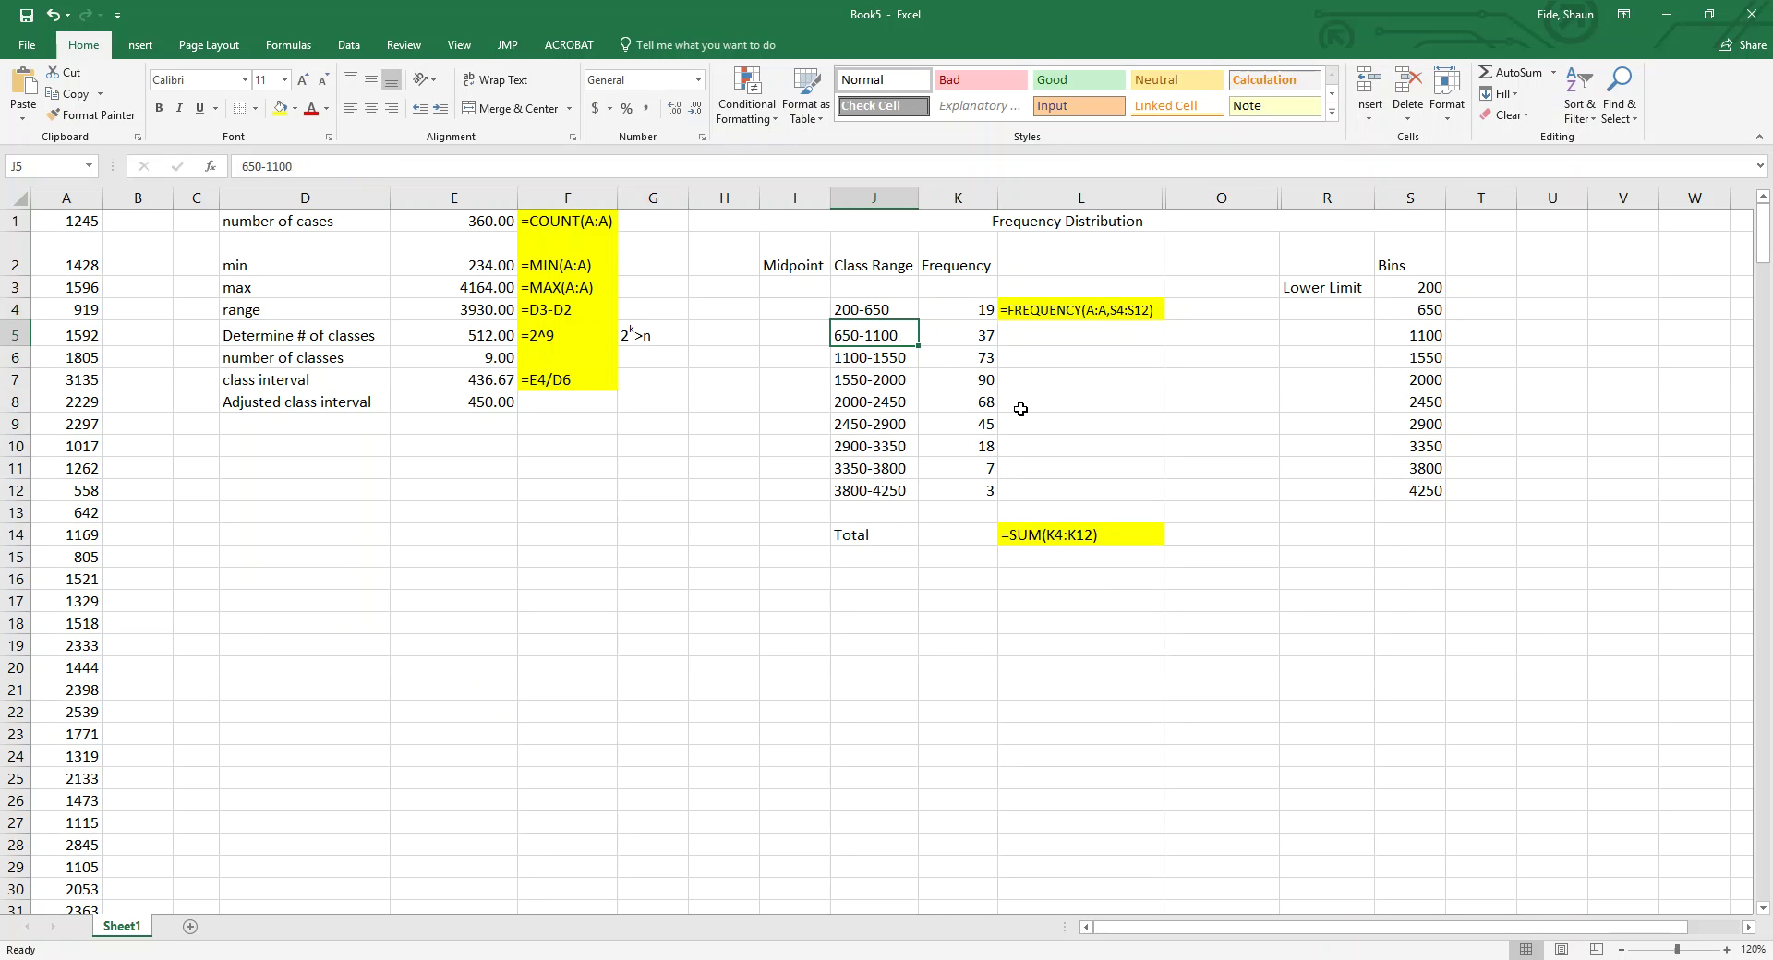
pyautogui.press('Down')
pyautogui.press('Right')
pyautogui.press('Left')
pyautogui.press('Down')
pyautogui.press('Right')
pyautogui.press('Left')
pyautogui.press('Down')
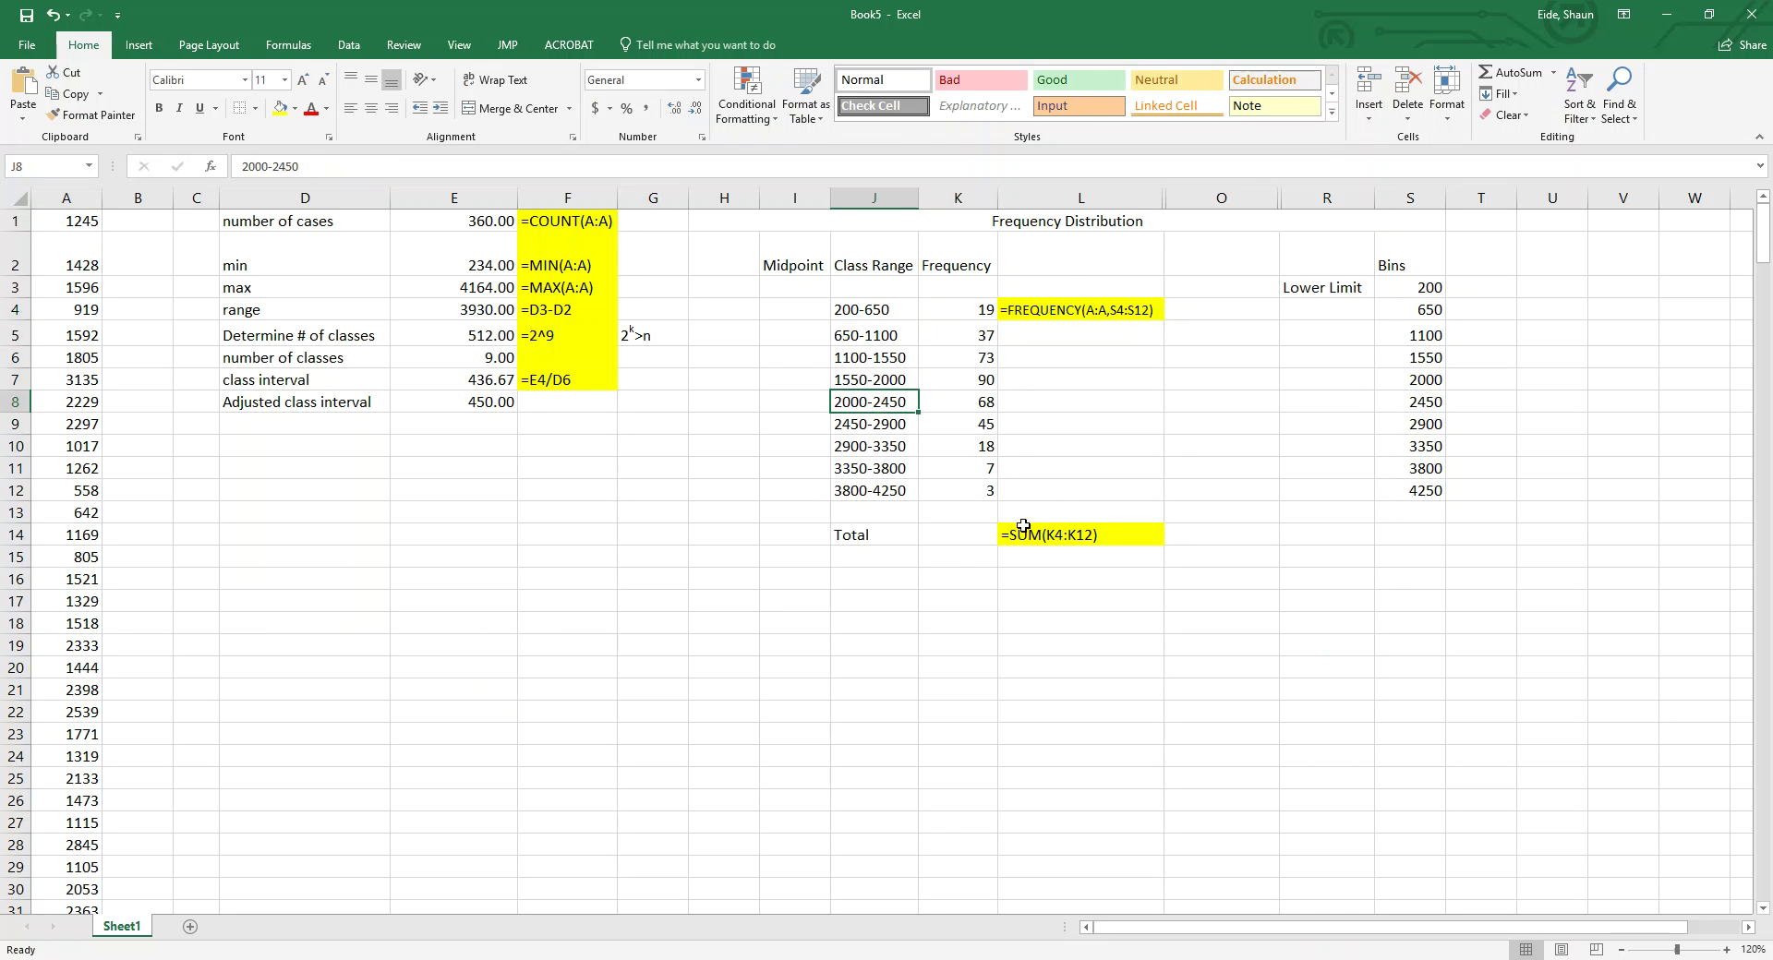
# Step: Enter =SUM(K3:K13) in K14 to total the class frequencies
pyautogui.click(974, 545)
pyautogui.write('=')
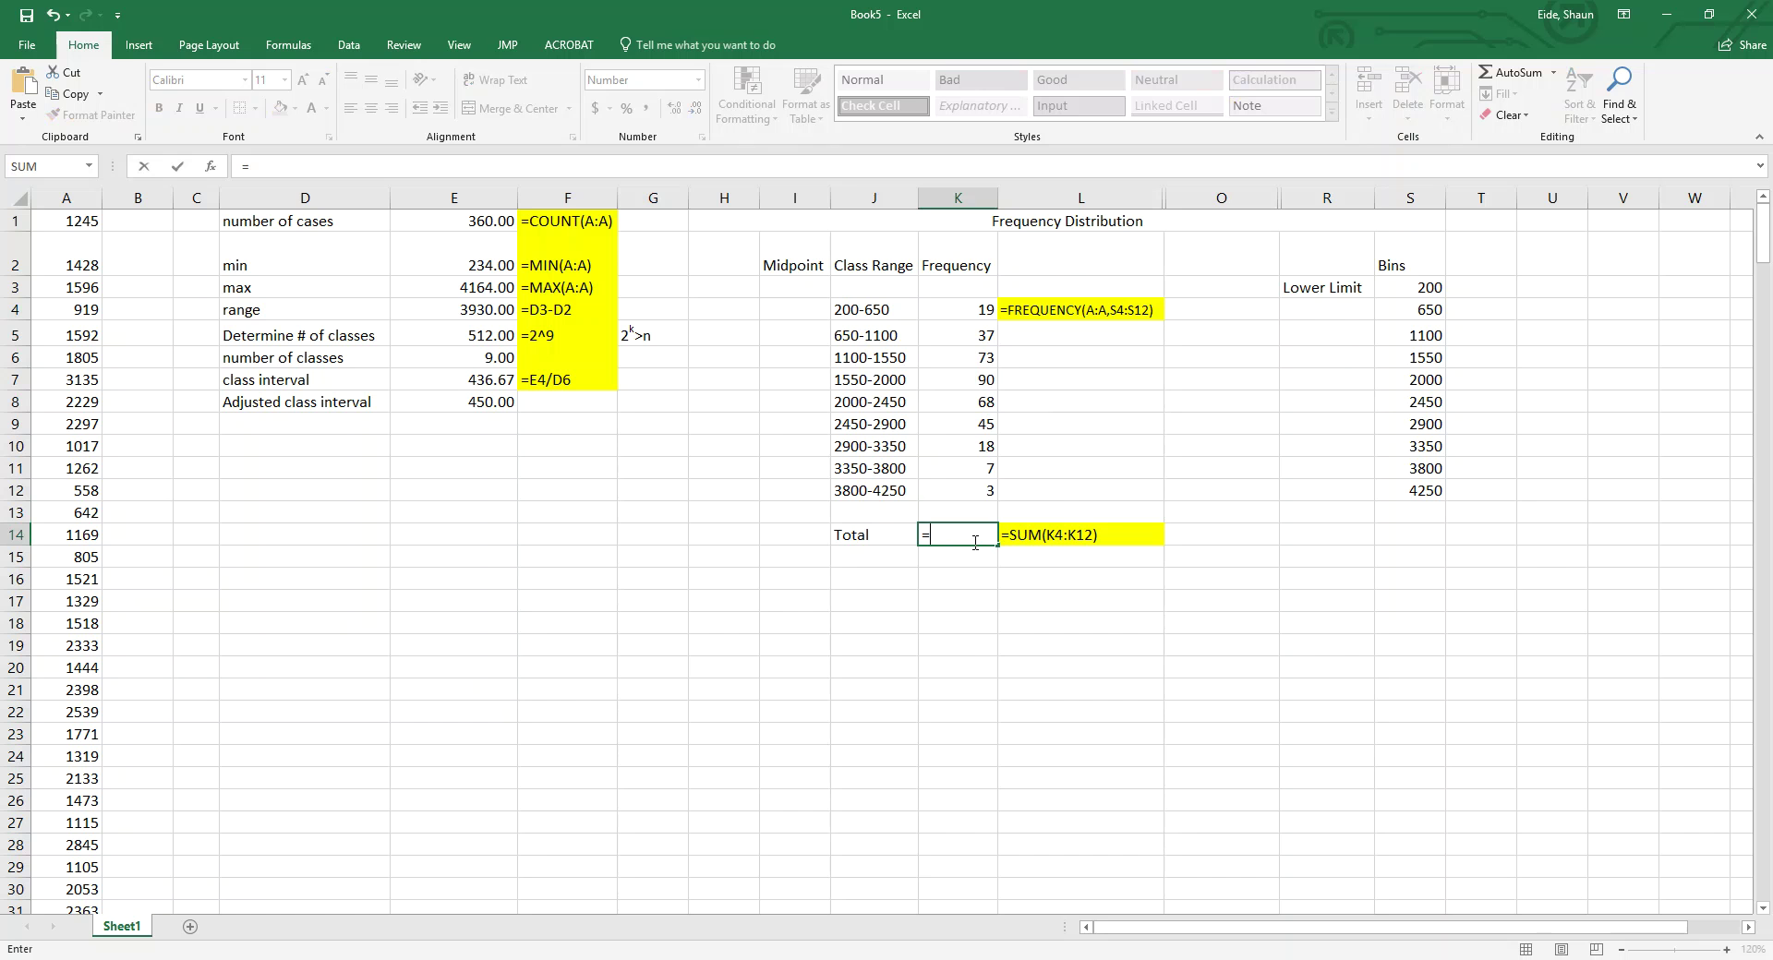
pyautogui.write('sum(')
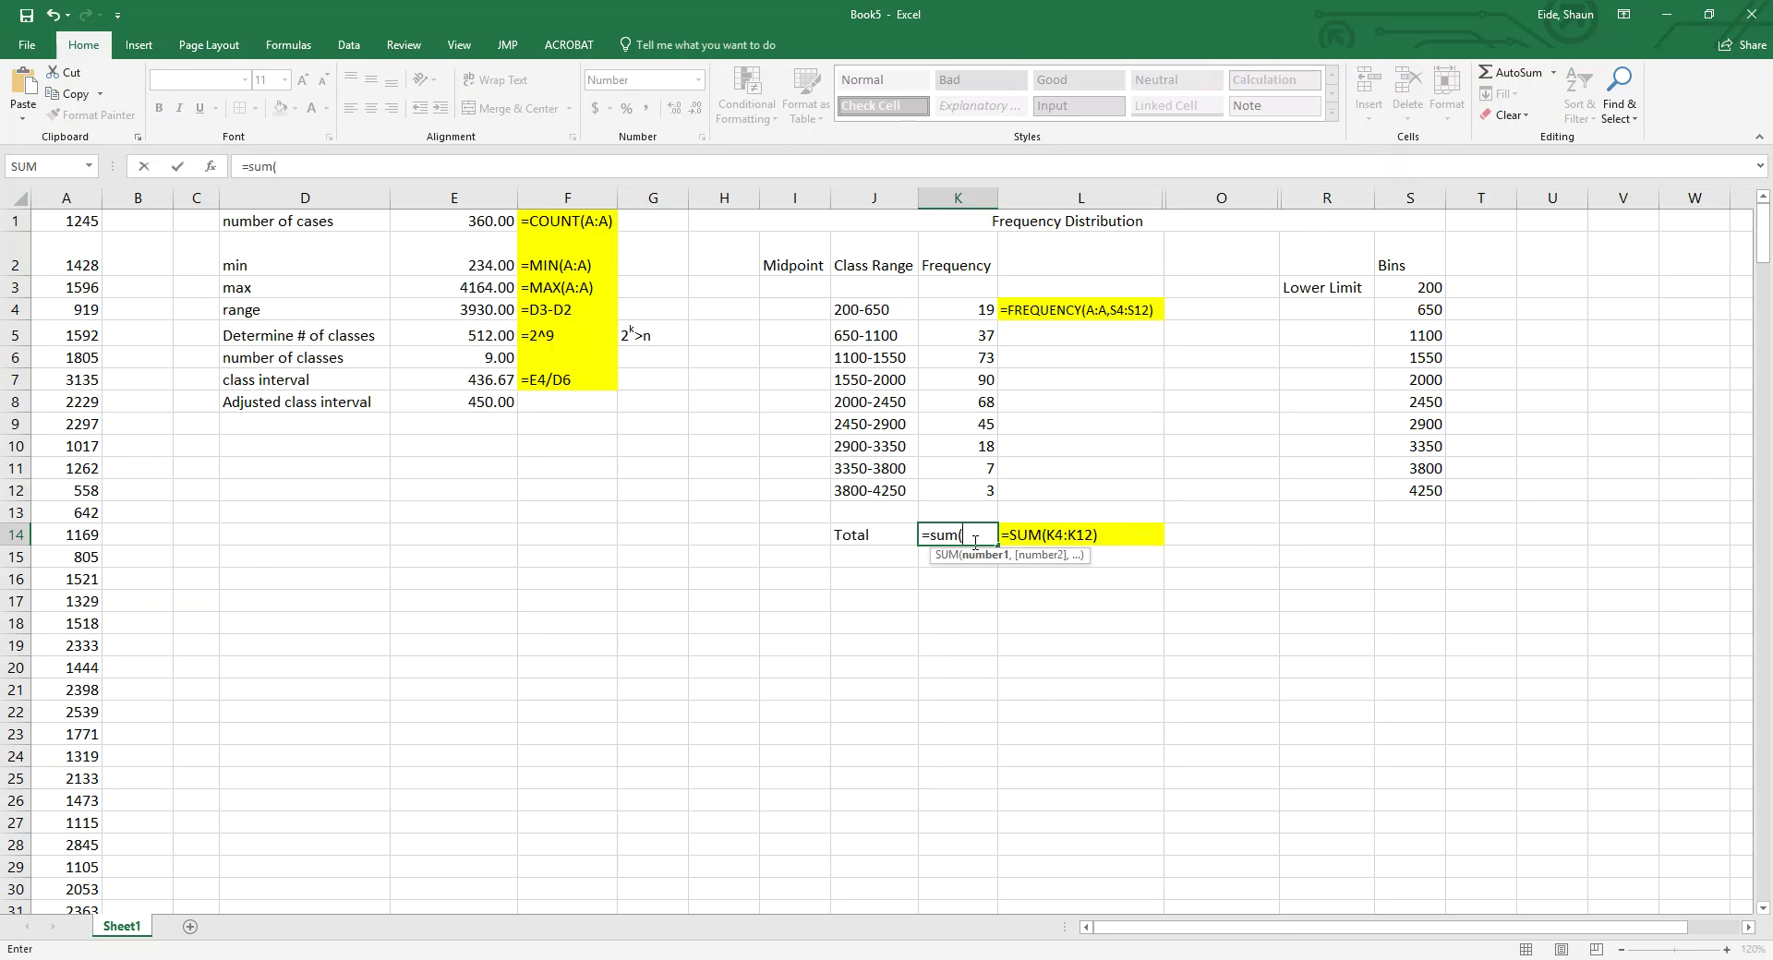
pyautogui.moveTo(978, 287); pyautogui.dragTo(955, 491)
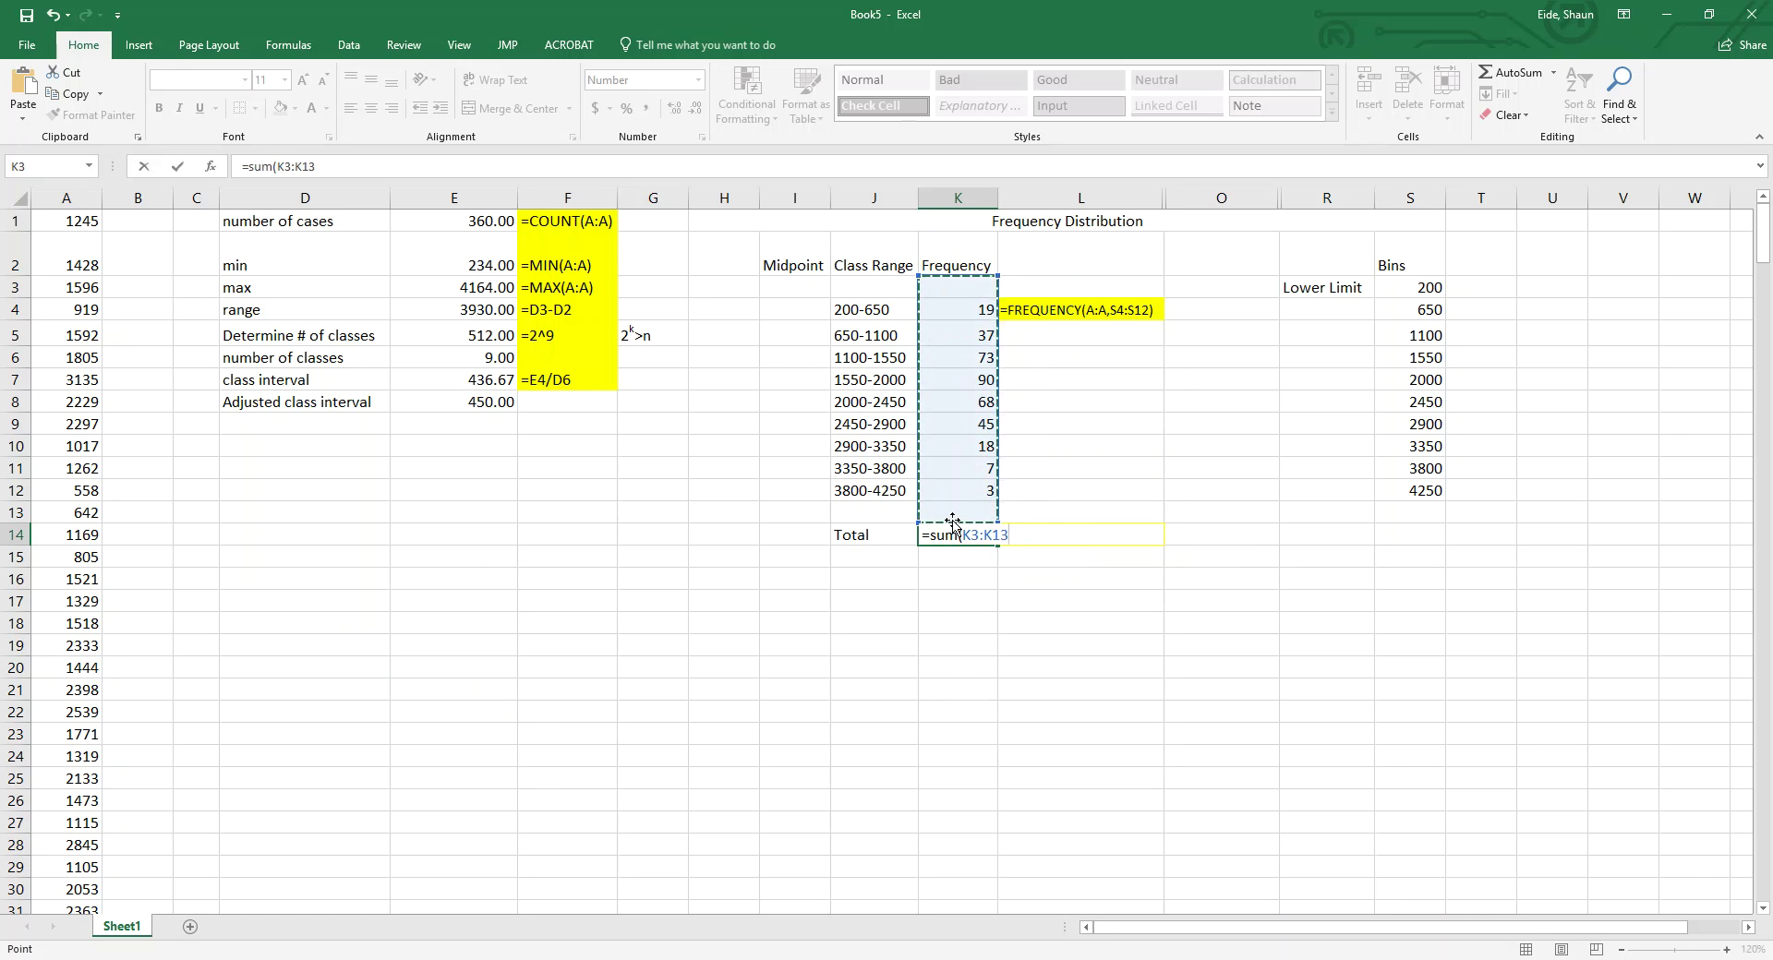
pyautogui.press('Return')
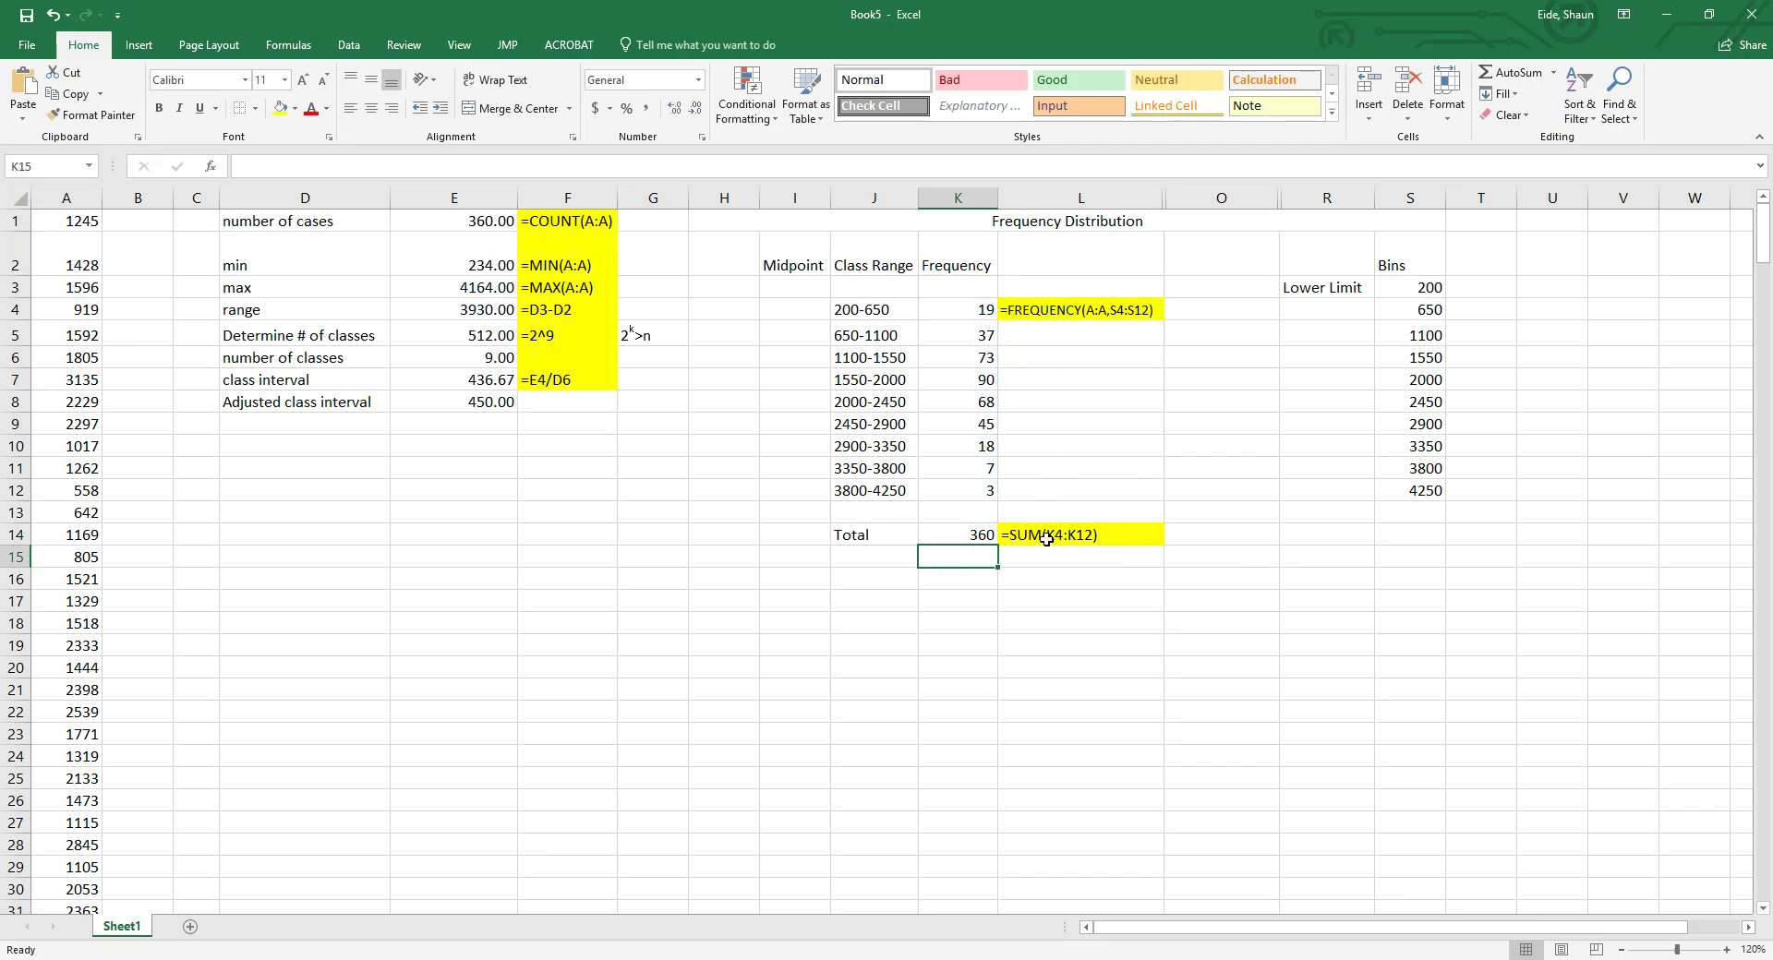
pyautogui.click(636, 583)
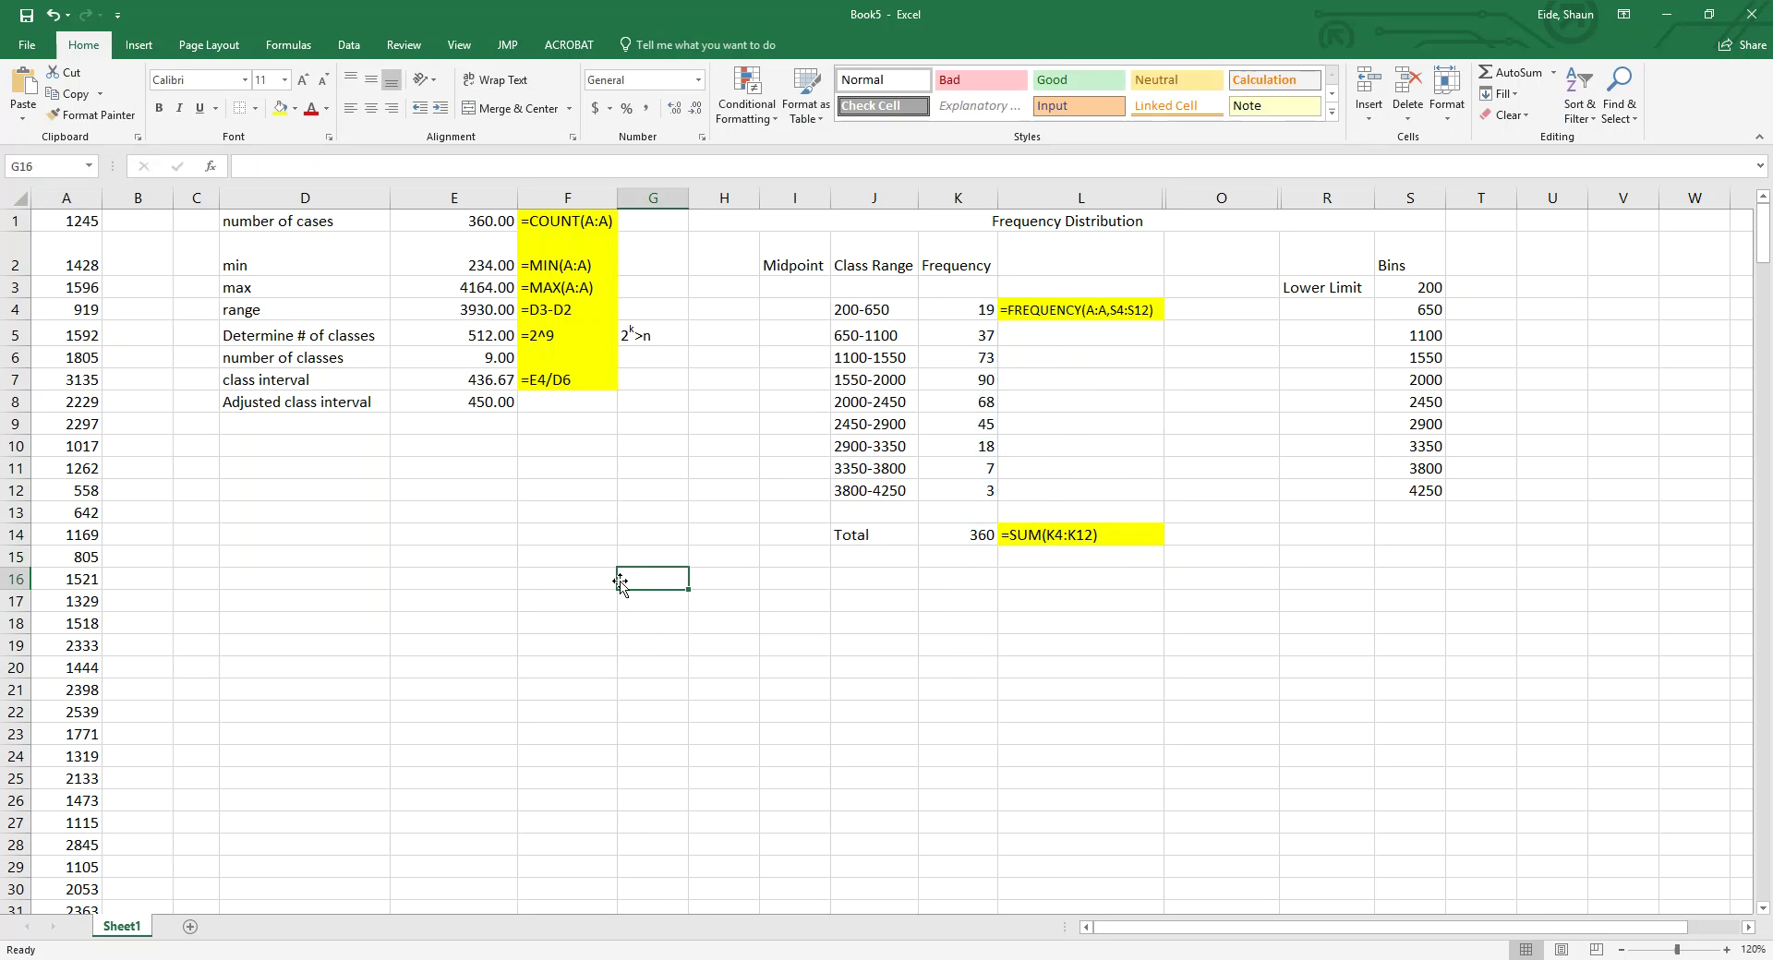
pyautogui.moveTo(872, 310); pyautogui.dragTo(973, 491)
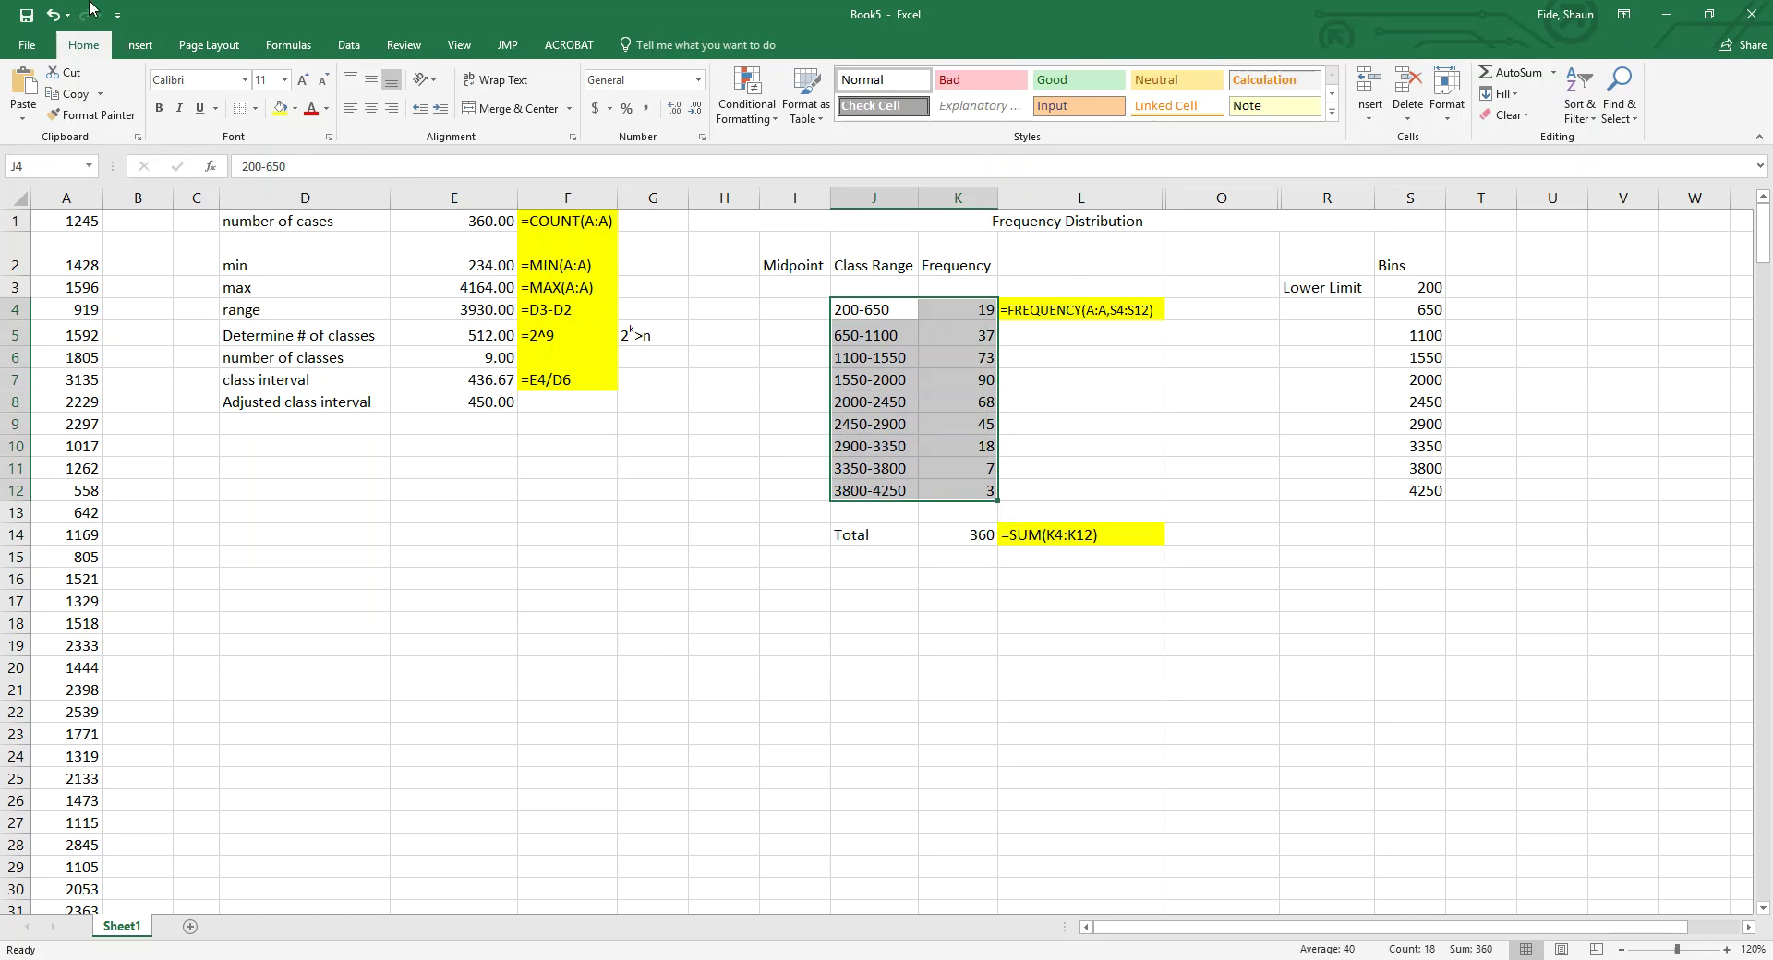
pyautogui.click(139, 45)
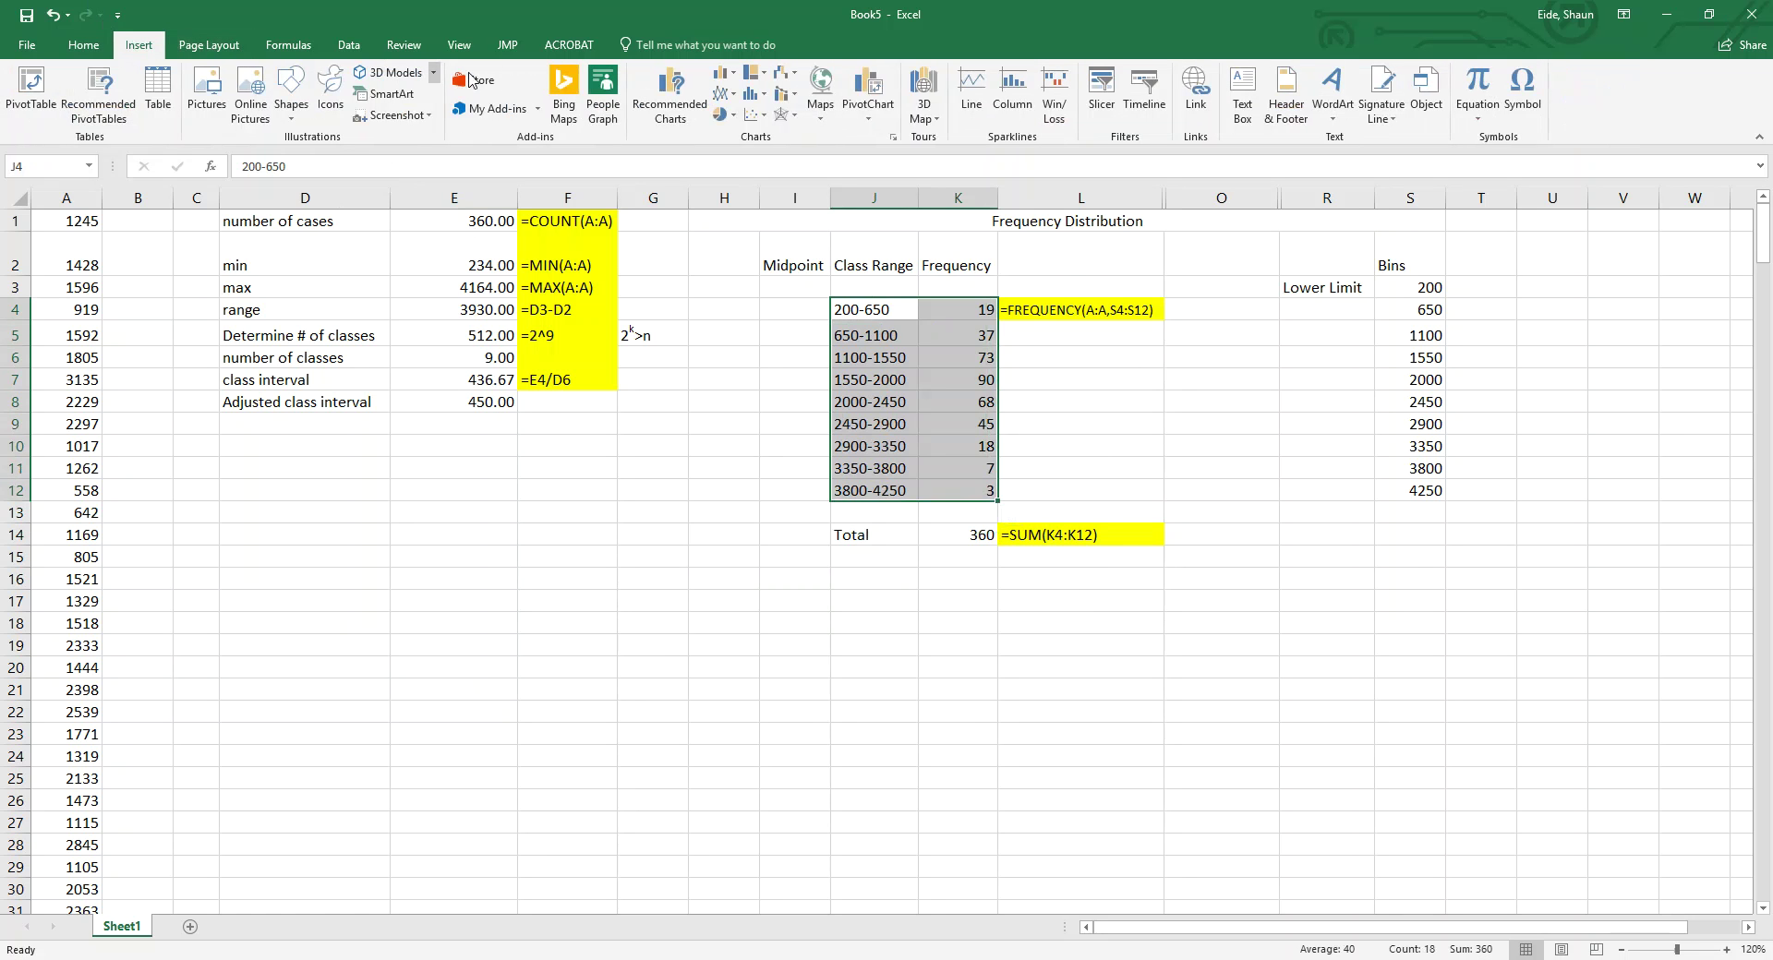
pyautogui.click(765, 94)
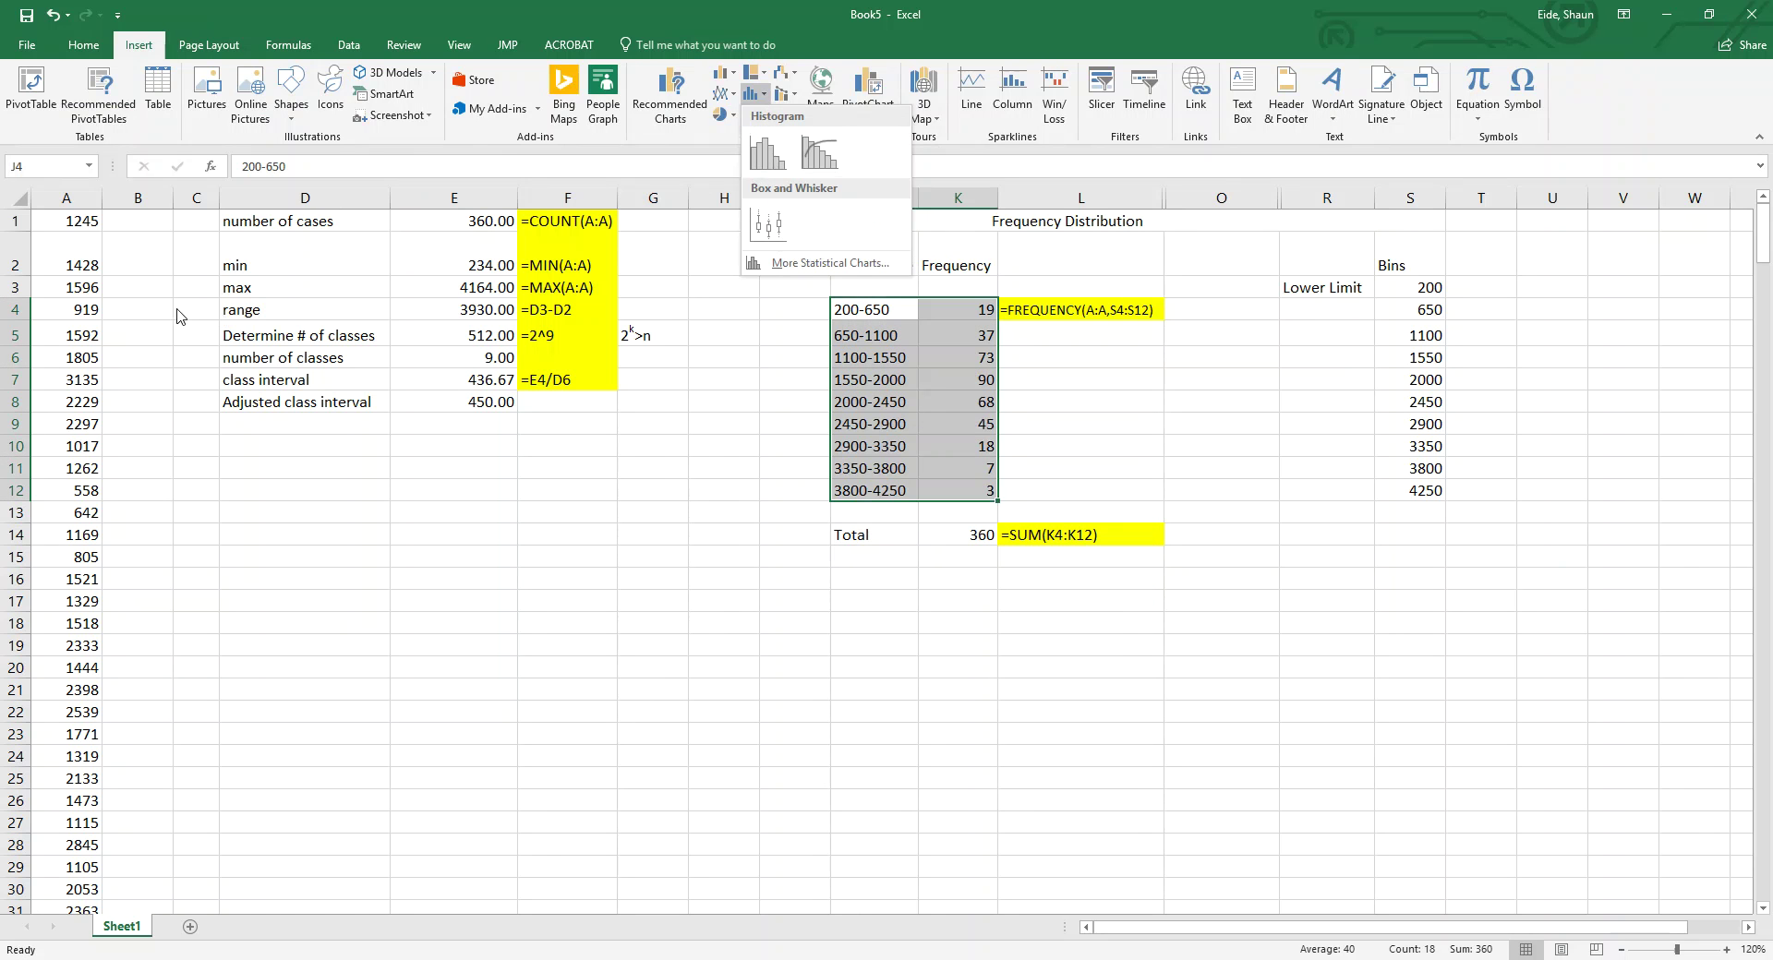
pyautogui.click(754, 96)
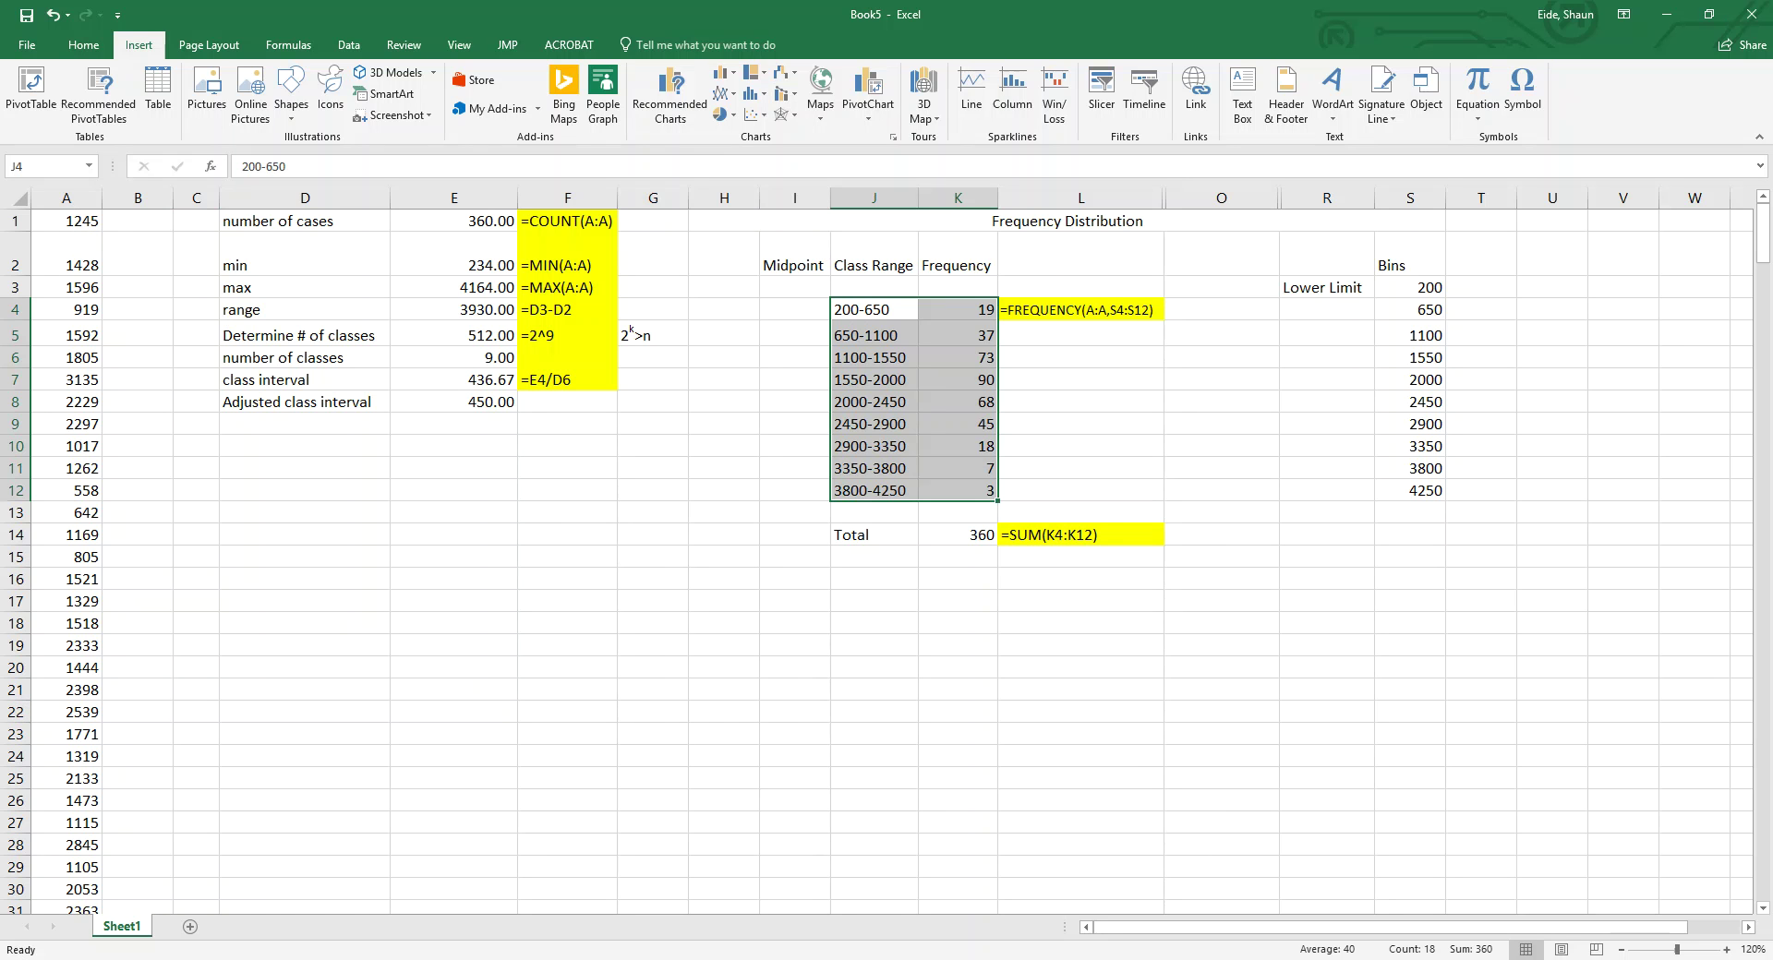
# Step: Try a histogram chart of the column A data, move it below the statistics, and delete it
pyautogui.click(74, 197)
pyautogui.click(763, 102)
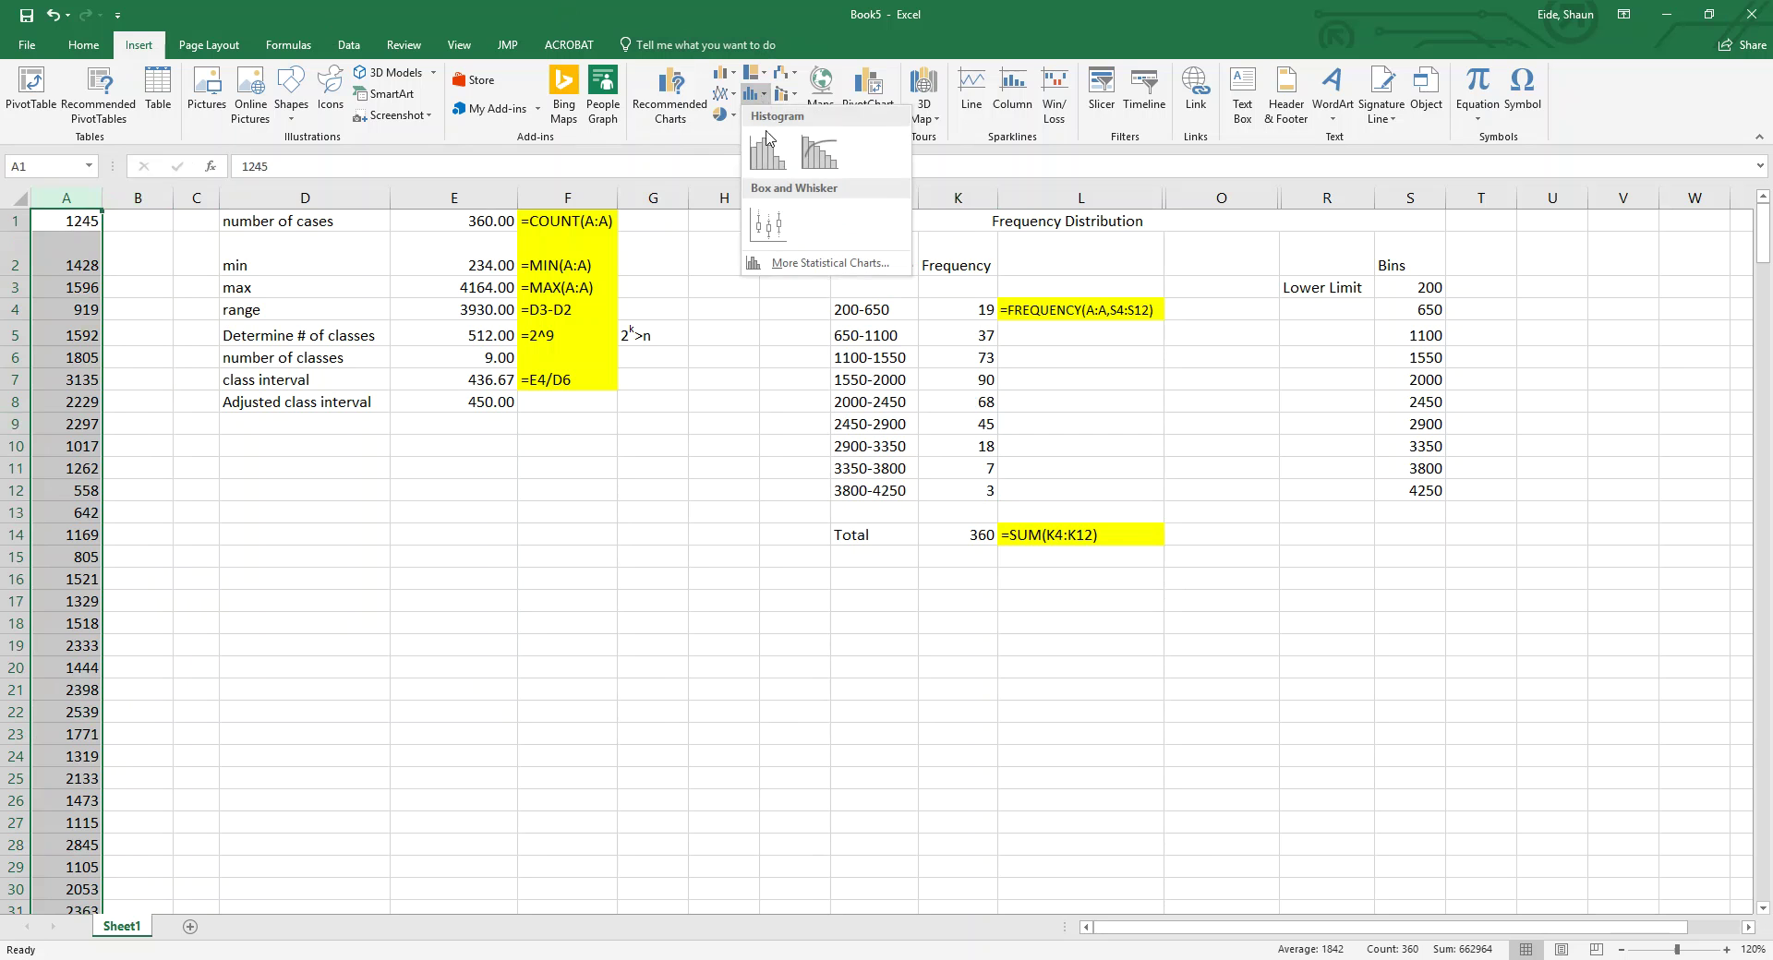
pyautogui.click(768, 205)
pyautogui.moveTo(746, 430); pyautogui.dragTo(438, 479)
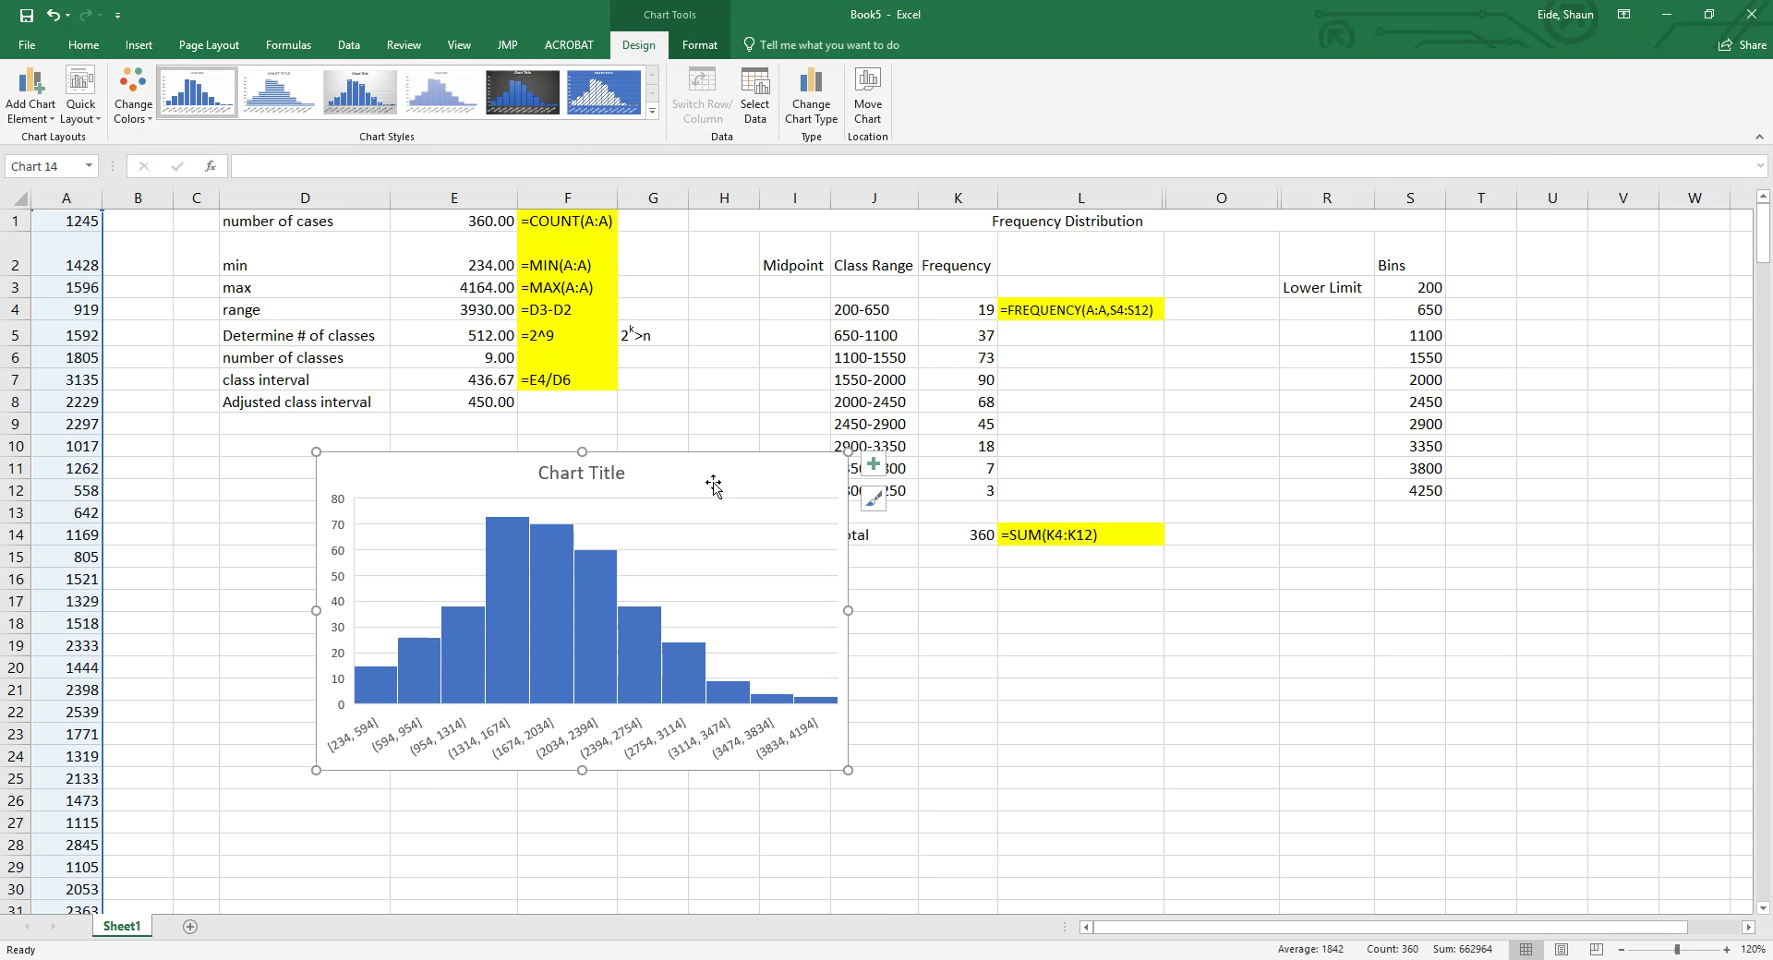
pyautogui.press('Delete')
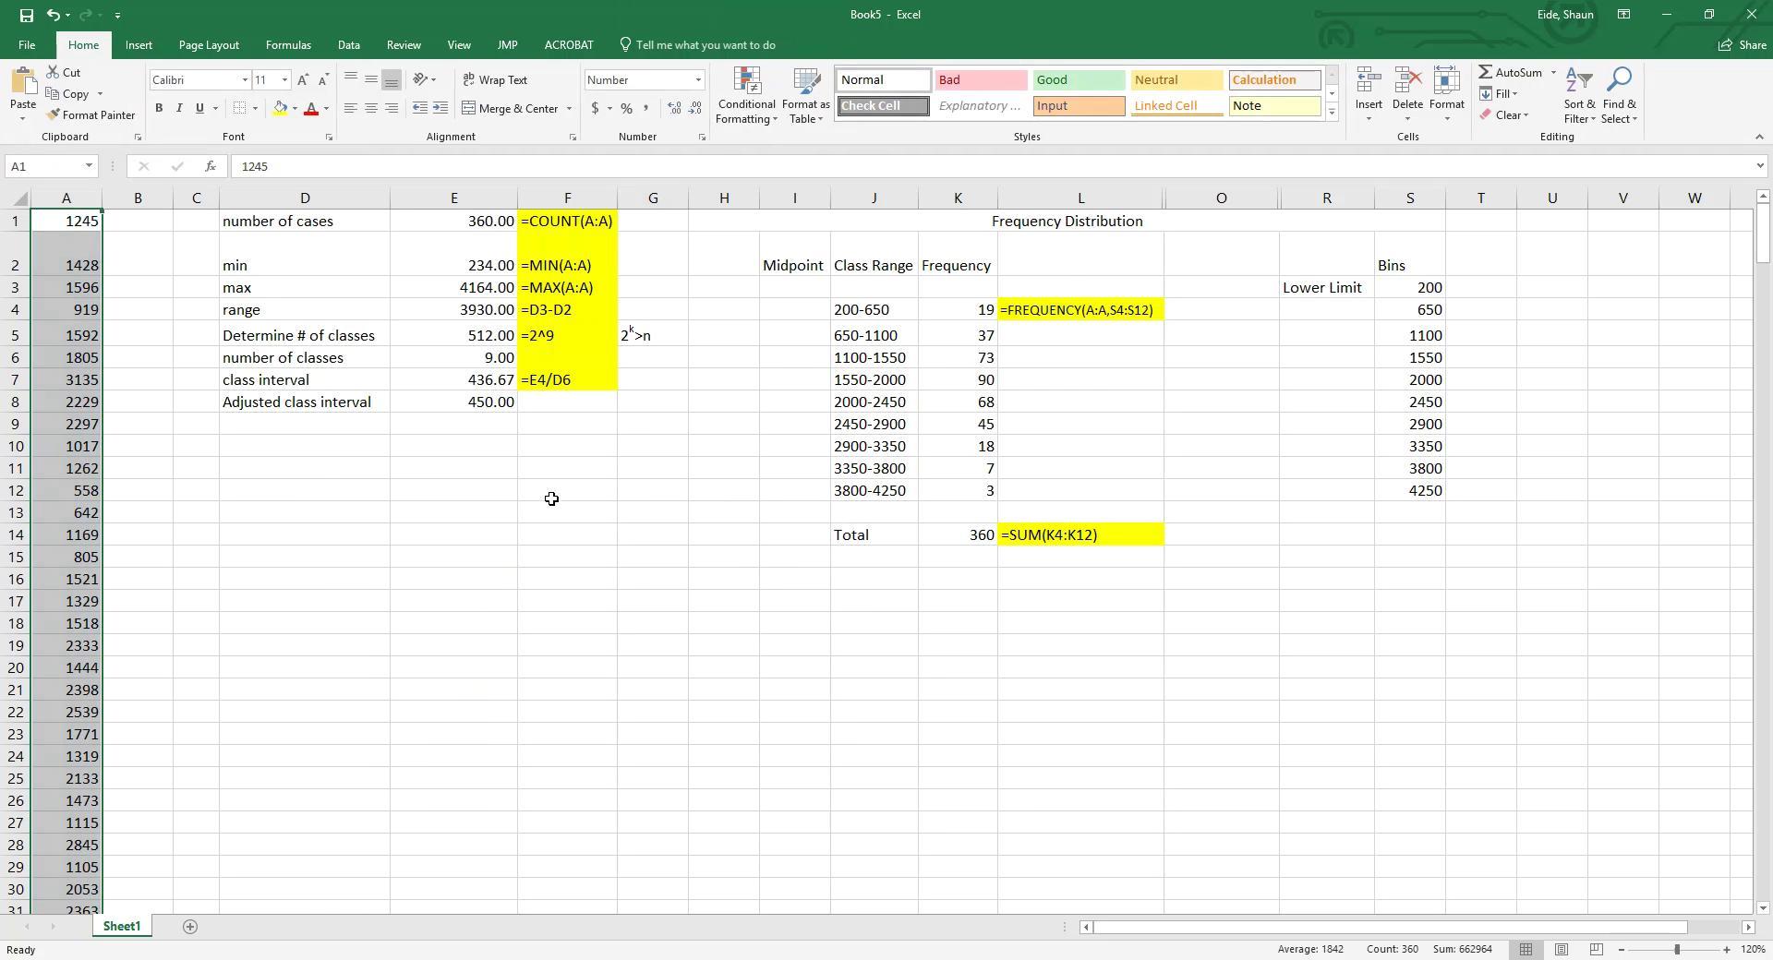
# Step: Insert the recommended Clustered Column chart for J4:K12 and place it below the summary statistics
pyautogui.moveTo(854, 313); pyautogui.dragTo(959, 490)
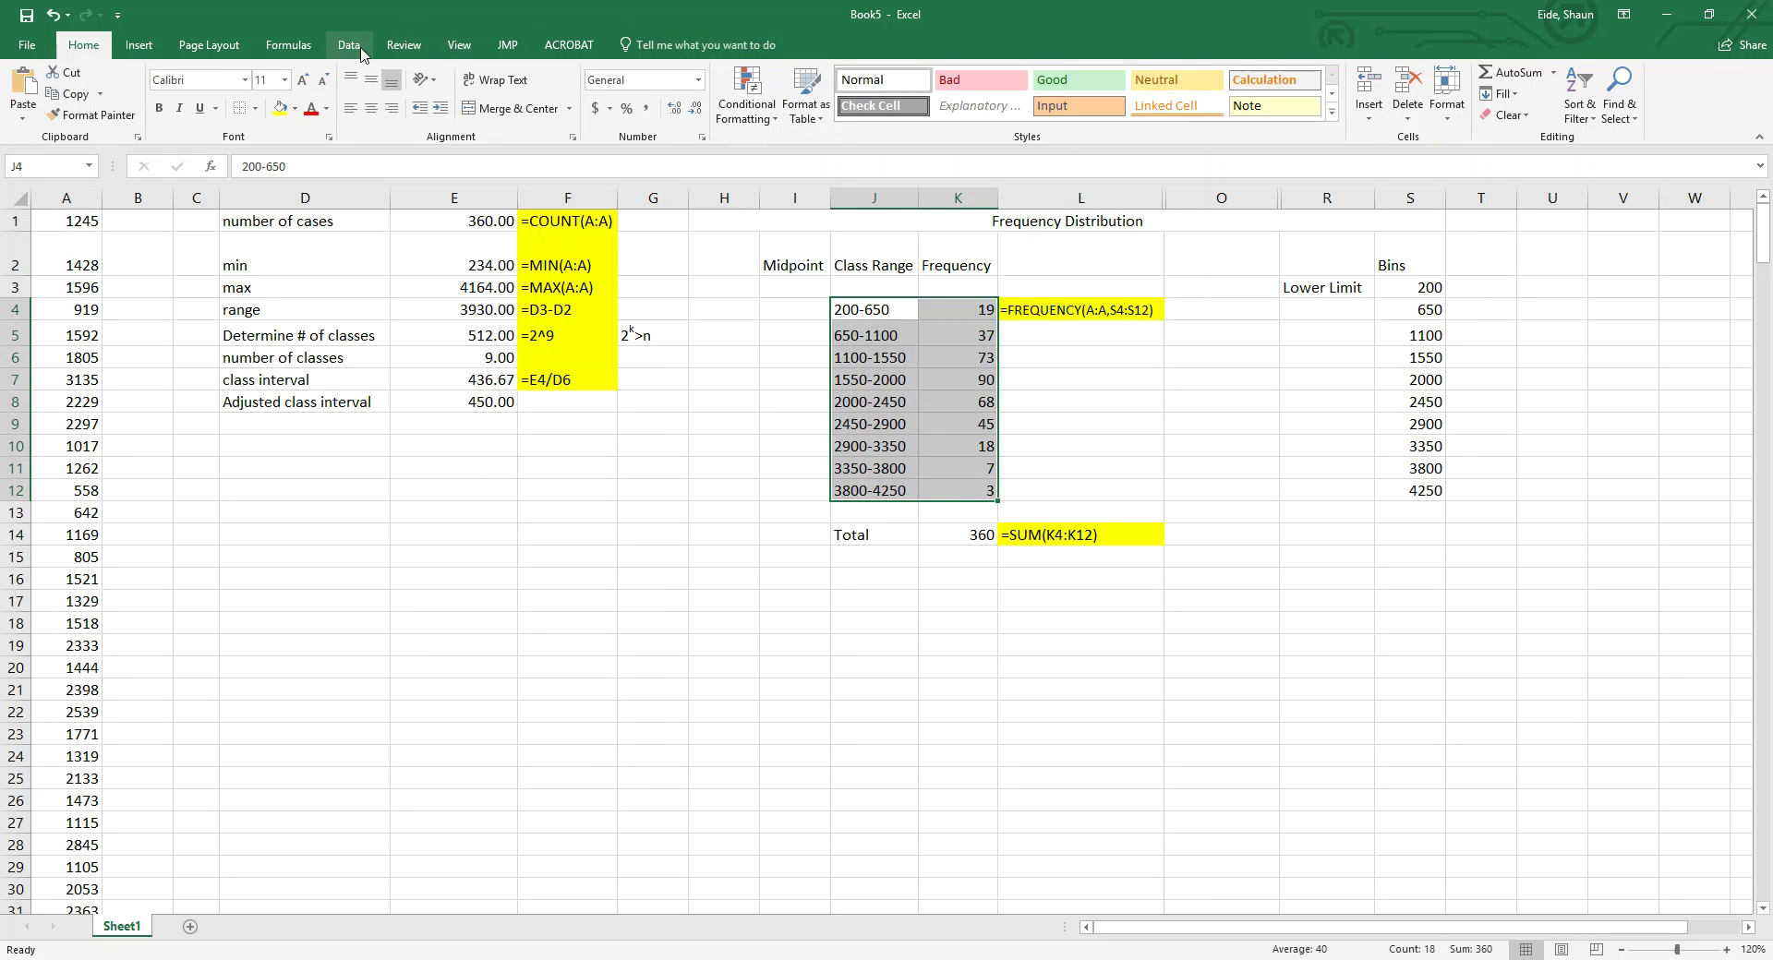
pyautogui.click(139, 44)
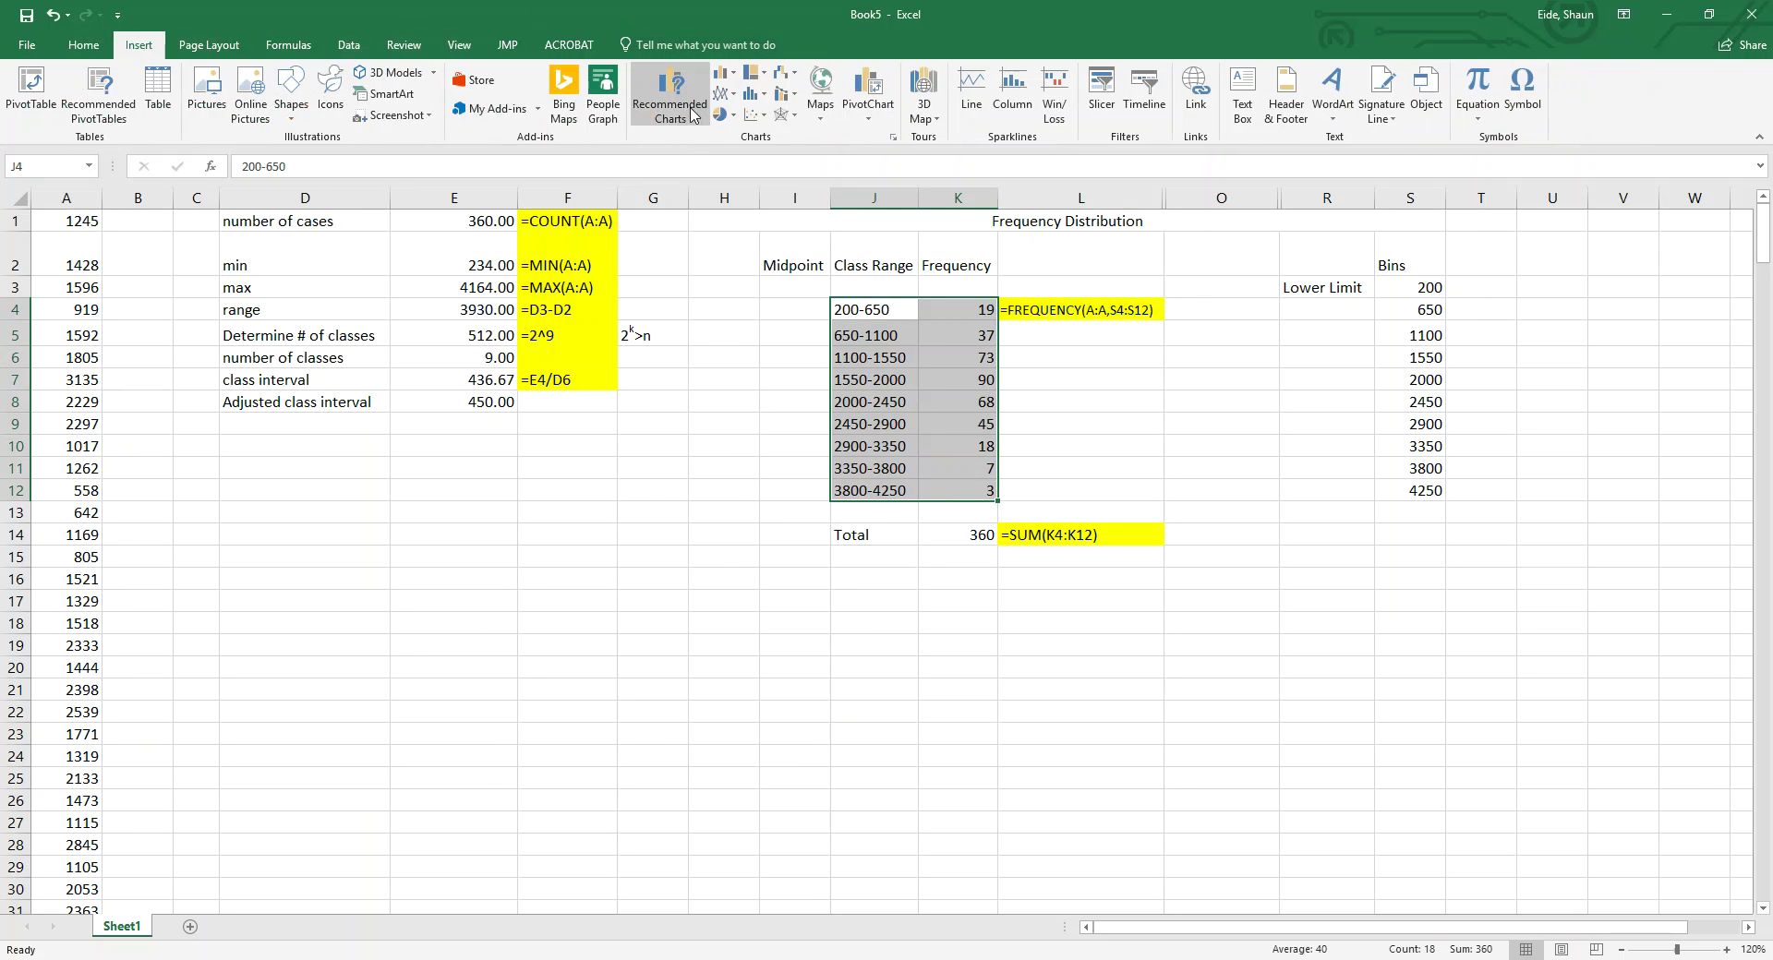
pyautogui.click(685, 113)
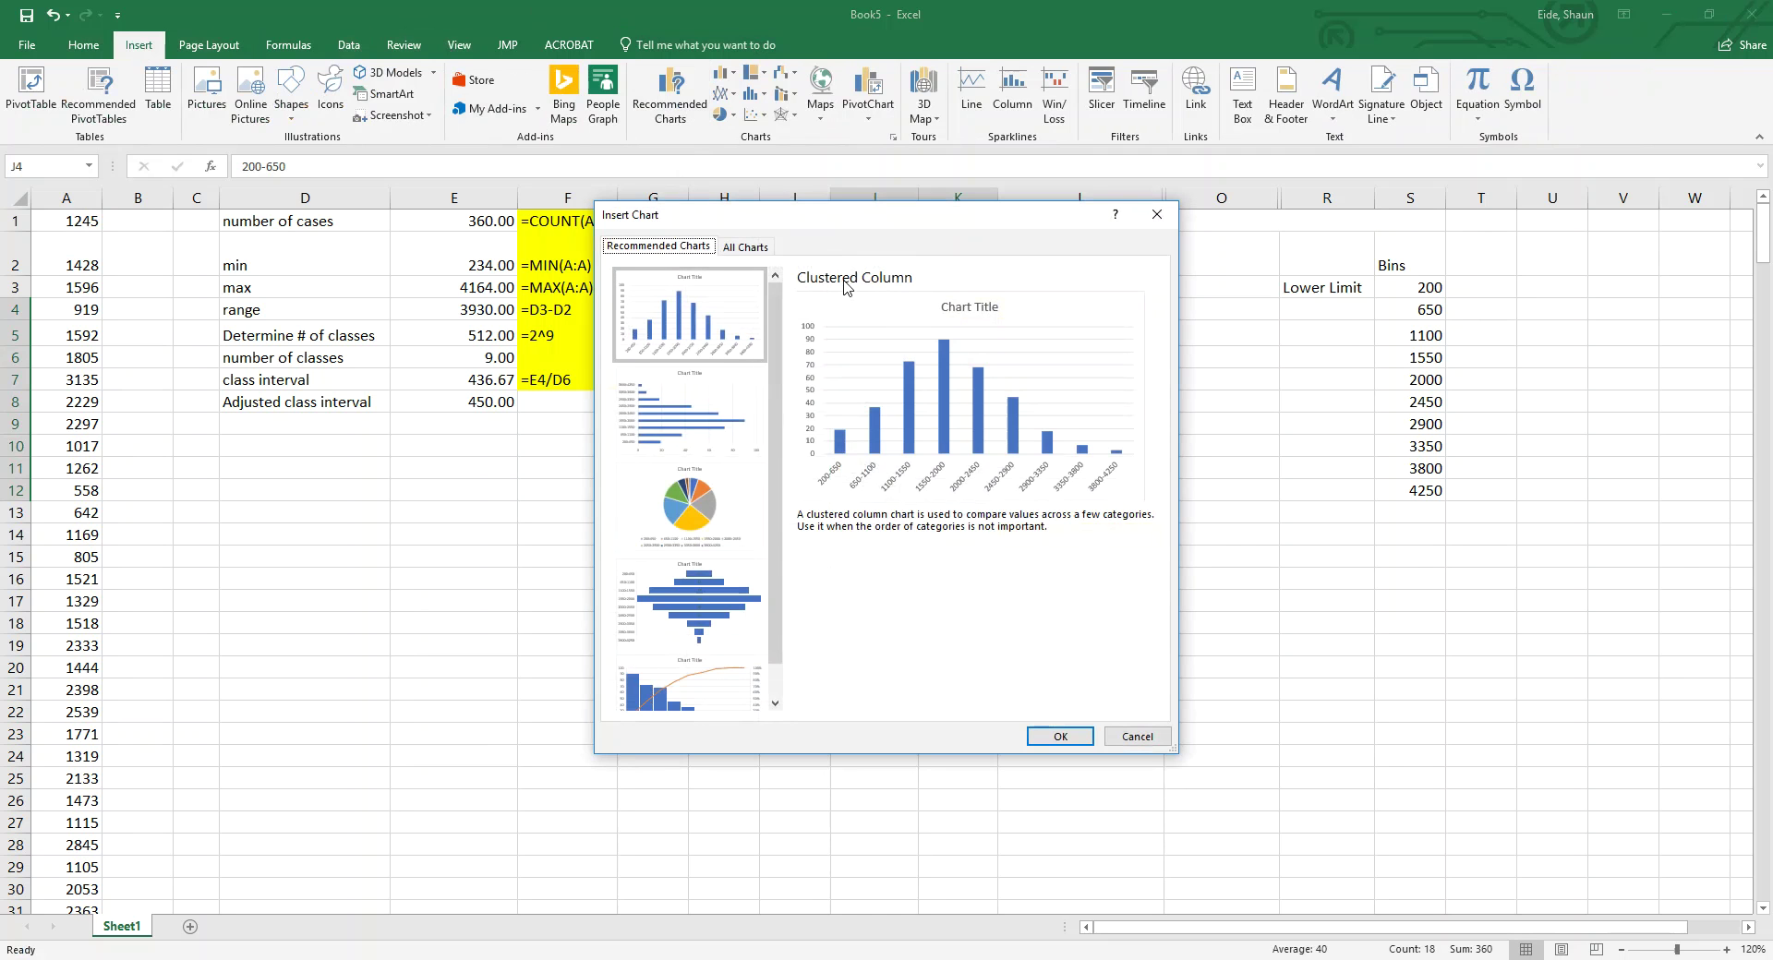
pyautogui.click(1088, 735)
pyautogui.moveTo(766, 423); pyautogui.dragTo(404, 588)
# Step: Format the chart's column series with a series overlap of 0% and a gap width of 3%
pyautogui.doubleClick(601, 545)
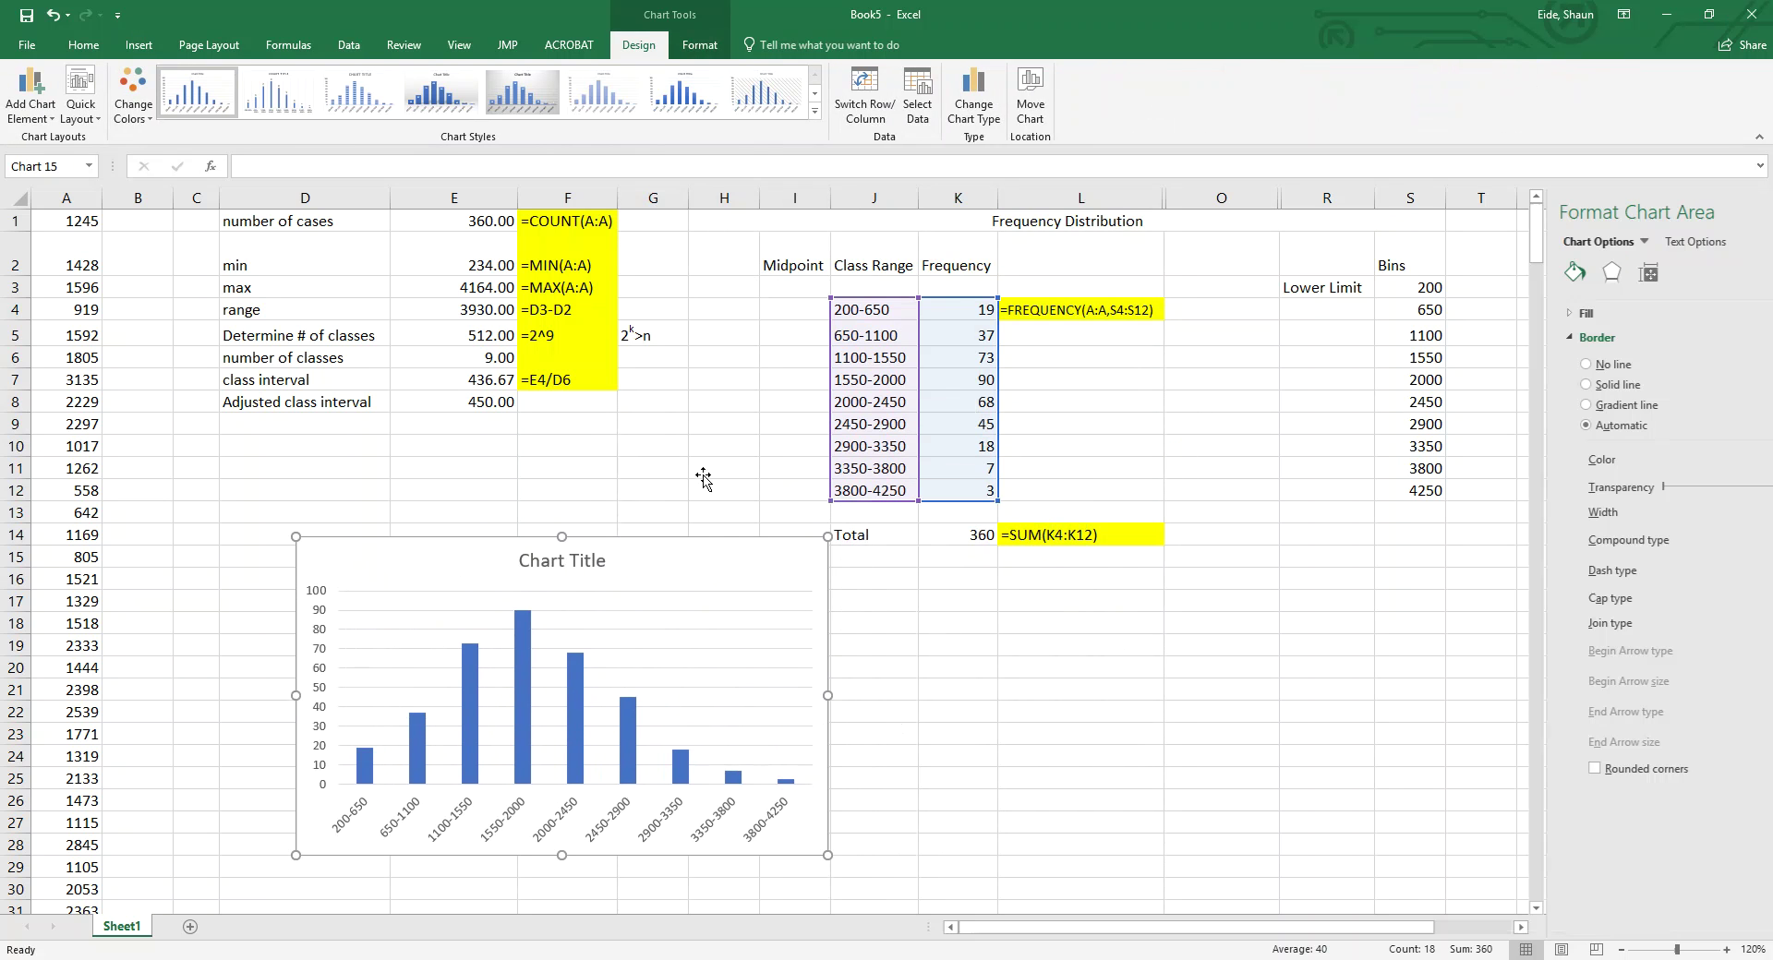
pyautogui.click(579, 693)
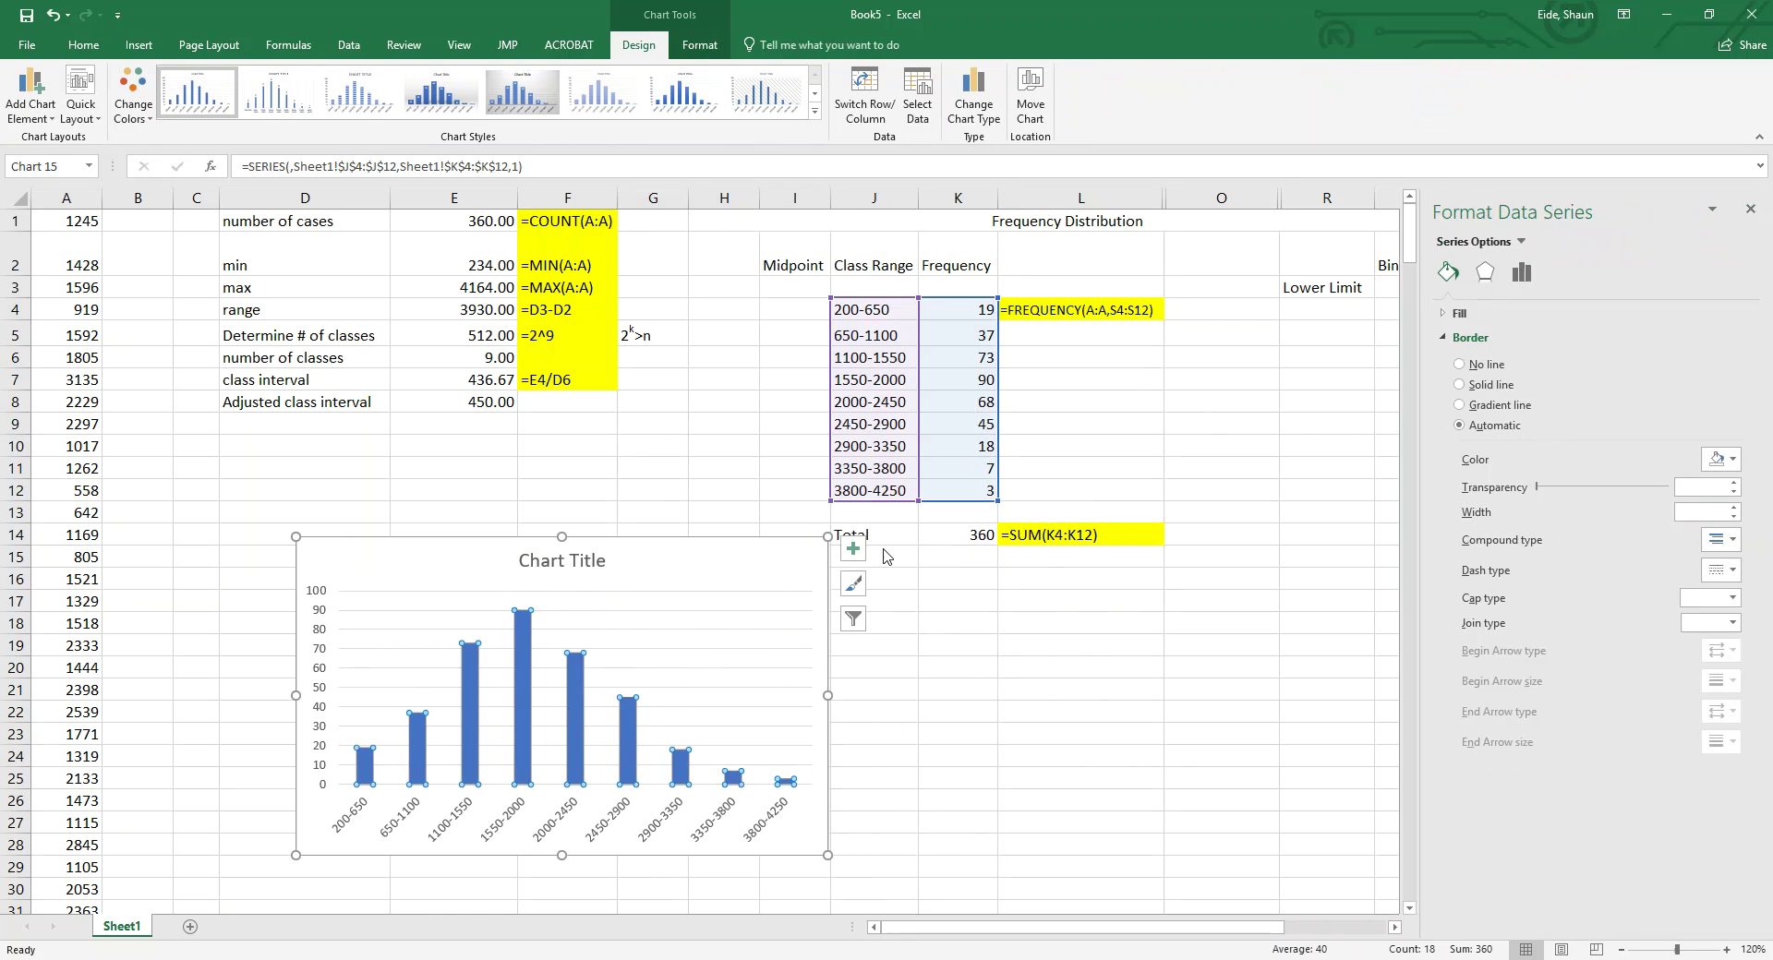
pyautogui.click(1522, 274)
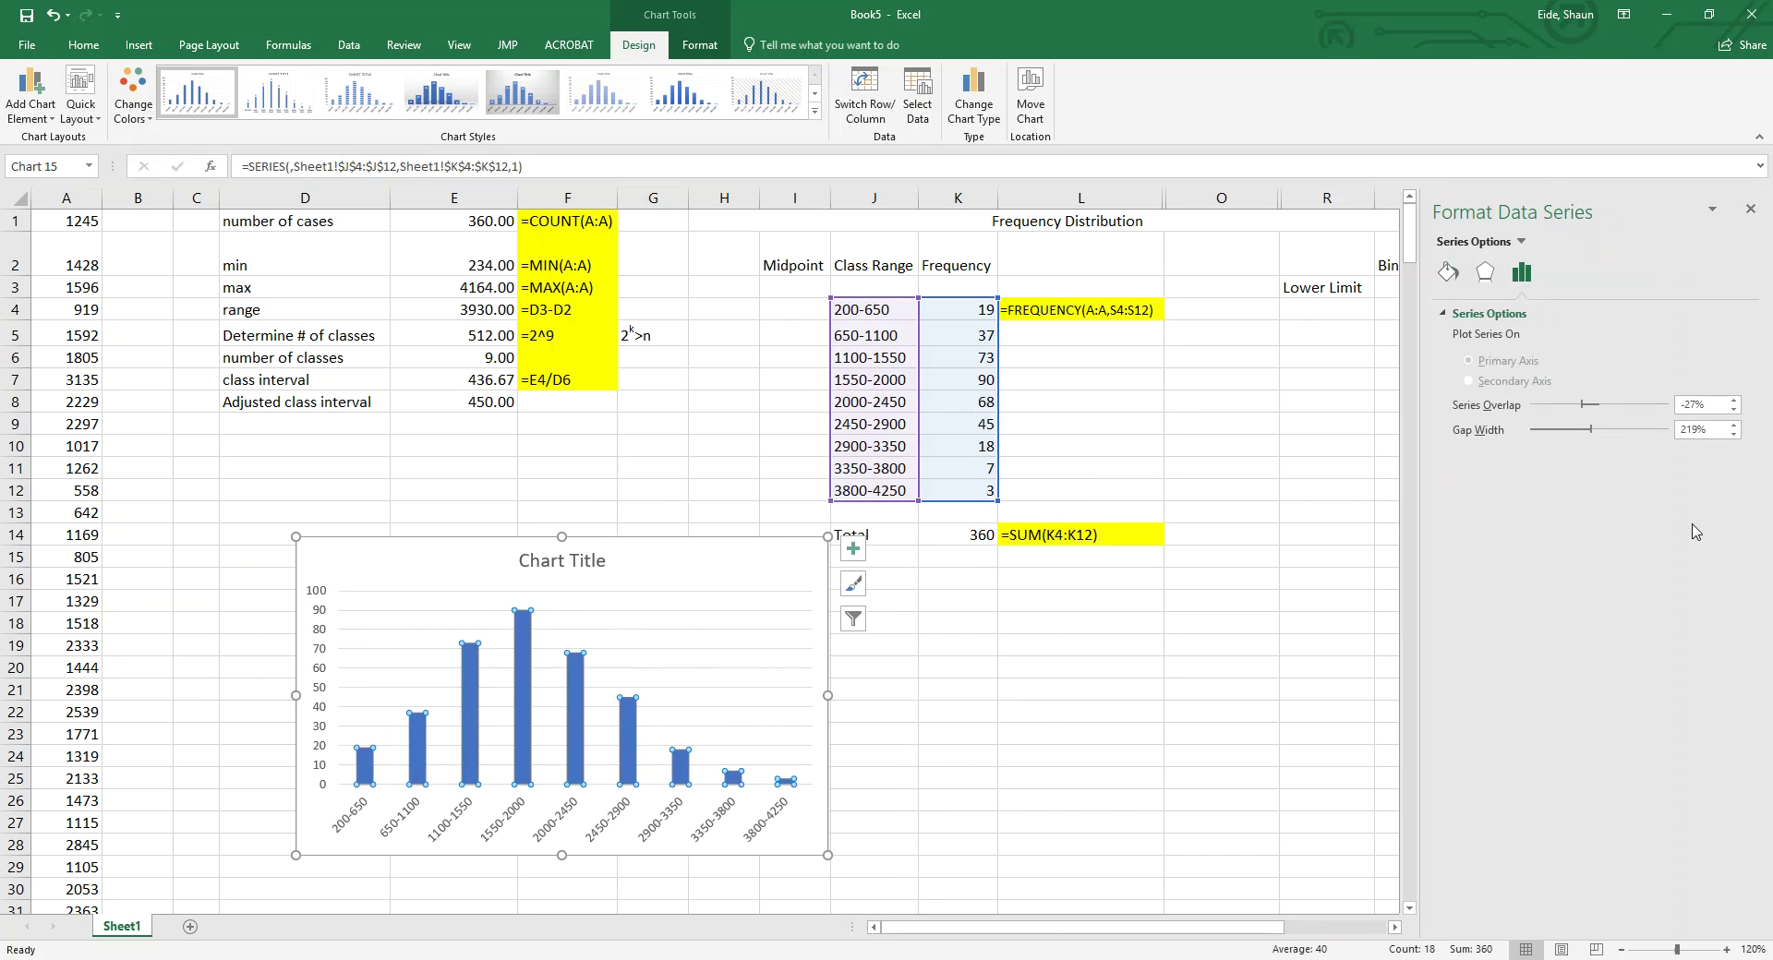
pyautogui.doubleClick(1690, 405)
pyautogui.write('0')
pyautogui.press('Tab')
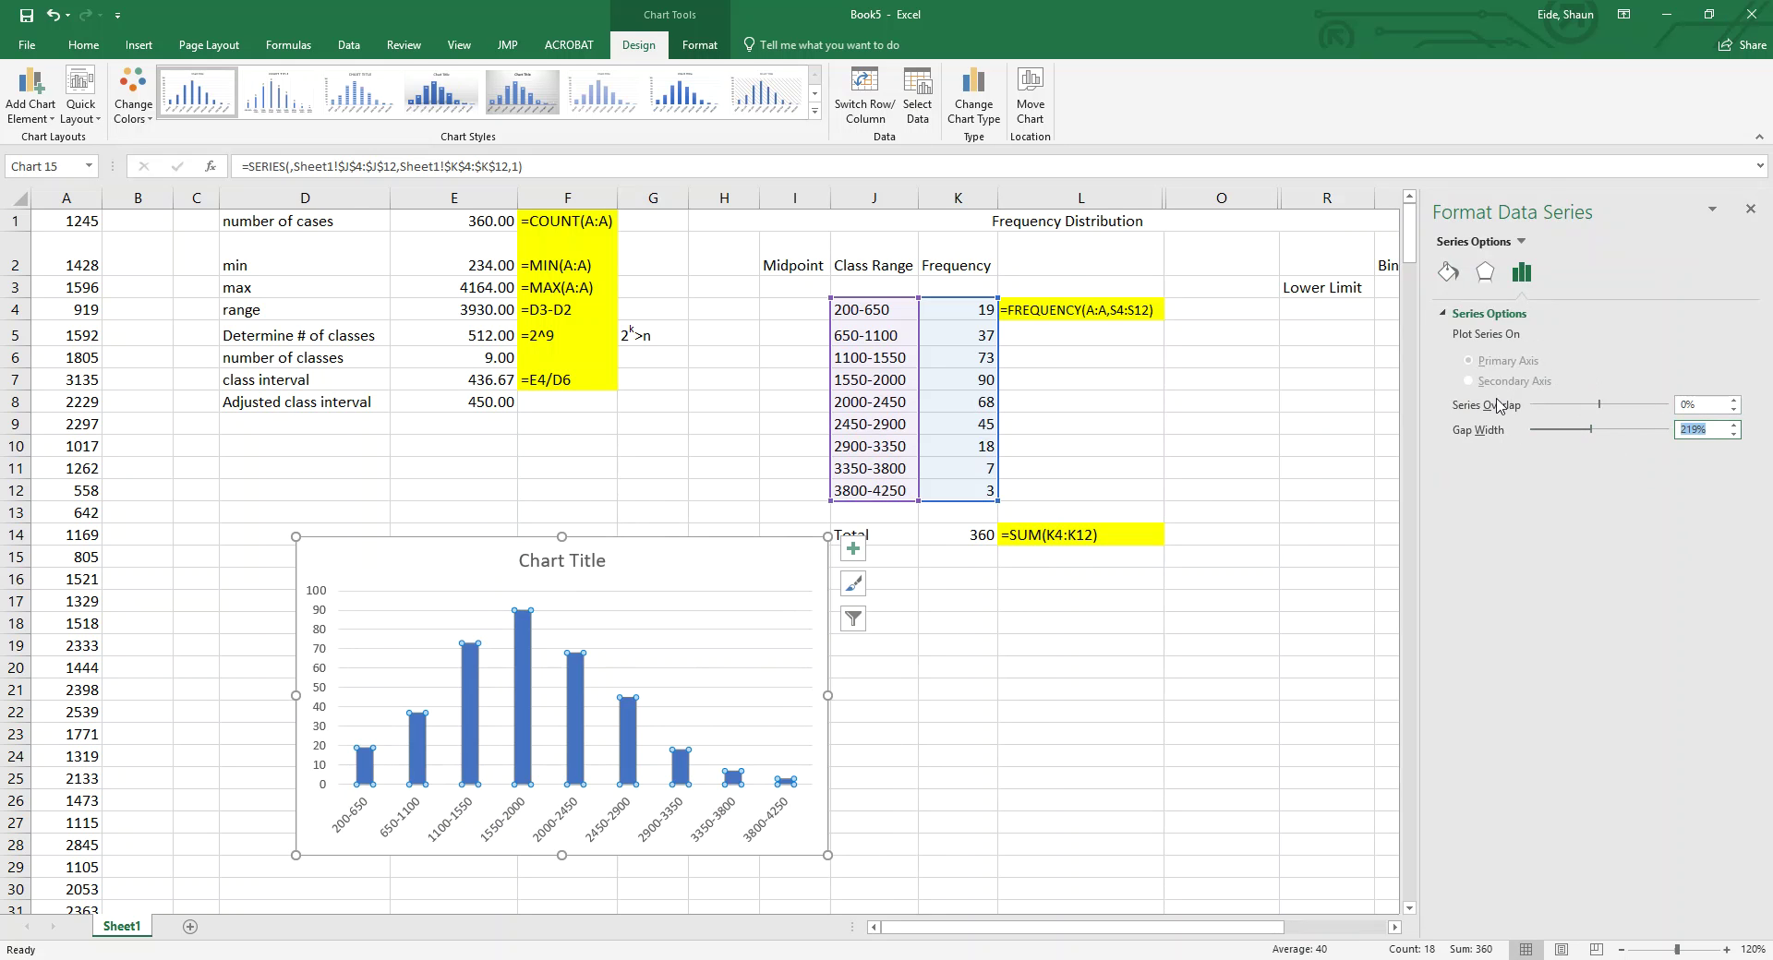
pyautogui.write('3')
pyautogui.press('Return')
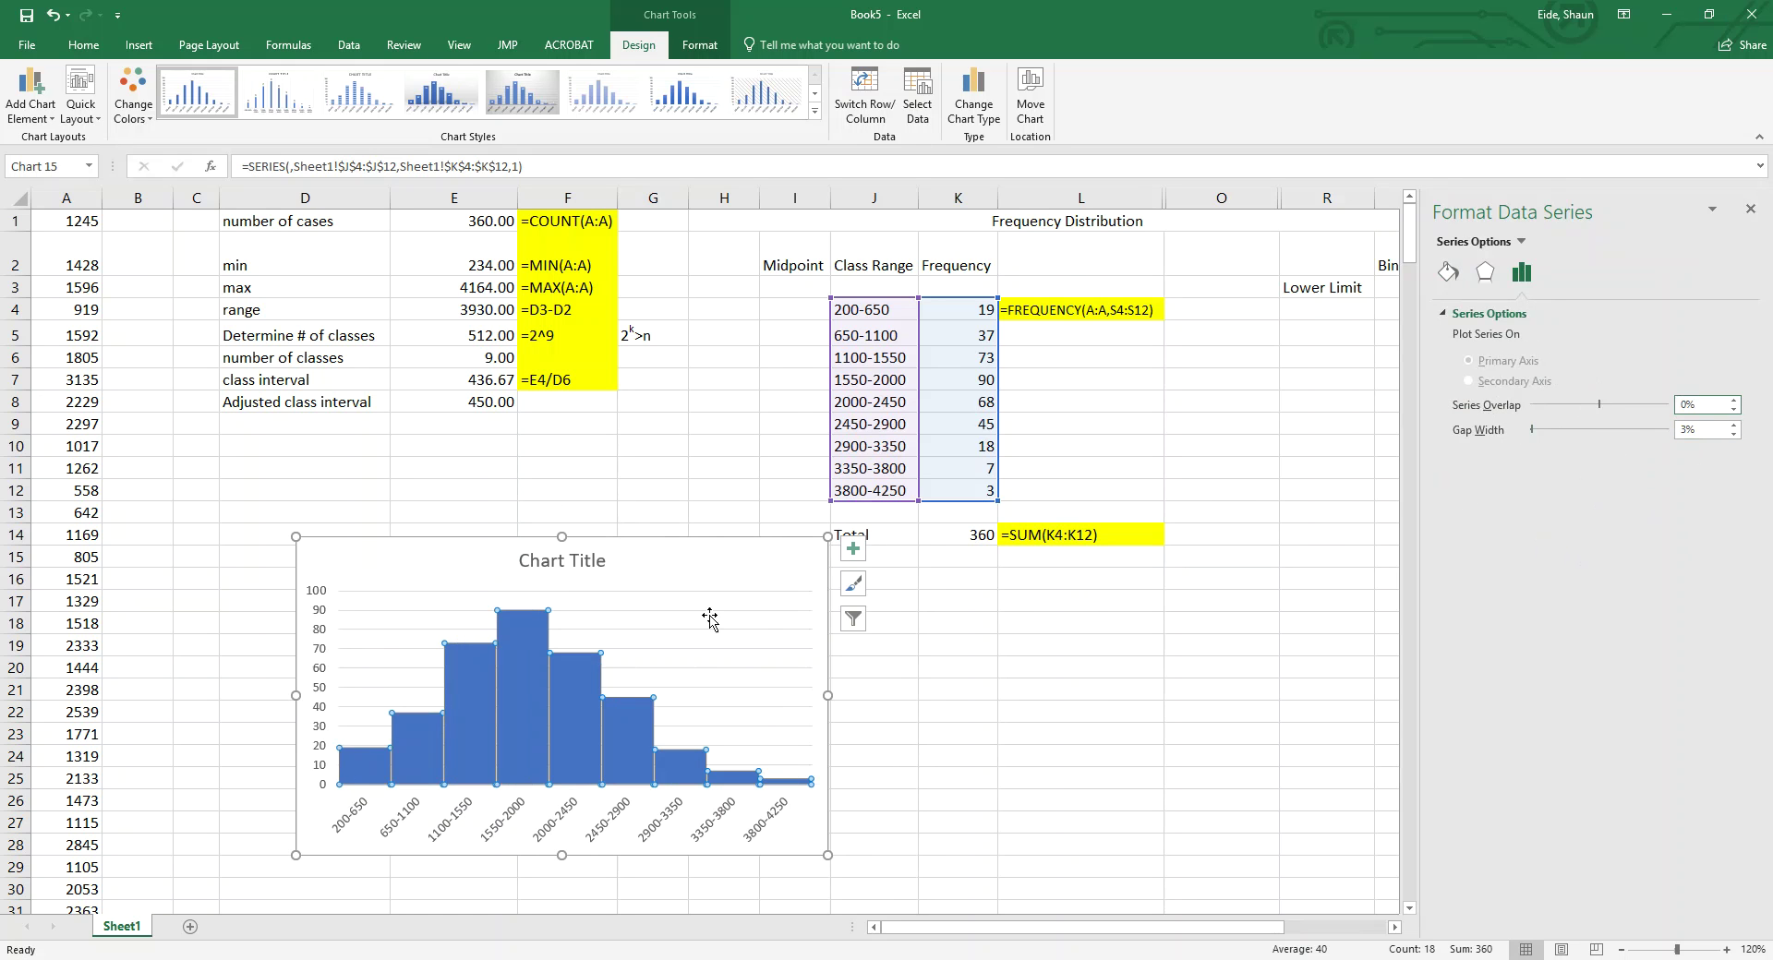
# Step: Replace the chart title with "Frequency Distribution"
pyautogui.click(587, 562)
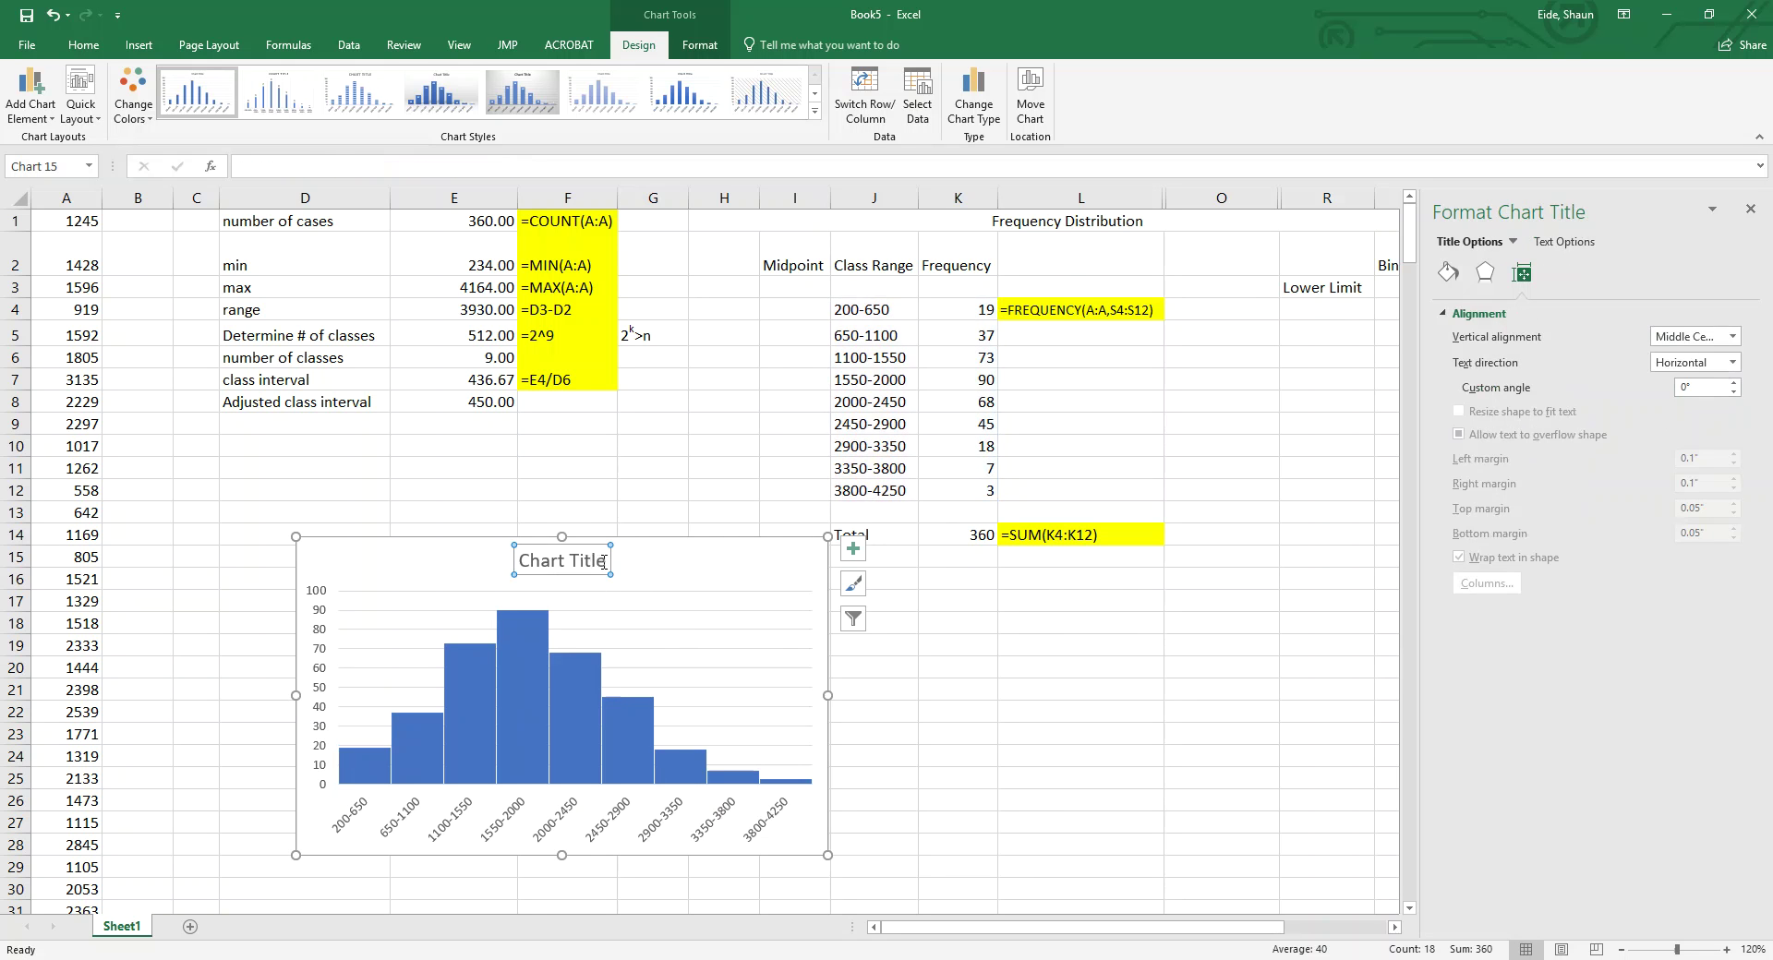
pyautogui.tripleClick(603, 562)
pyautogui.write('Fr')
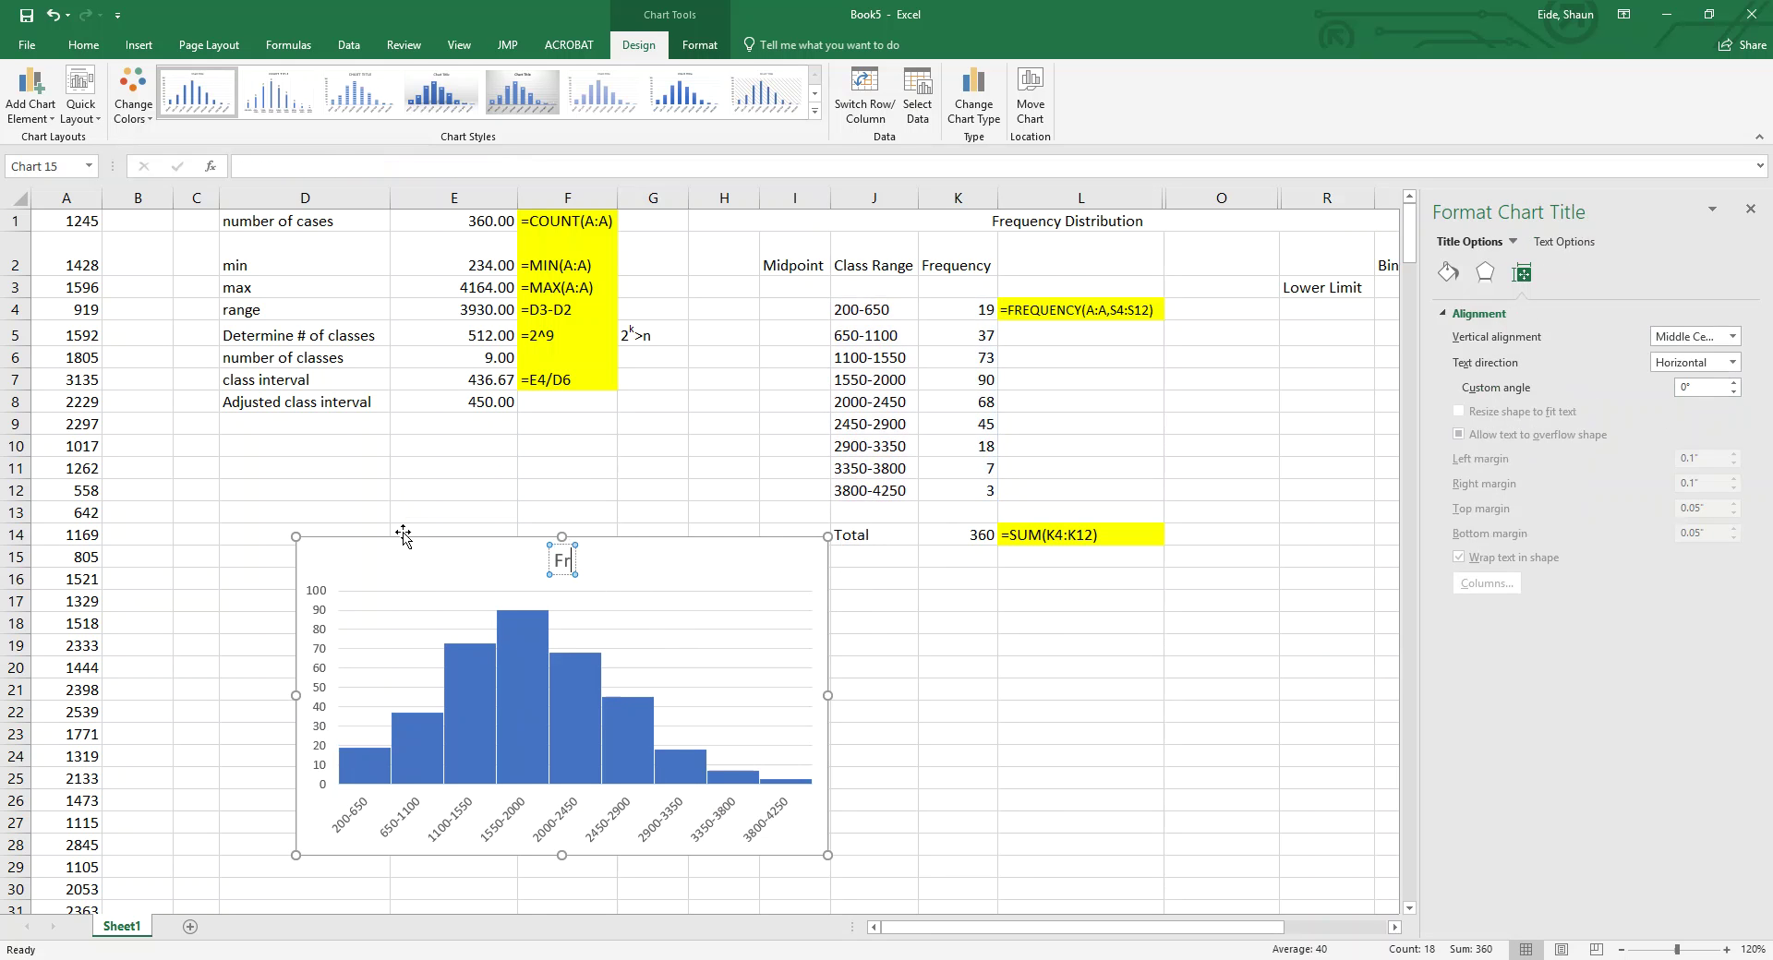
pyautogui.write('equency')
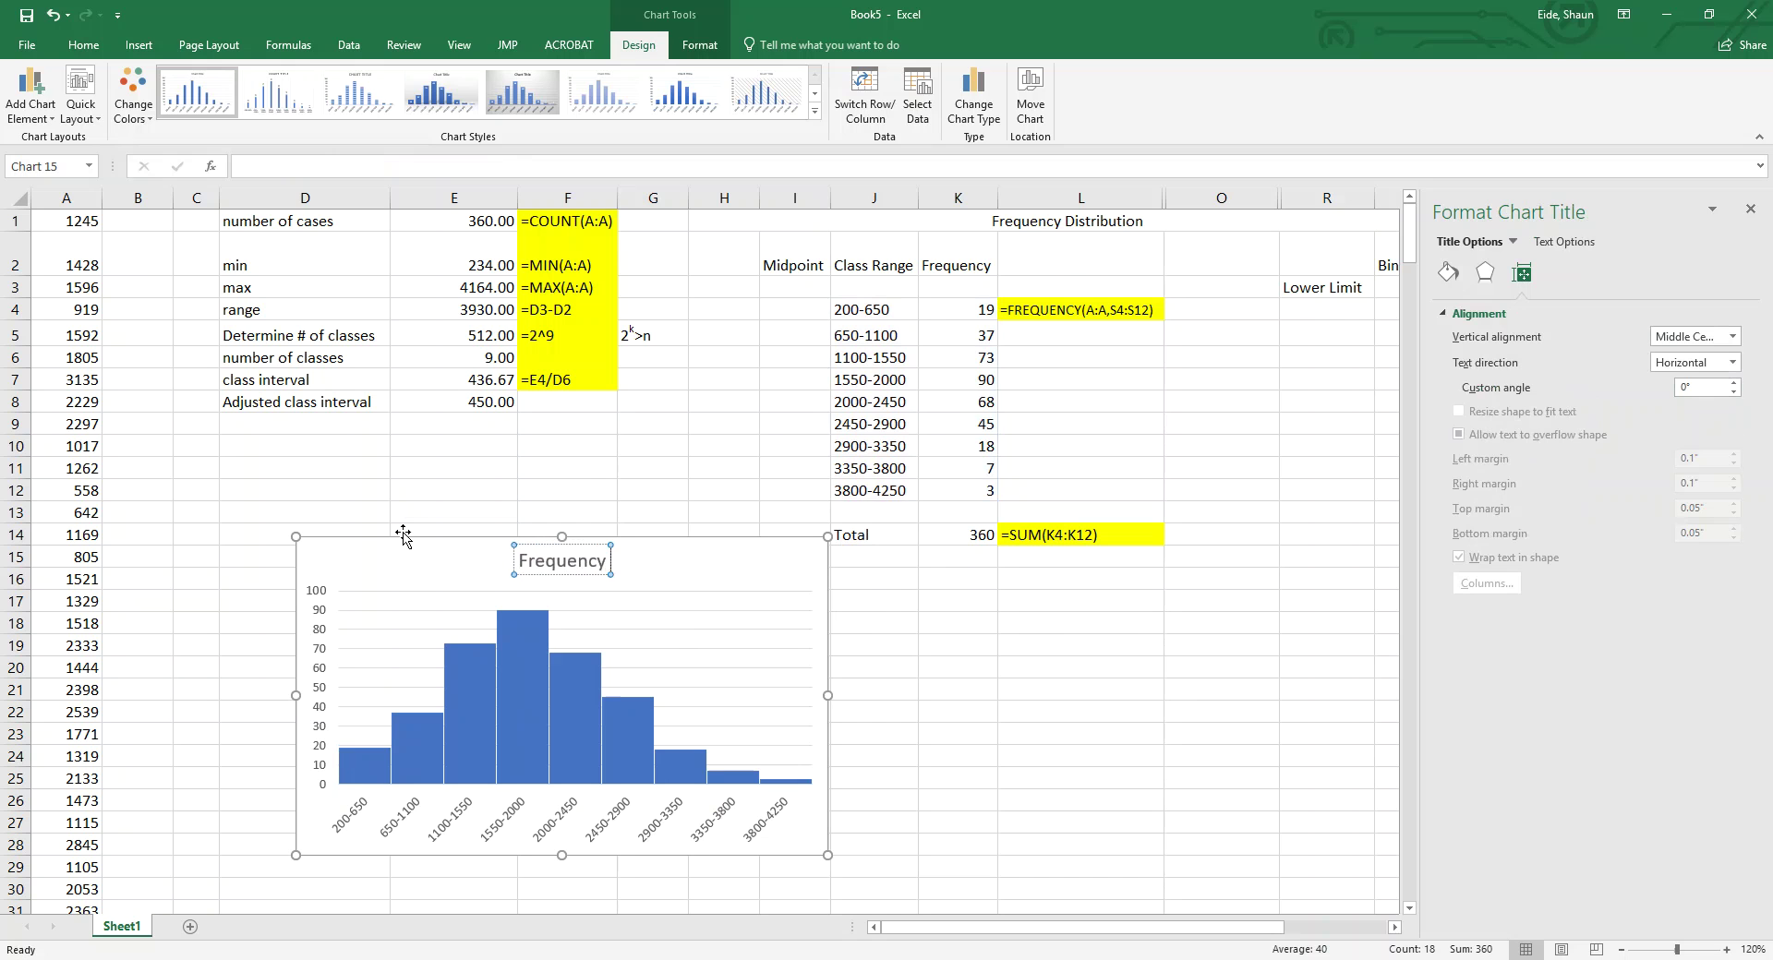
pyautogui.write(' Distribution')
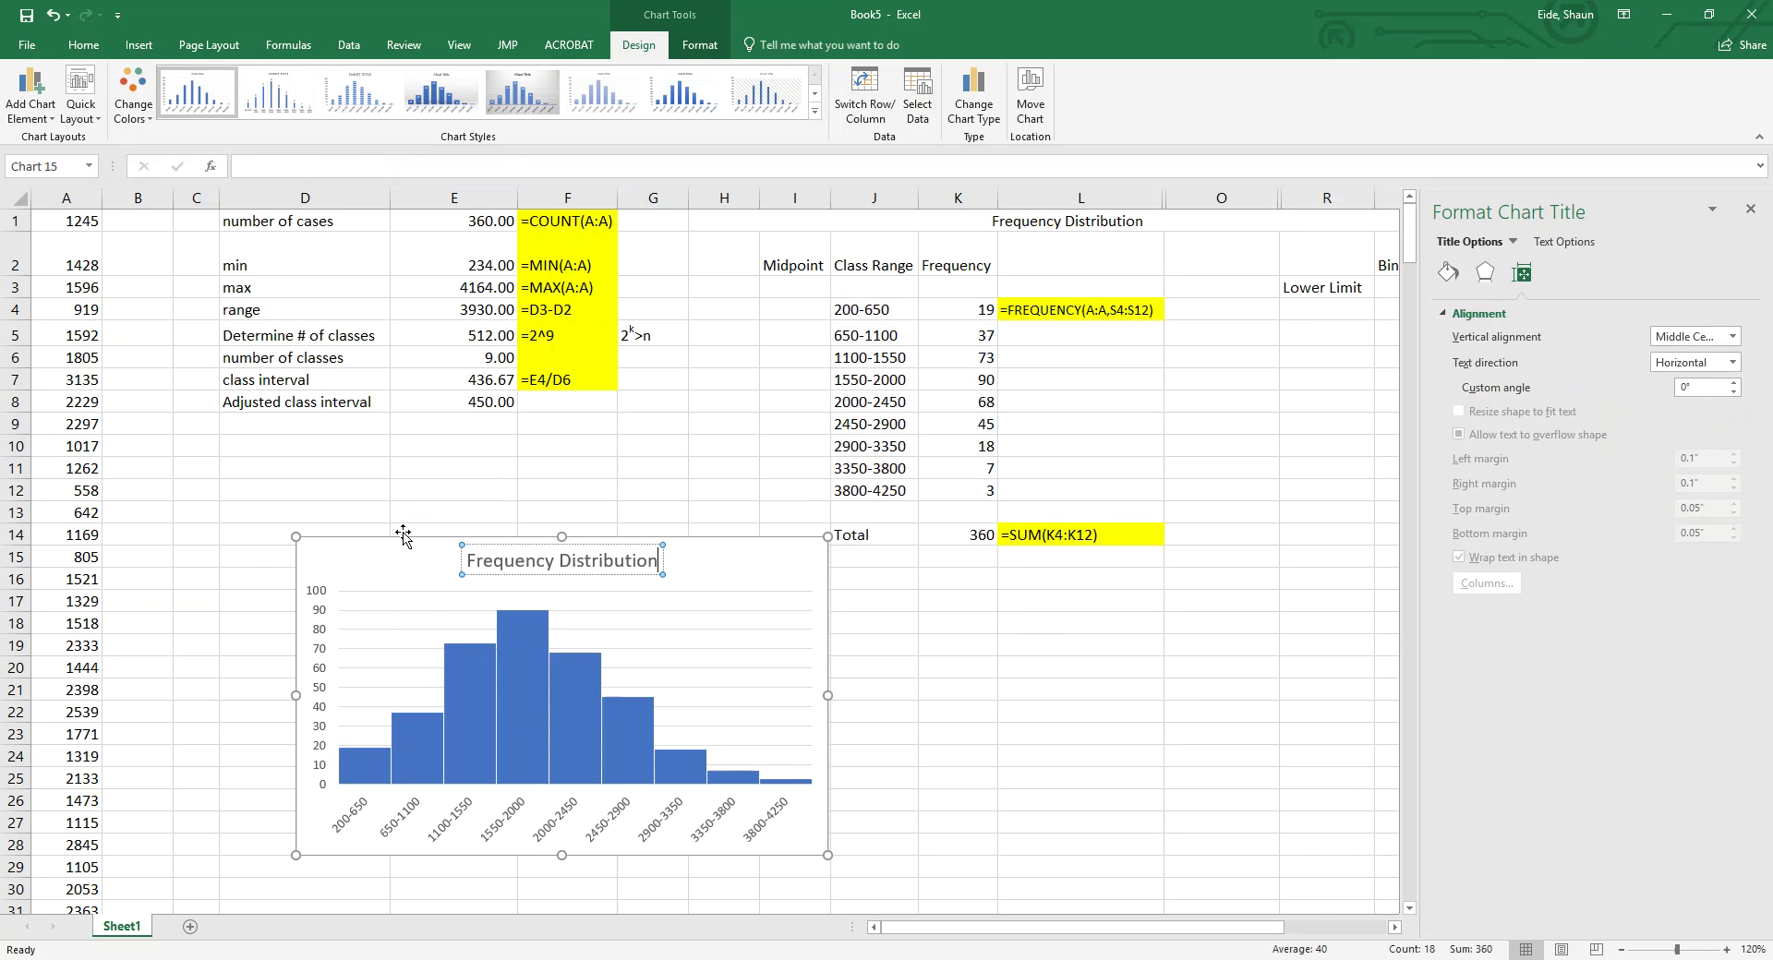
# Step: Move the chart so it spans columns C to G from about row 16, and deselect it
pyautogui.click(404, 537)
pyautogui.moveTo(730, 568); pyautogui.dragTo(621, 601)
pyautogui.click(867, 645)
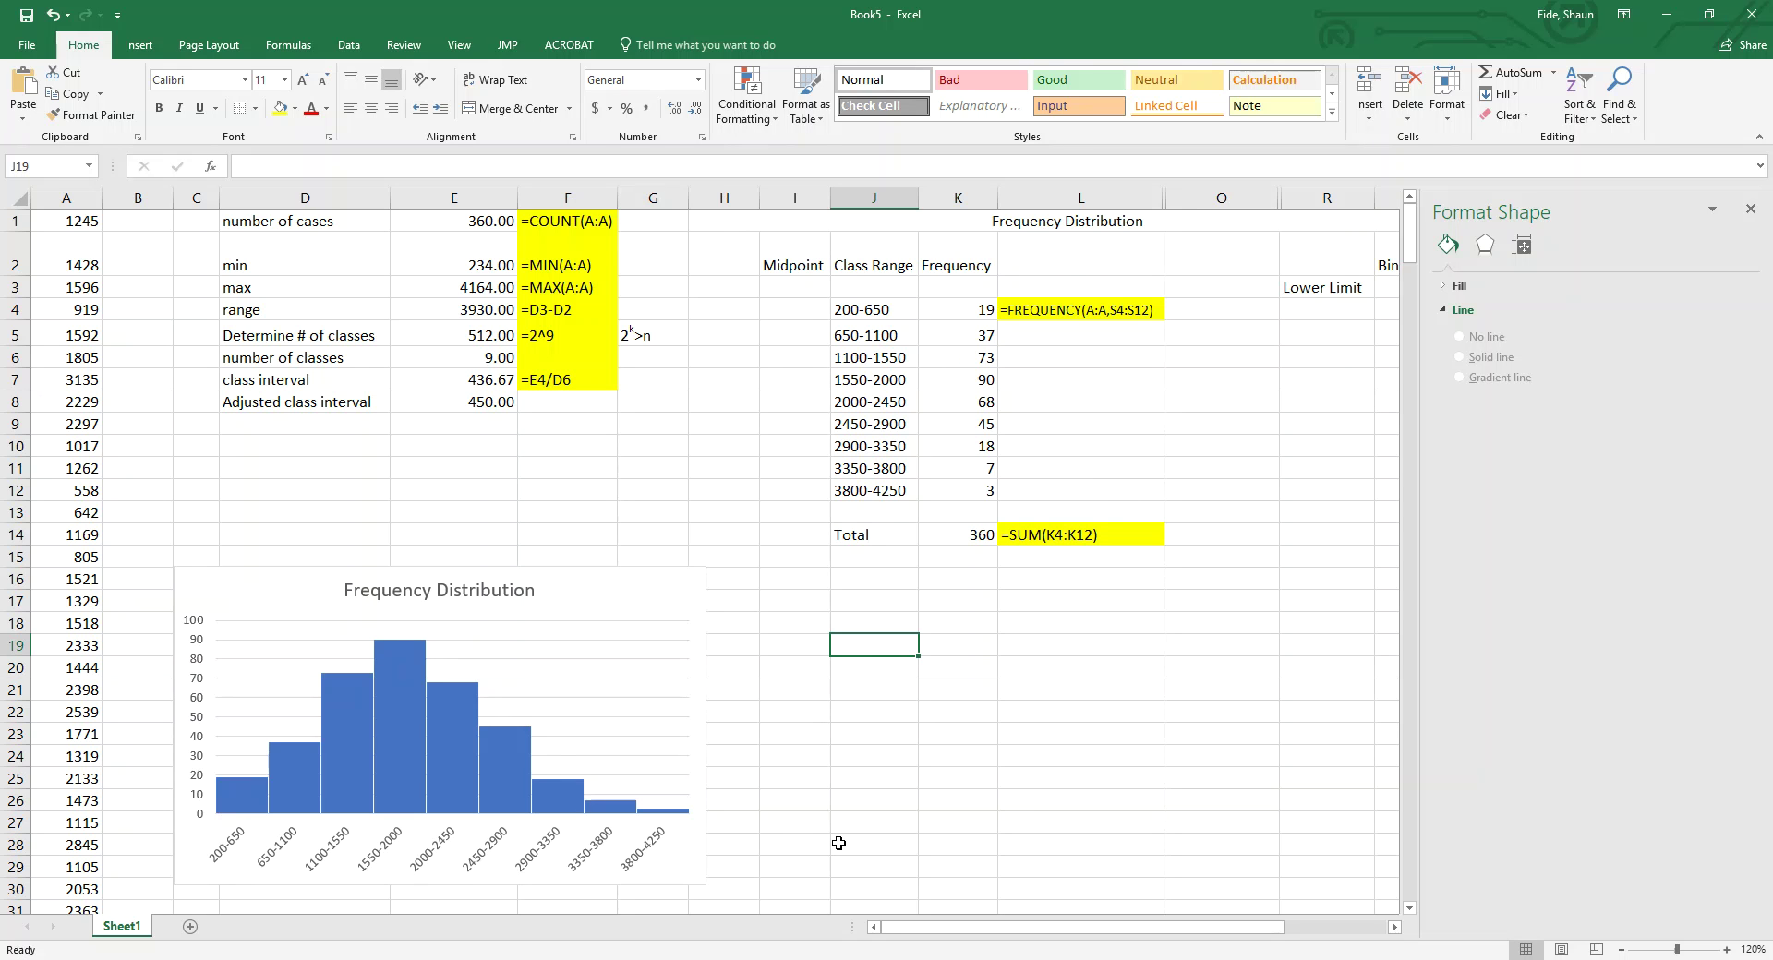
pyautogui.click(903, 692)
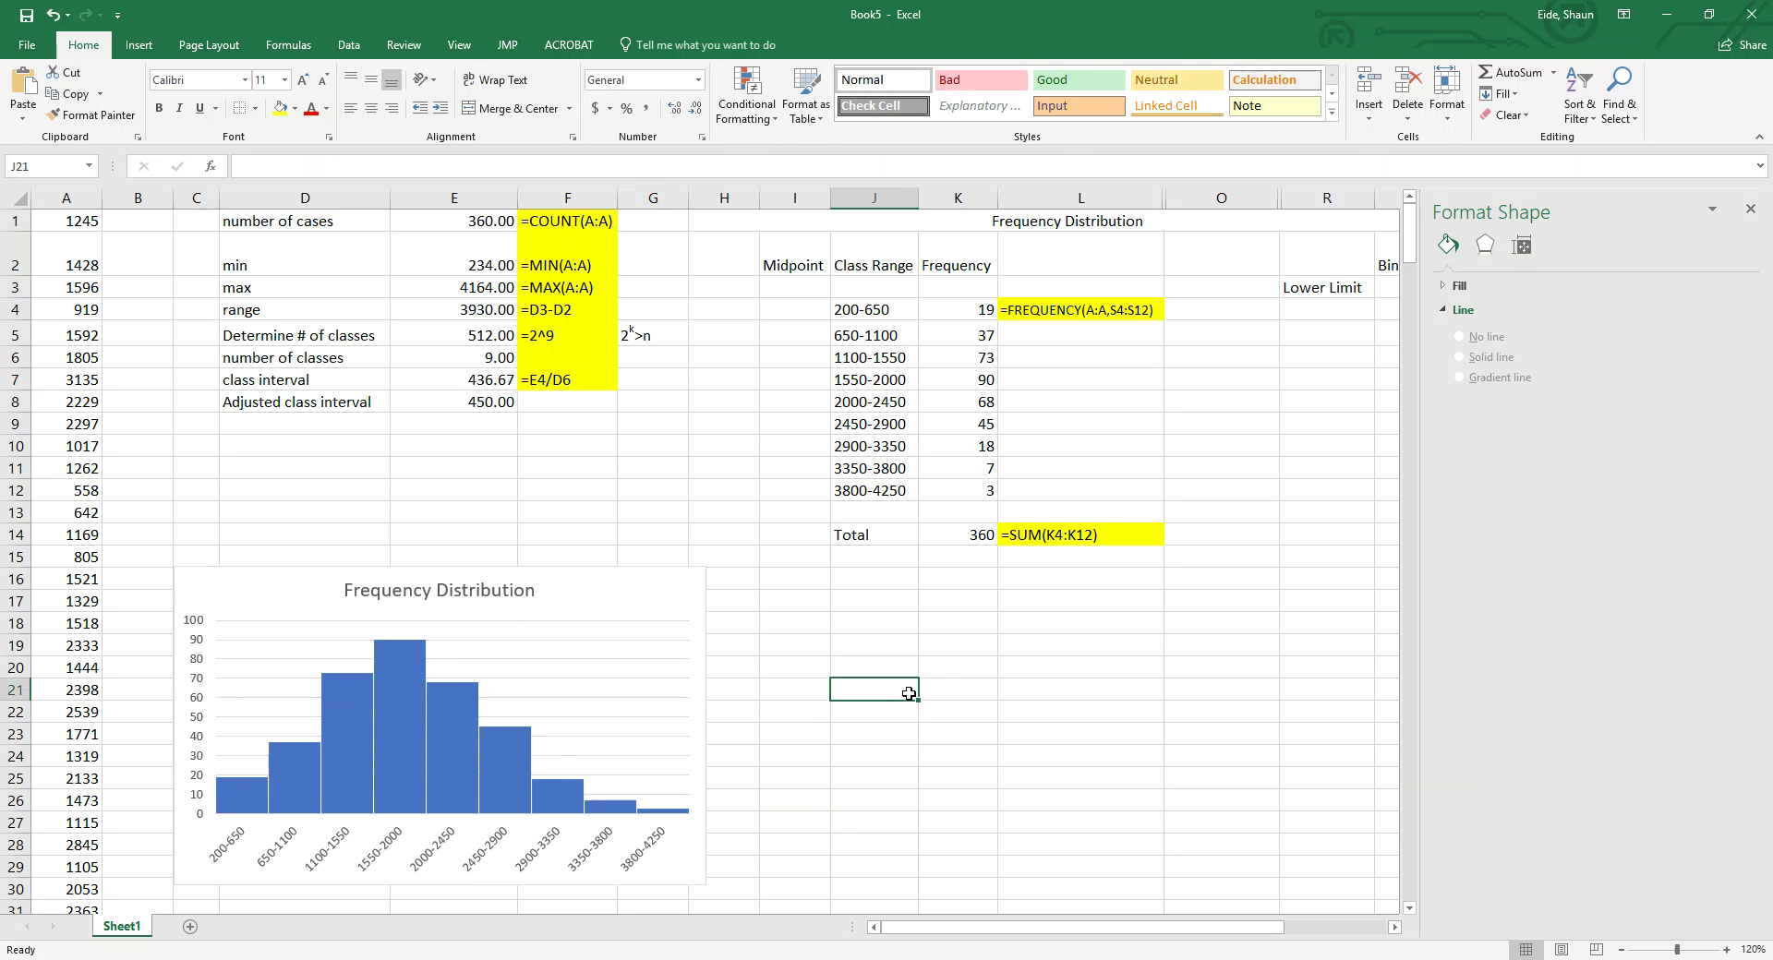
# Step: Unhide the hidden columns between L and O beside the frequency table
pyautogui.click(938, 637)
pyautogui.press('Right')
pyautogui.press('Right')
pyautogui.press('Right')
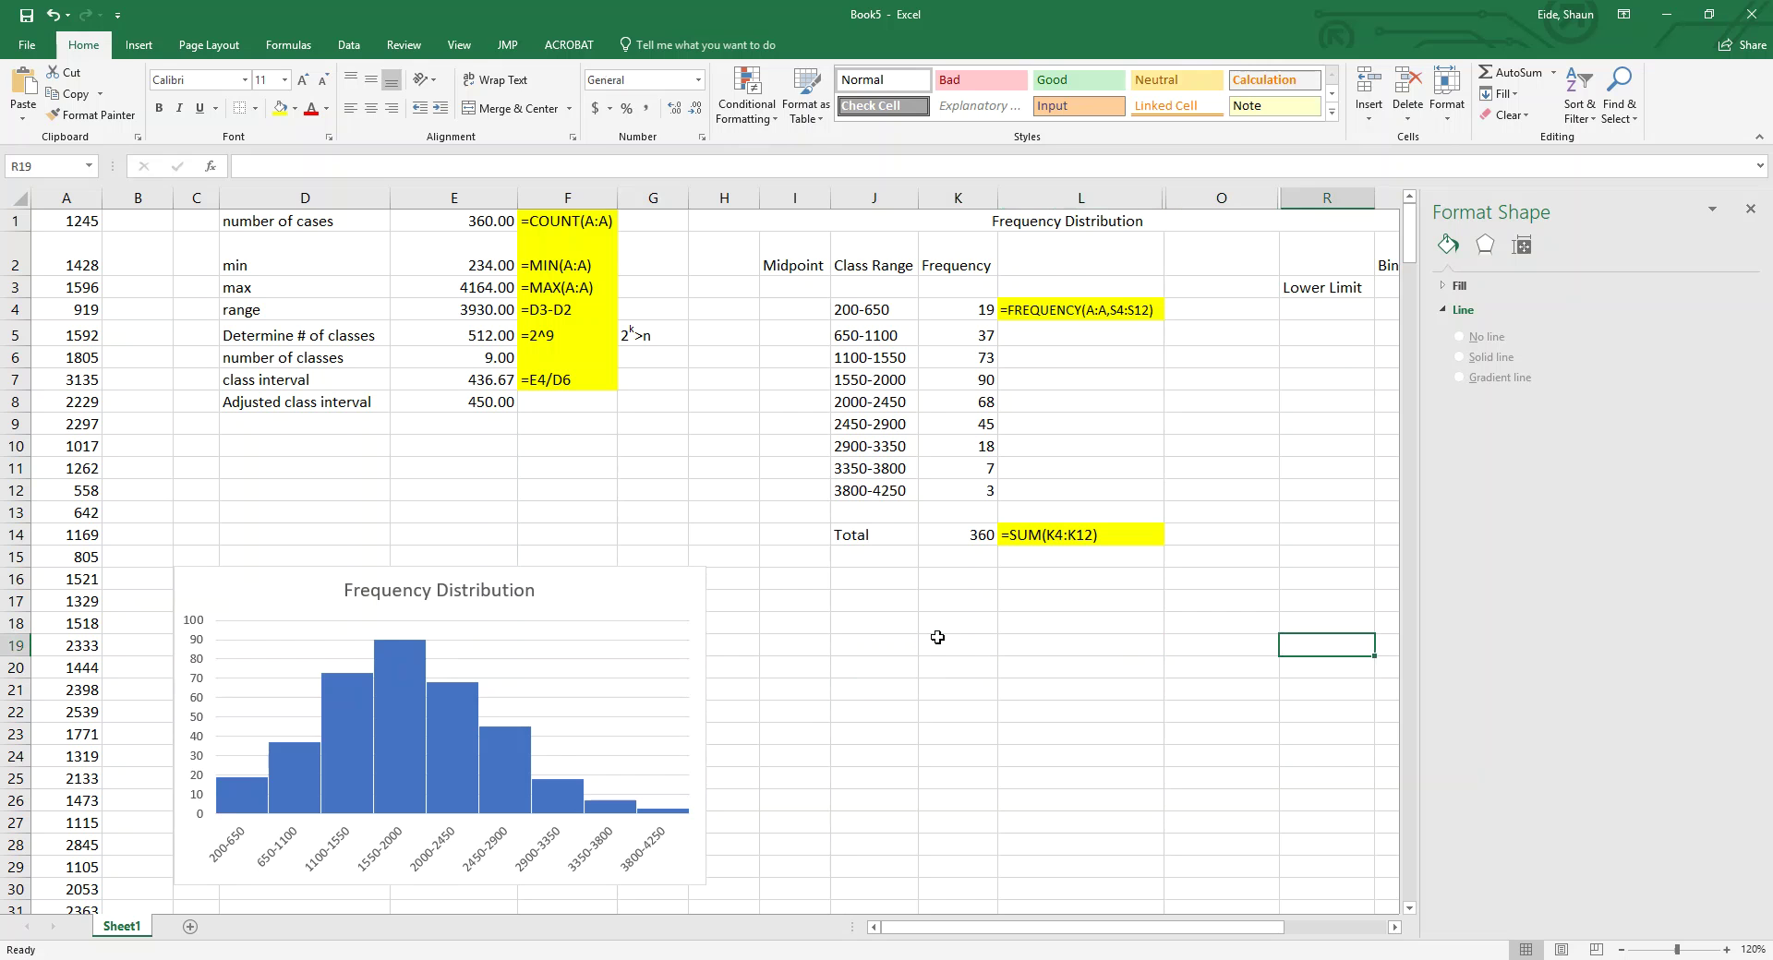
pyautogui.click(1088, 408)
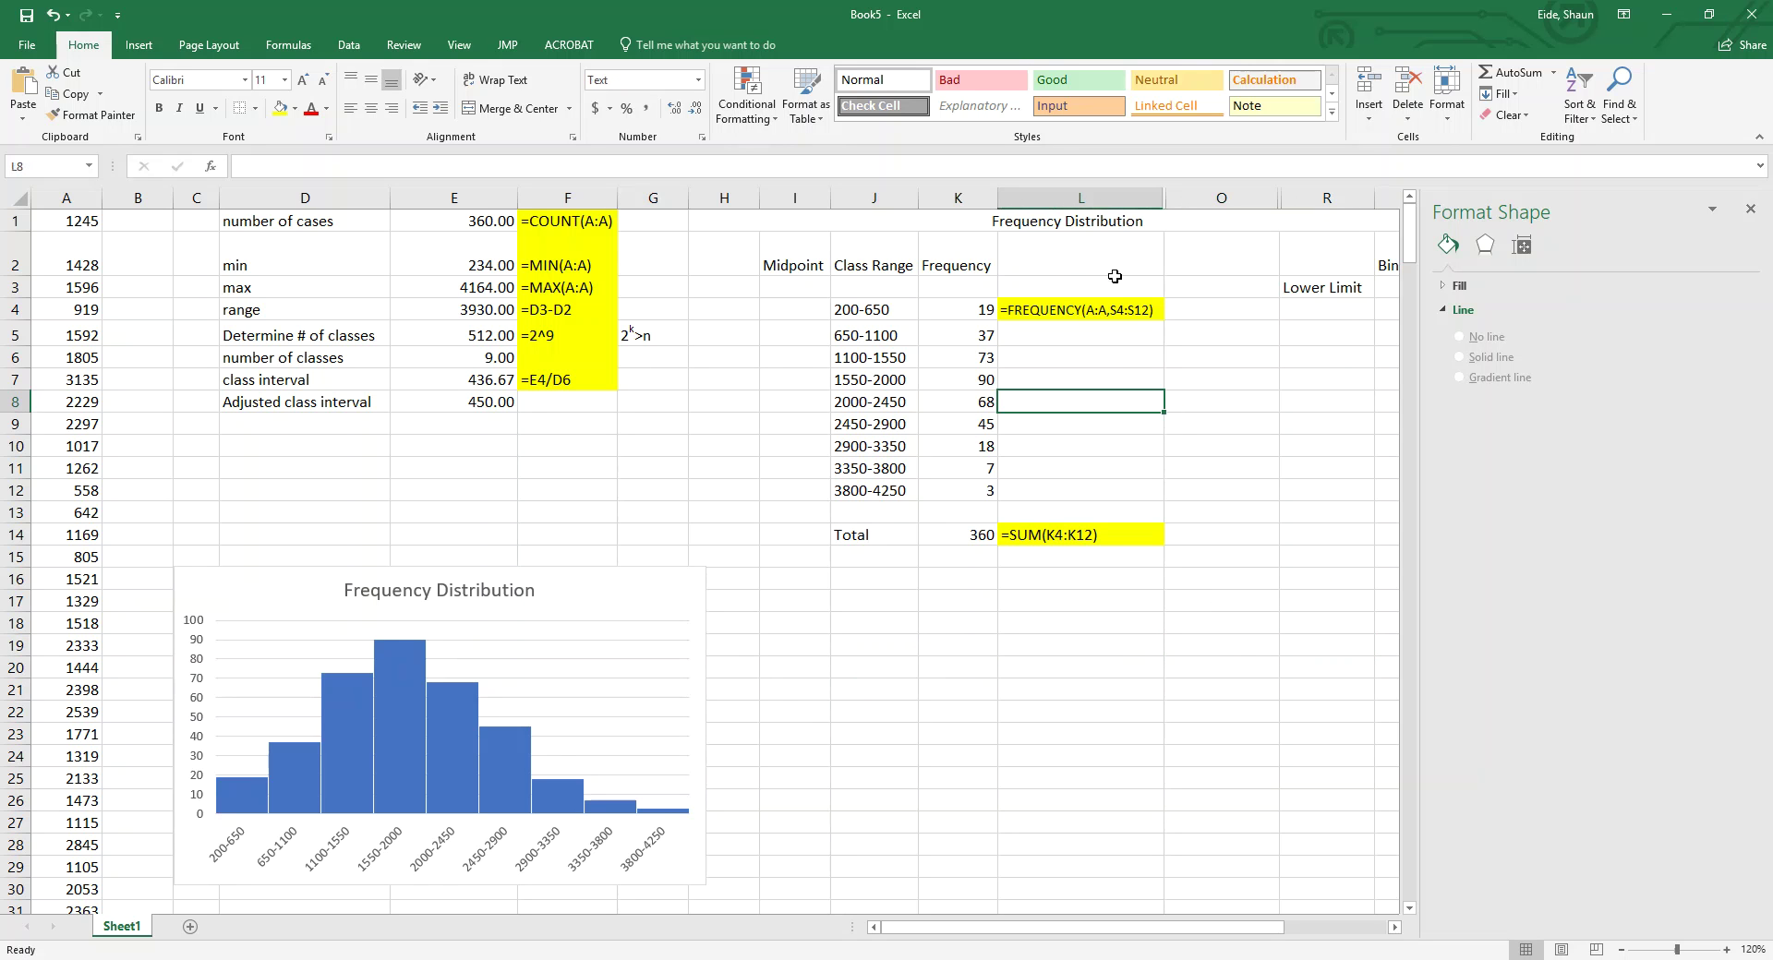
pyautogui.click(1129, 196)
pyautogui.moveTo(1128, 195); pyautogui.dragTo(1187, 198)
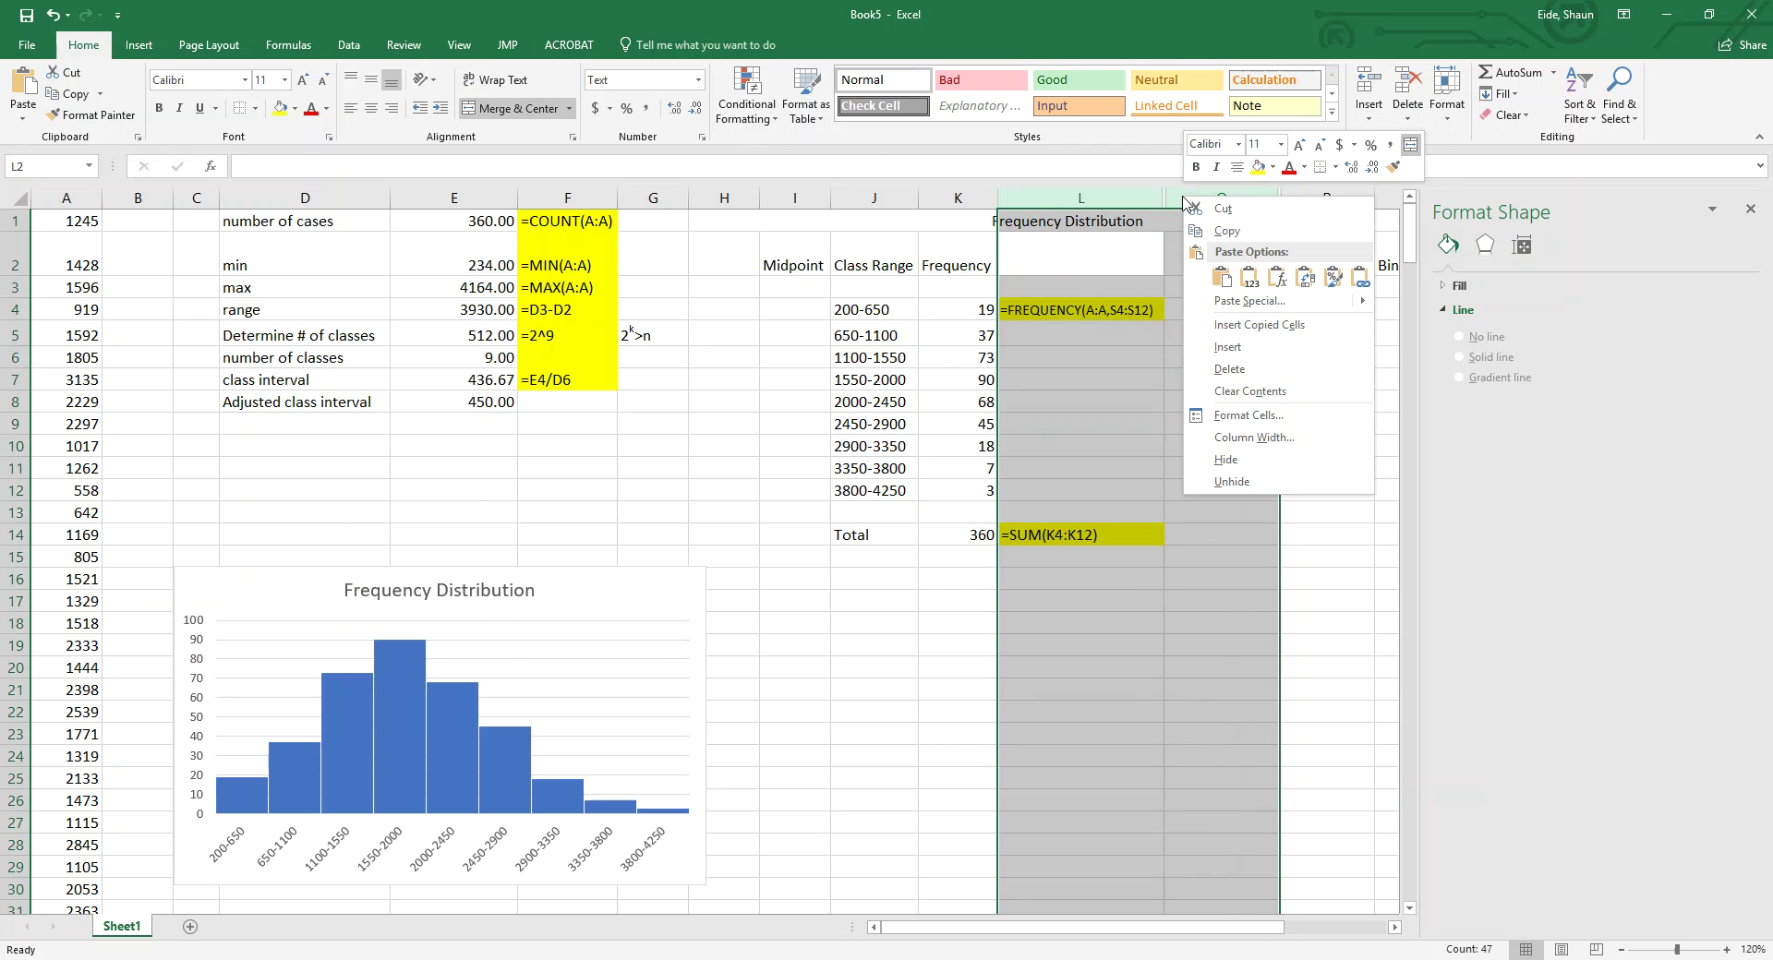
pyautogui.rightClick(1186, 198)
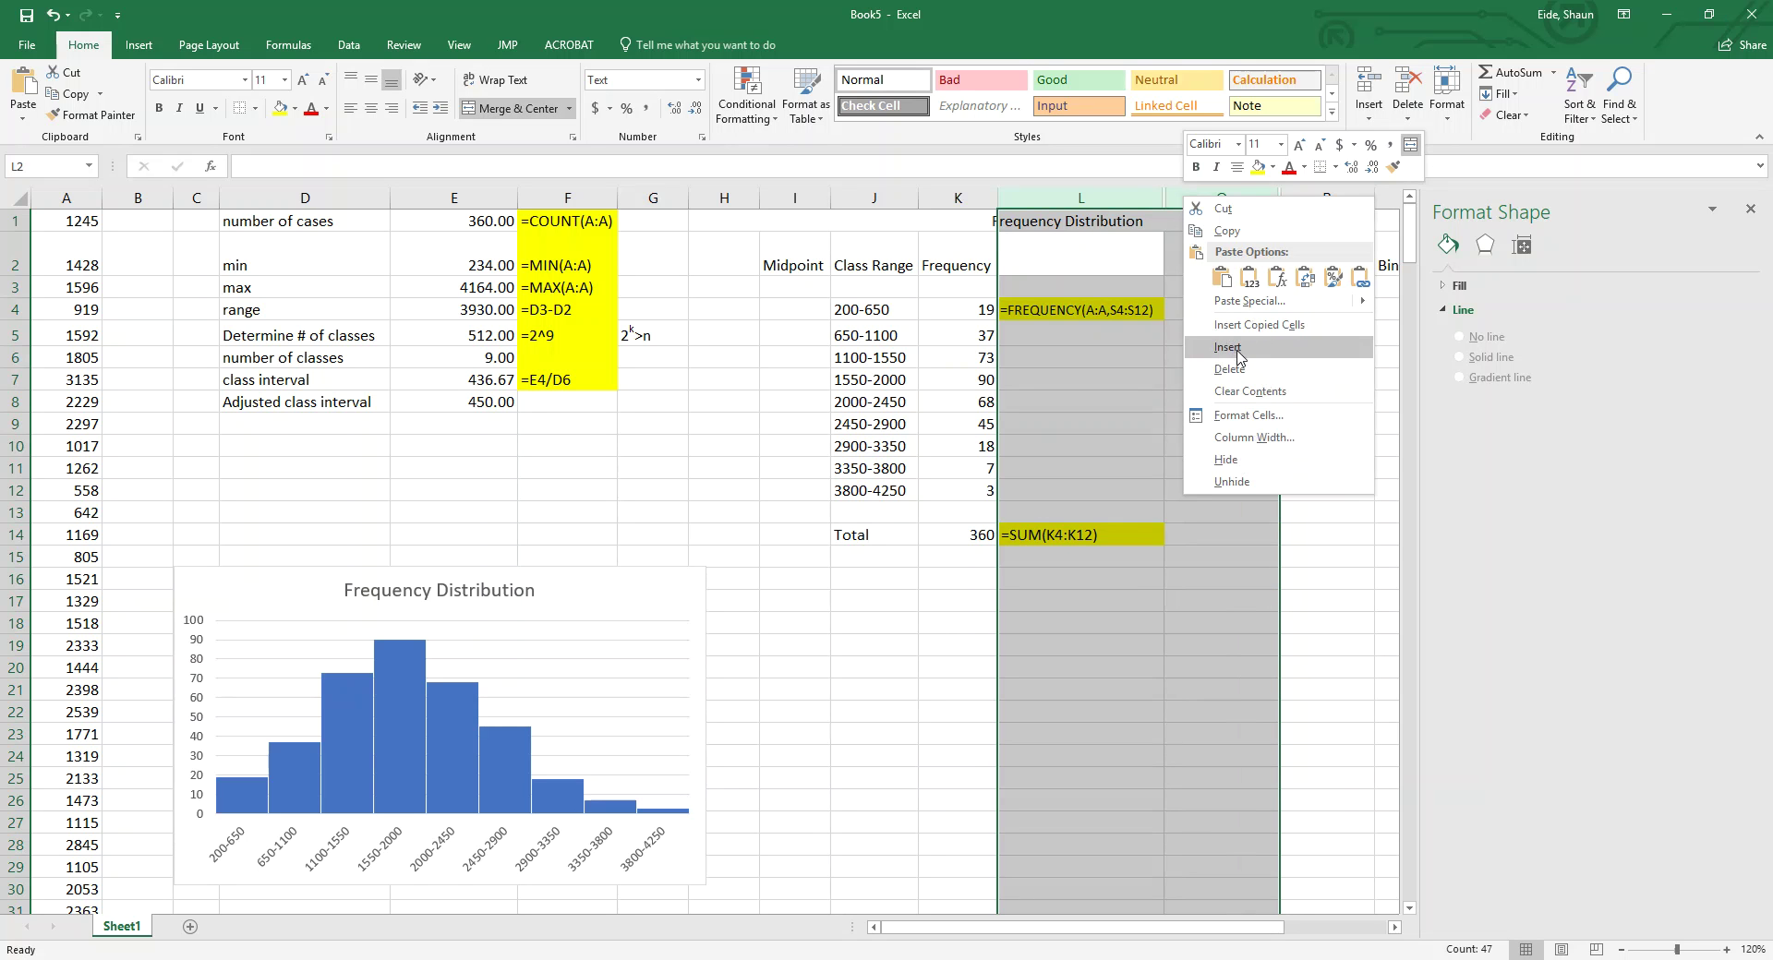
pyautogui.click(1232, 481)
pyautogui.click(1203, 451)
# Step: Enter the formula =K4/360 in M4 as the relative frequency of the first class
pyautogui.click(1213, 314)
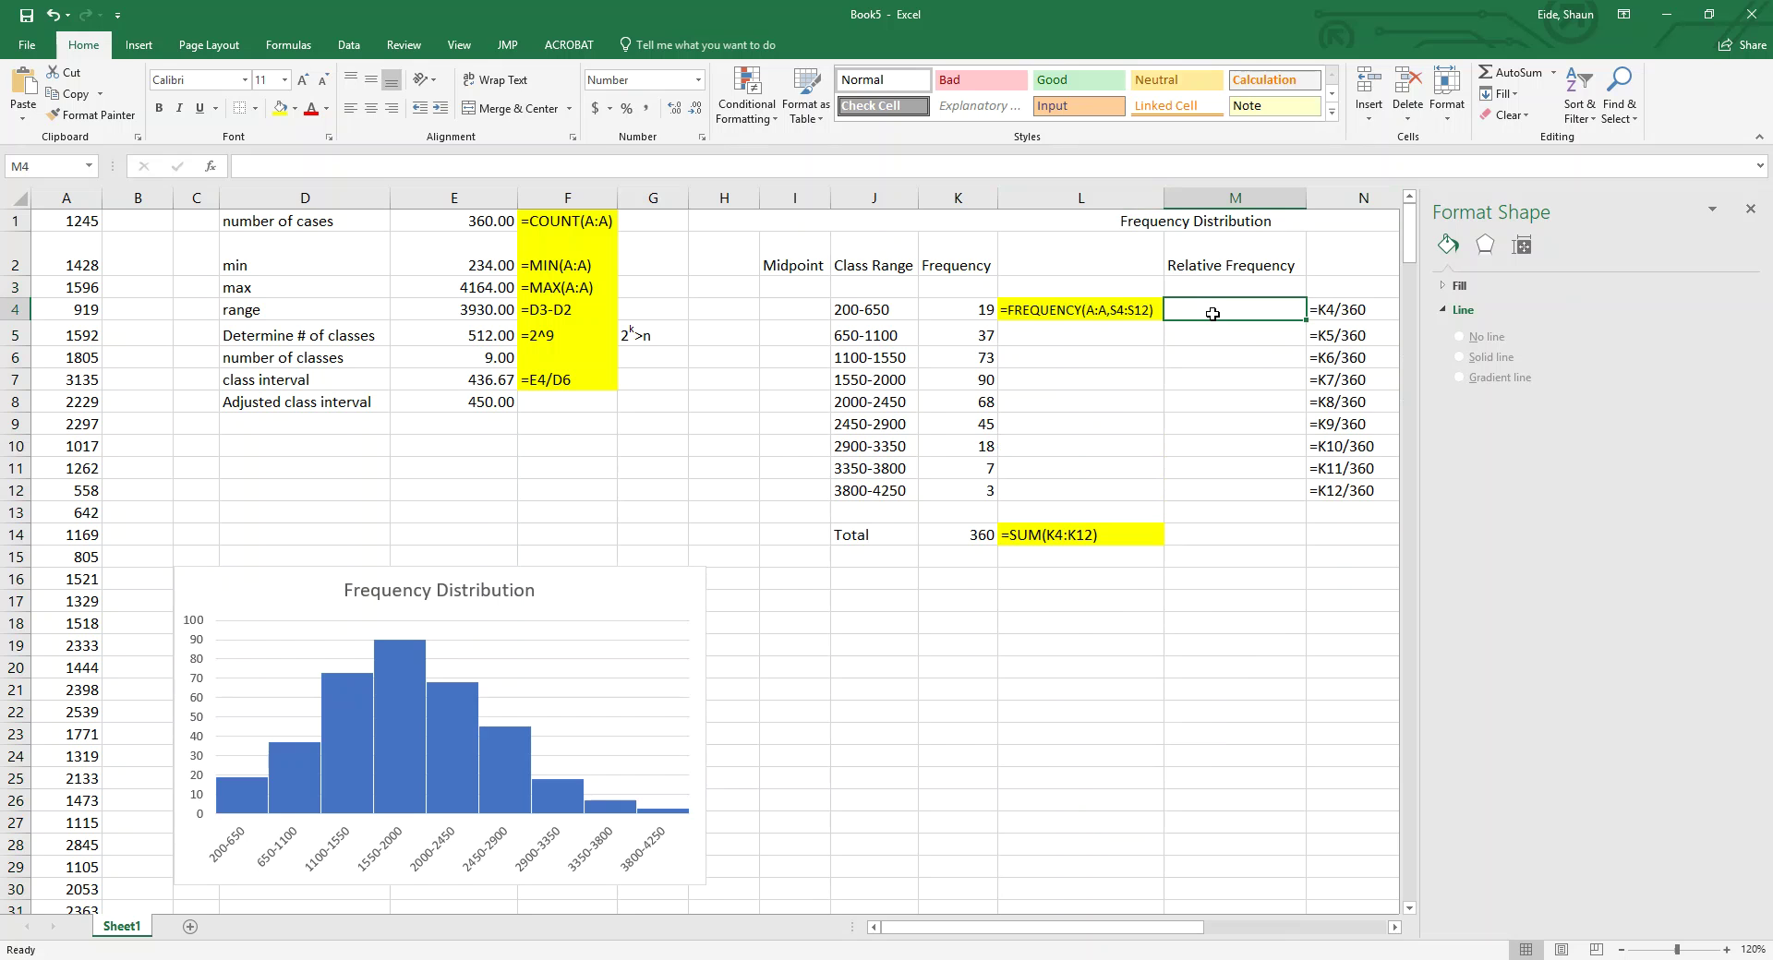
pyautogui.click(938, 307)
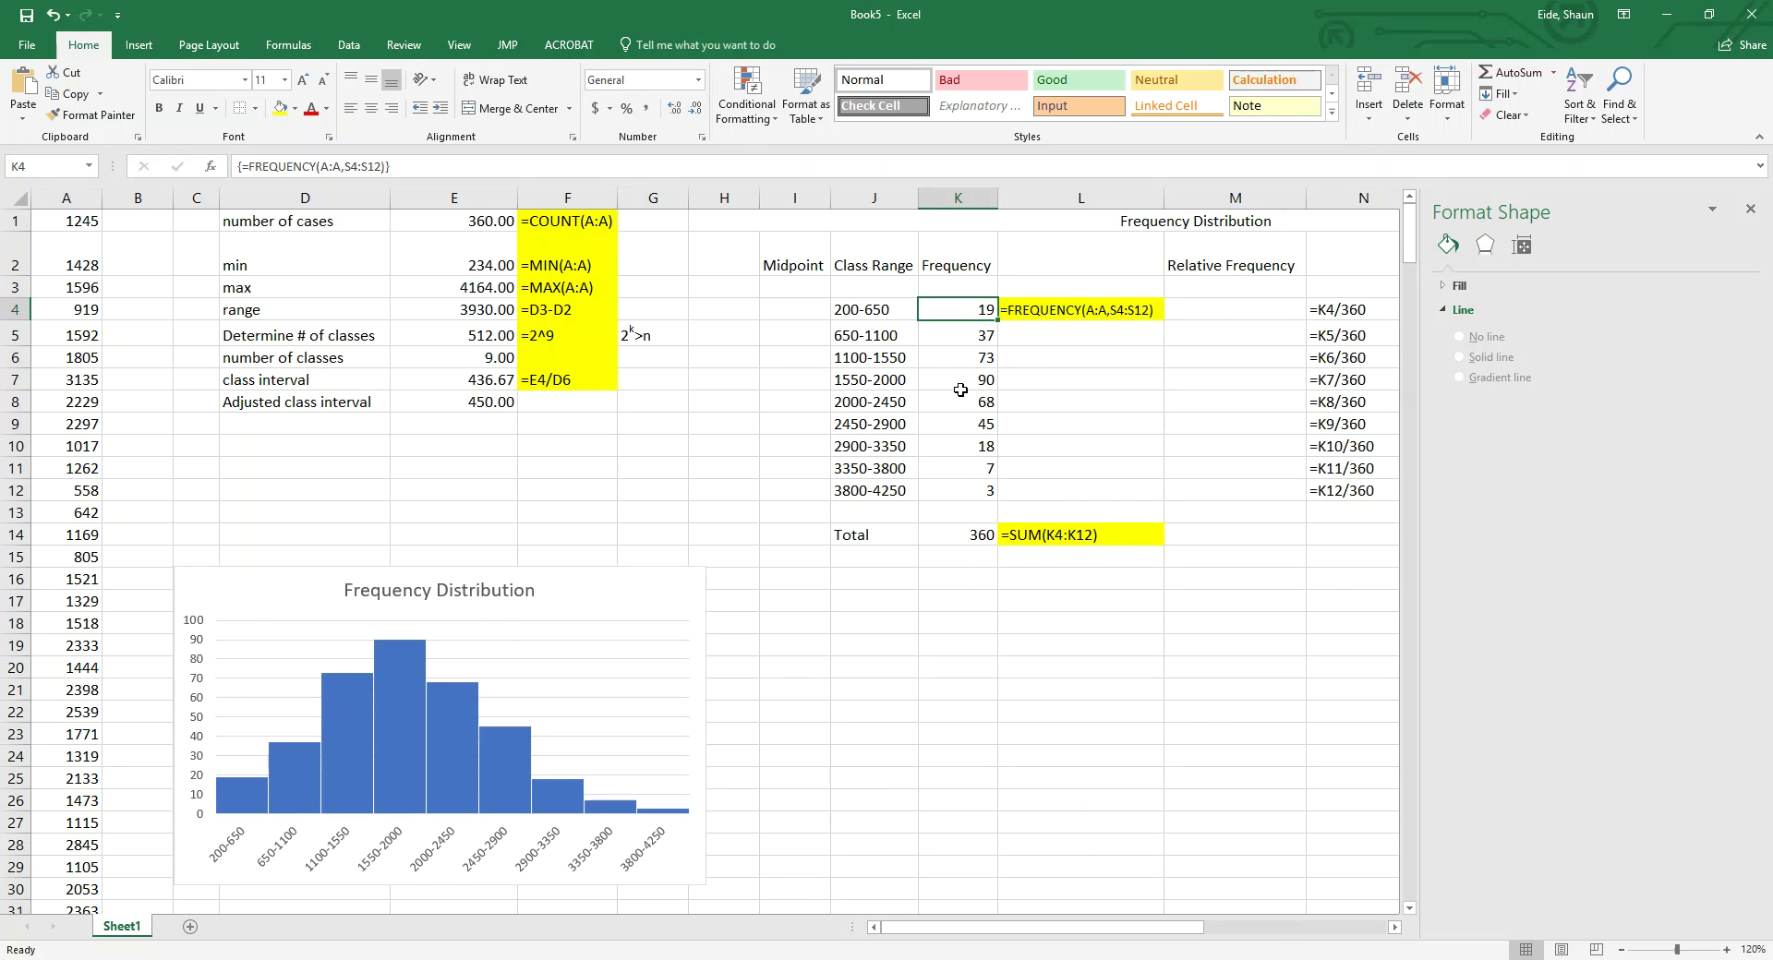
pyautogui.click(1264, 309)
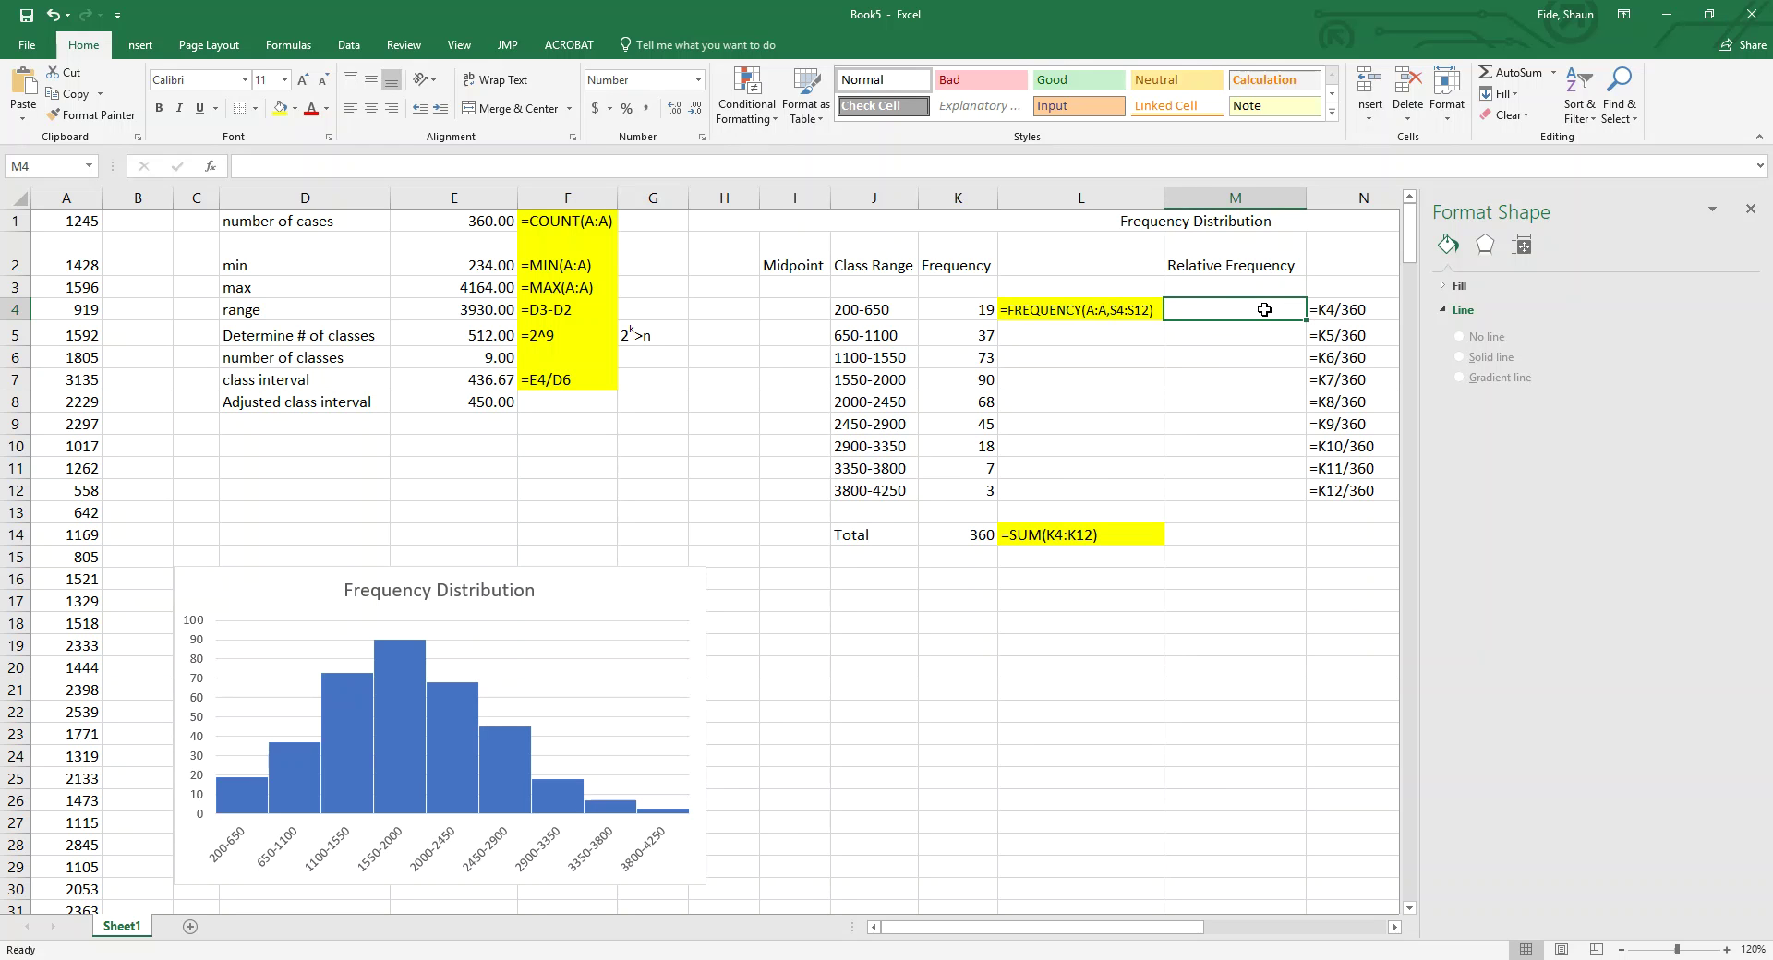
pyautogui.write('=')
pyautogui.click(971, 309)
pyautogui.write('/360')
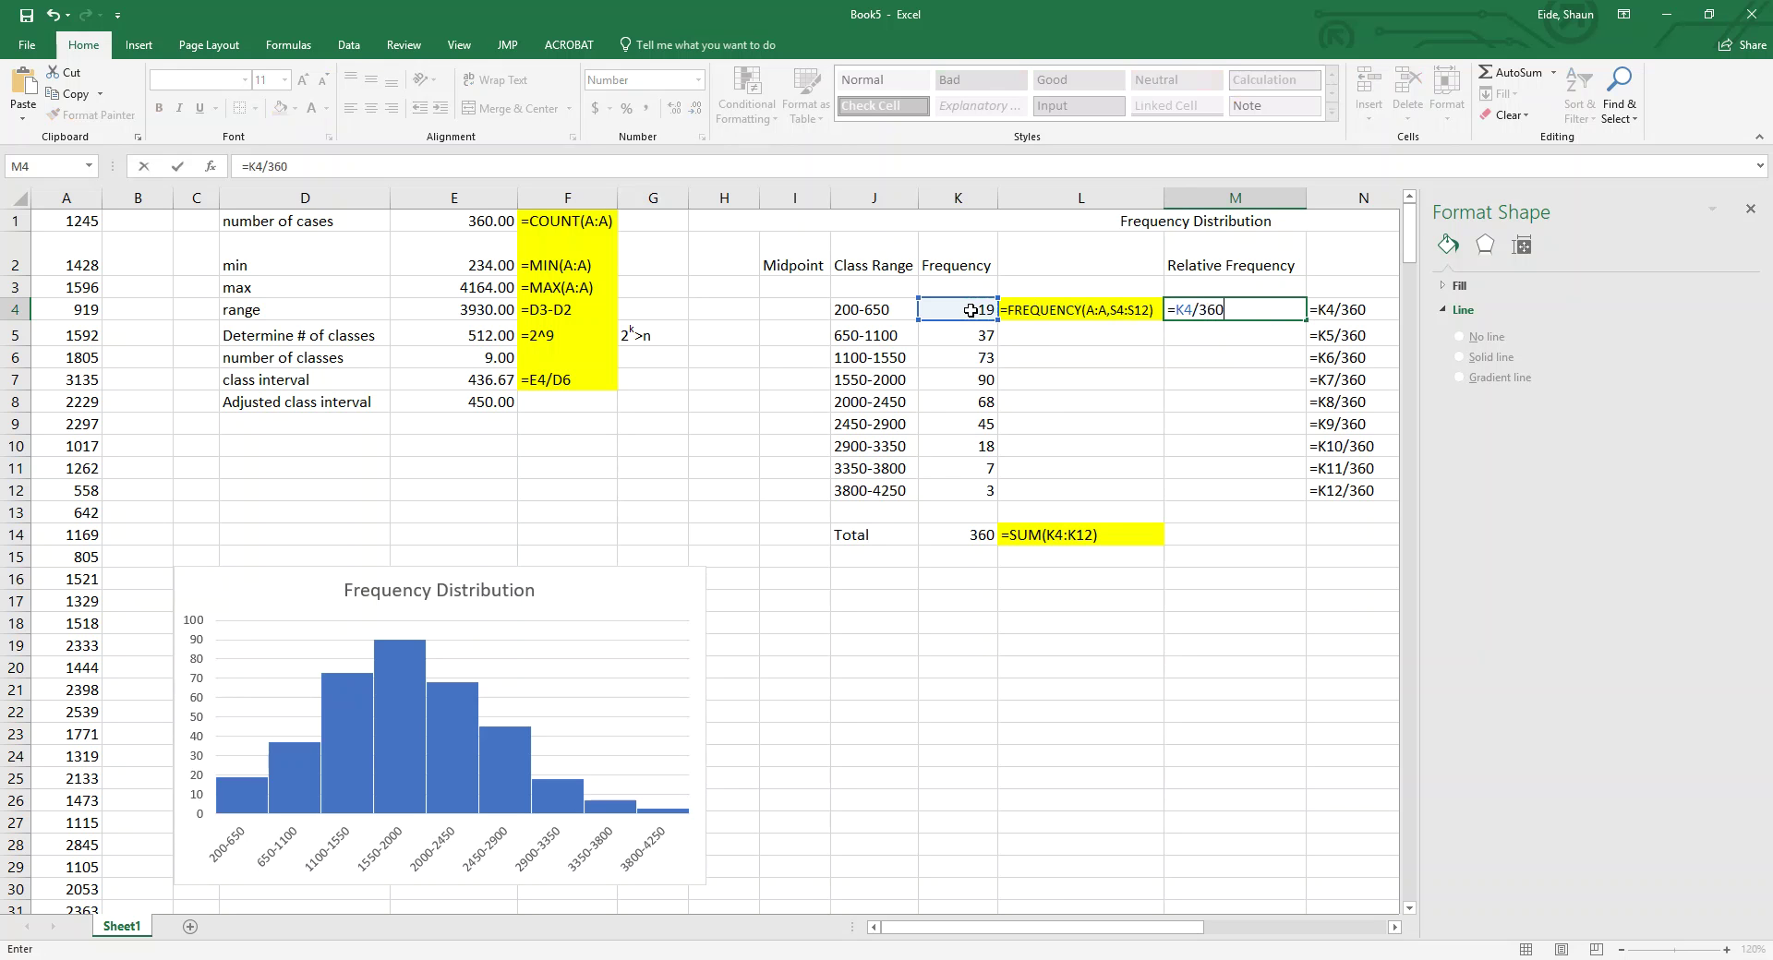
pyautogui.press('Return')
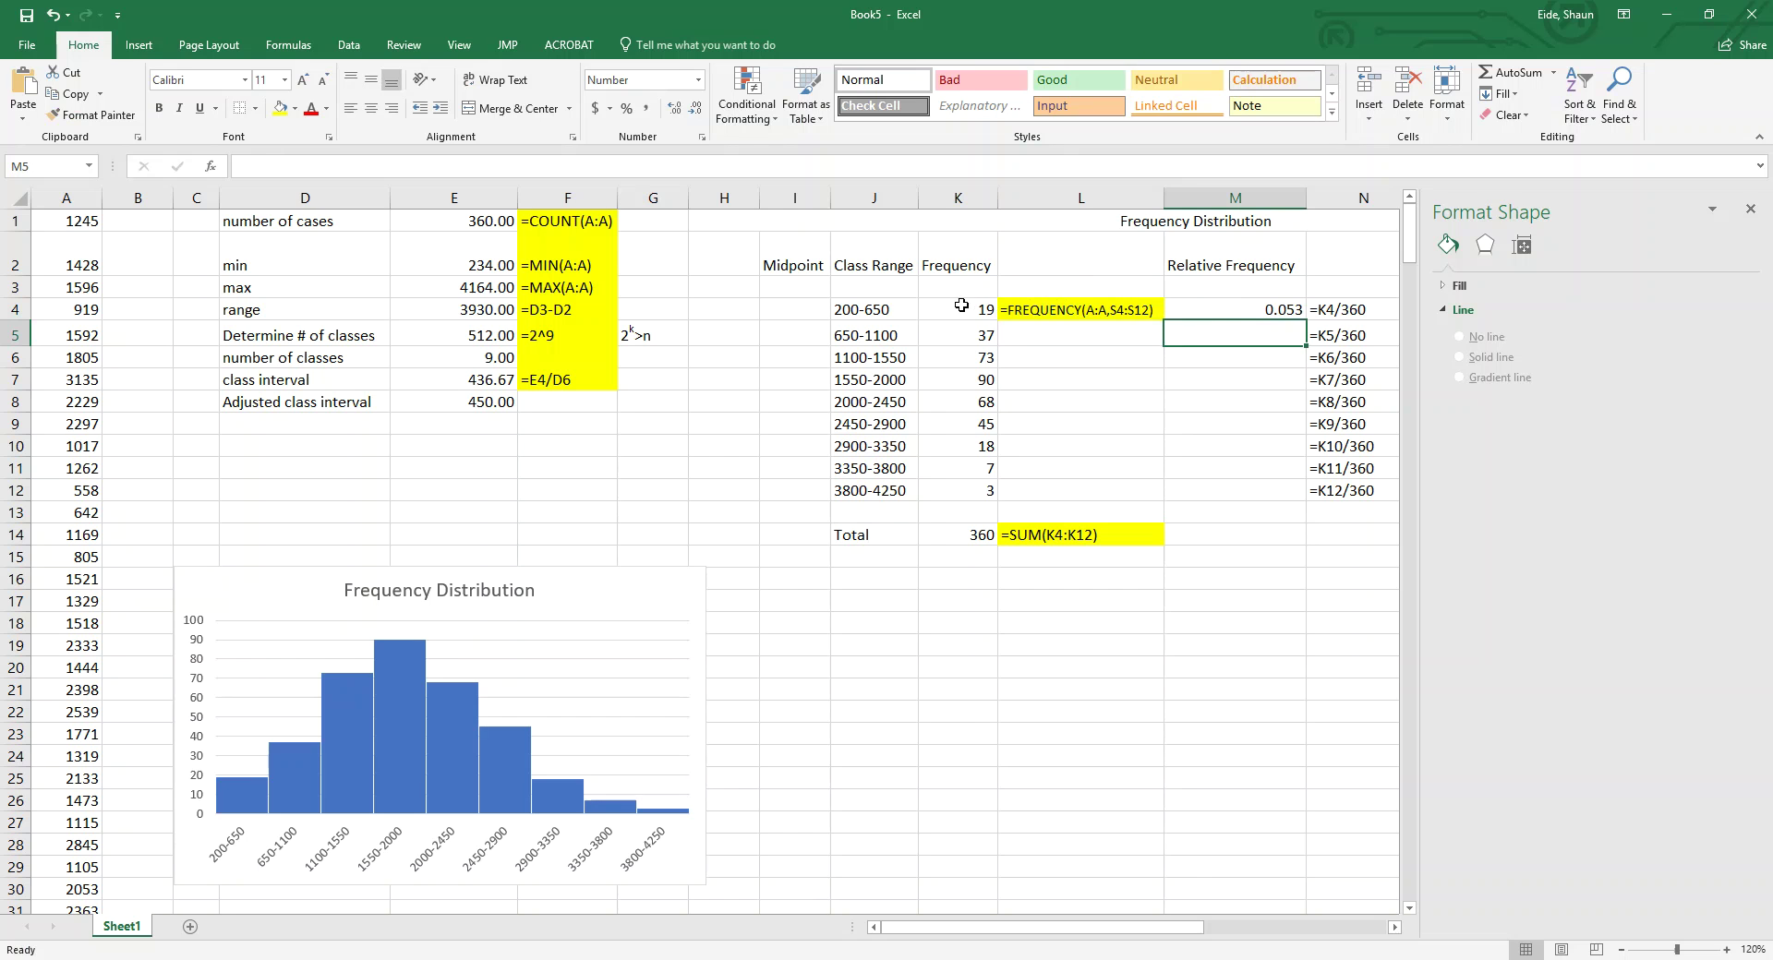
# Step: Fill the relative frequency formula from M4 down through M12
pyautogui.click(985, 309)
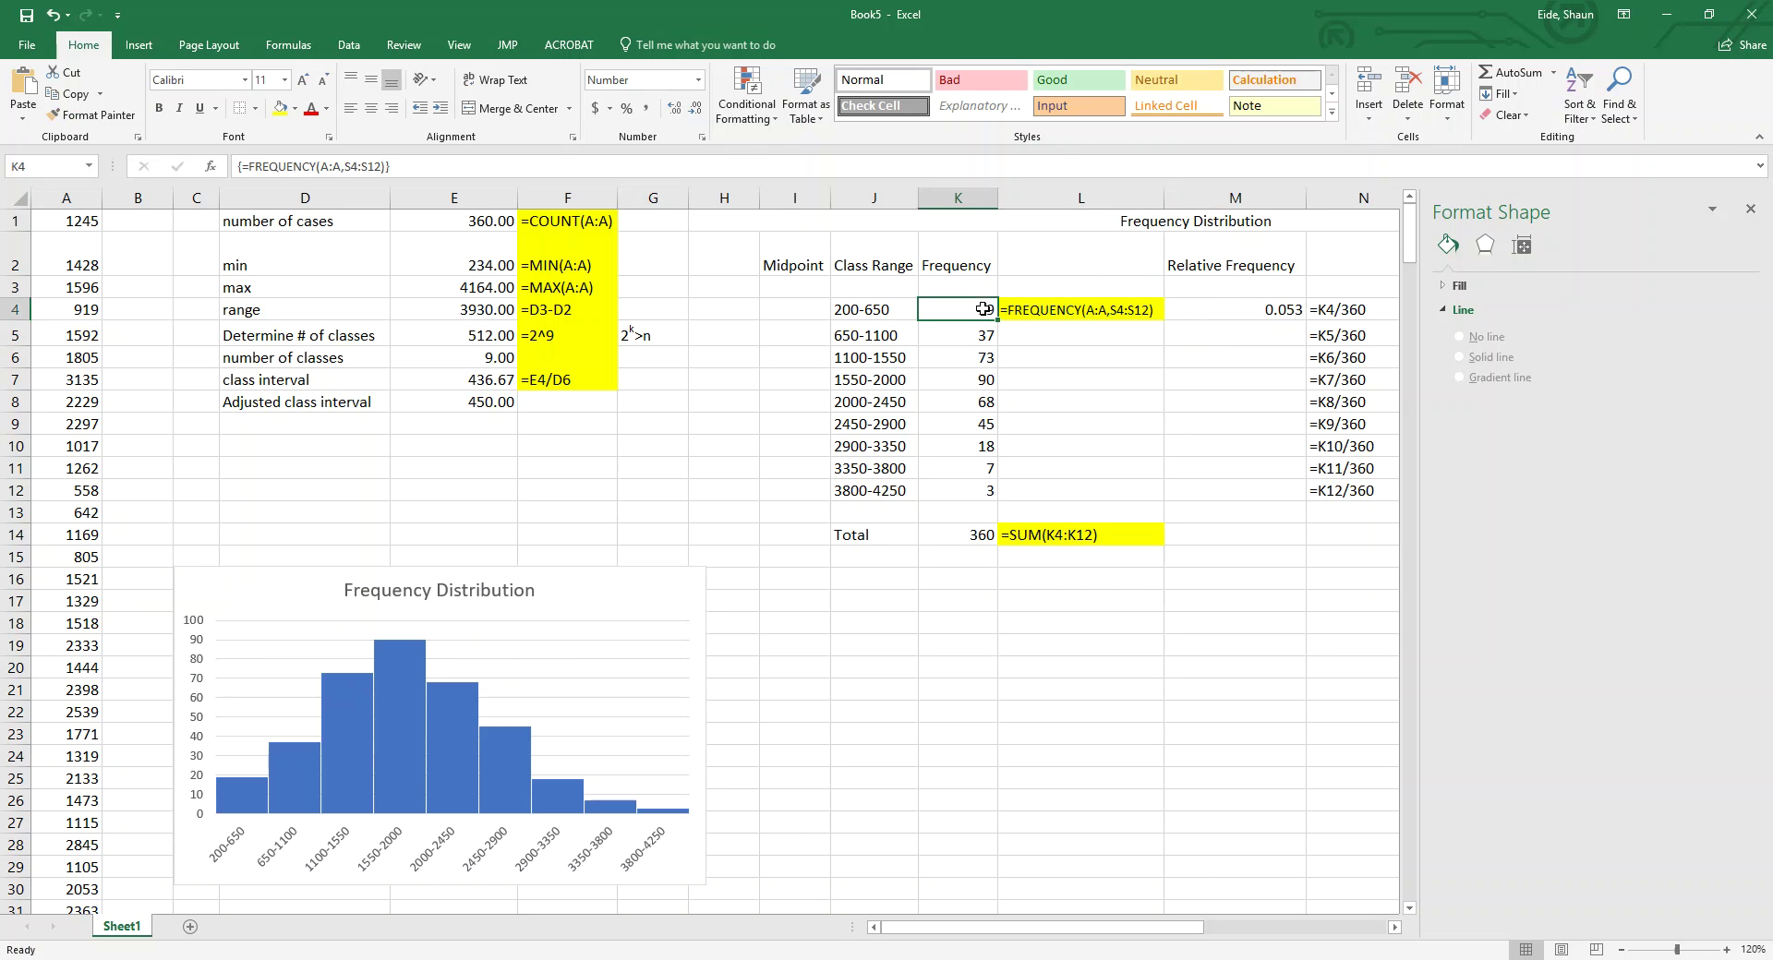
pyautogui.click(1284, 310)
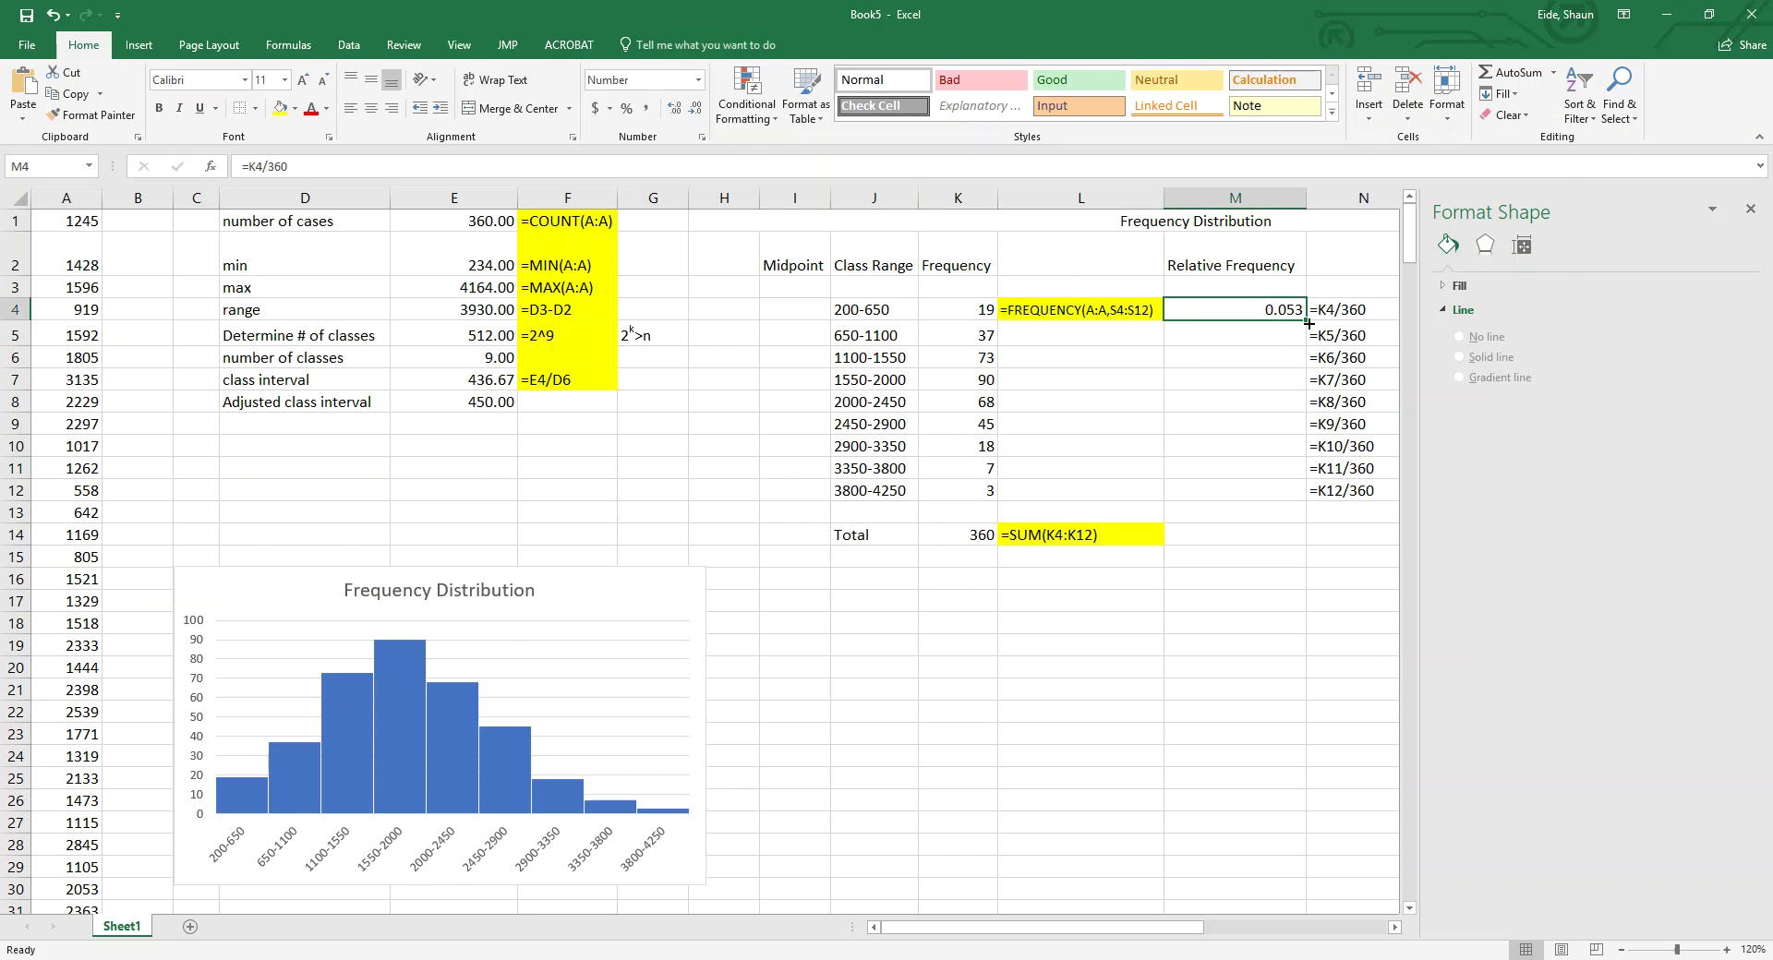
pyautogui.moveTo(1307, 321); pyautogui.dragTo(1304, 498)
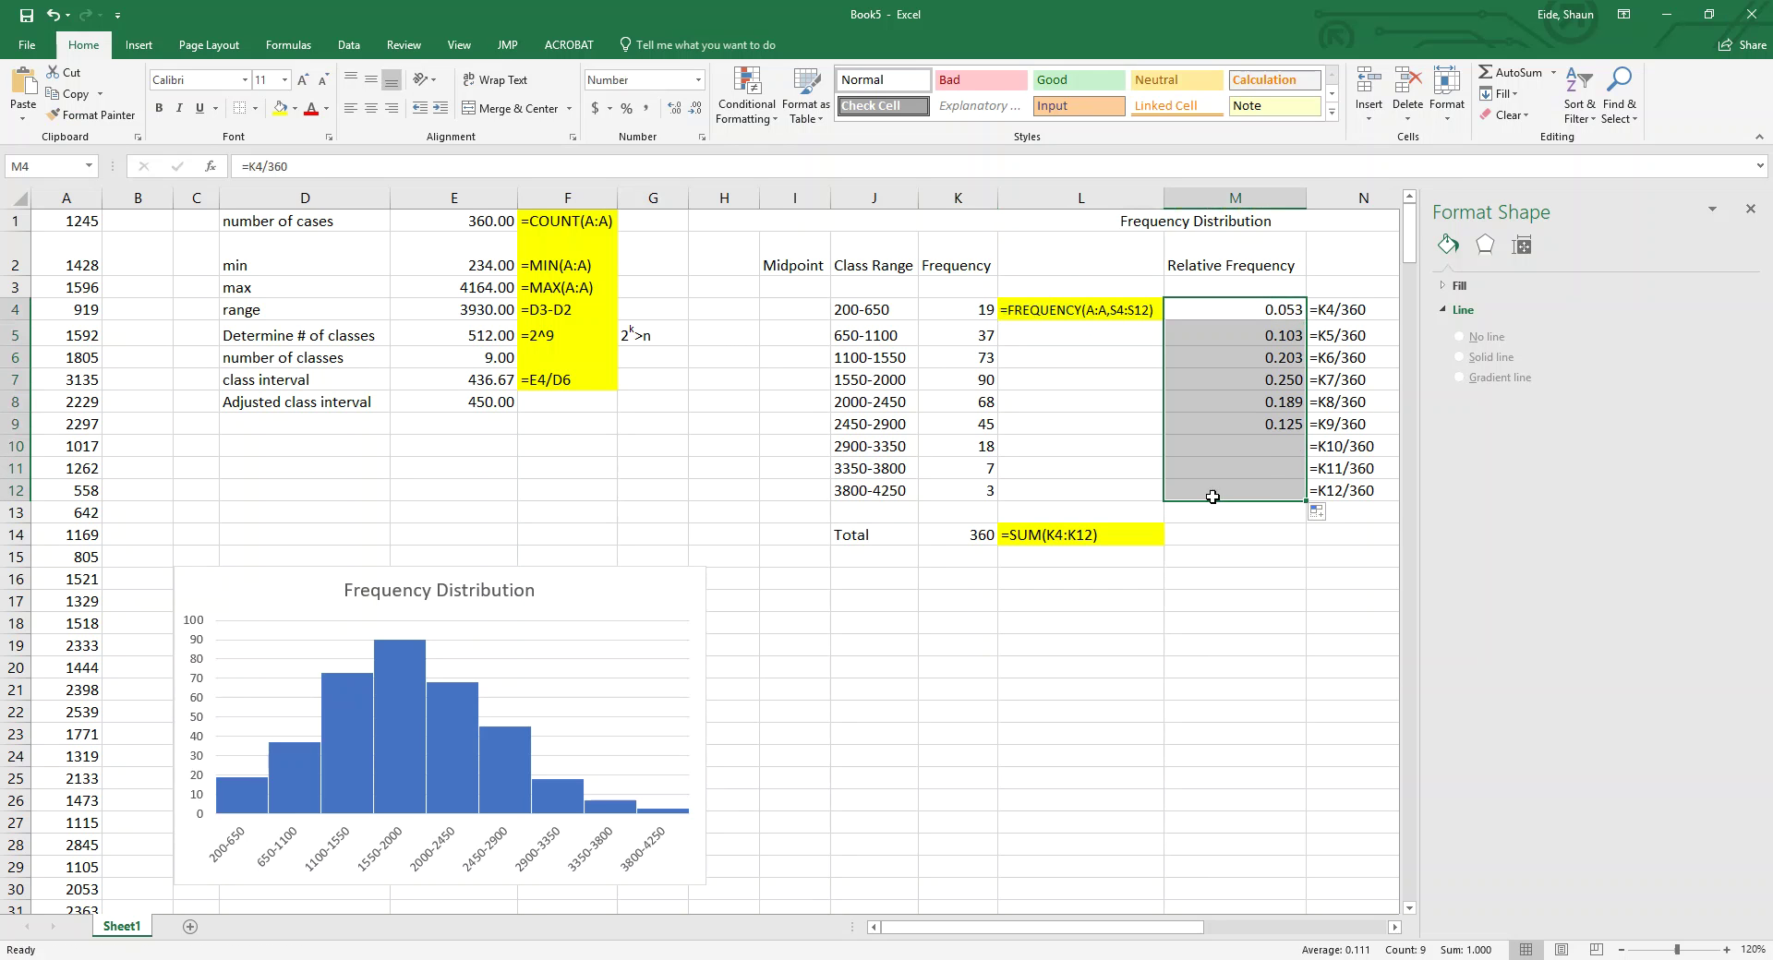
# Step: Total the relative frequencies in M14 with a SUM of M4:M12
pyautogui.click(1242, 538)
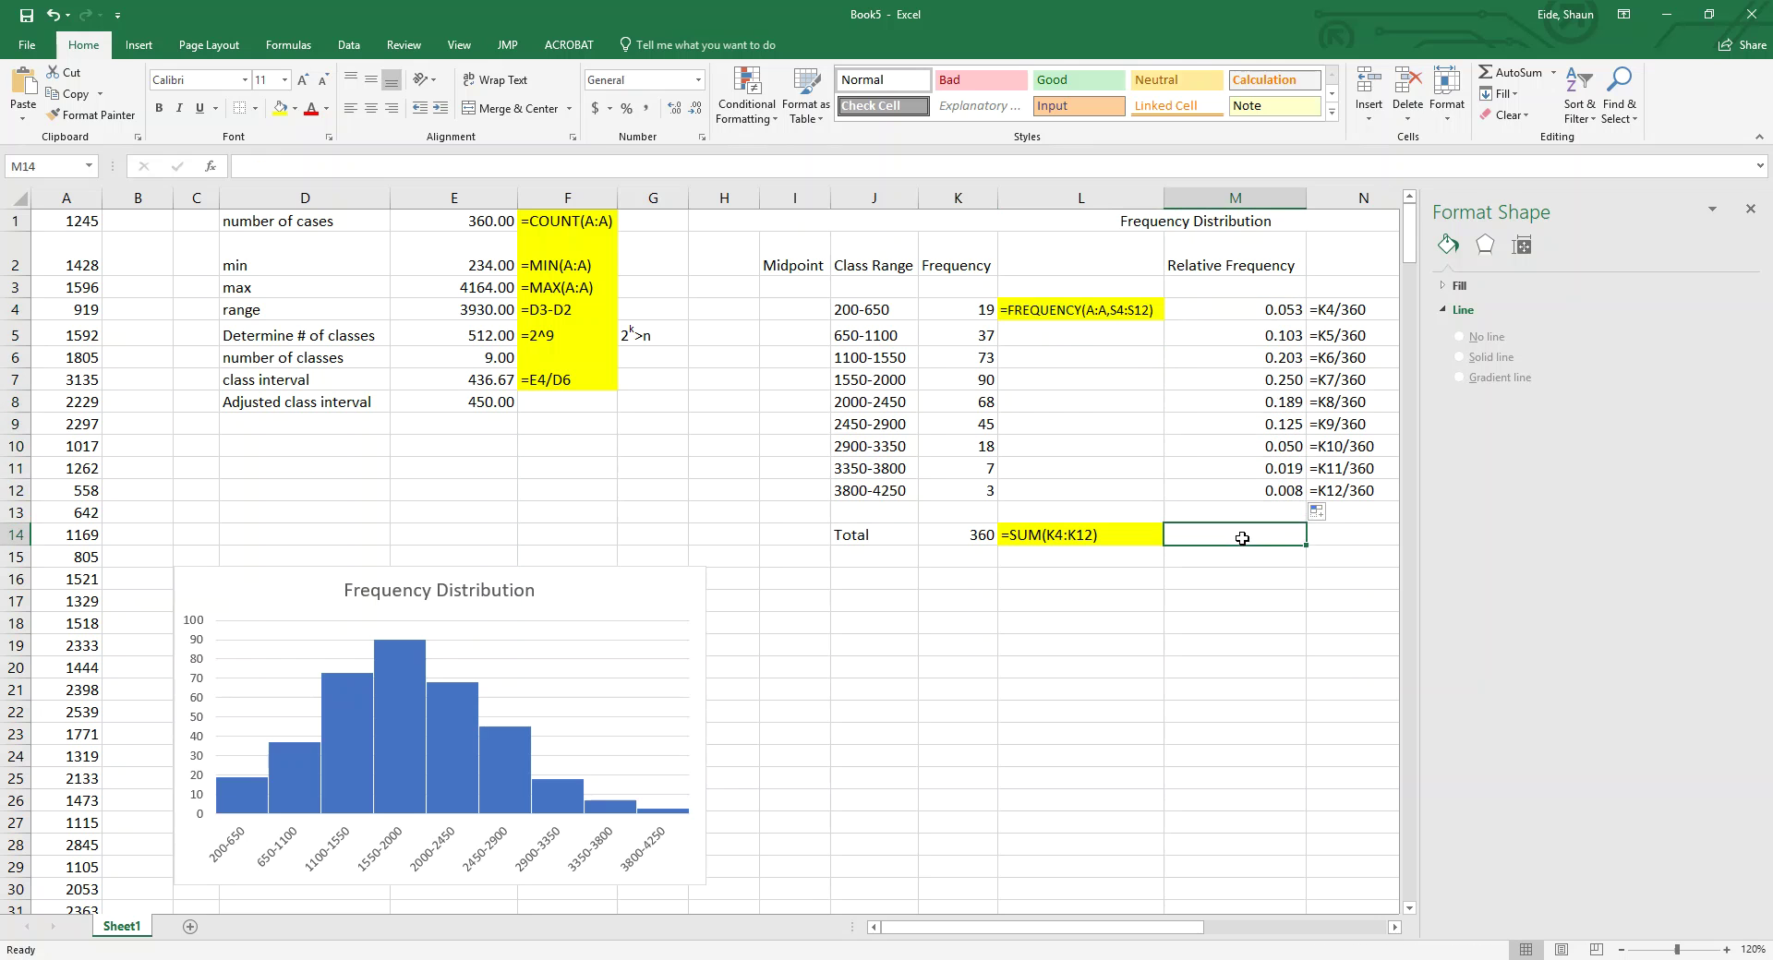
pyautogui.write('=sum')
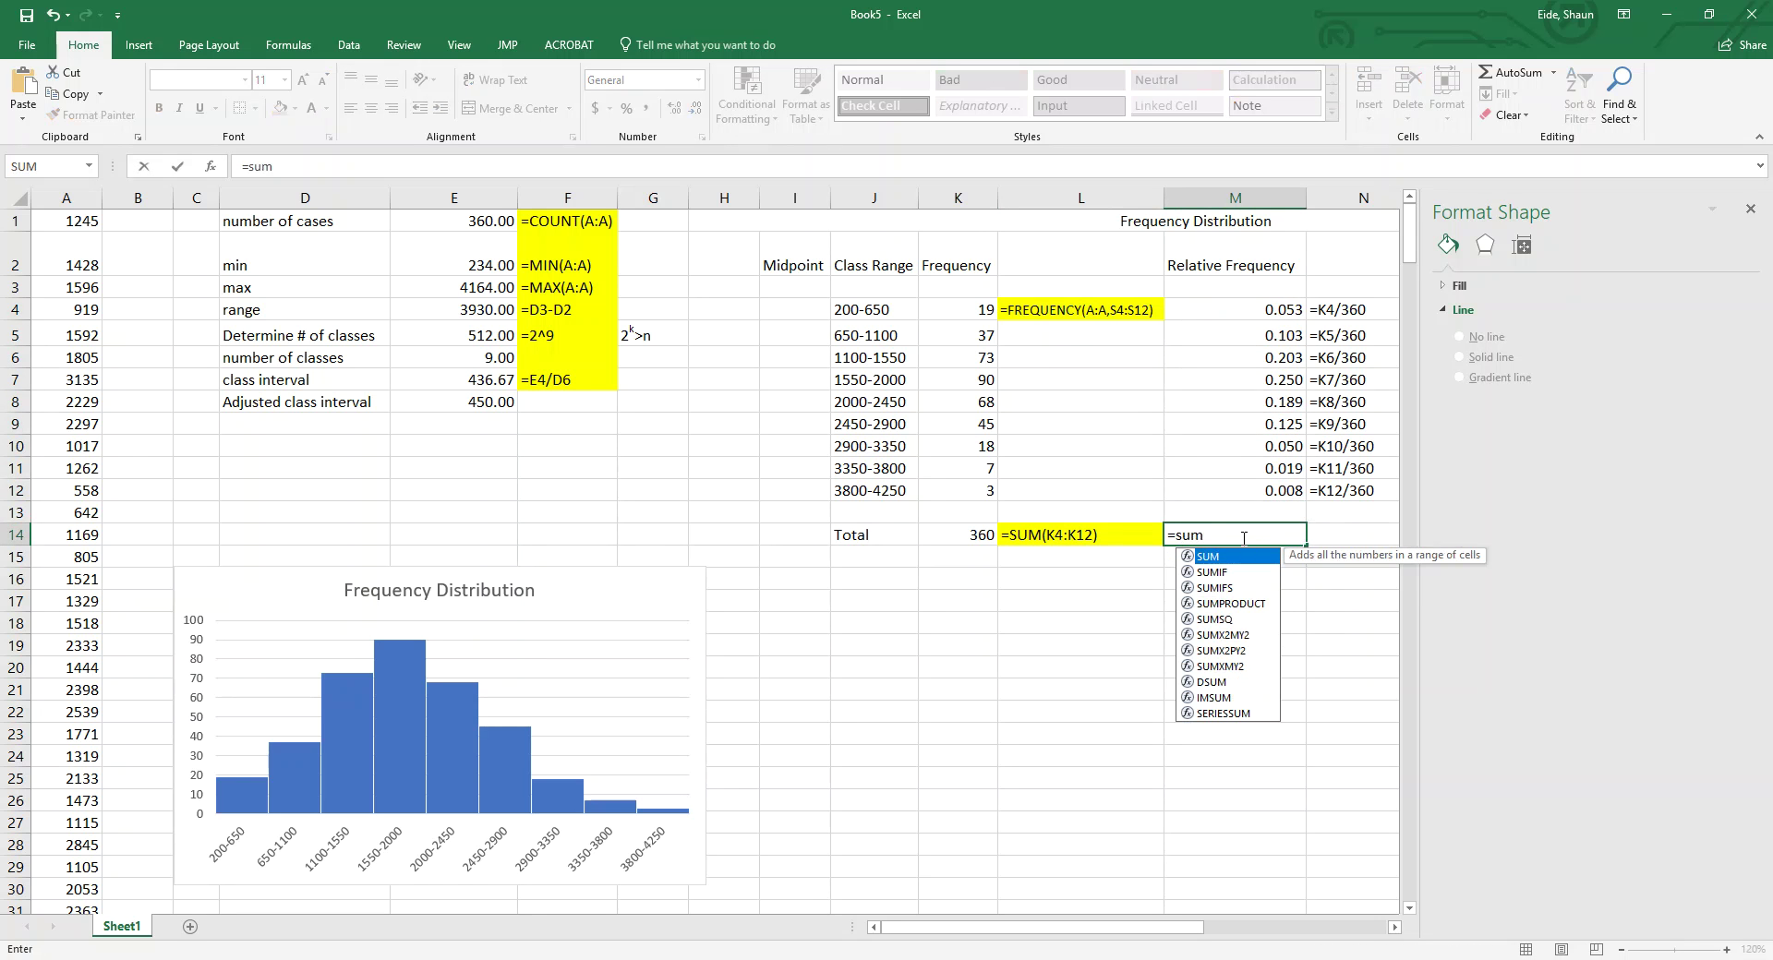
pyautogui.write('(')
pyautogui.moveTo(1258, 495); pyautogui.dragTo(1269, 312)
pyautogui.press('Return')
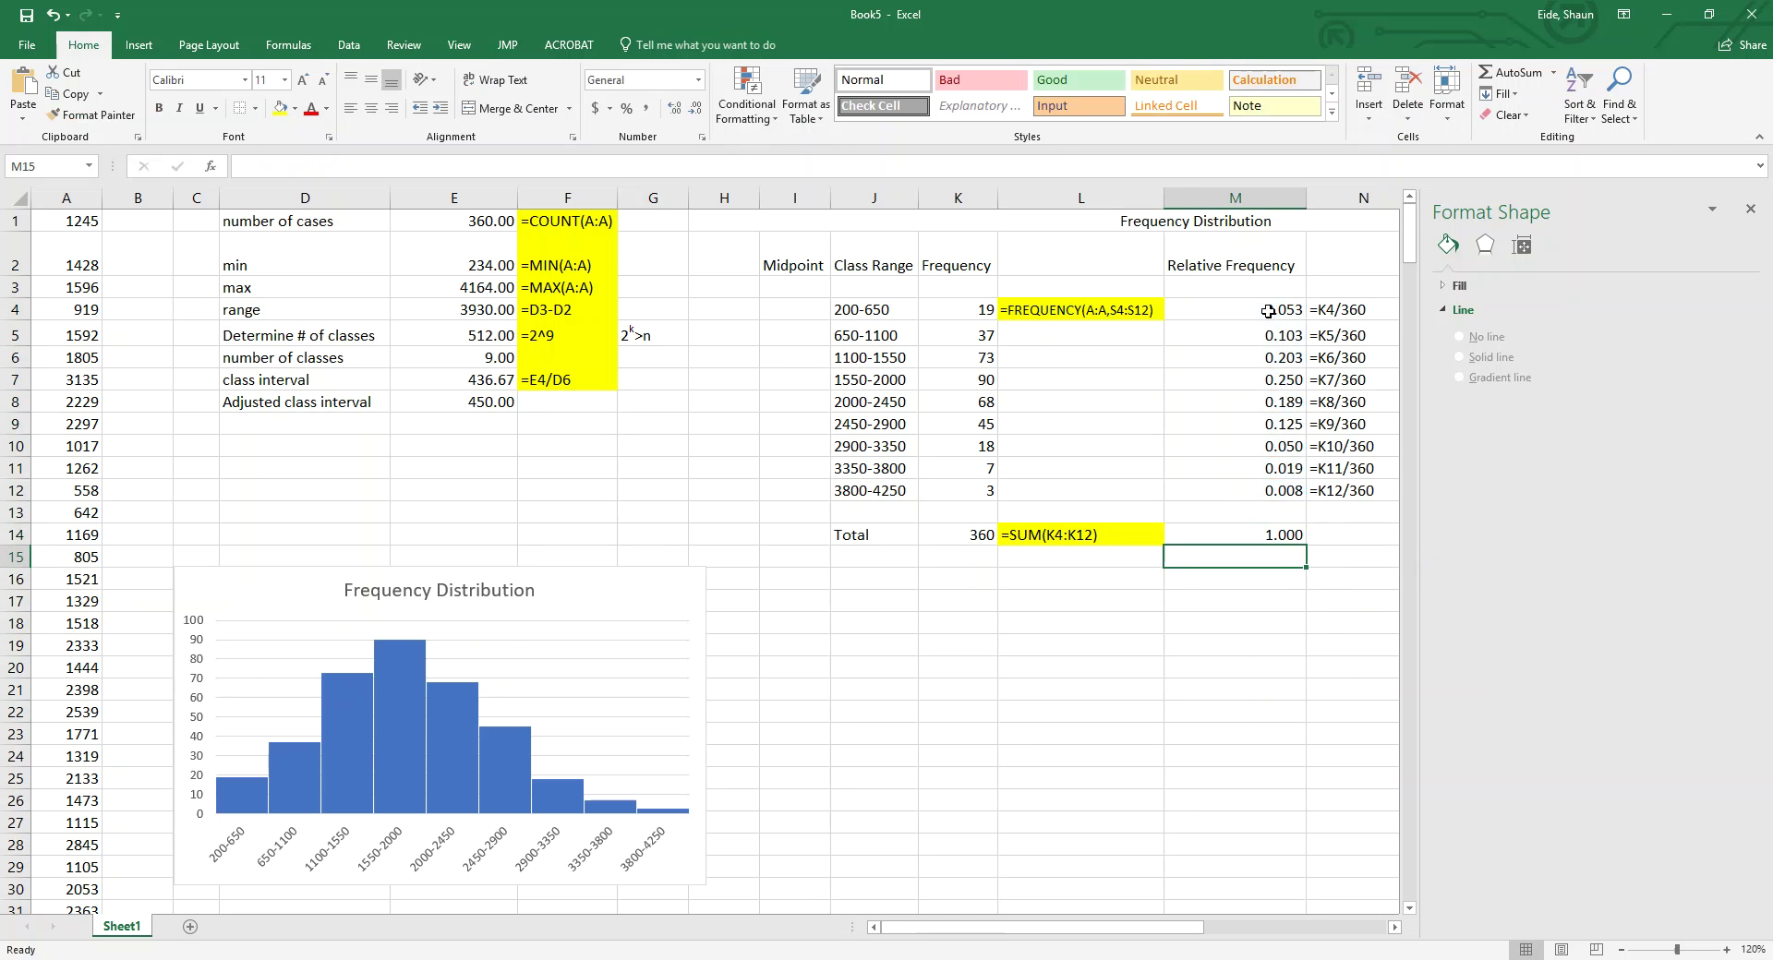
# Step: Format the relative frequencies in M4:M12 as percentages
pyautogui.moveTo(1269, 311); pyautogui.dragTo(1262, 490)
pyautogui.click(626, 108)
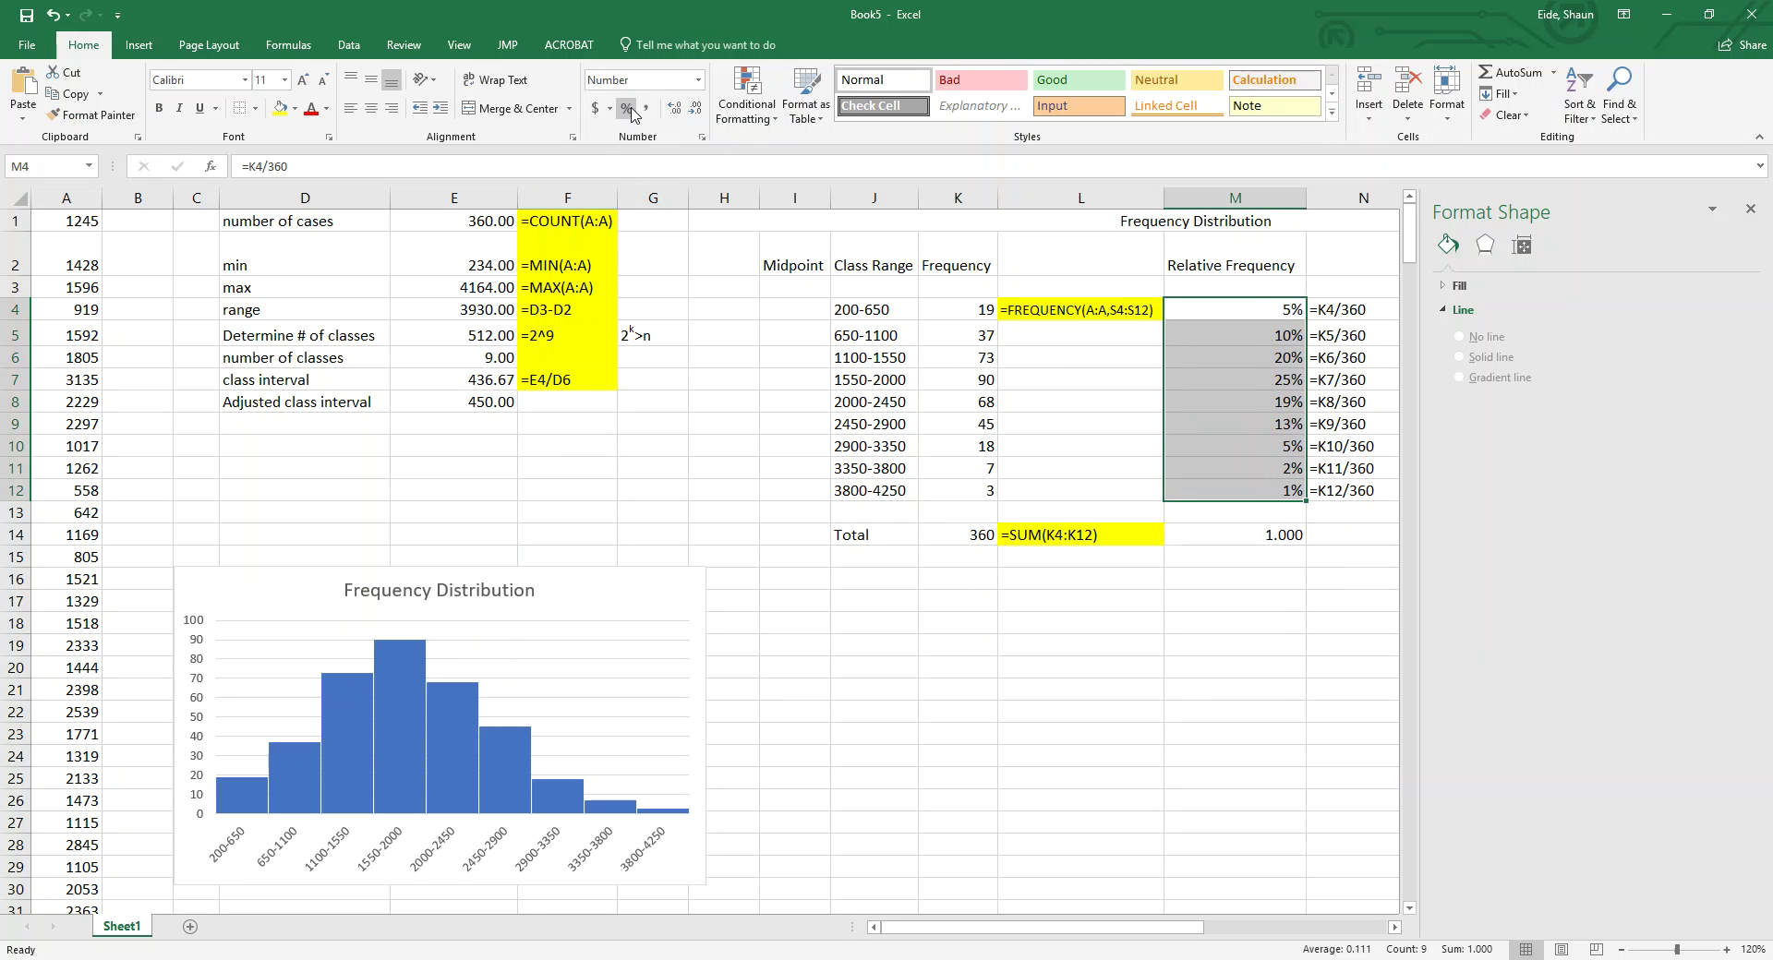
pyautogui.click(1150, 628)
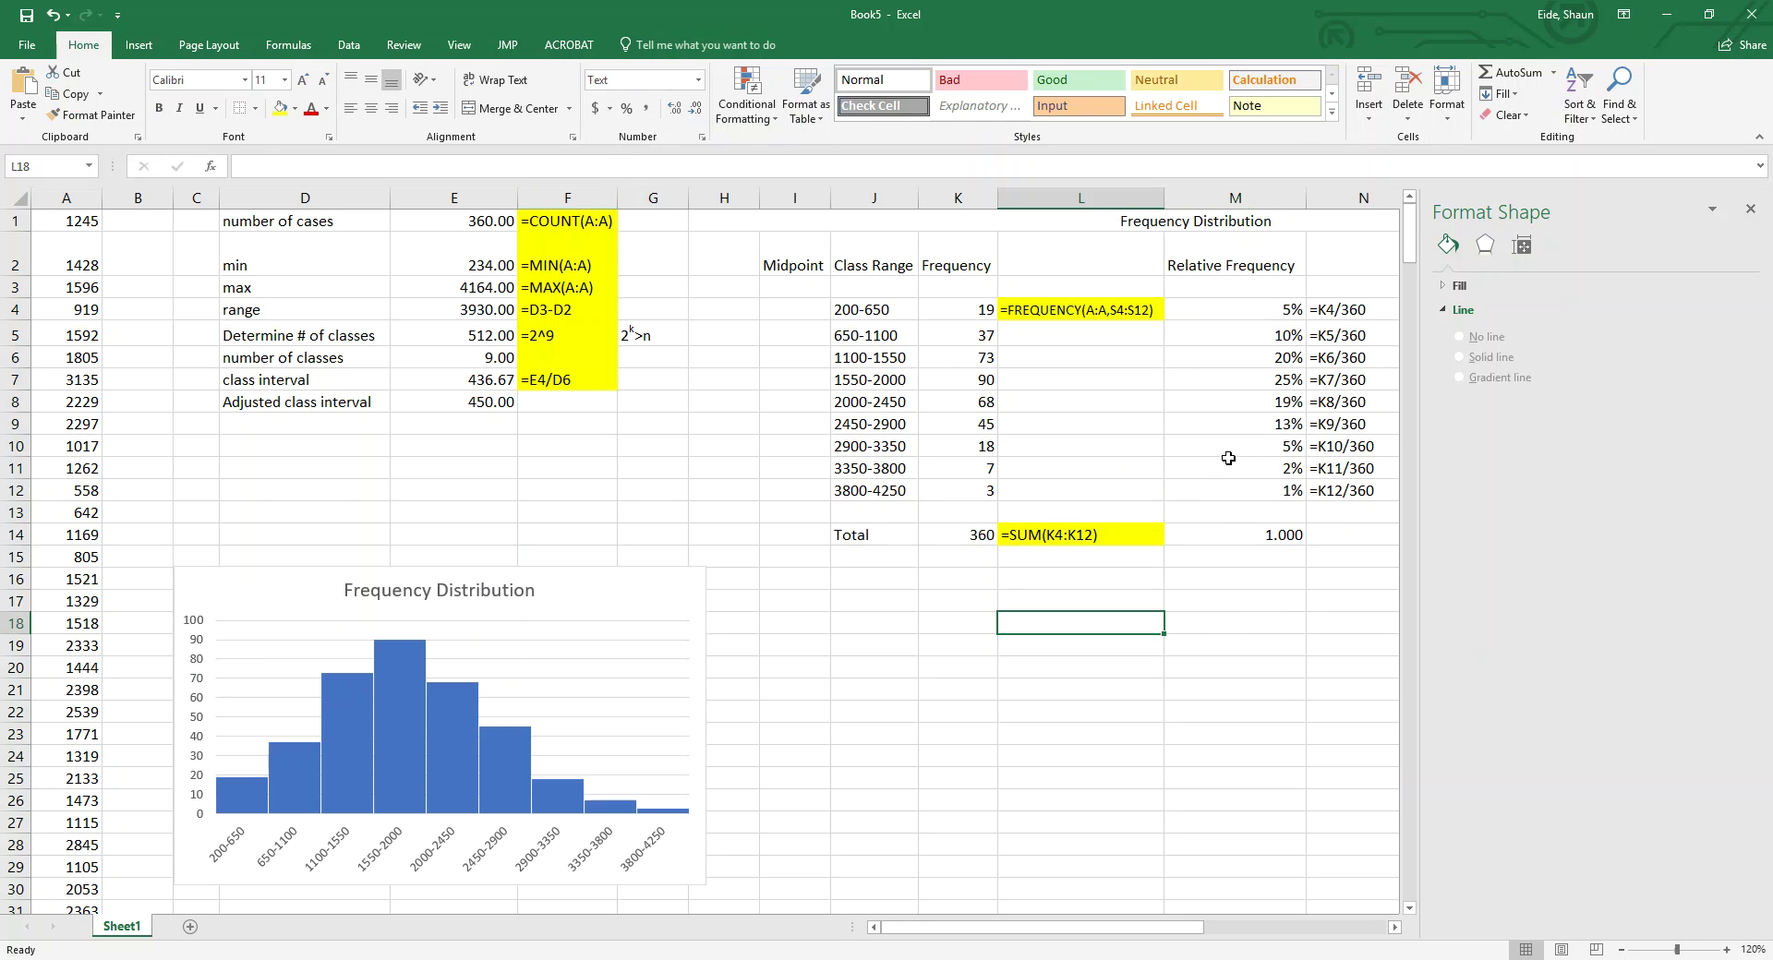
pyautogui.moveTo(1264, 315); pyautogui.dragTo(1260, 491)
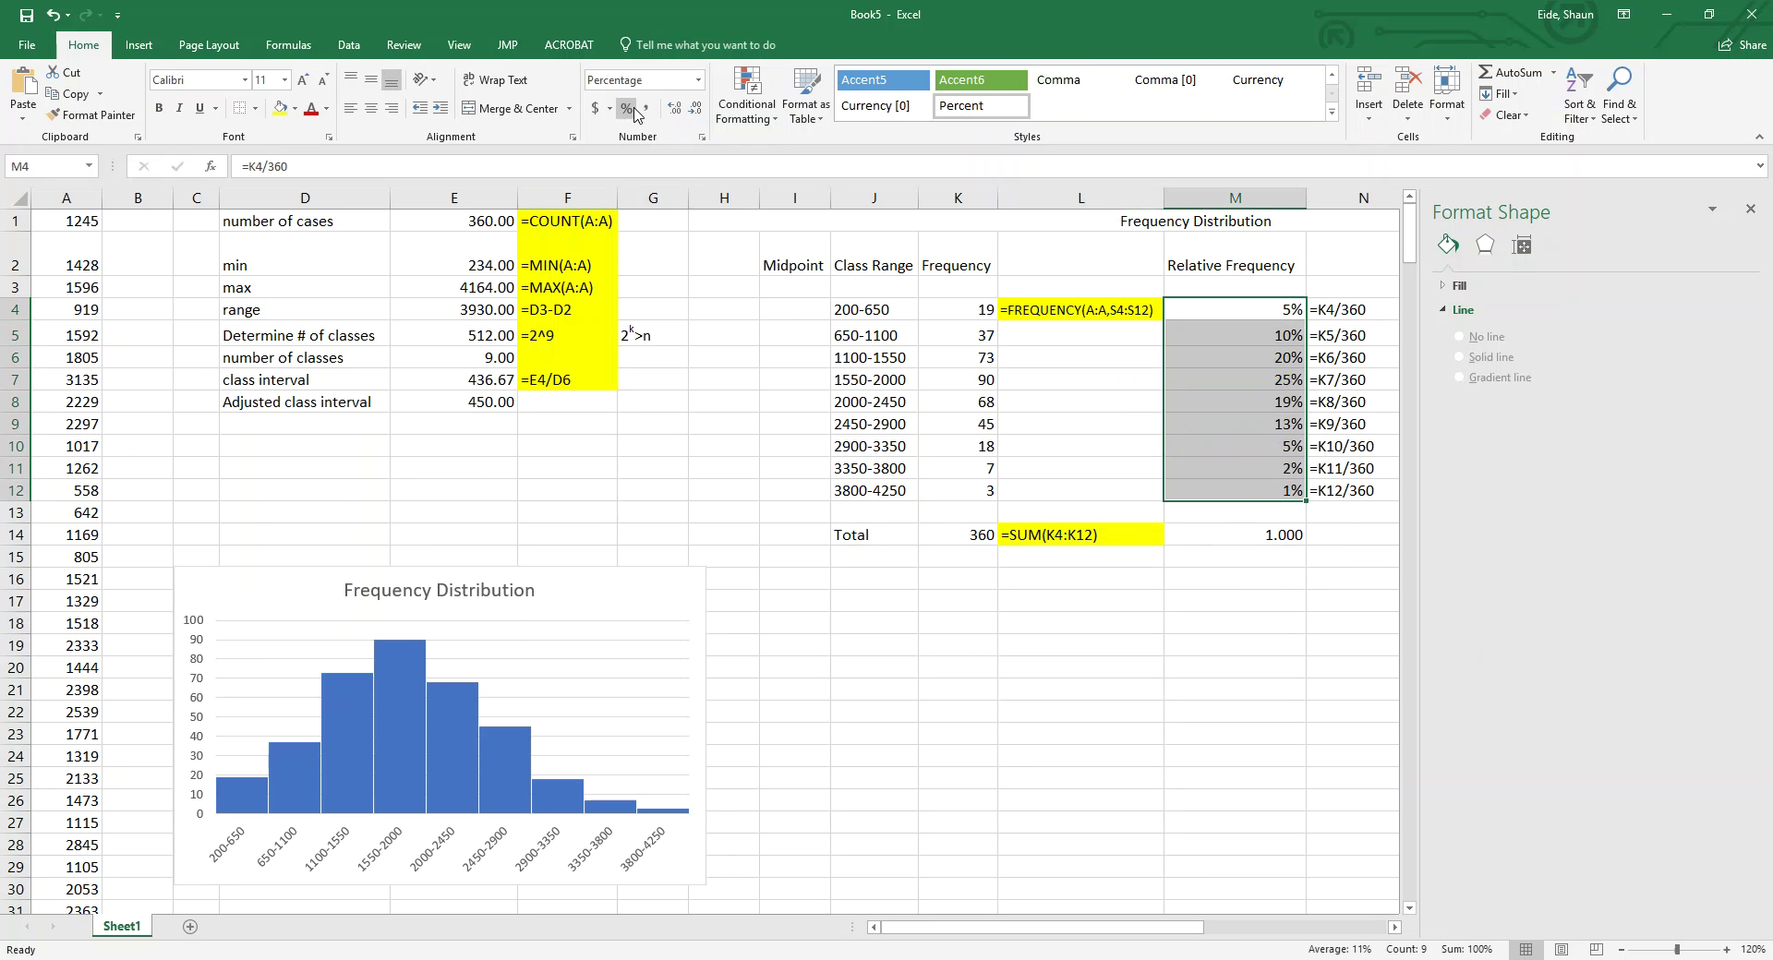
pyautogui.click(1191, 556)
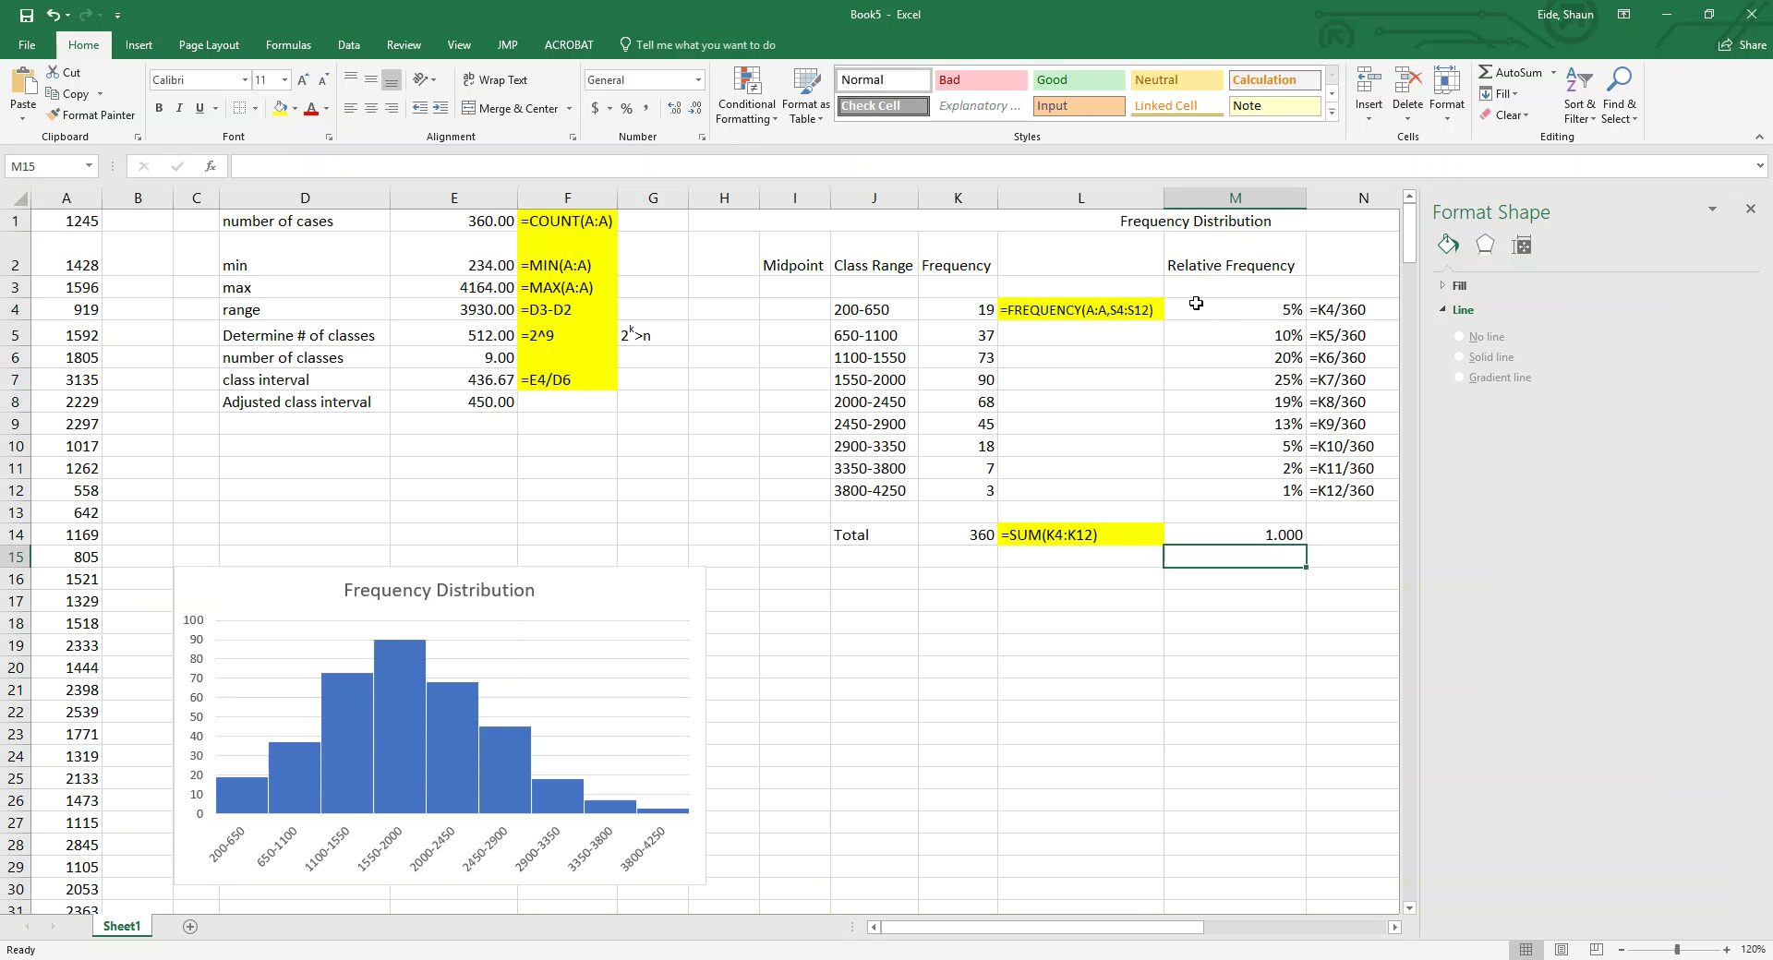
# Step: Enter =AVERAGE(S3:S4) in I4 to calculate the first class's midpoint from the bin limits
pyautogui.press('Right')
pyautogui.press('Right')
pyautogui.press('Right')
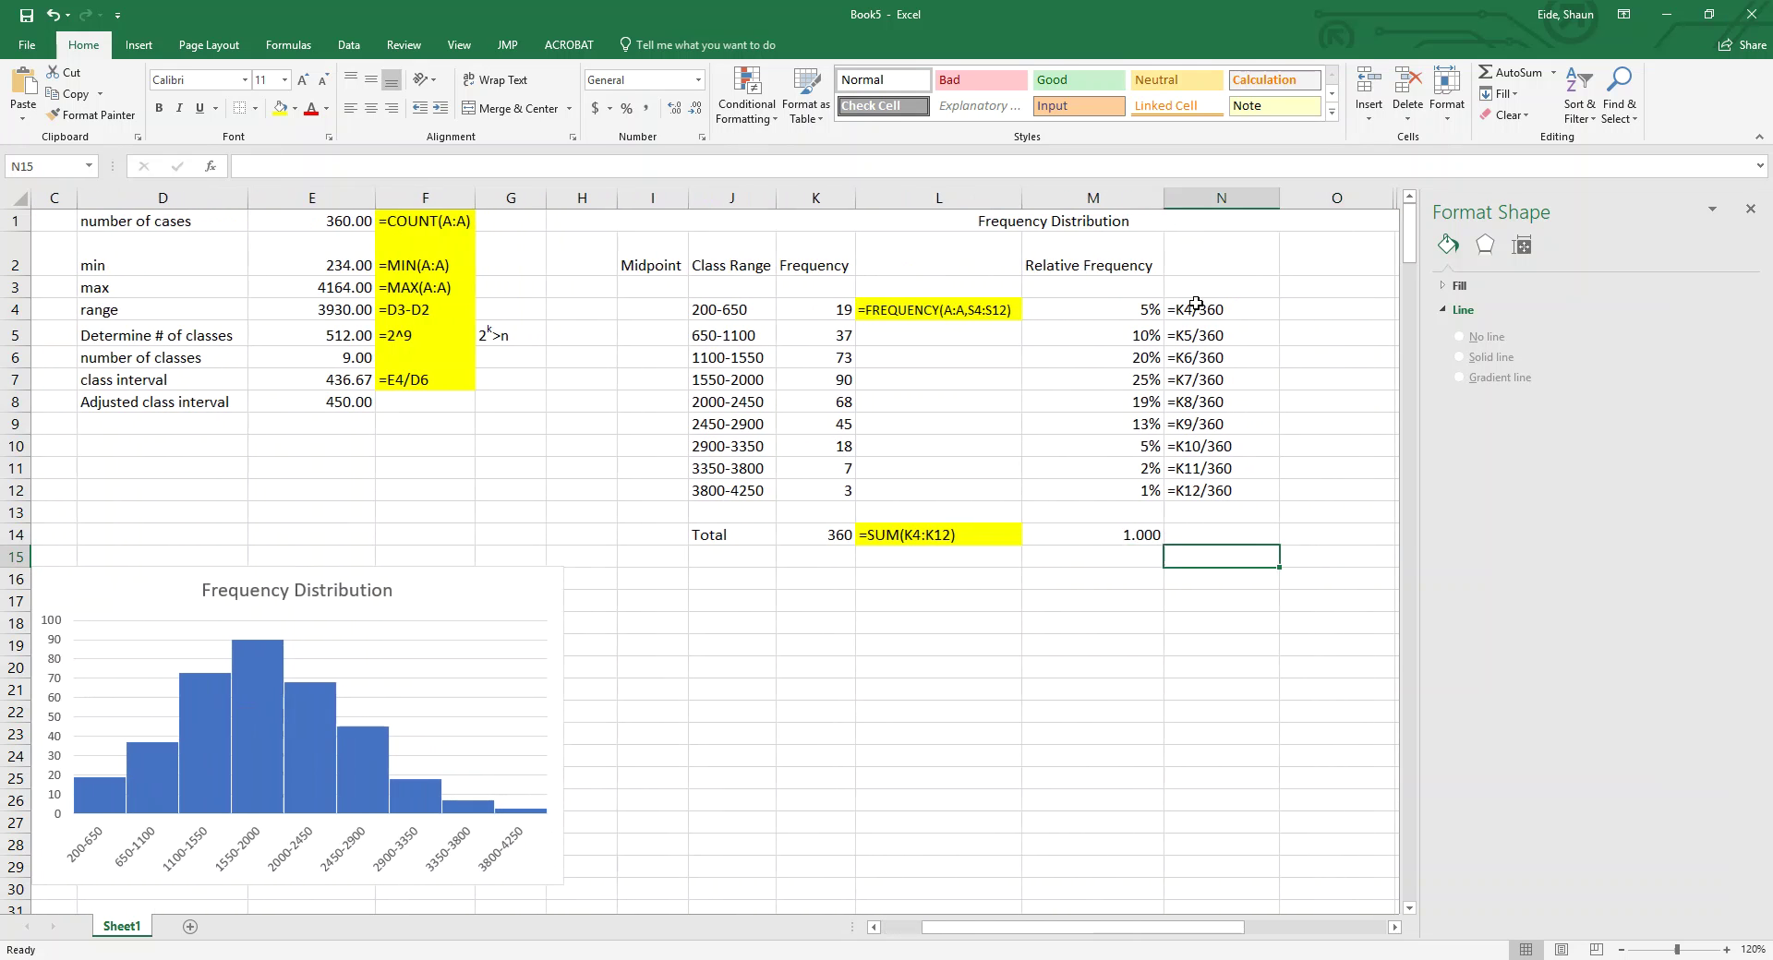
pyautogui.press('Right')
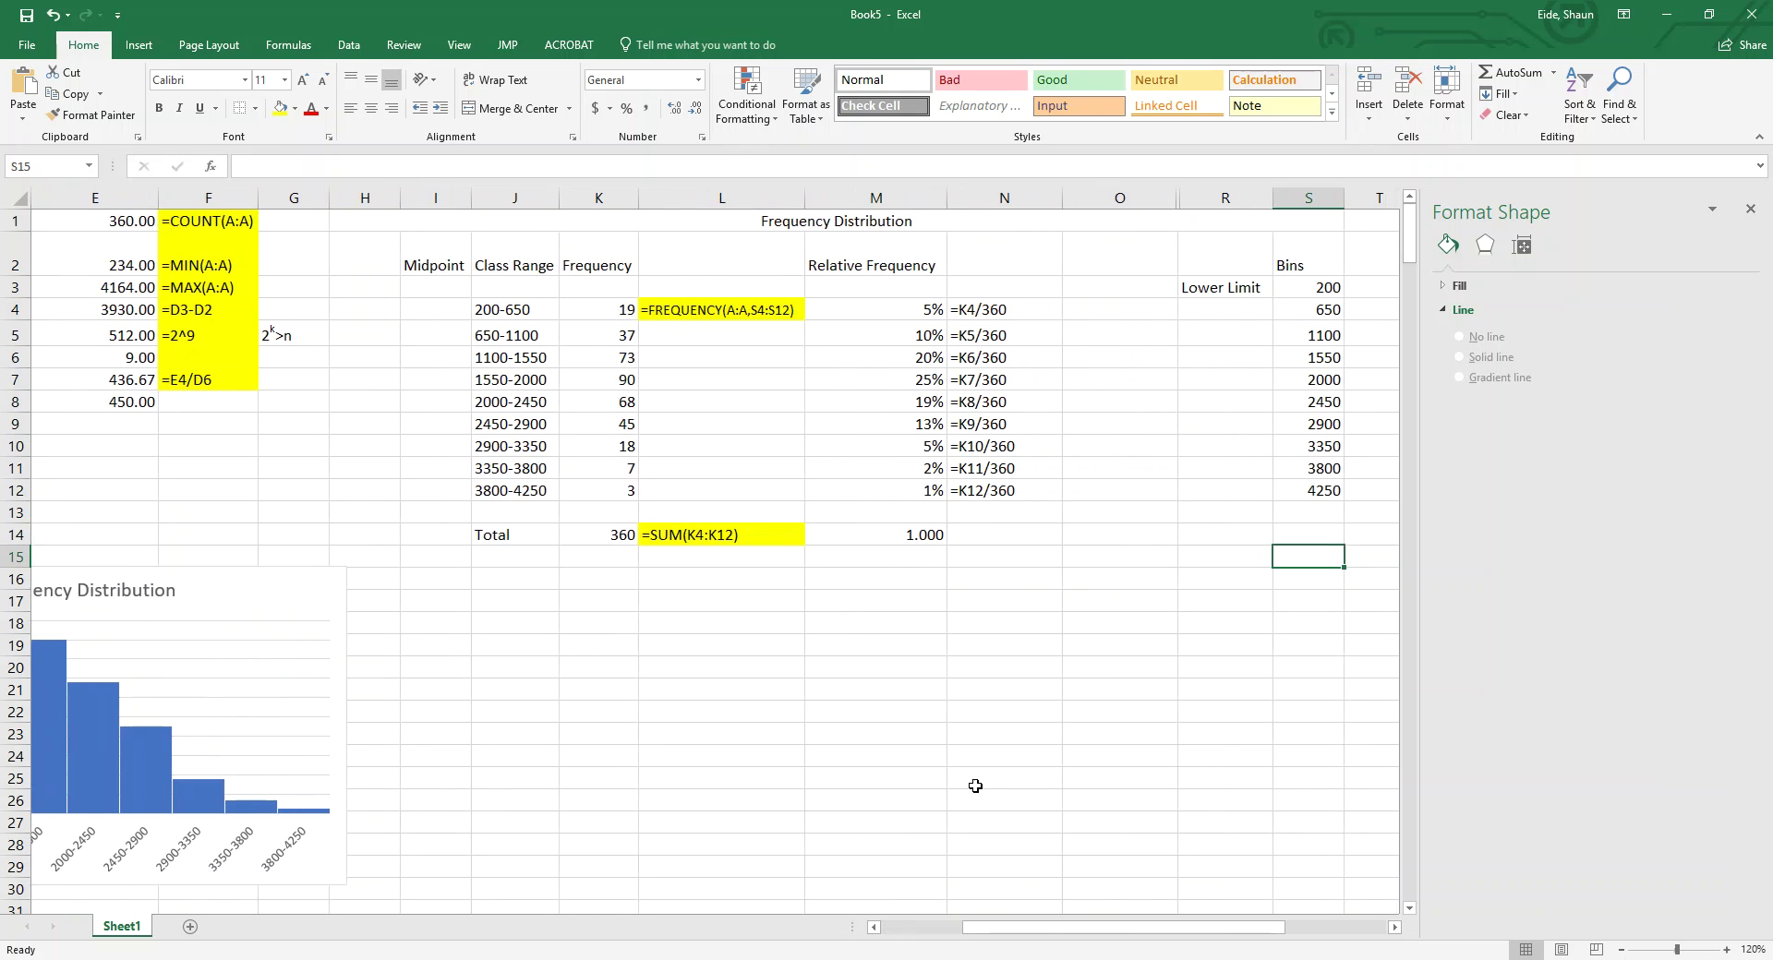
pyautogui.moveTo(1038, 932); pyautogui.dragTo(1078, 950)
pyautogui.moveTo(625, 312); pyautogui.dragTo(610, 491)
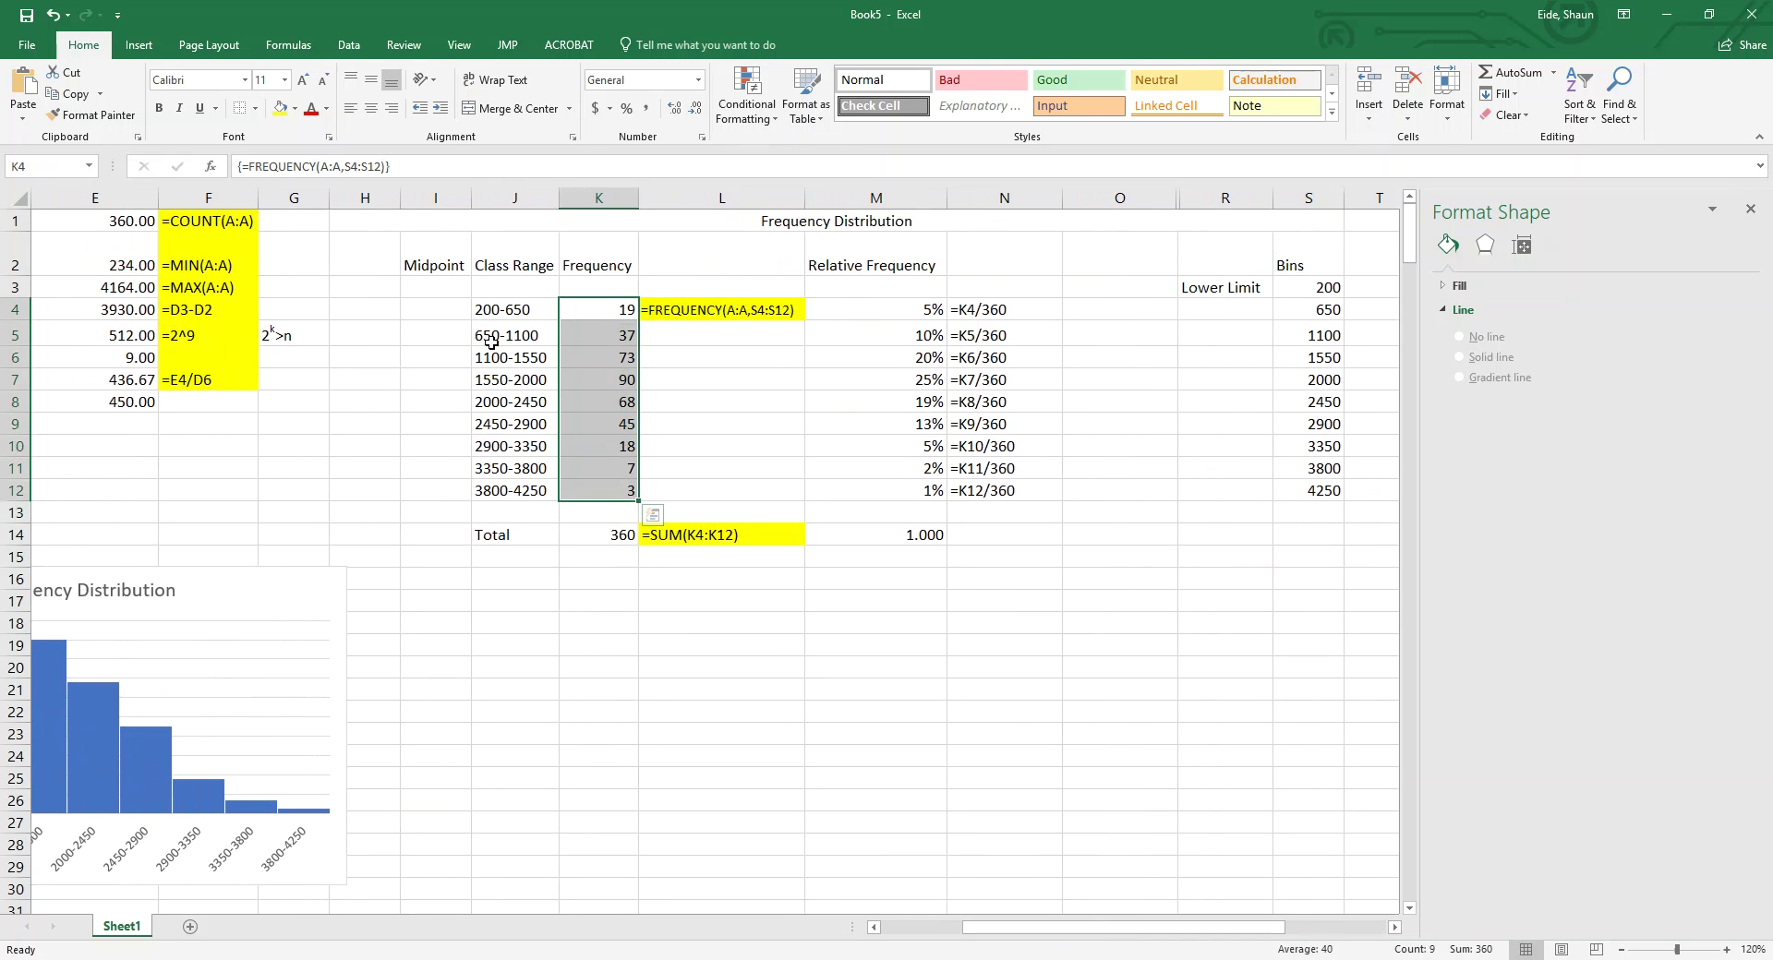
pyautogui.click(467, 310)
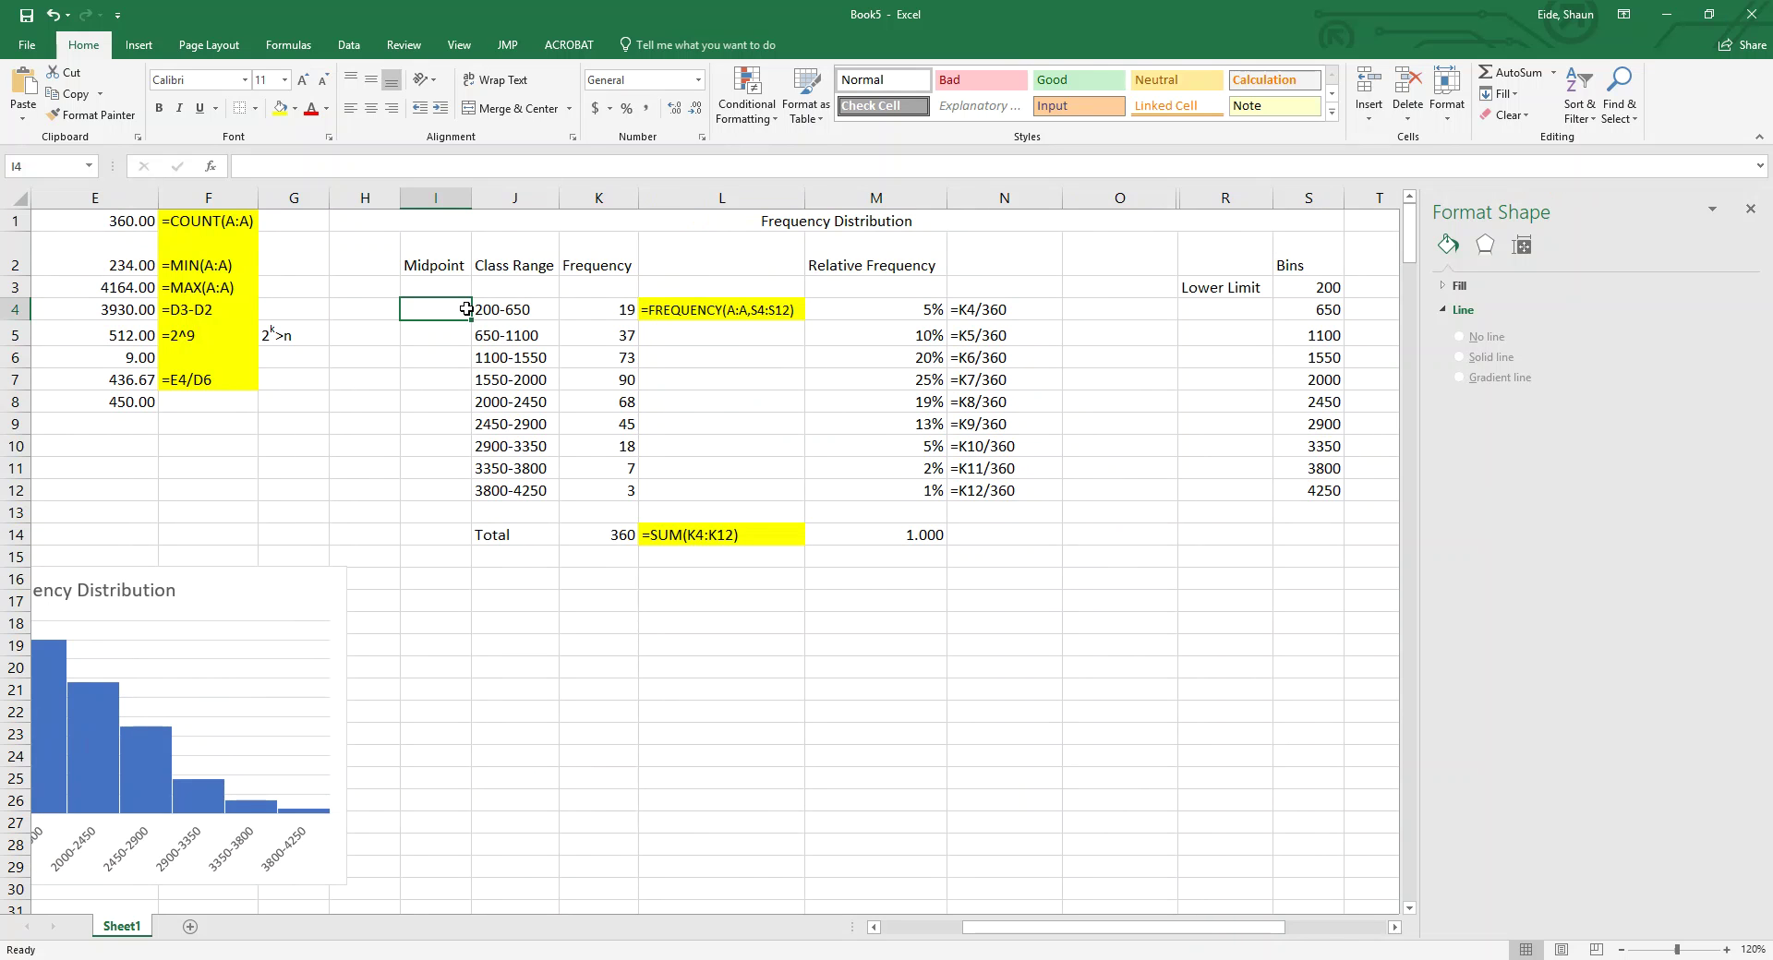
pyautogui.write('=a')
pyautogui.press('BackSpace')
pyautogui.write('av')
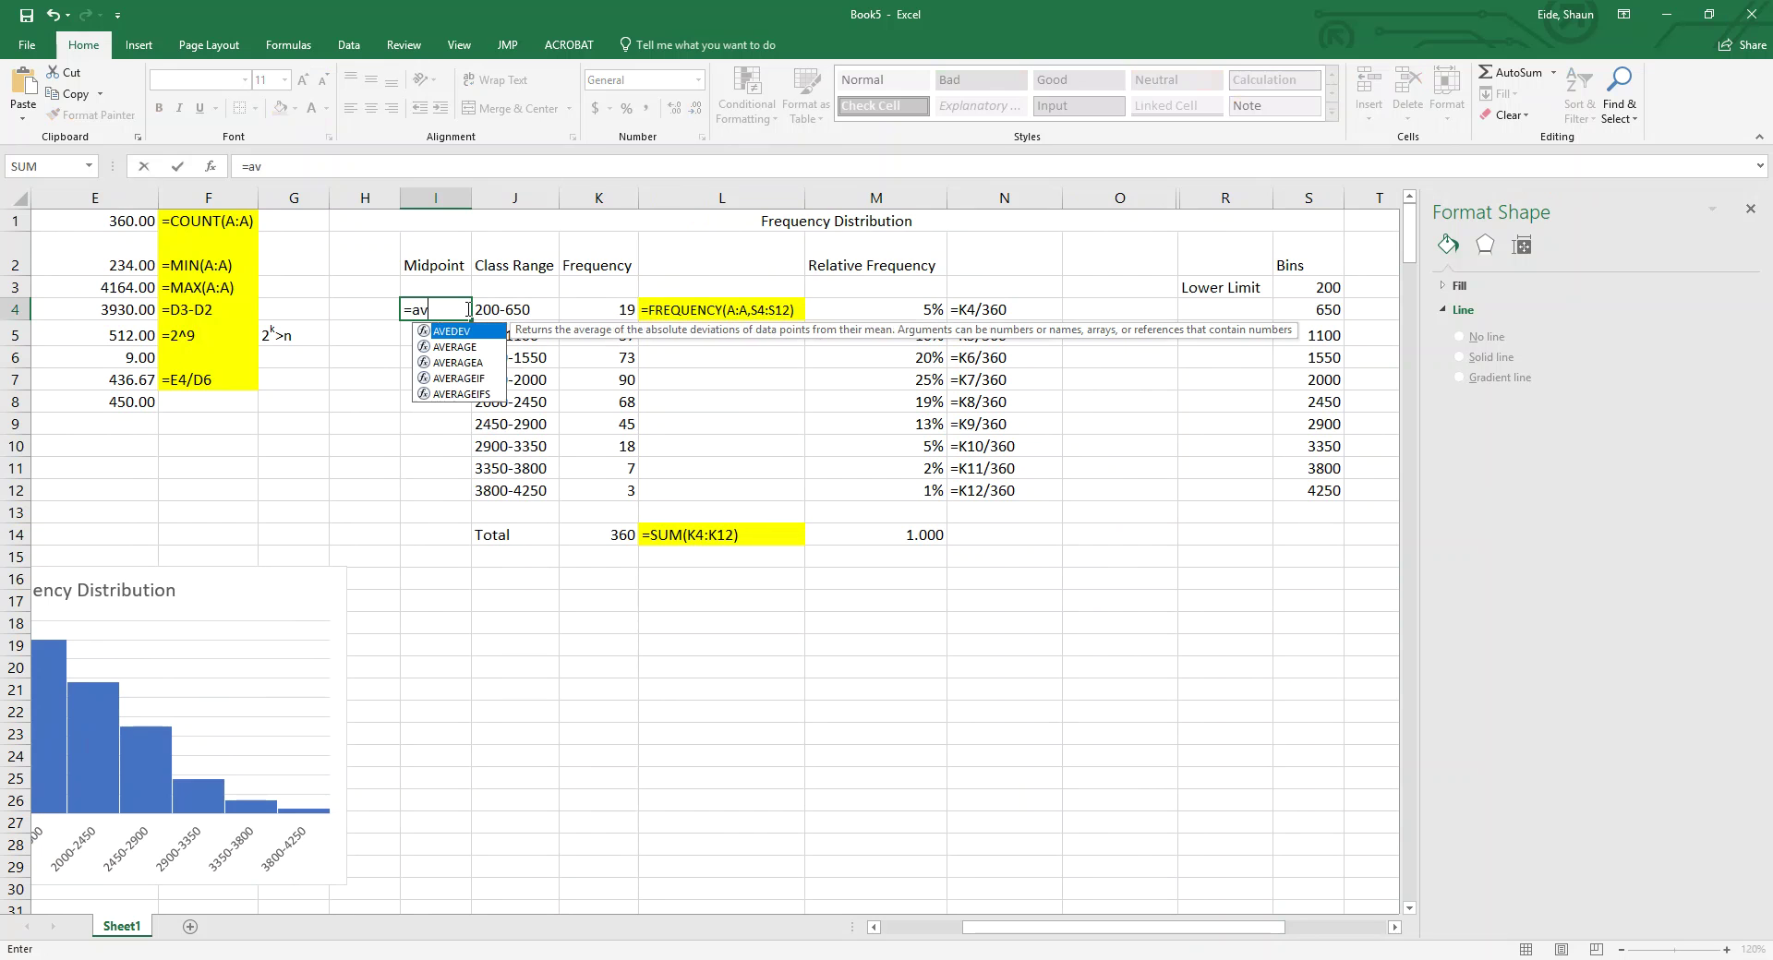
pyautogui.write('erage')
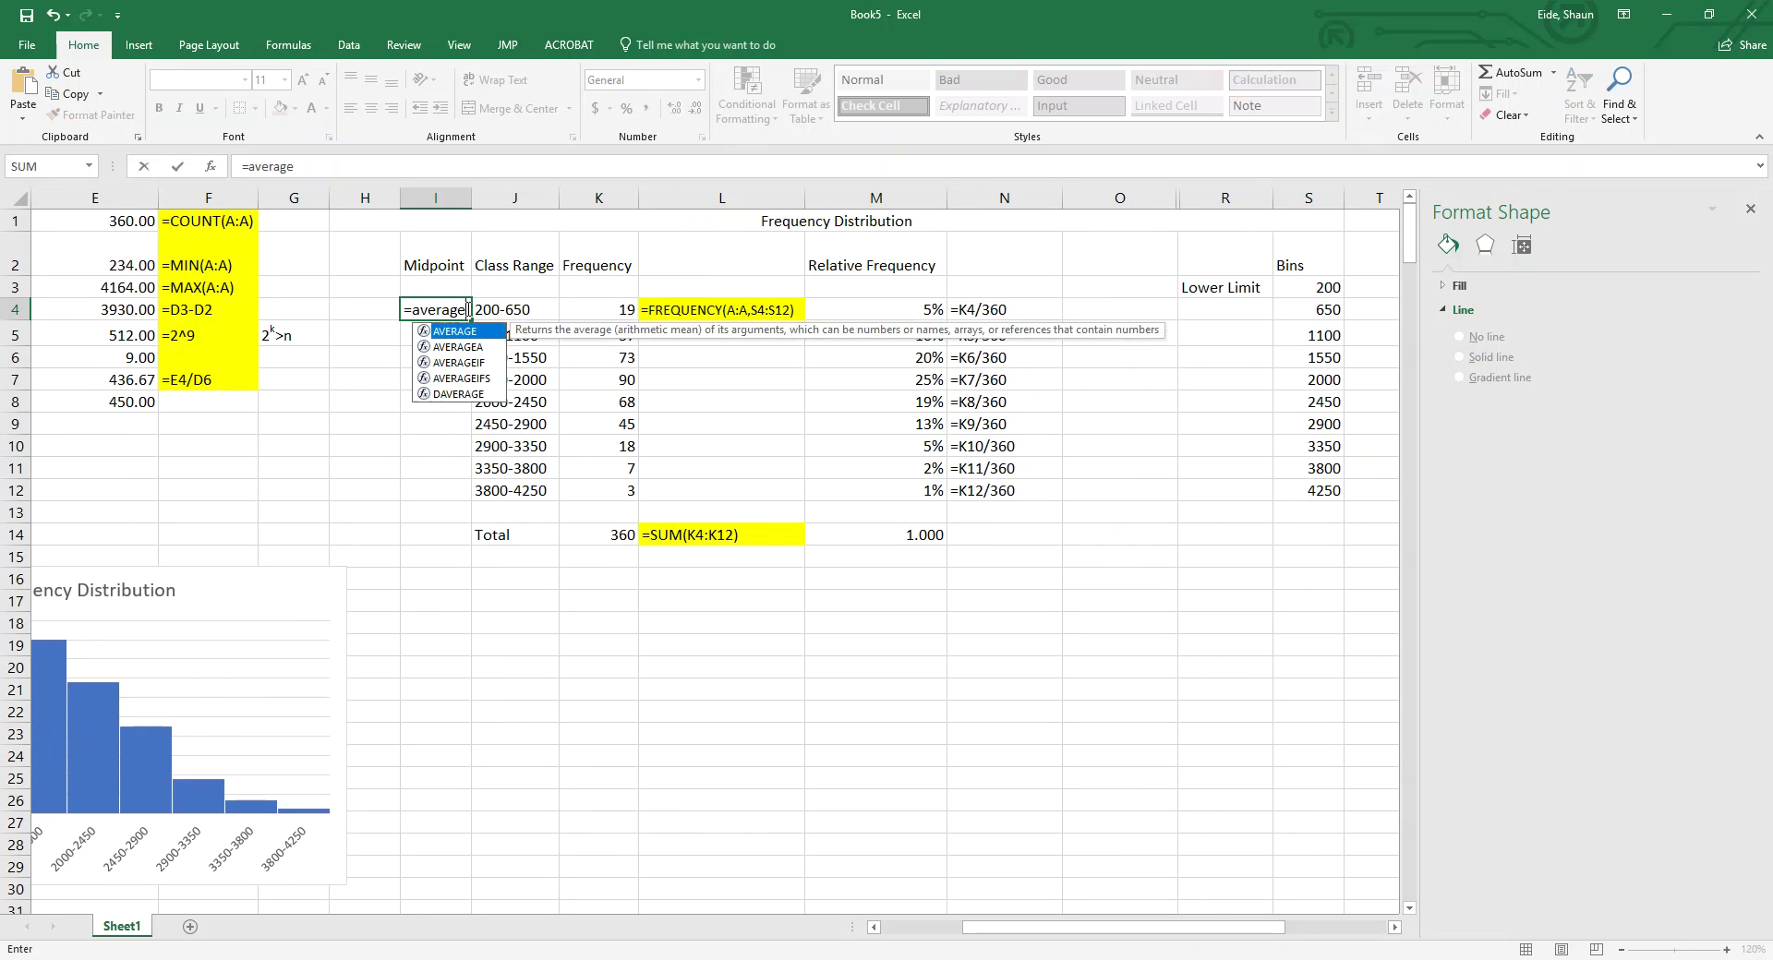
pyautogui.write('(')
pyautogui.moveTo(1285, 289); pyautogui.dragTo(1293, 321)
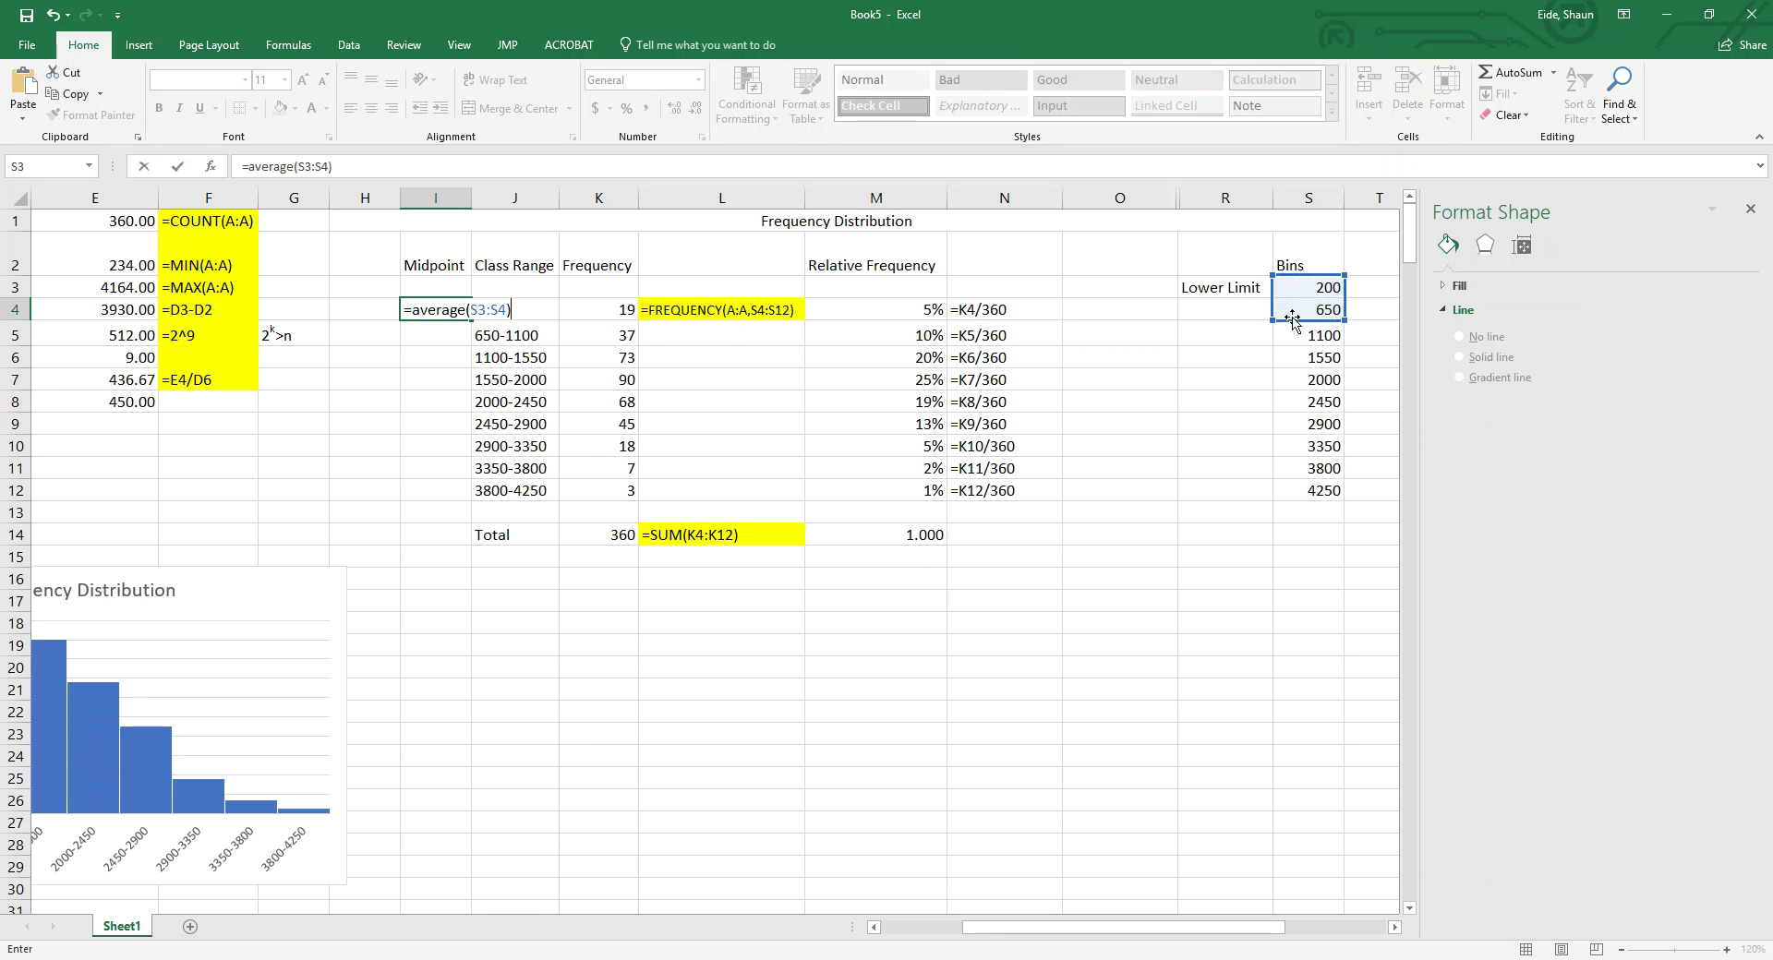
pyautogui.press('Return')
# Step: Fill the midpoint formula from I4 down through I12
pyautogui.click(434, 315)
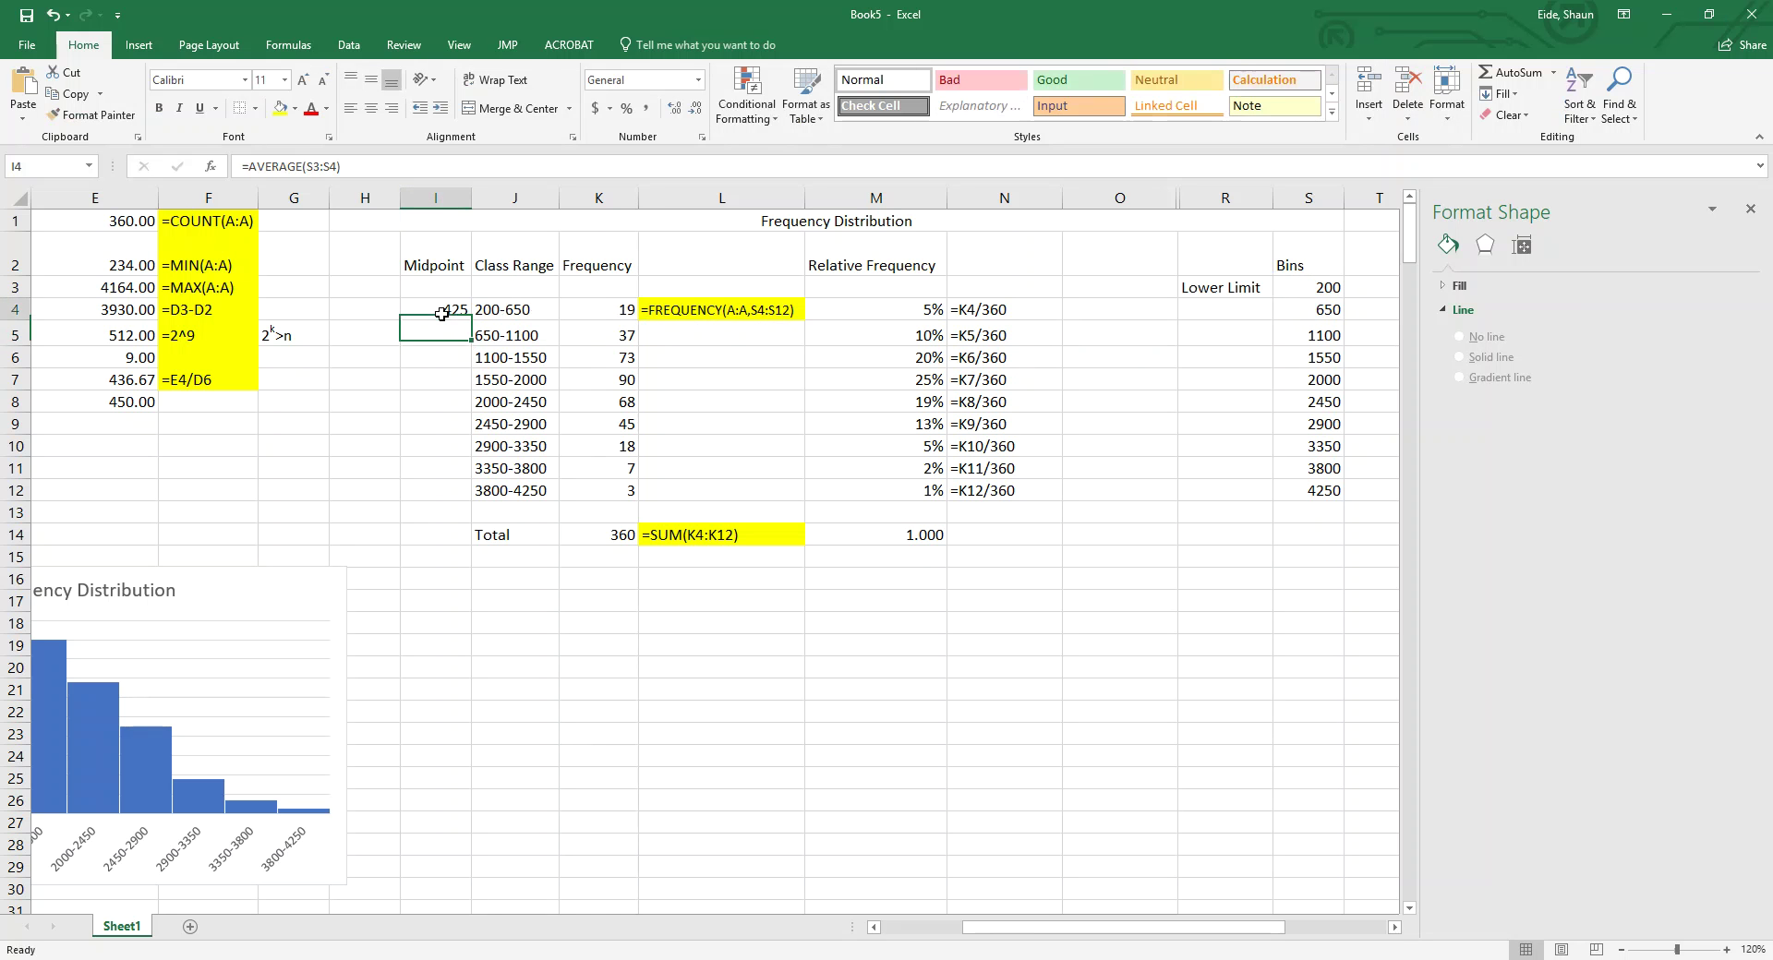
pyautogui.moveTo(472, 319); pyautogui.dragTo(470, 503)
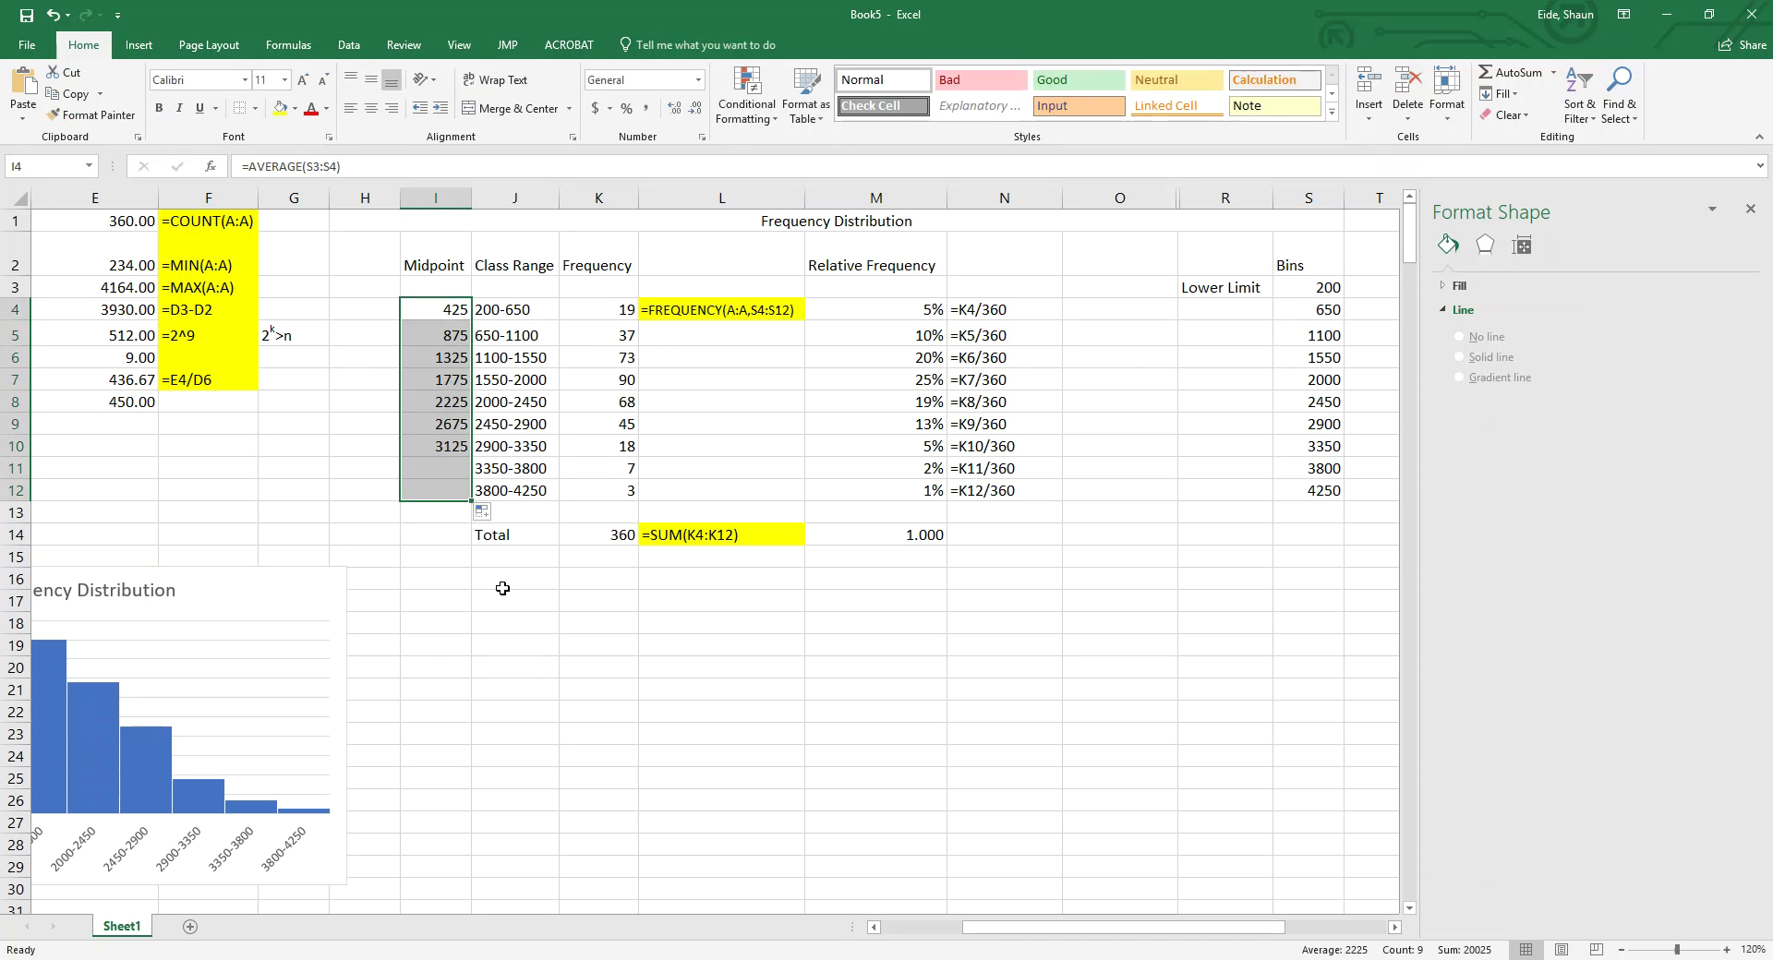
pyautogui.click(453, 335)
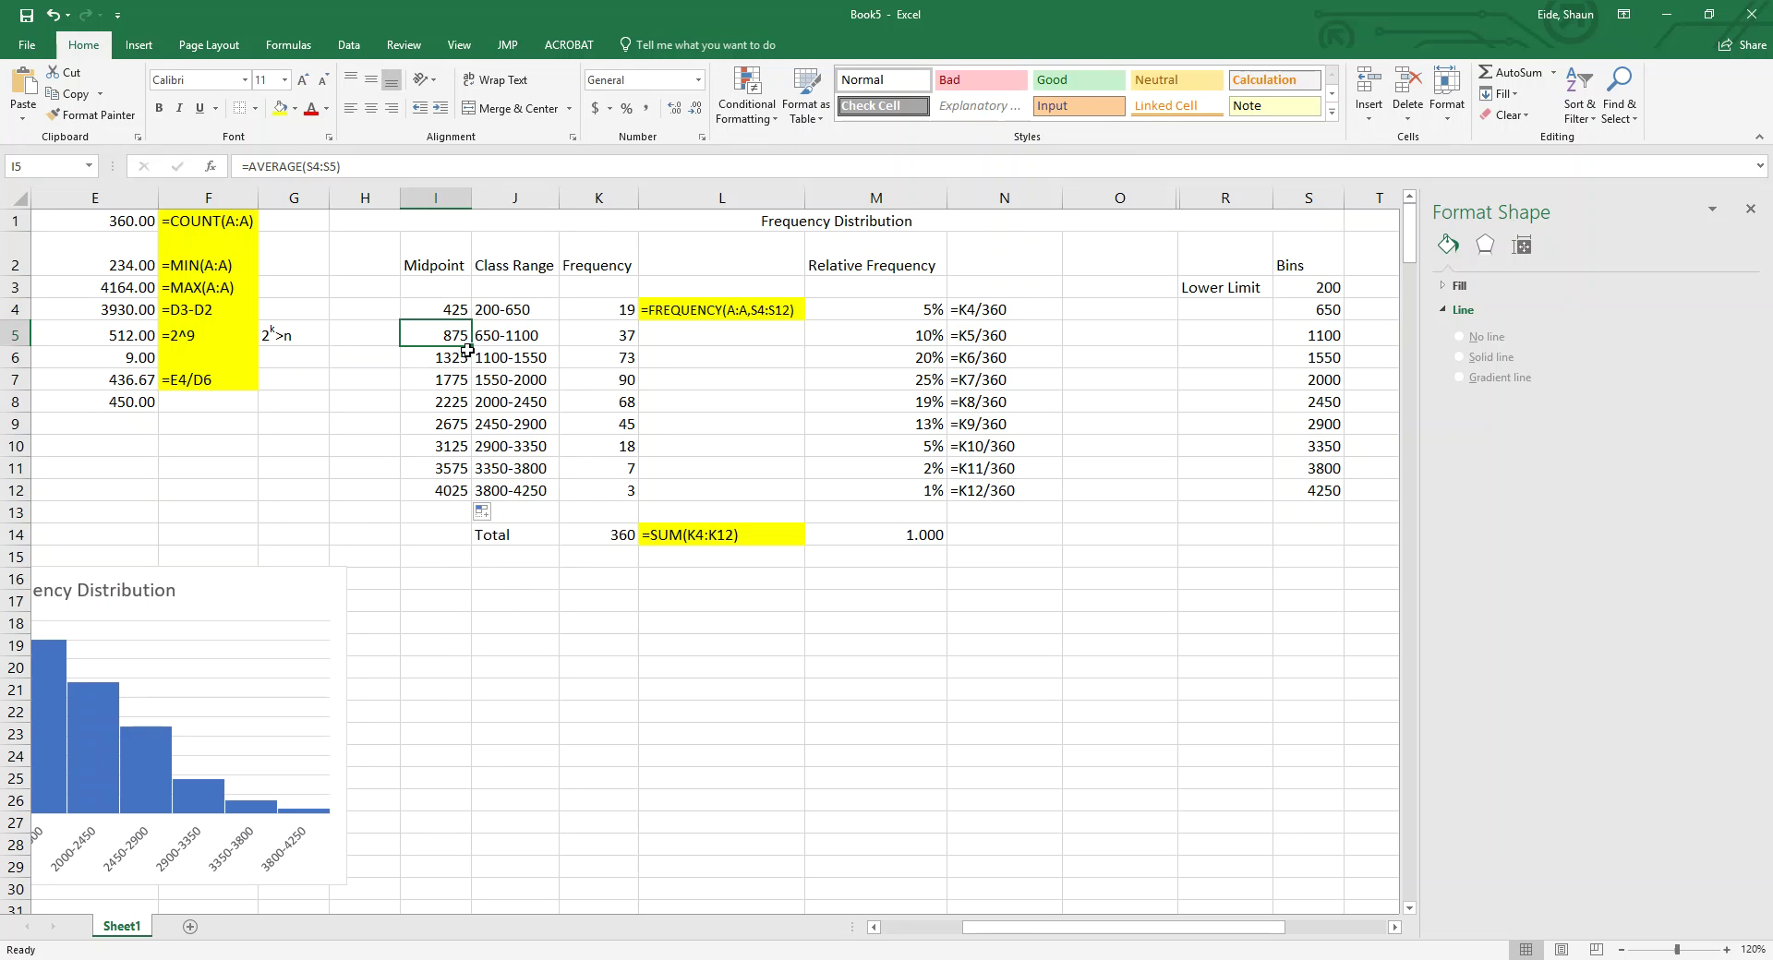
# Step: Insert the recommended Scatter chart for I4:I12 and K4:K12 and place it below the frequency table
pyautogui.moveTo(443, 296); pyautogui.dragTo(455, 490)
pyautogui.keyDown('ctrl'); pyautogui.moveTo(623, 308); pyautogui.dragTo(618, 488); pyautogui.keyUp('ctrl')
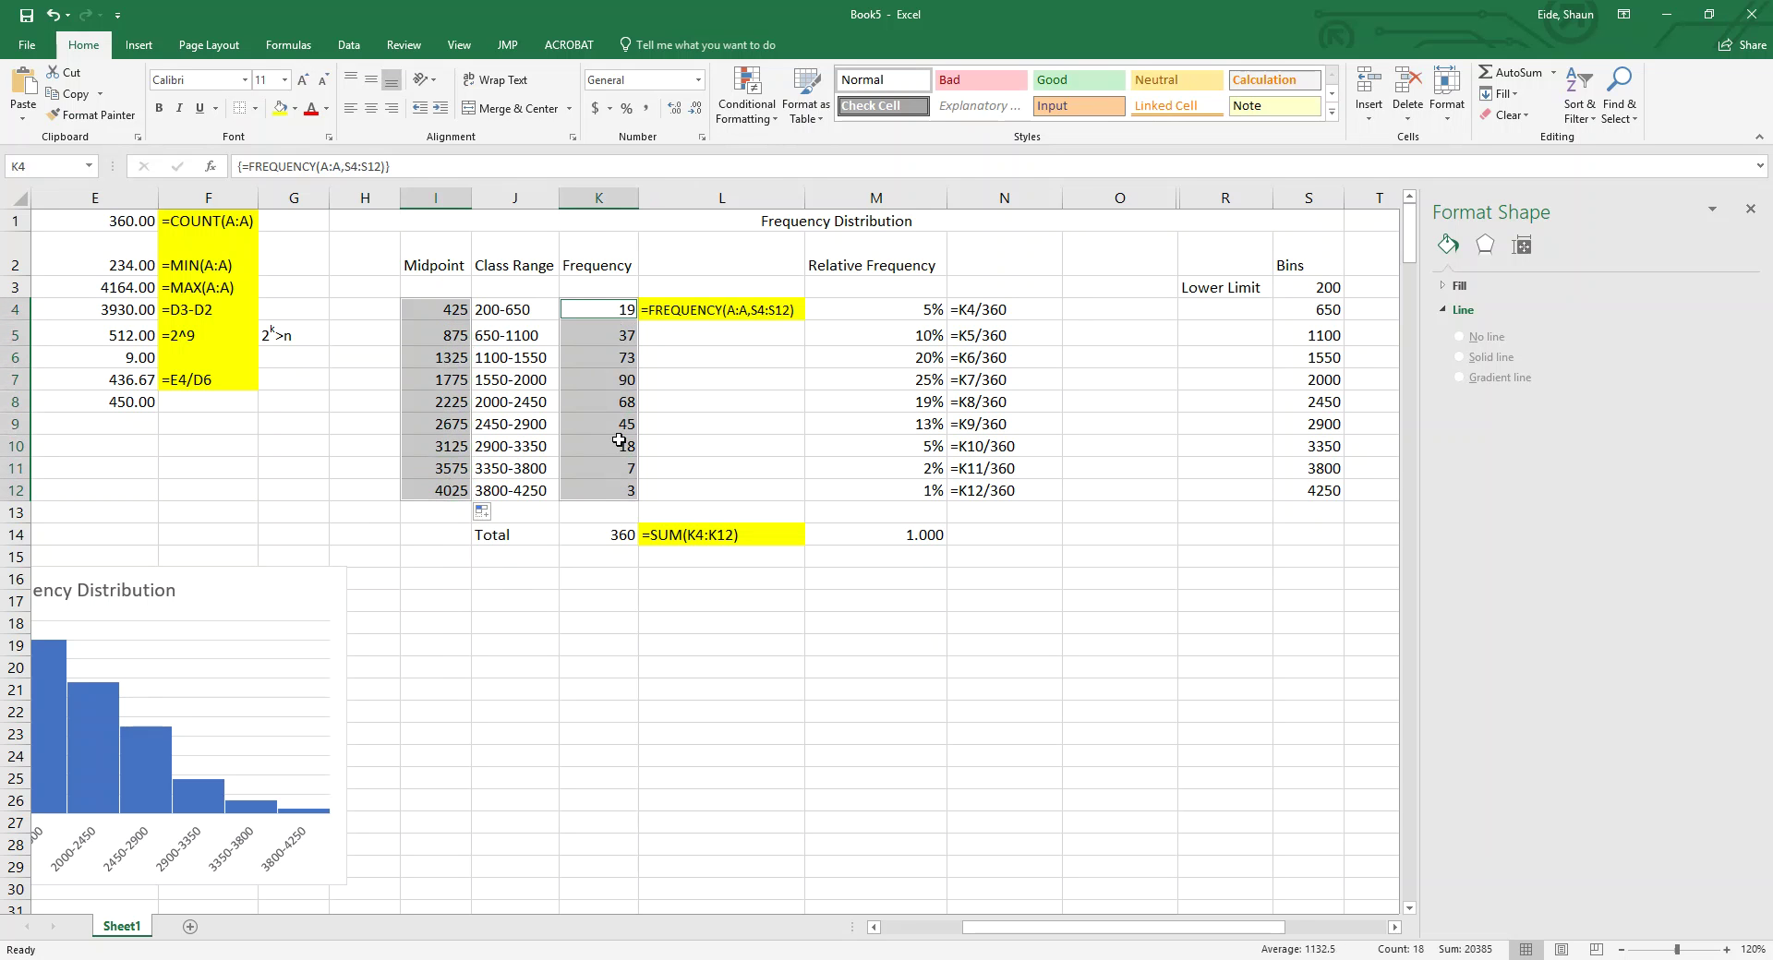
pyautogui.click(138, 45)
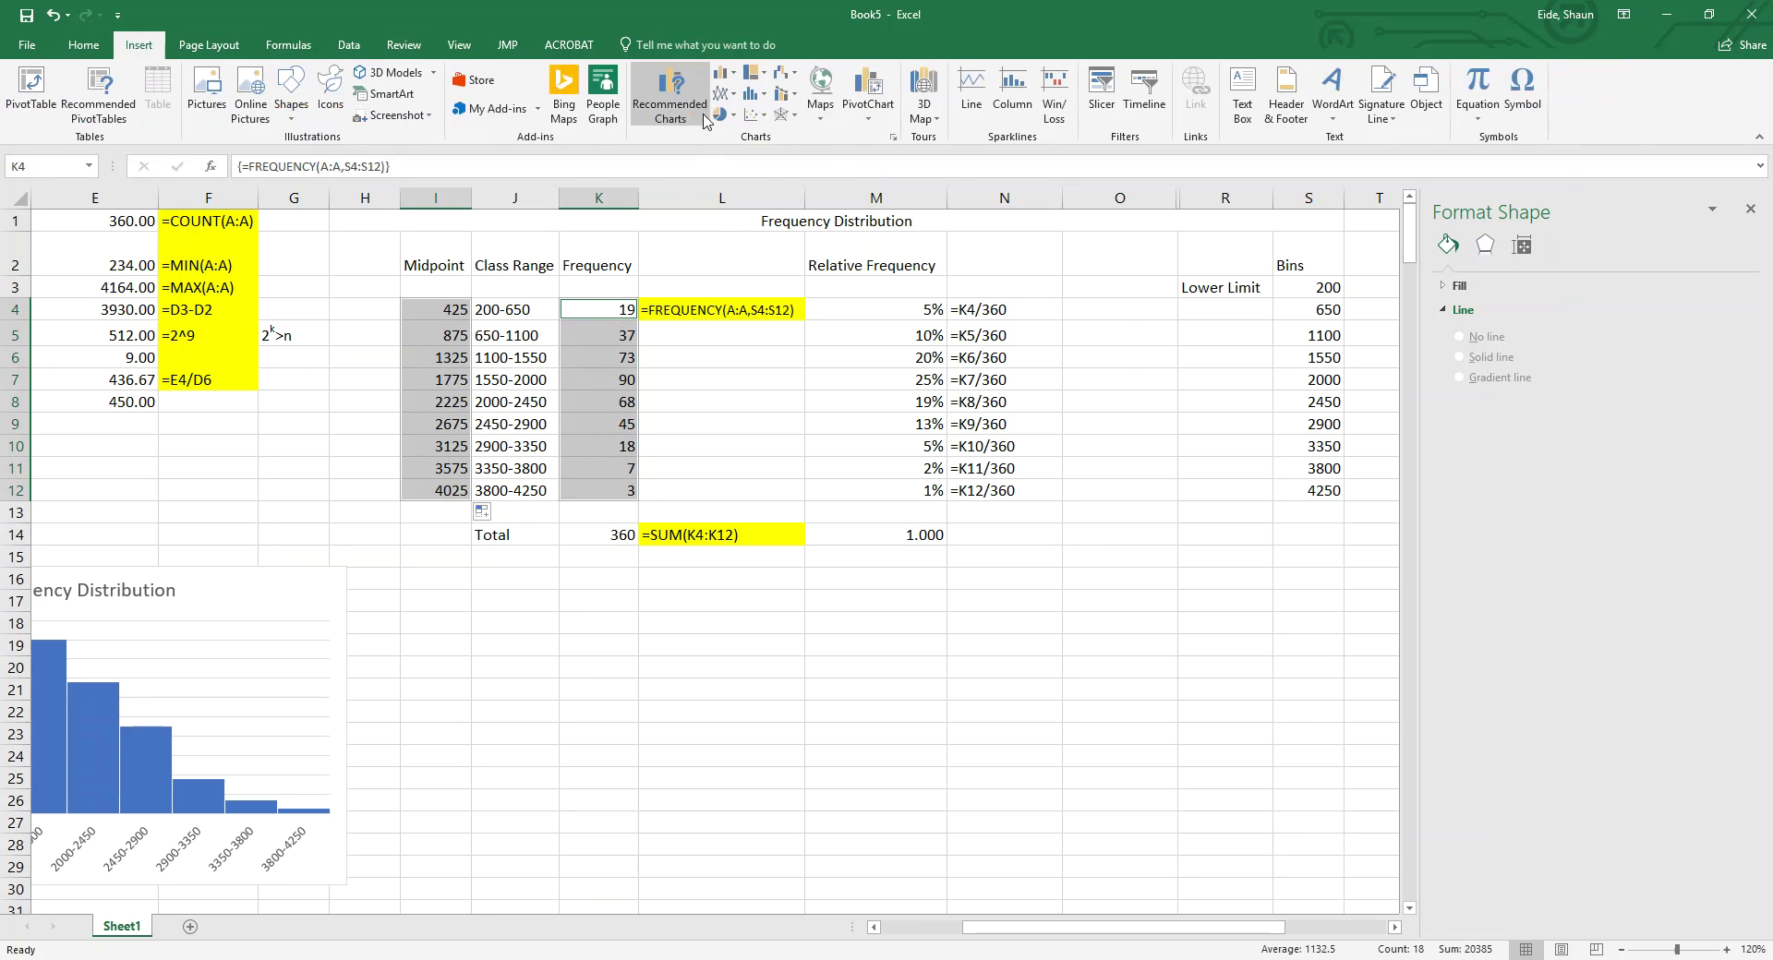
pyautogui.click(672, 98)
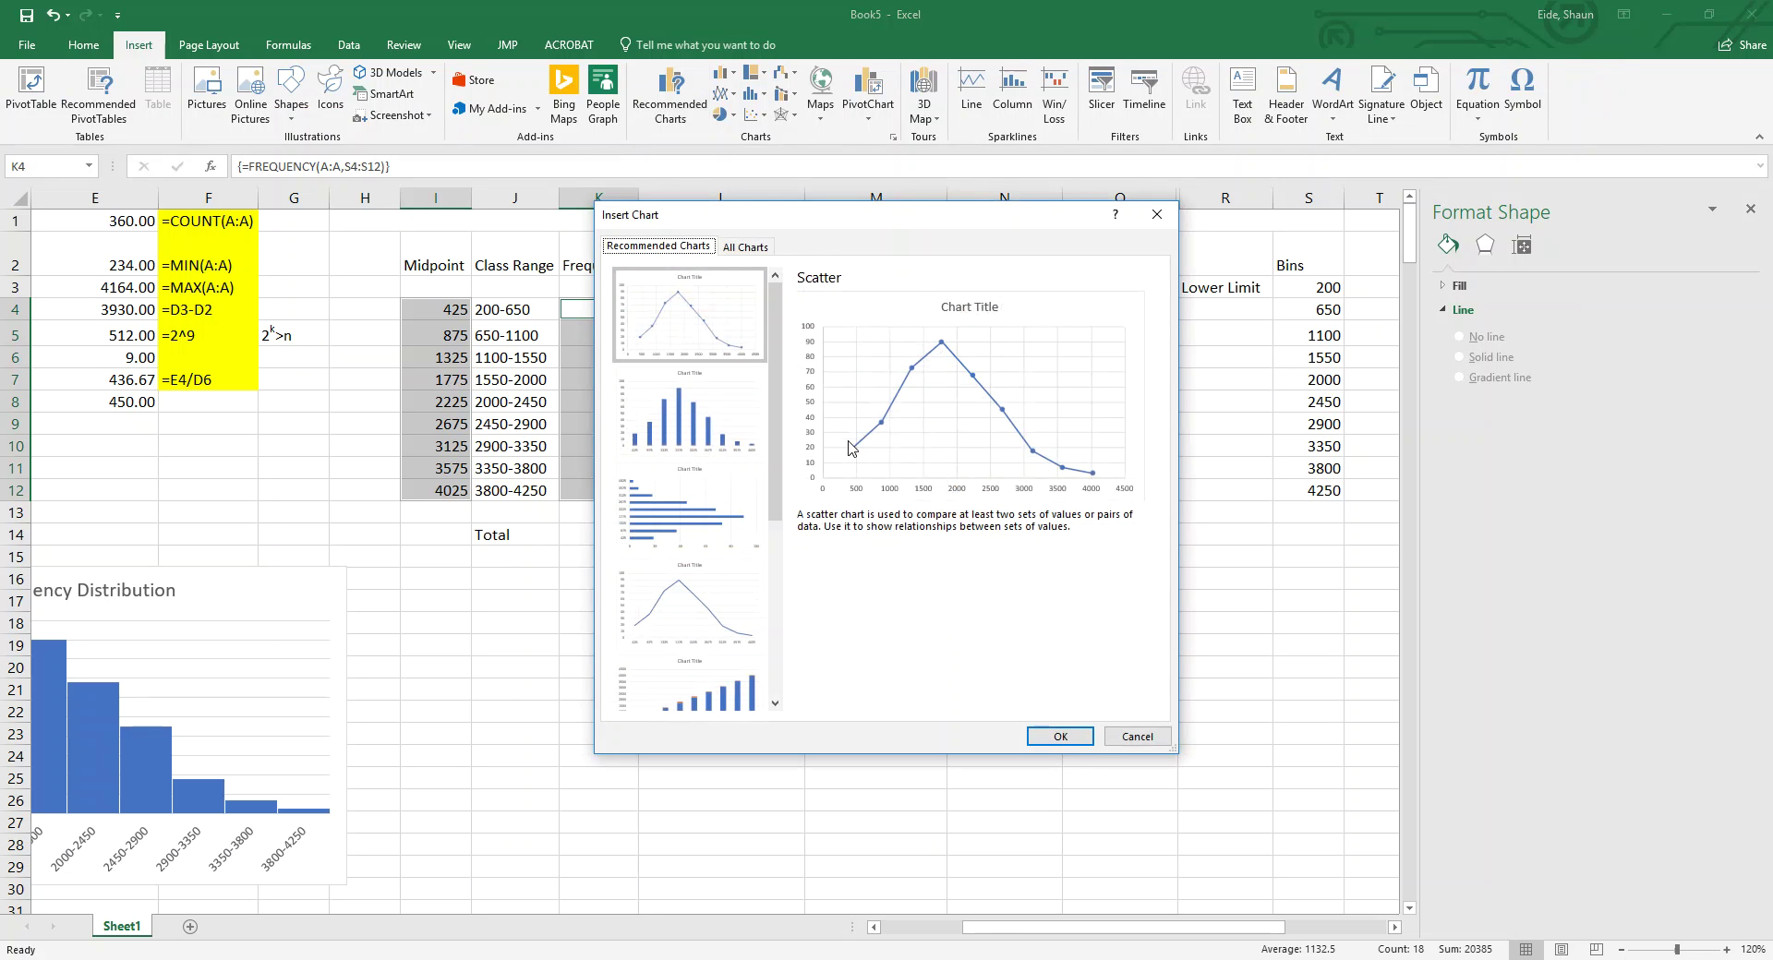
pyautogui.click(1046, 737)
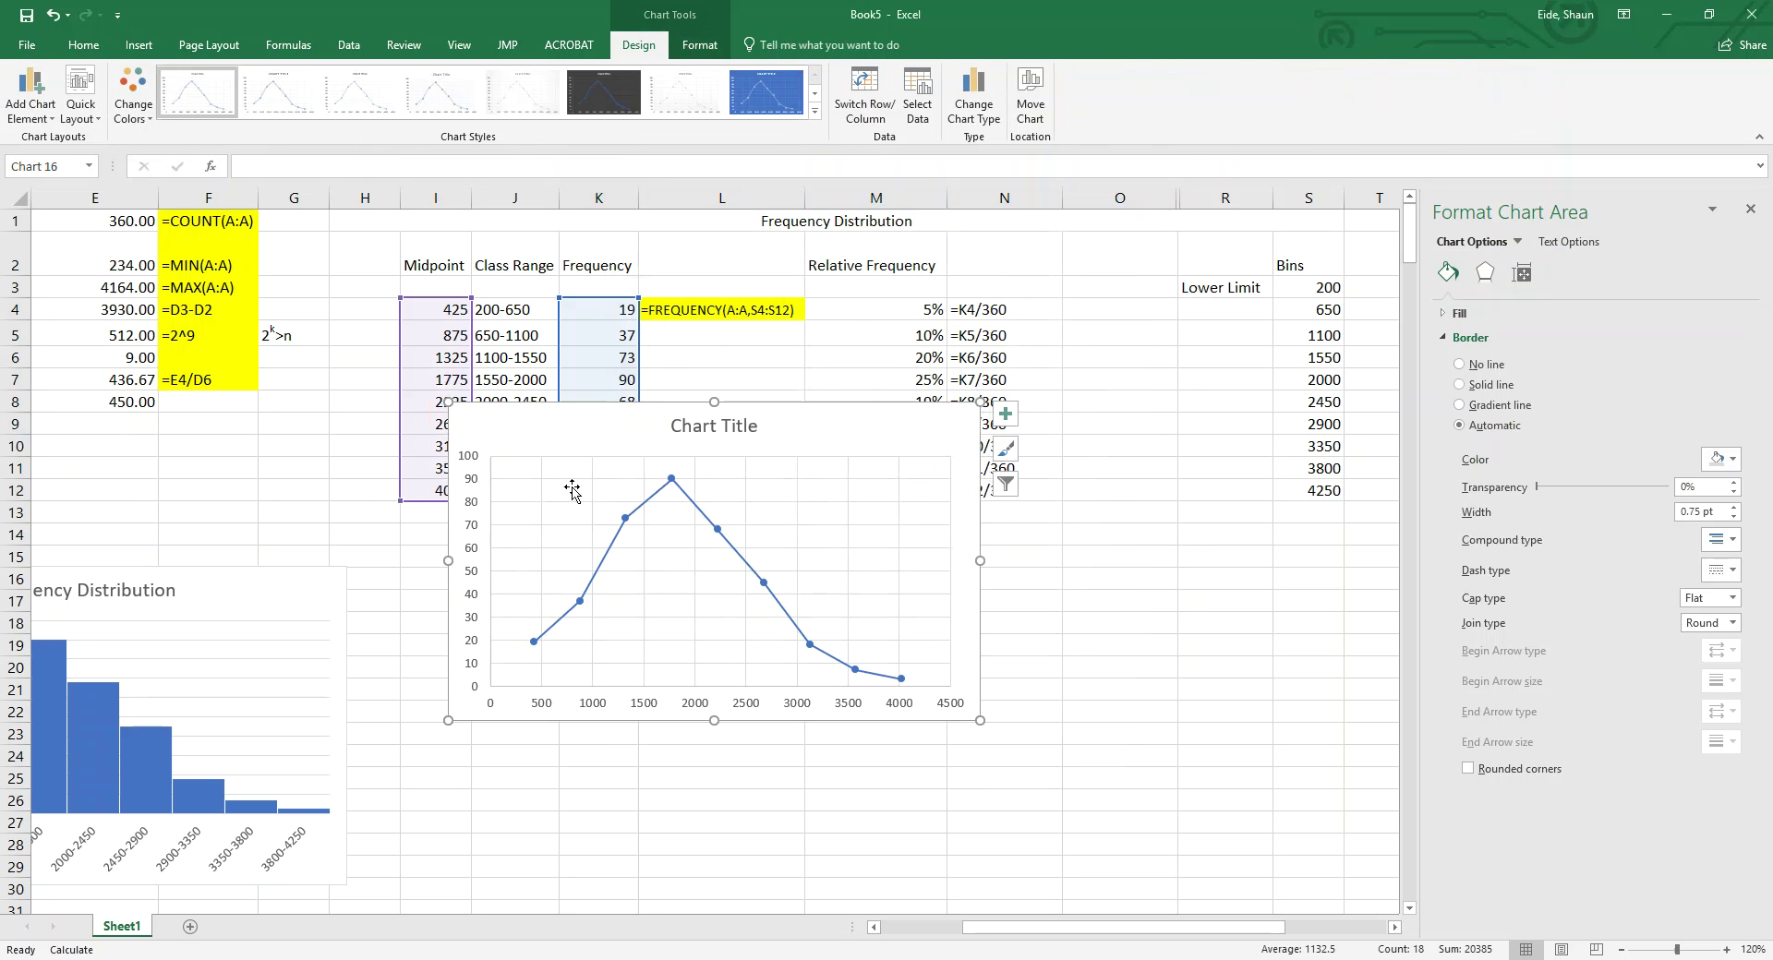
pyautogui.moveTo(561, 434); pyautogui.dragTo(684, 628)
# Step: Title the scatter chart "Frequency Polygon" and shift it slightly closer beneath the frequency table
pyautogui.click(813, 621)
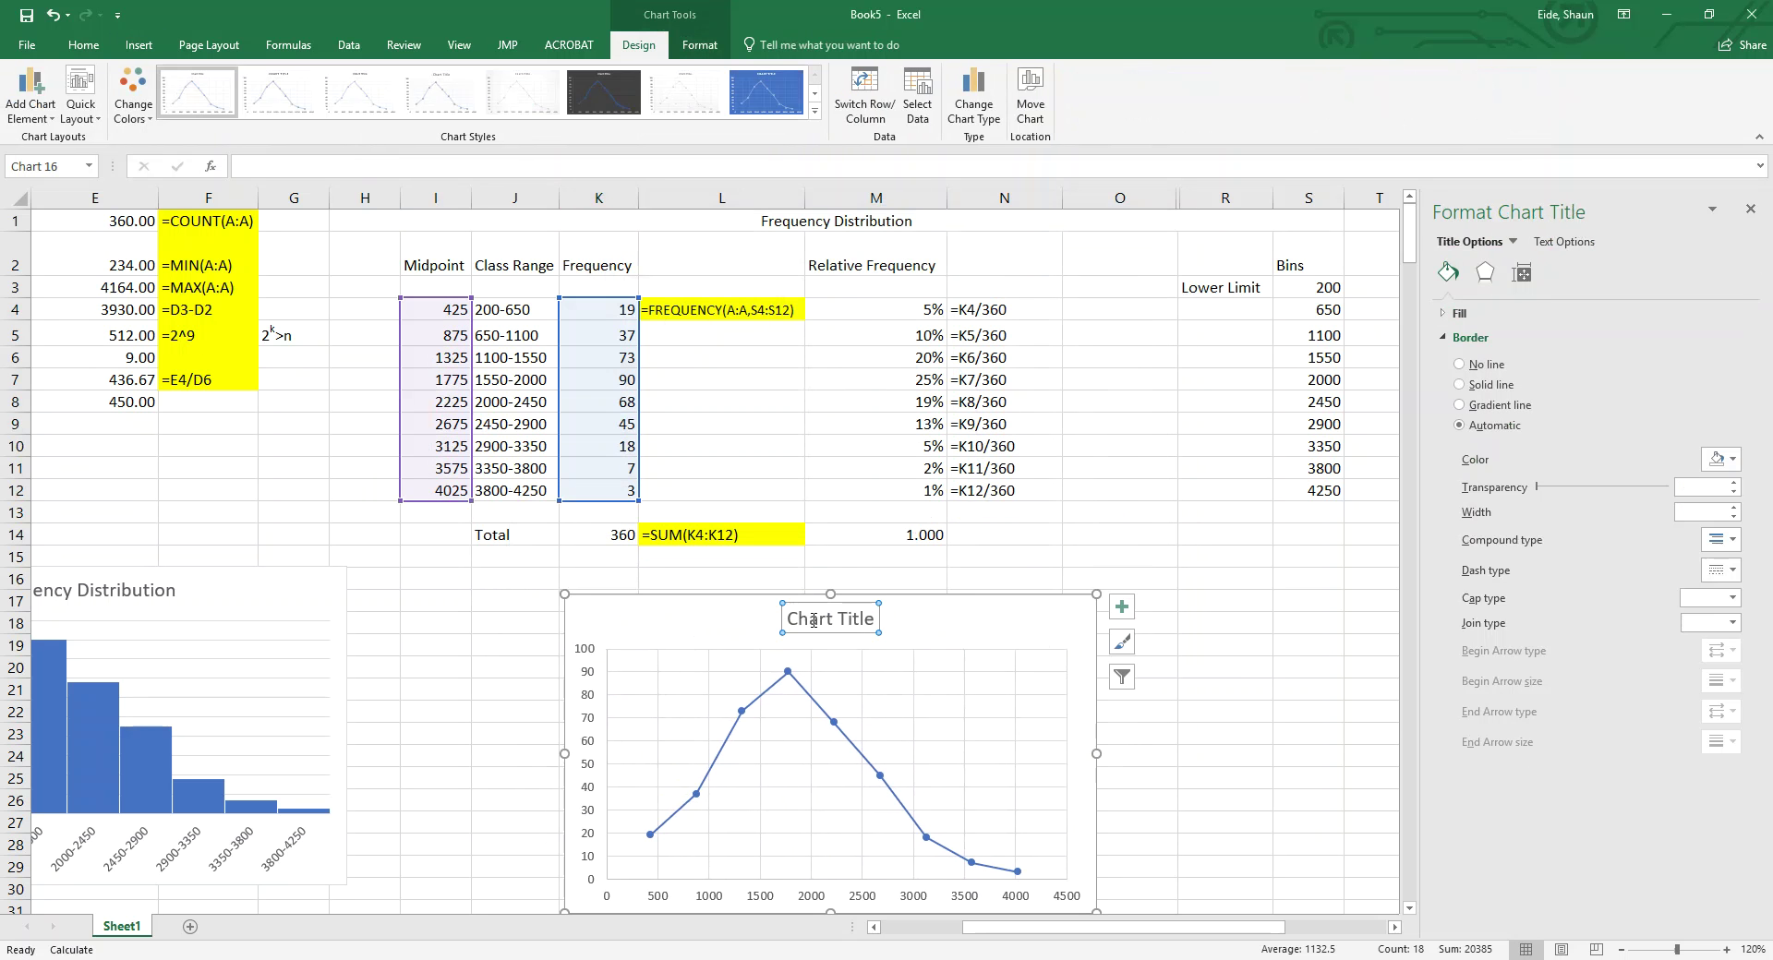
pyautogui.moveTo(873, 621); pyautogui.dragTo(574, 586)
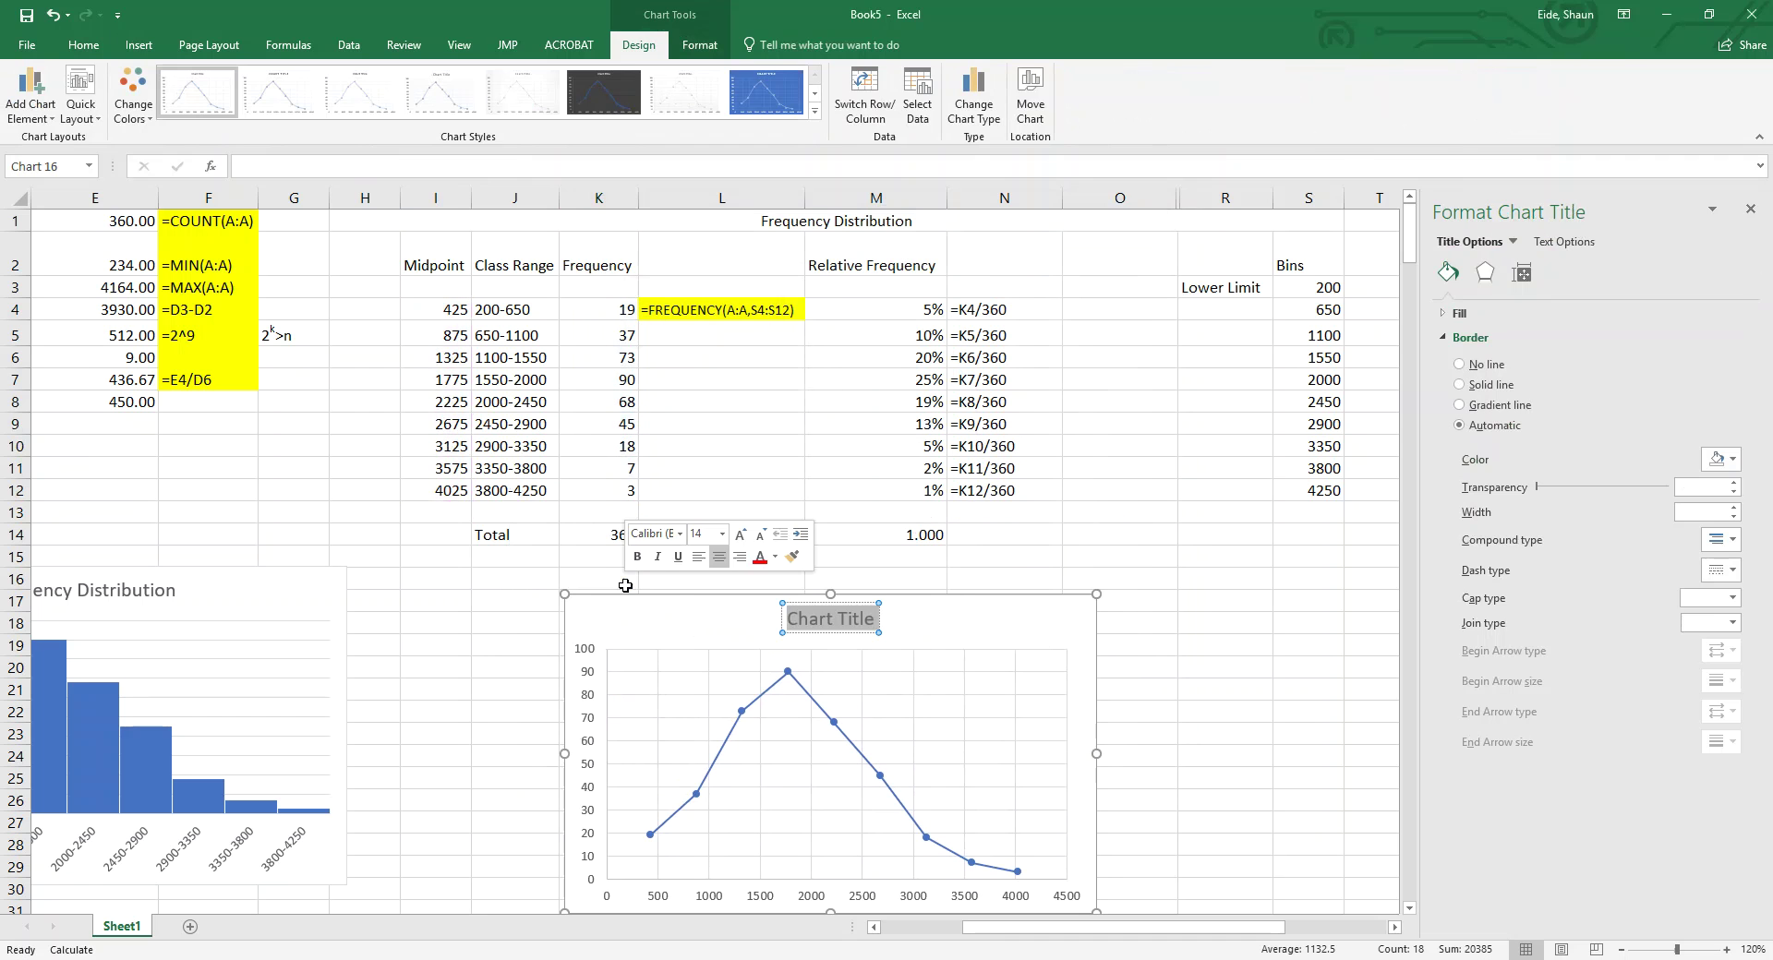
pyautogui.write('Frequenc')
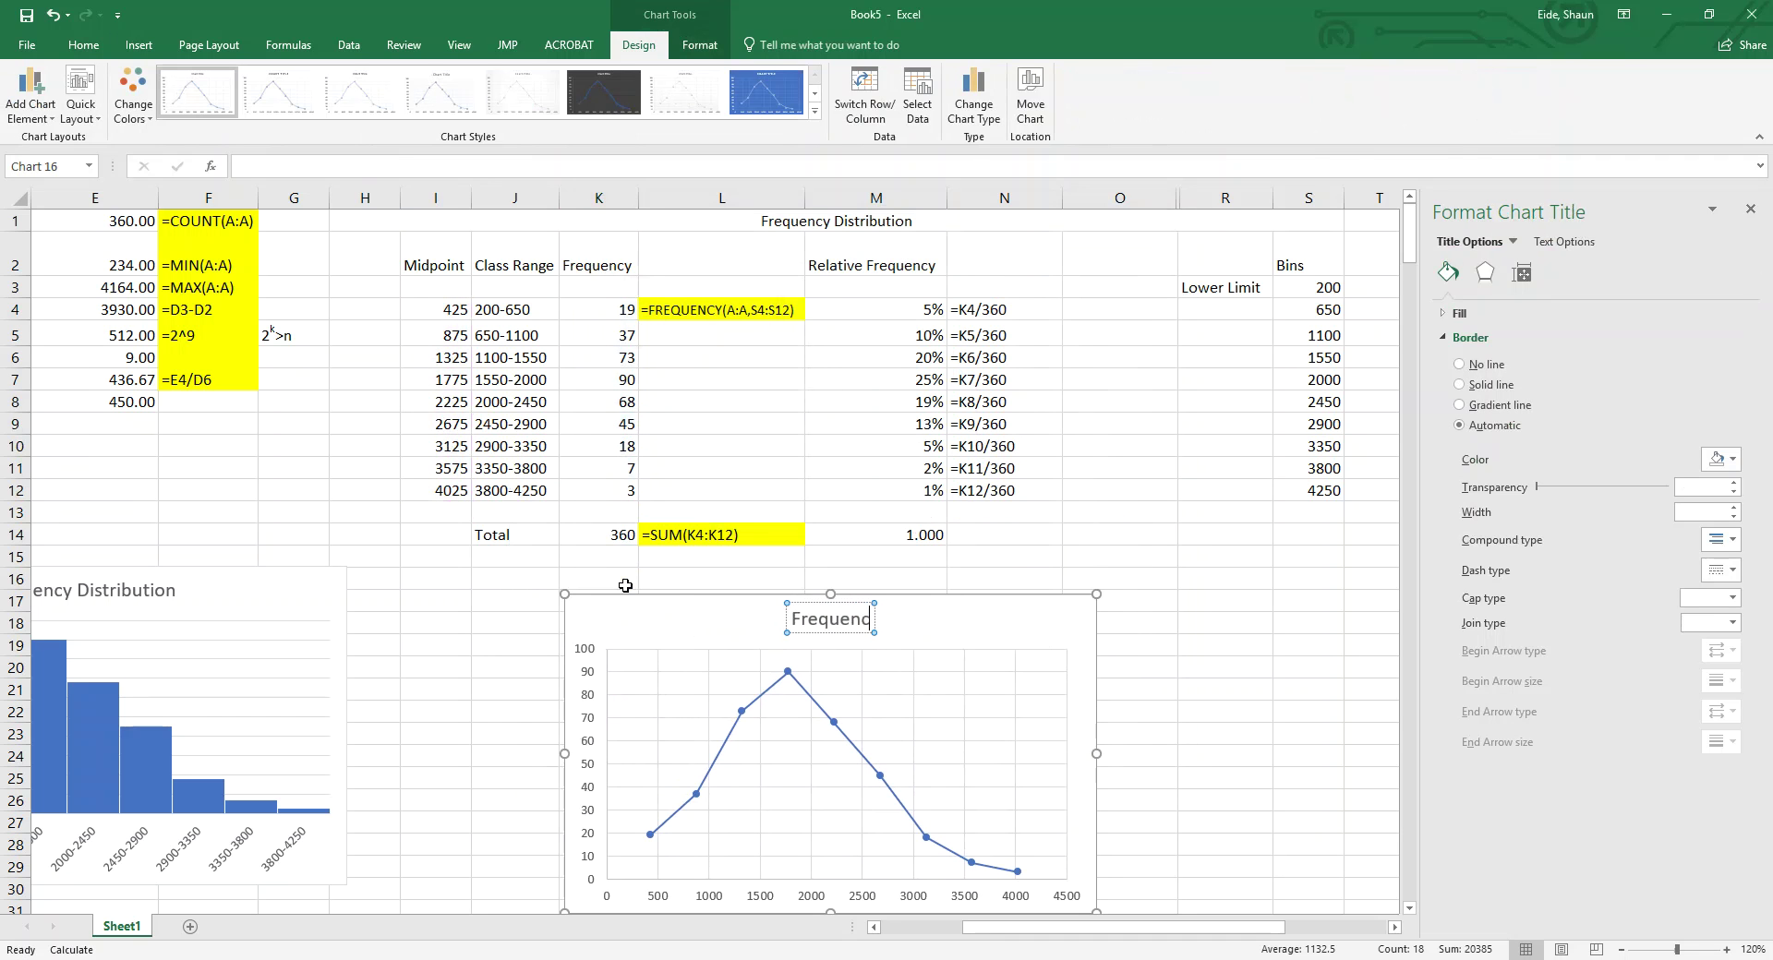
pyautogui.write('y Polygon')
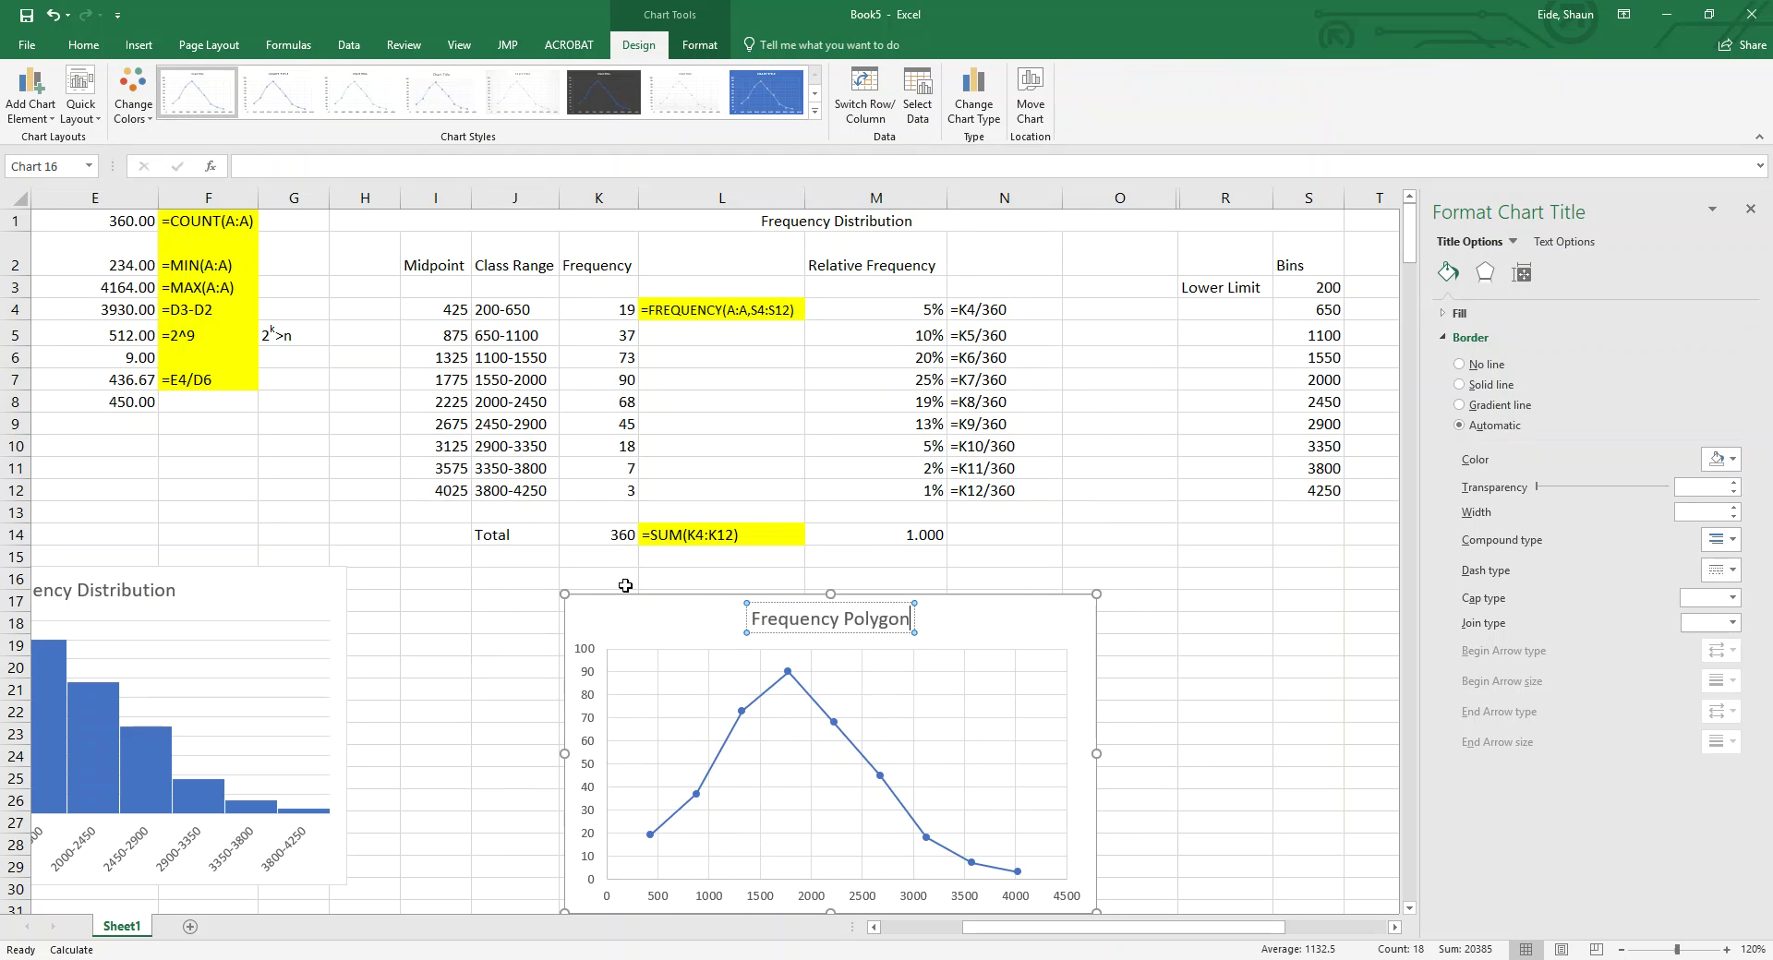
pyautogui.moveTo(947, 611); pyautogui.dragTo(907, 577)
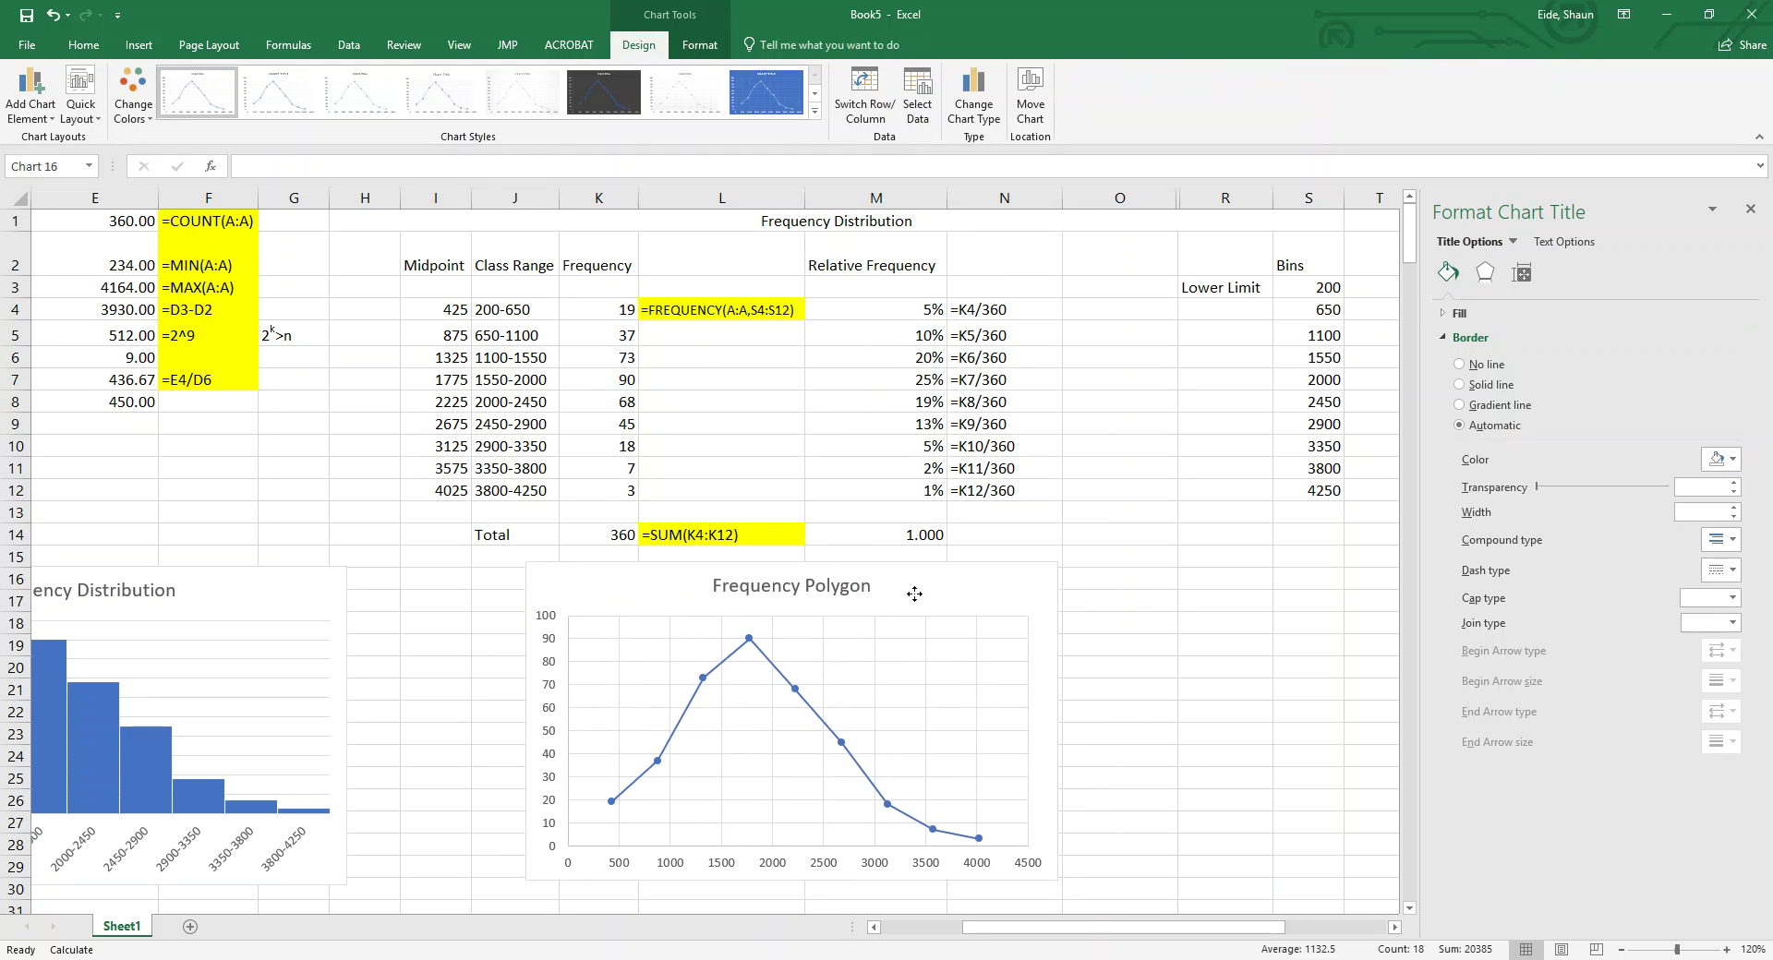
pyautogui.click(1222, 719)
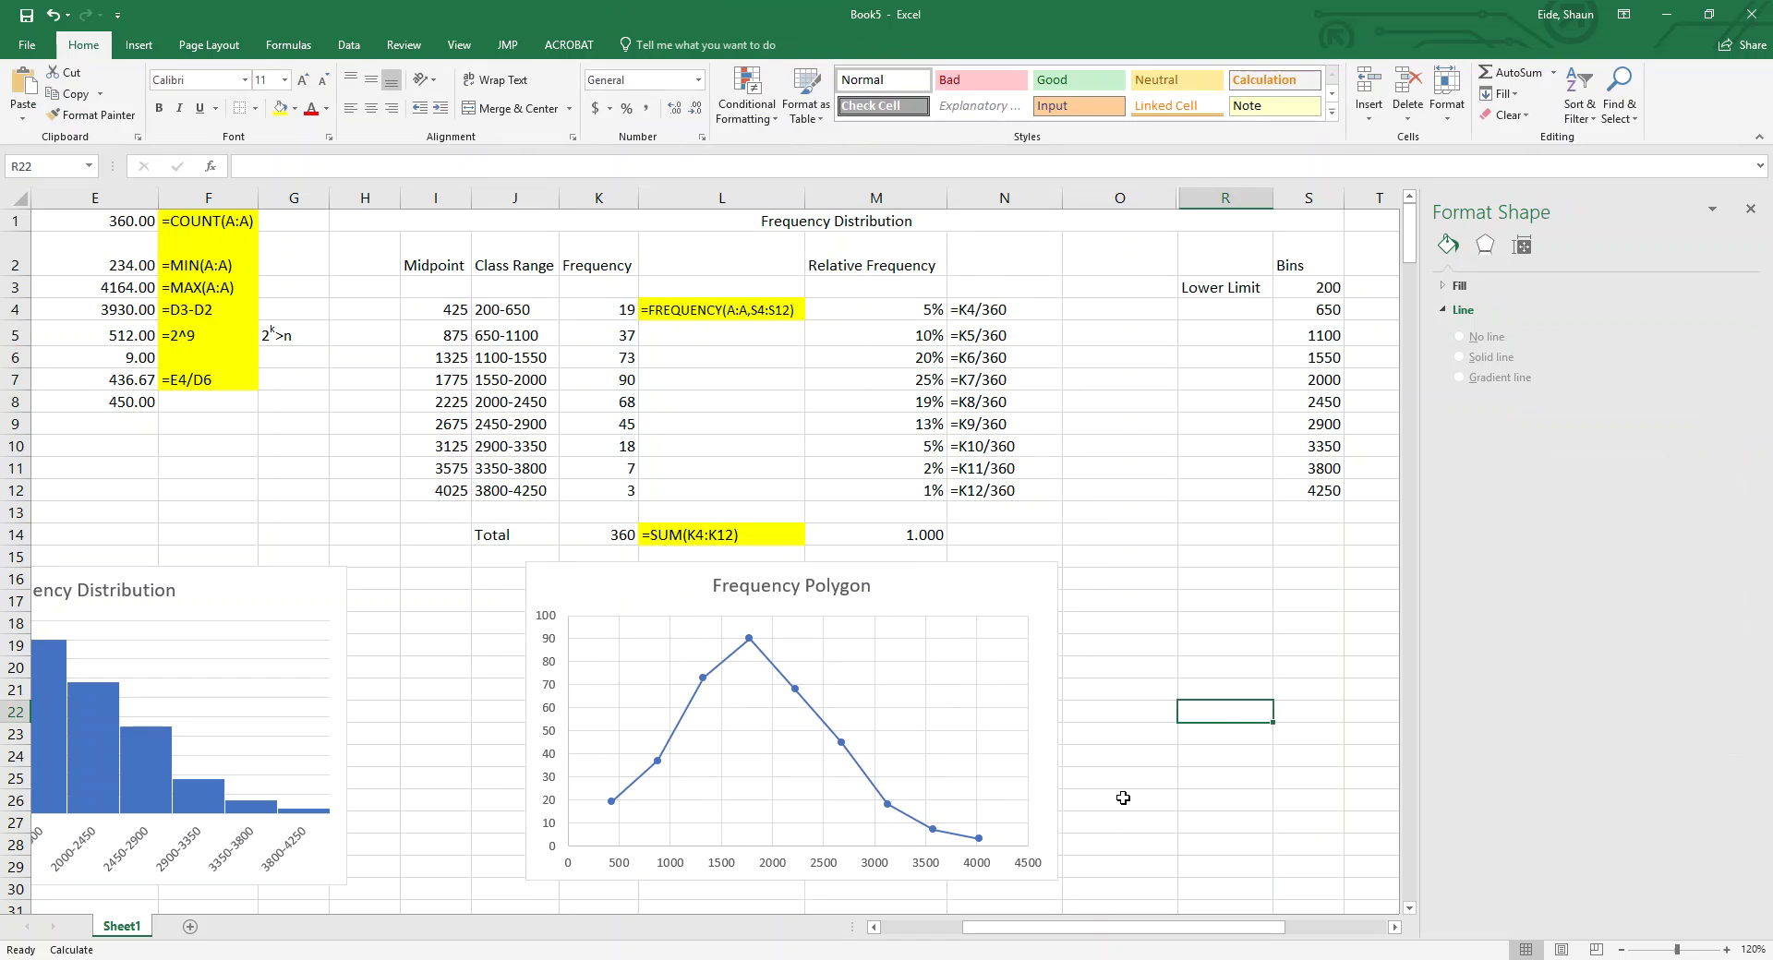
# Step: Add a zero starting point above the first class by entering 0 in I3 and 0 in K3
pyautogui.click(1034, 591)
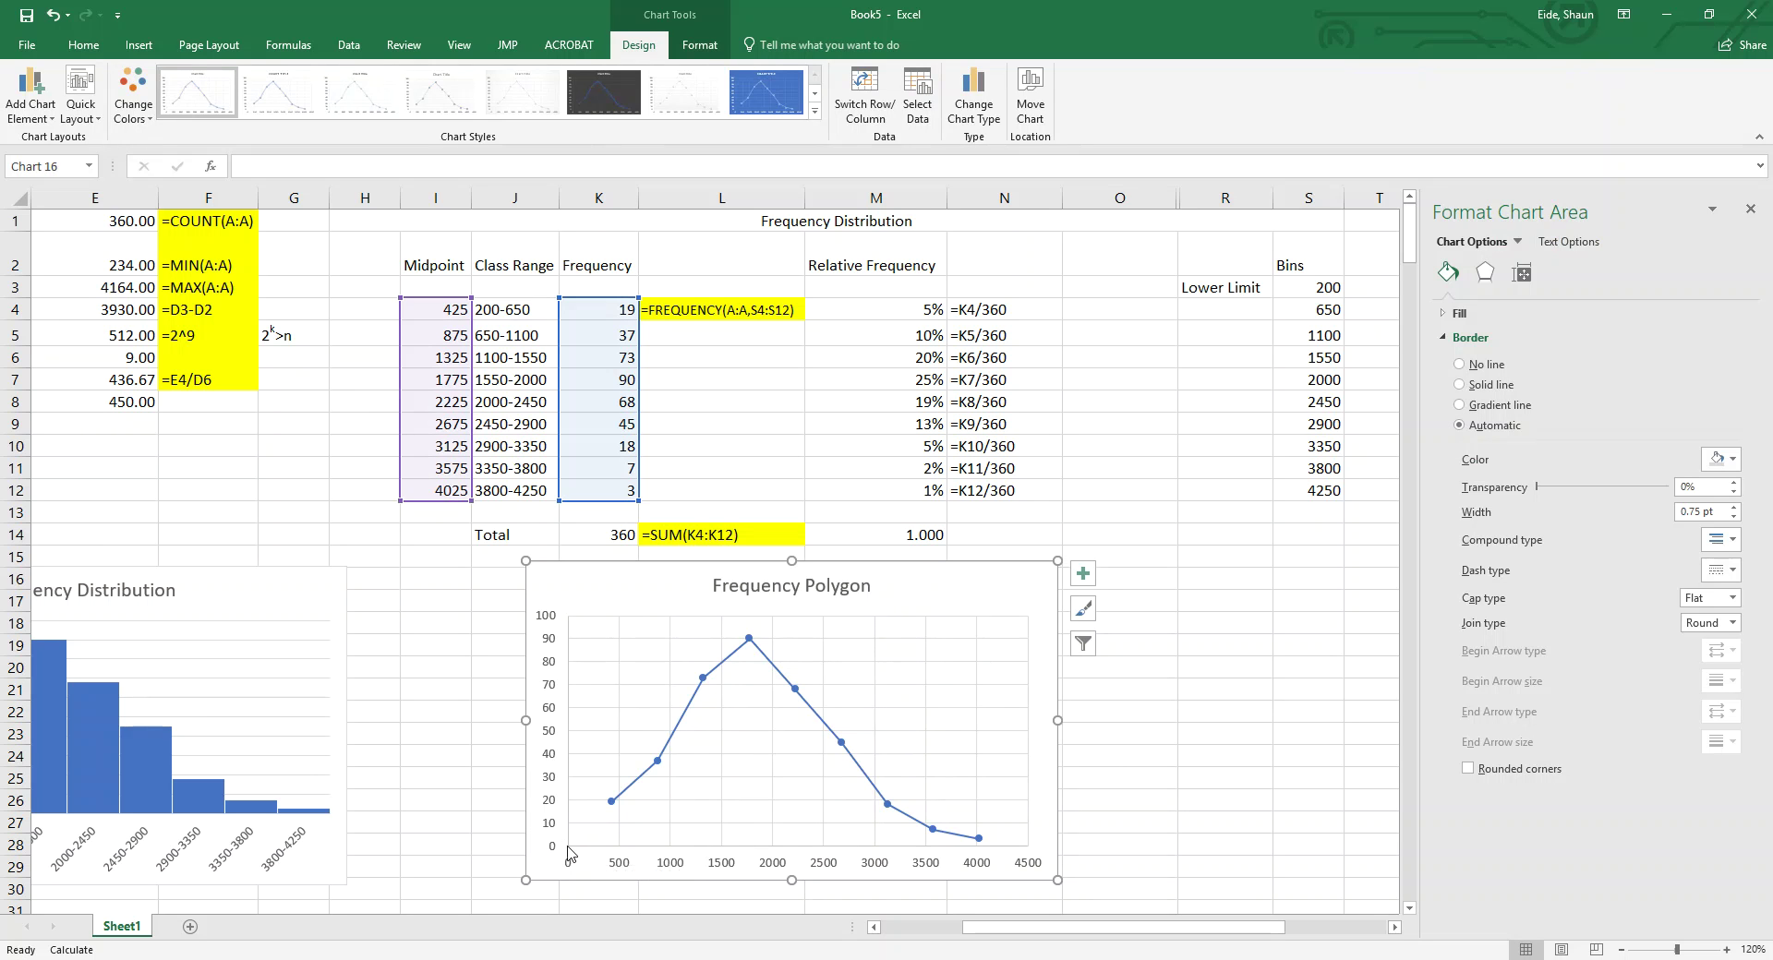
pyautogui.click(442, 290)
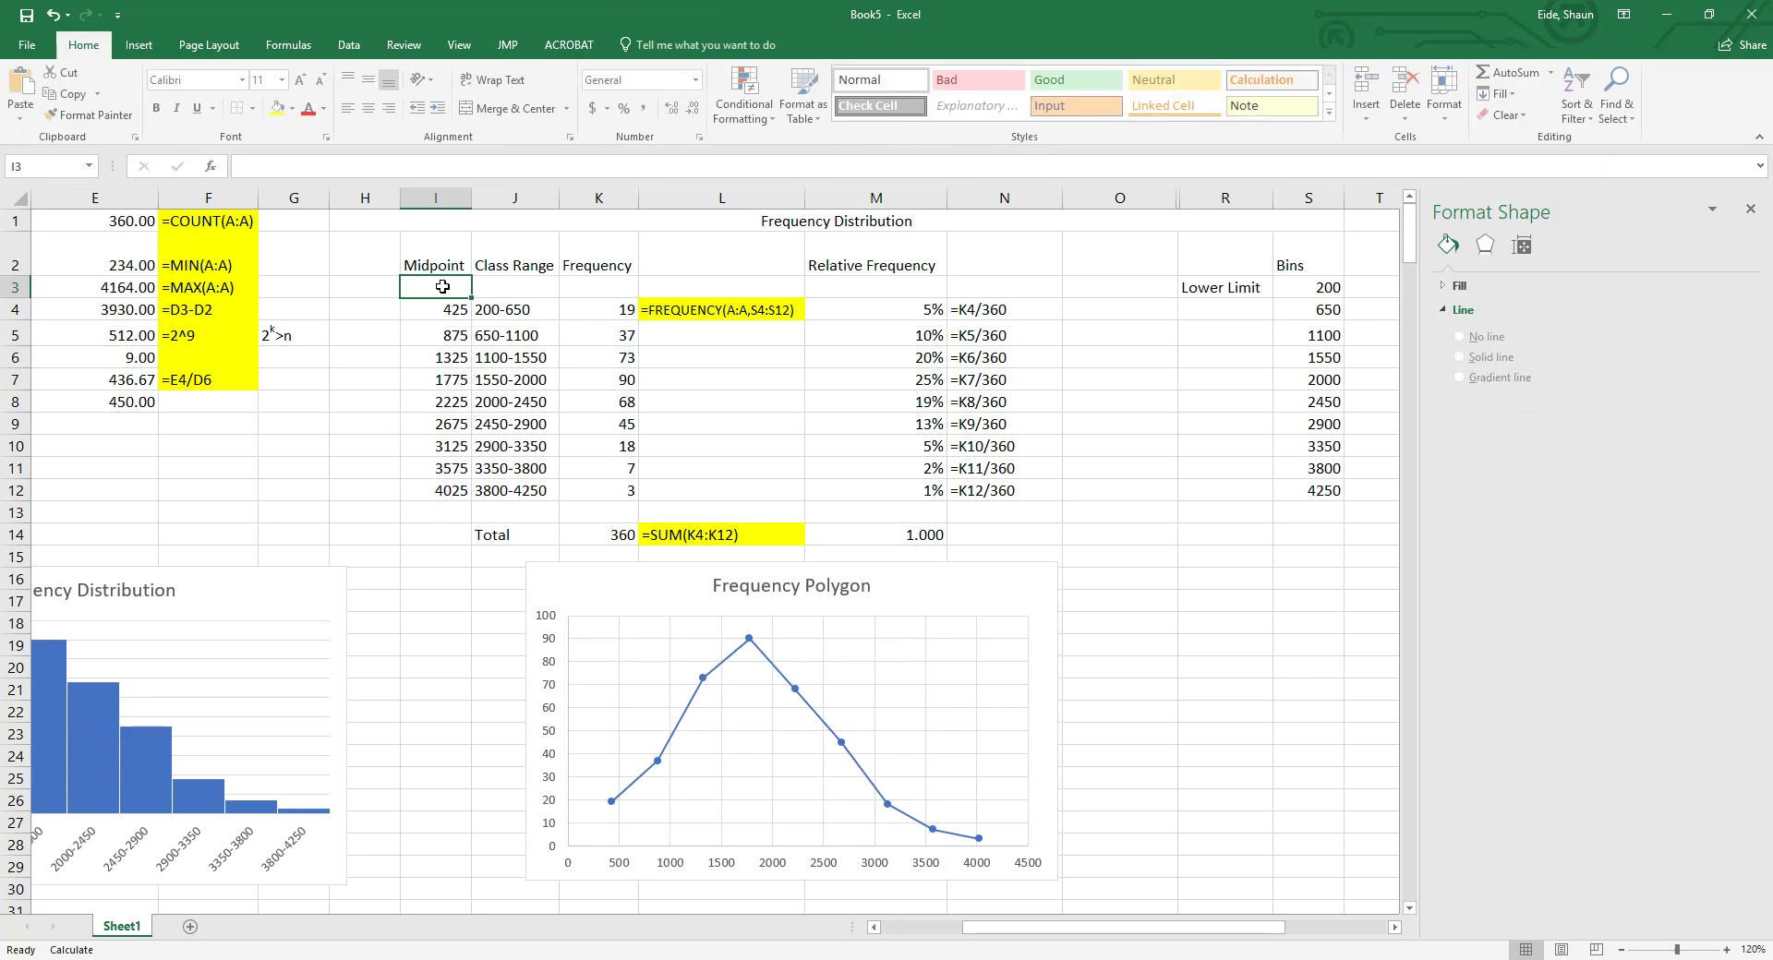
pyautogui.write('0')
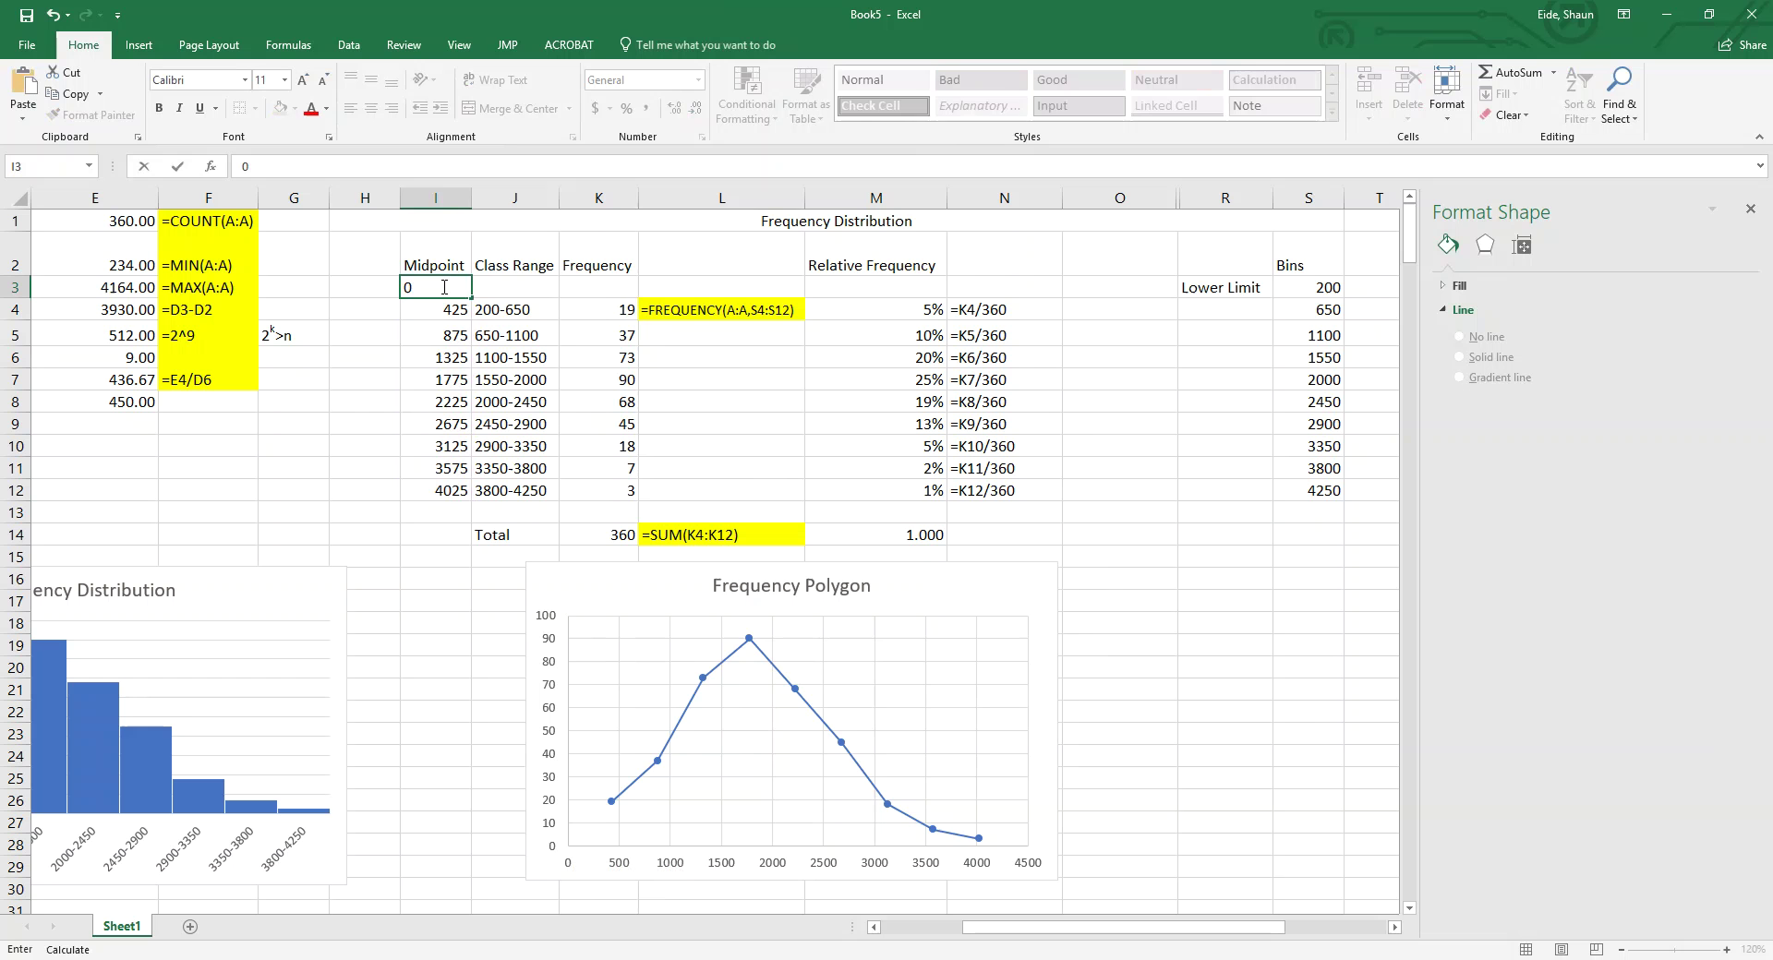
pyautogui.press('Tab')
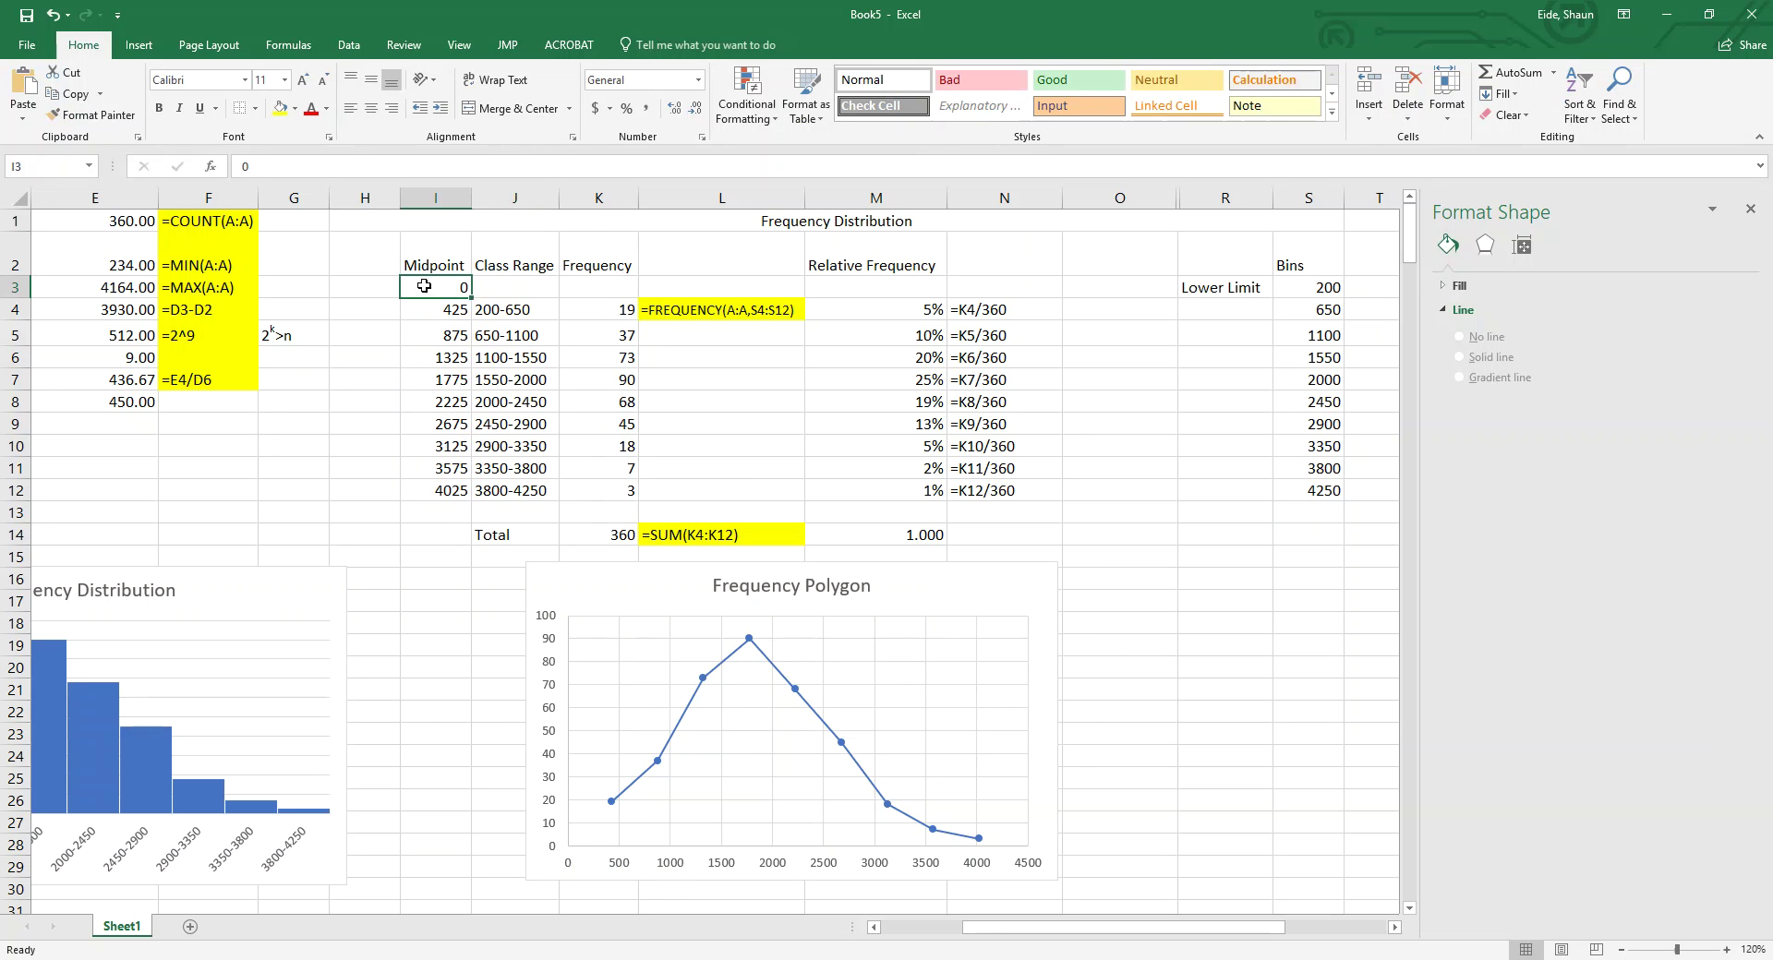
pyautogui.click(603, 284)
pyautogui.write('0')
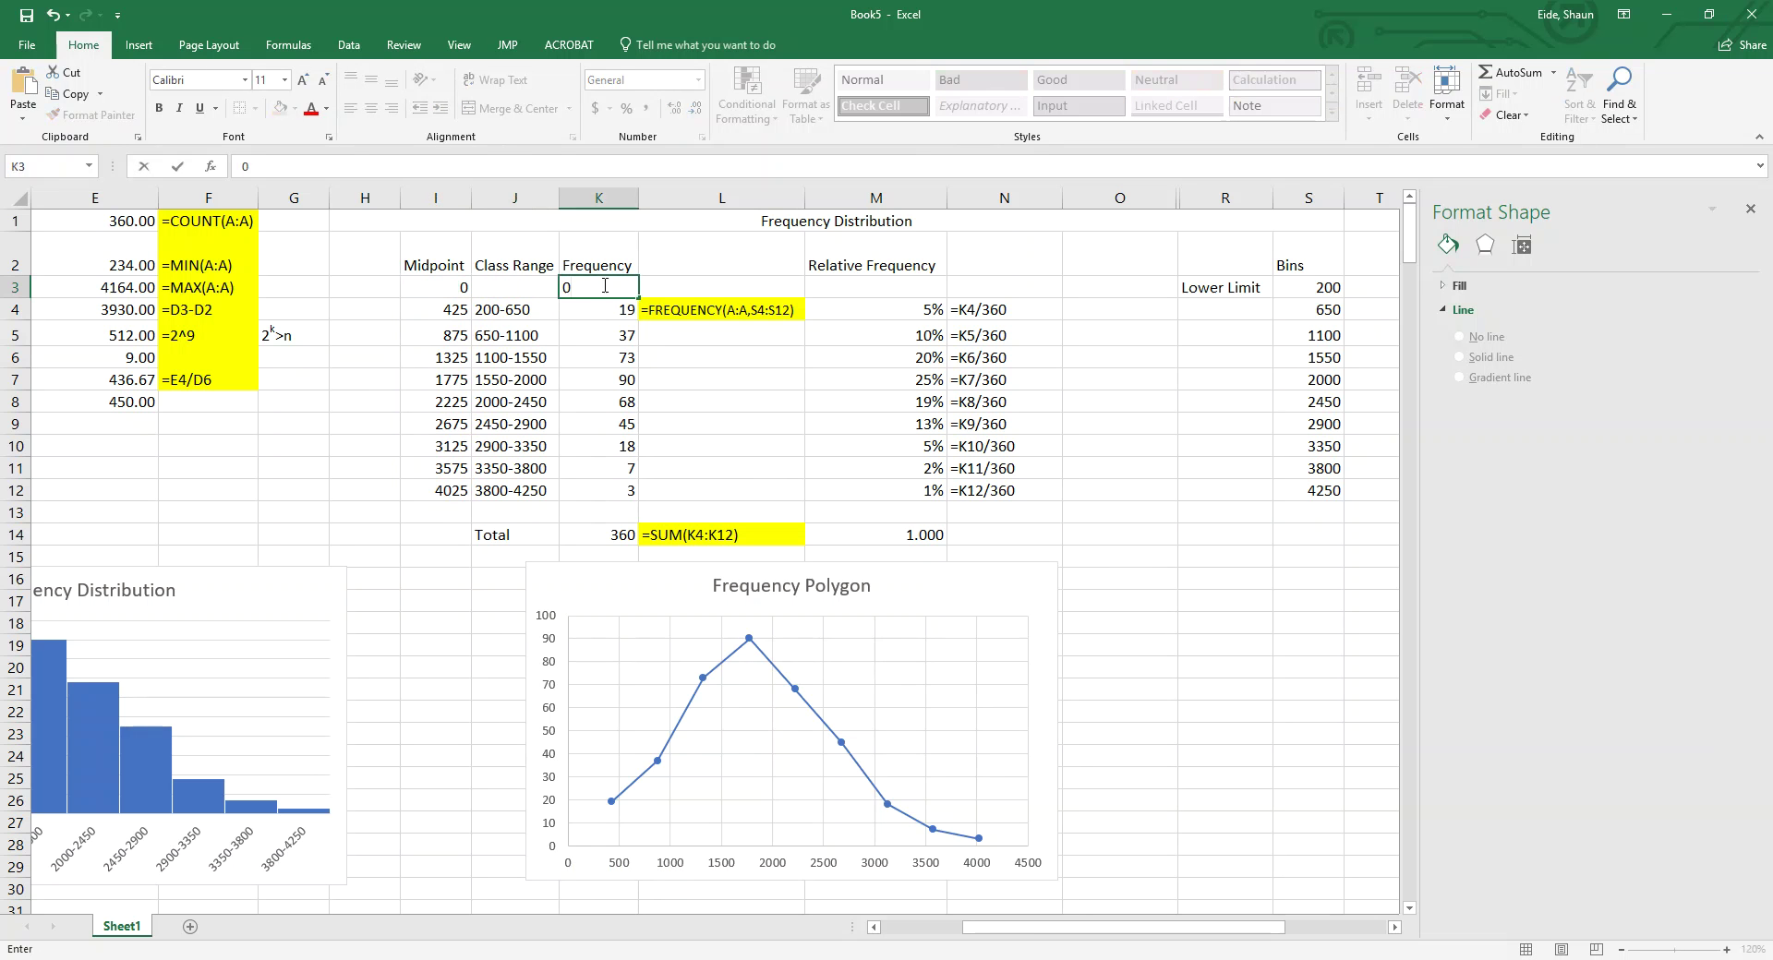
# Step: Add a closing point below the last class by entering 0 in K13 and 4475 in I13
pyautogui.click(599, 515)
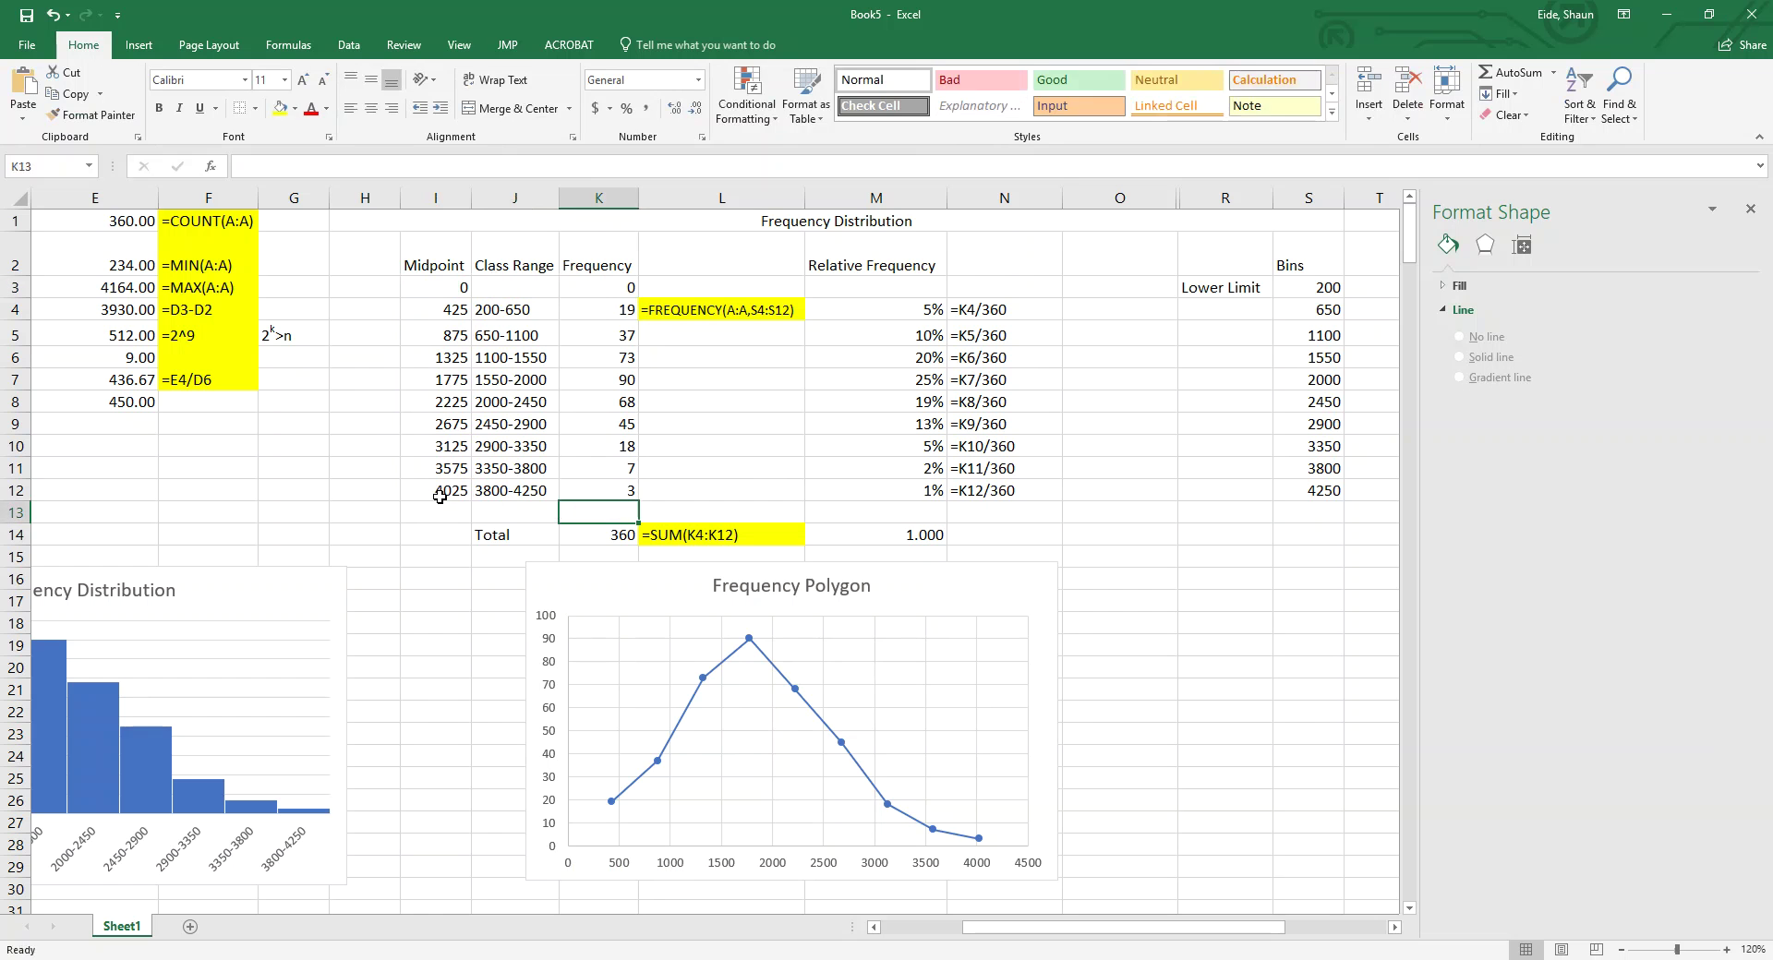
pyautogui.write('0')
pyautogui.click(445, 491)
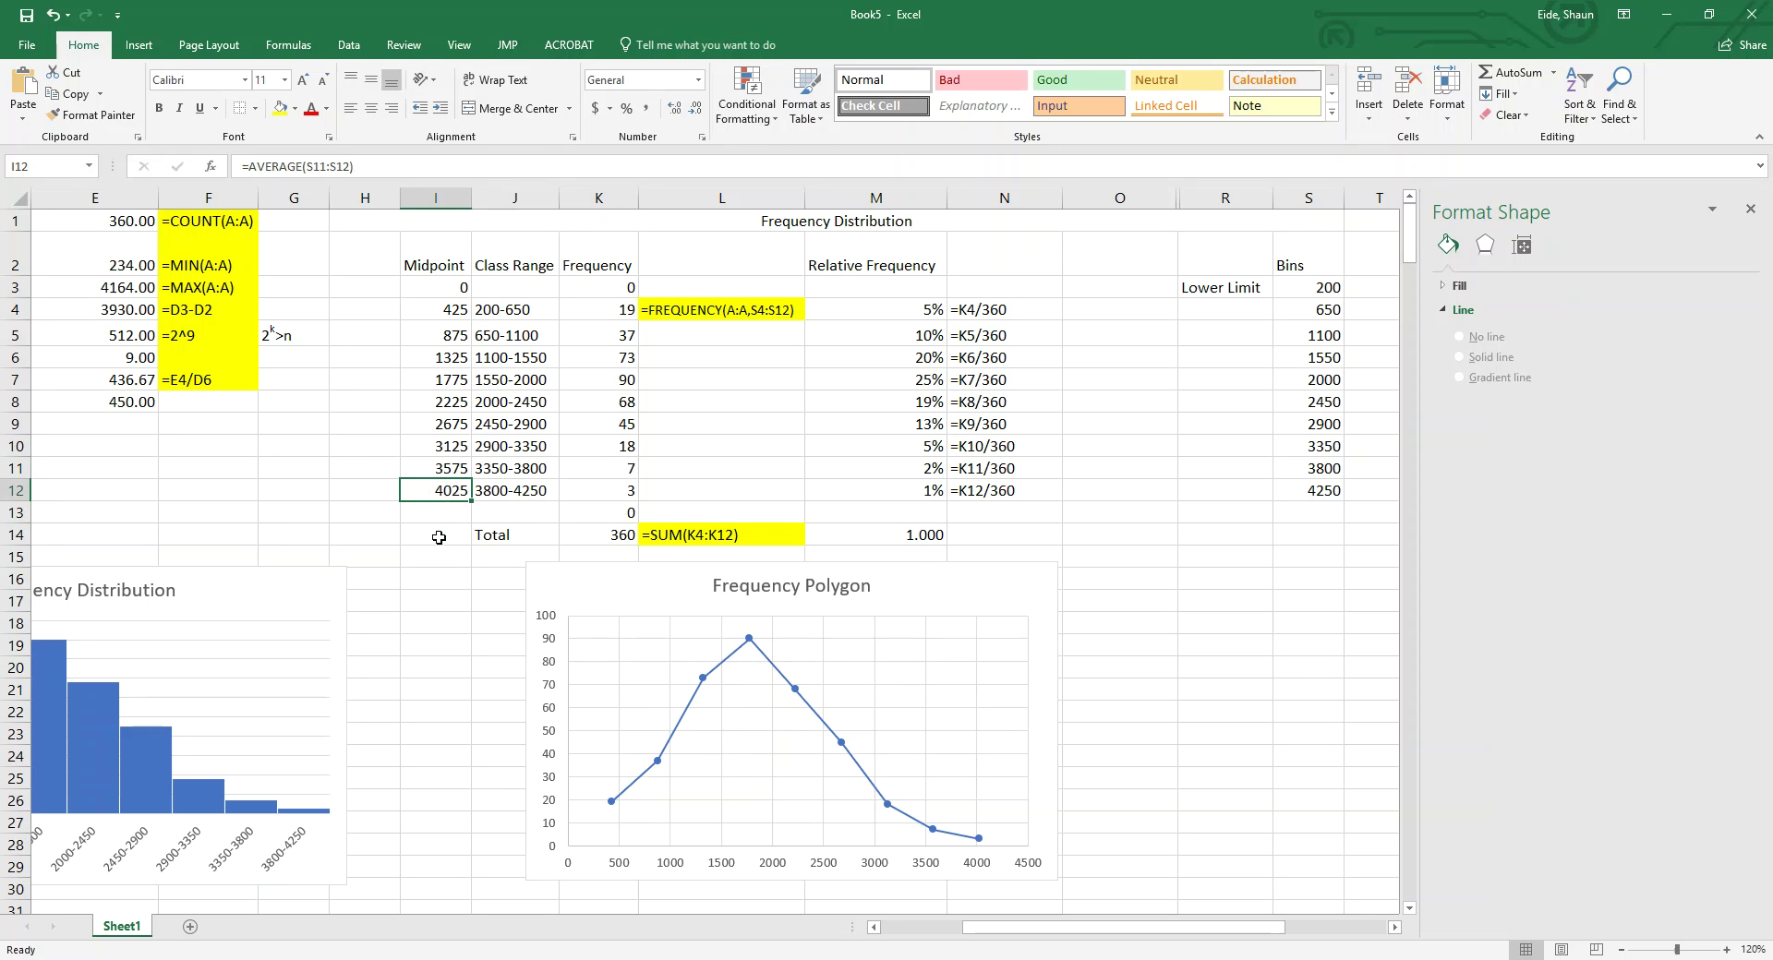
pyautogui.click(431, 515)
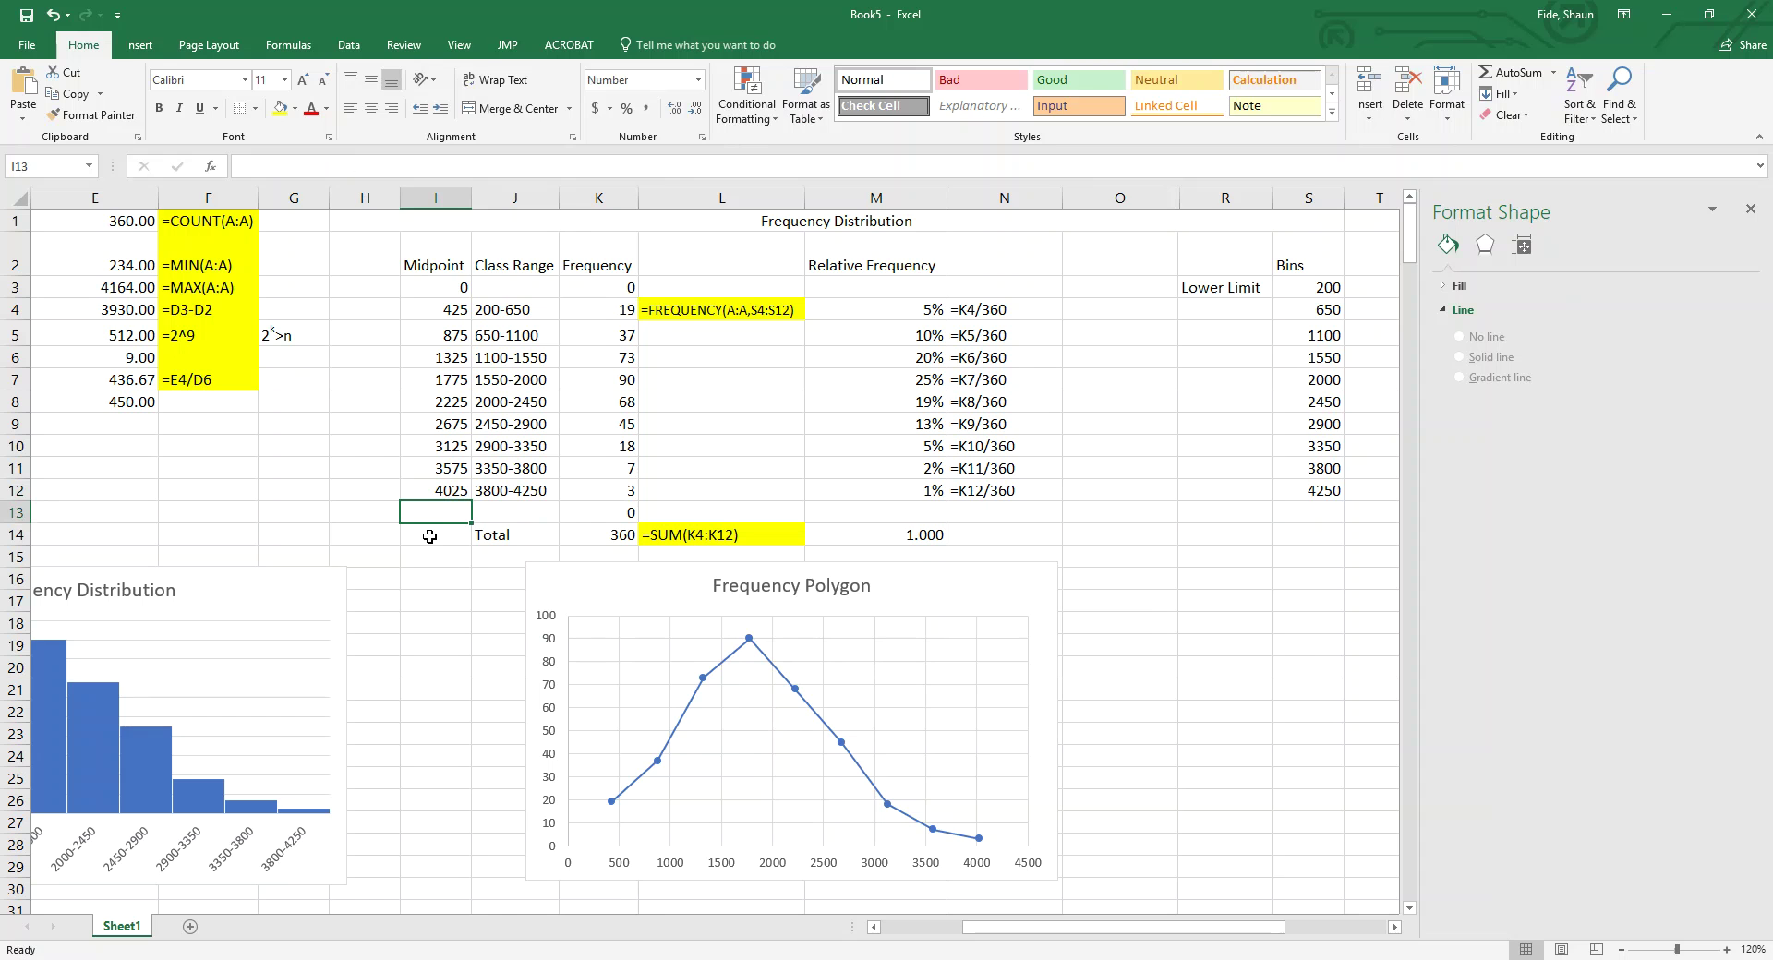
pyautogui.write('4475')
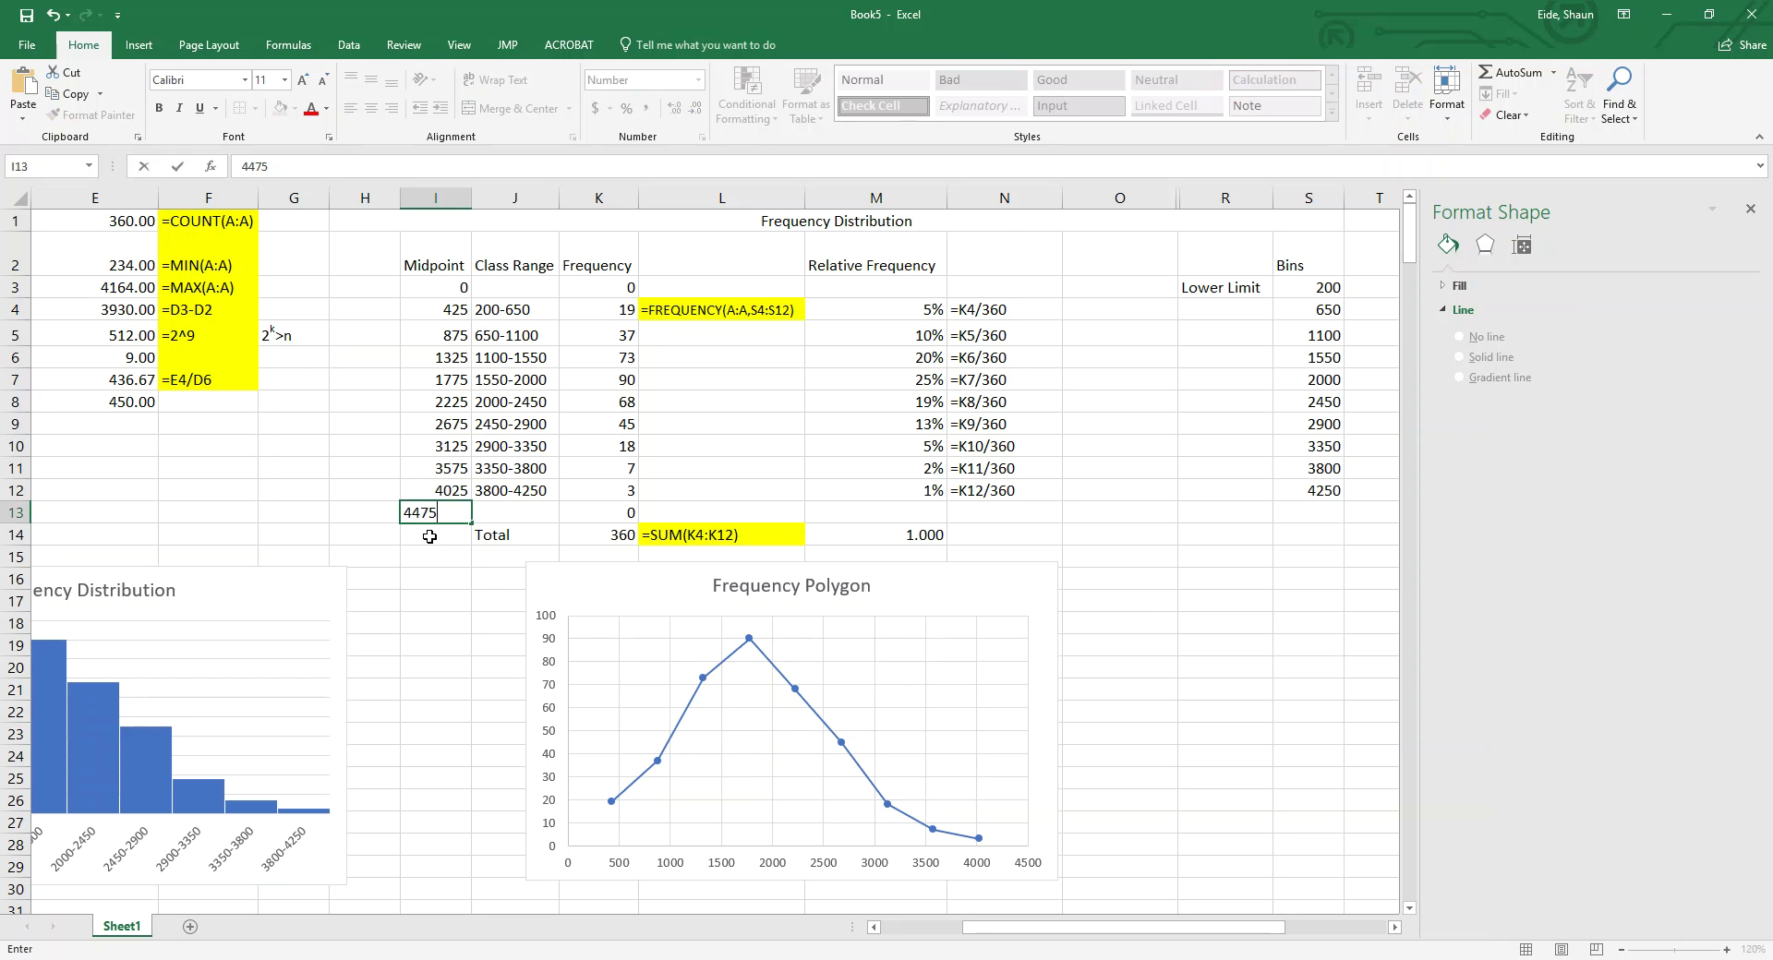
pyautogui.press('Tab')
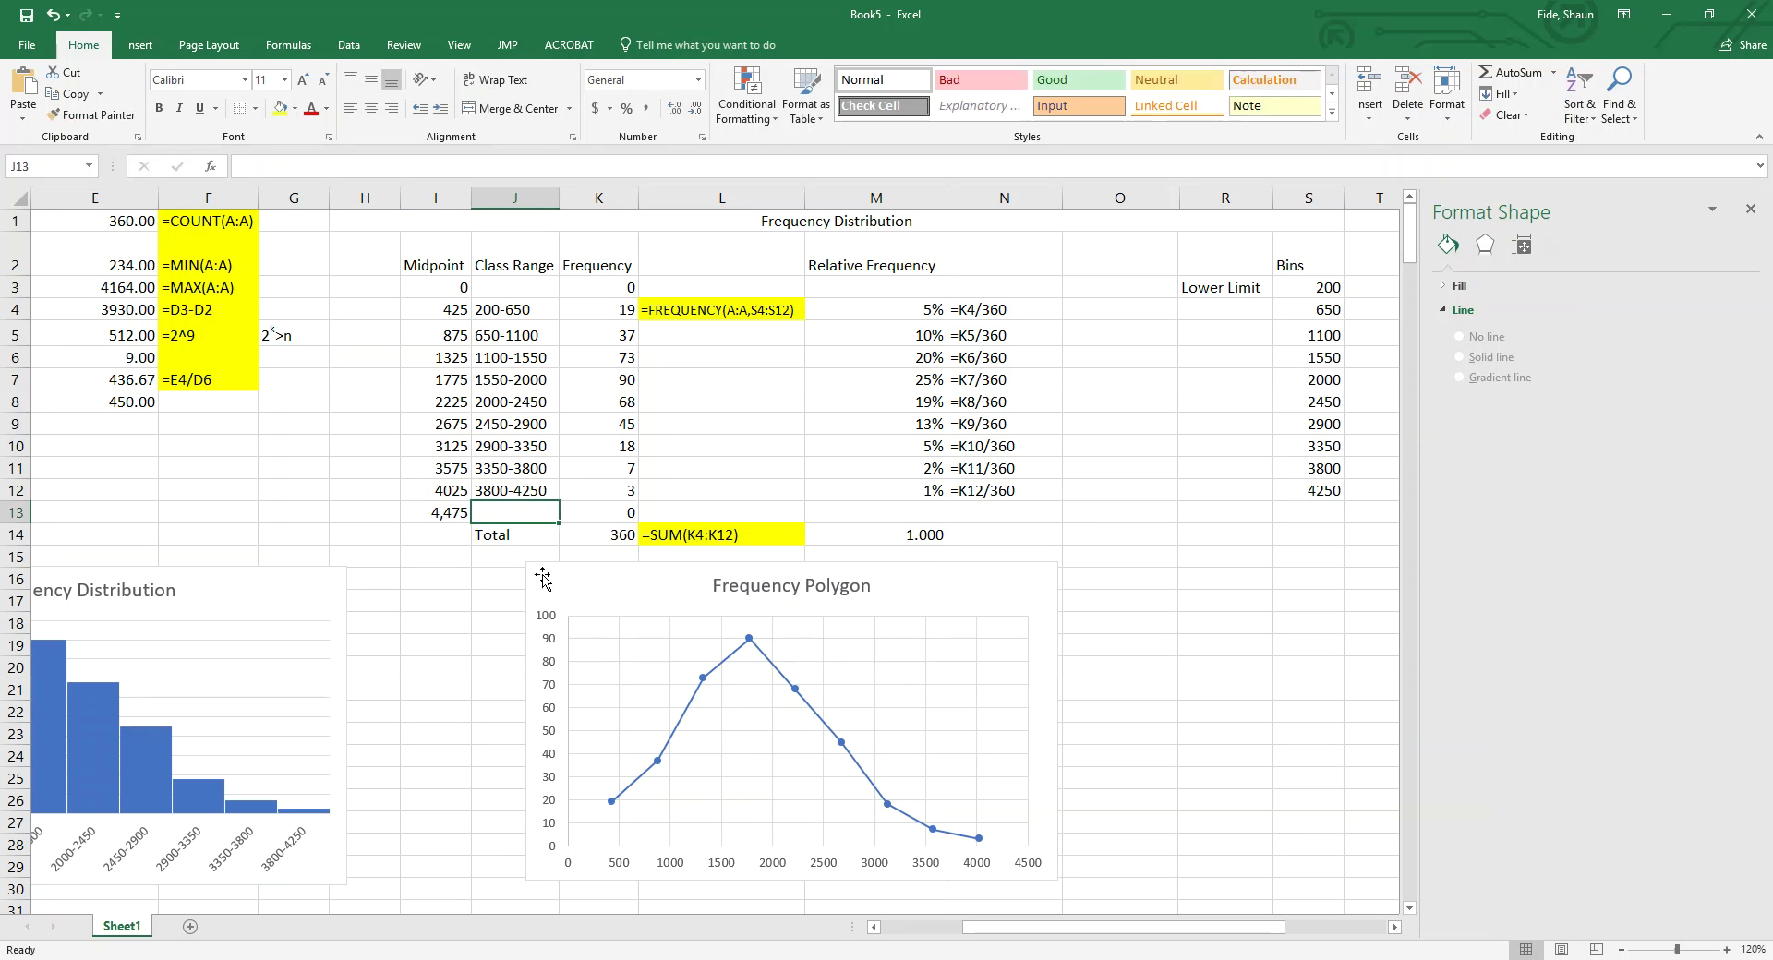
# Step: Extend the frequency polygon's data ranges to cover rows 3 through 13 of the midpoint and frequency columns
pyautogui.click(649, 699)
pyautogui.moveTo(471, 501); pyautogui.dragTo(470, 523)
pyautogui.moveTo(470, 297); pyautogui.dragTo(471, 275)
pyautogui.click(364, 425)
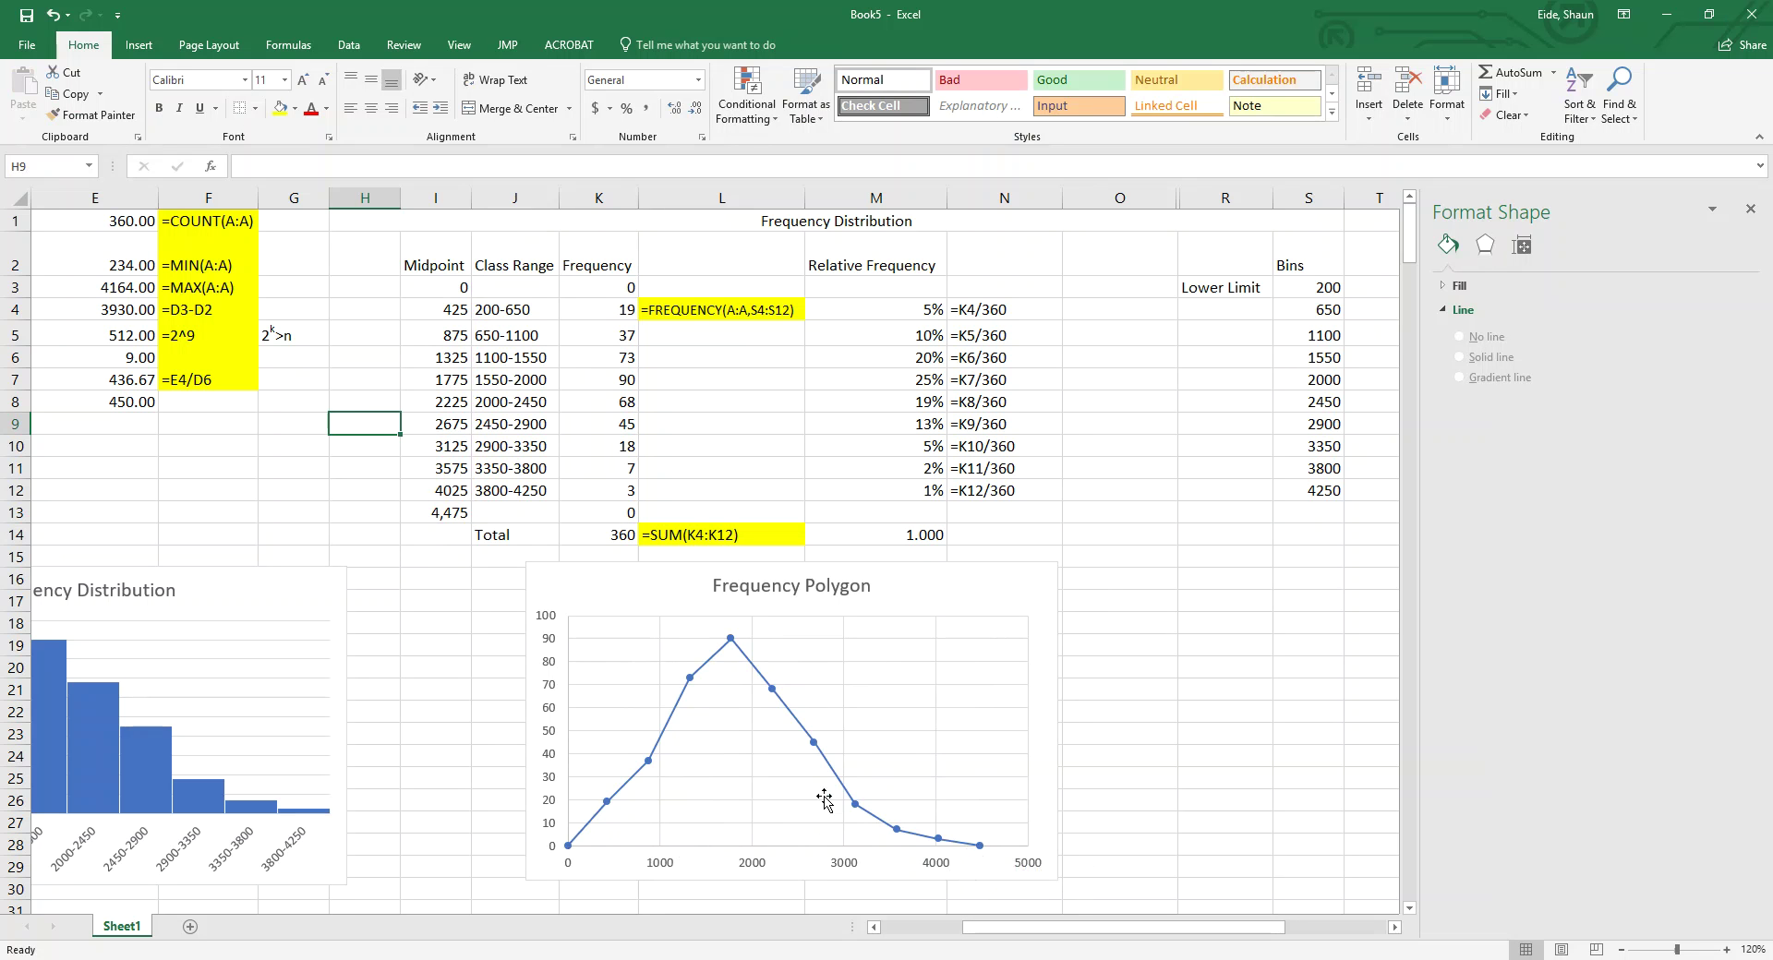
pyautogui.click(792, 822)
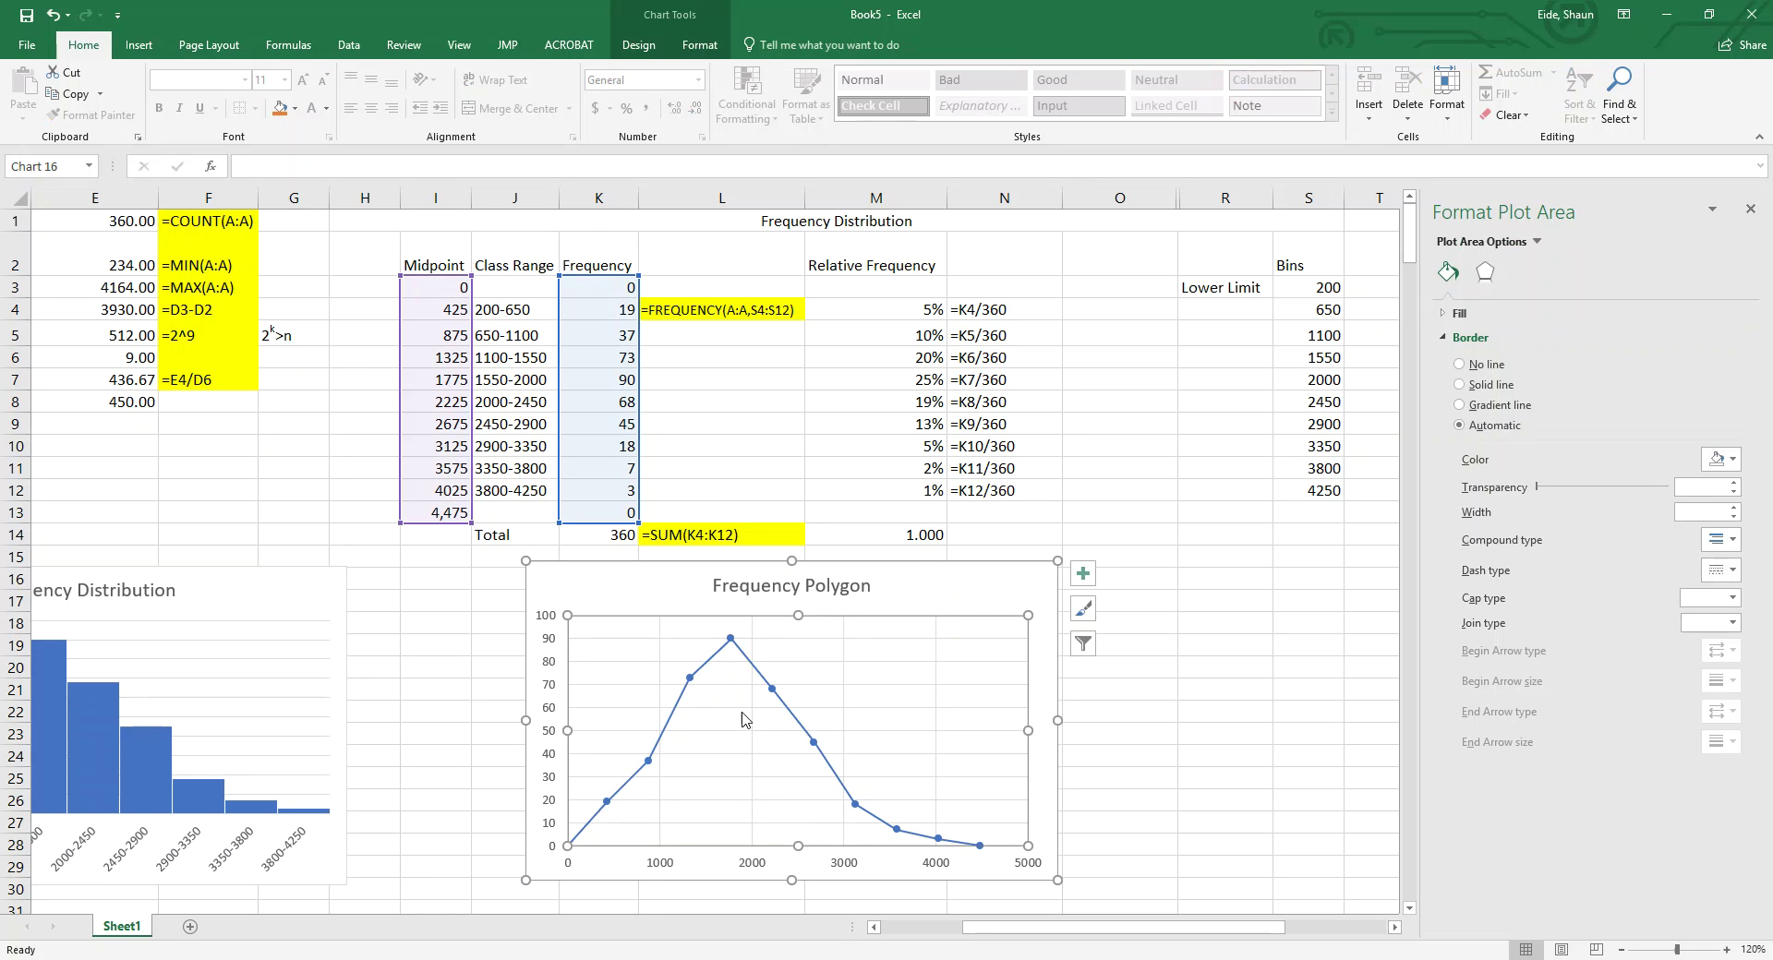
pyautogui.click(946, 590)
pyautogui.click(916, 687)
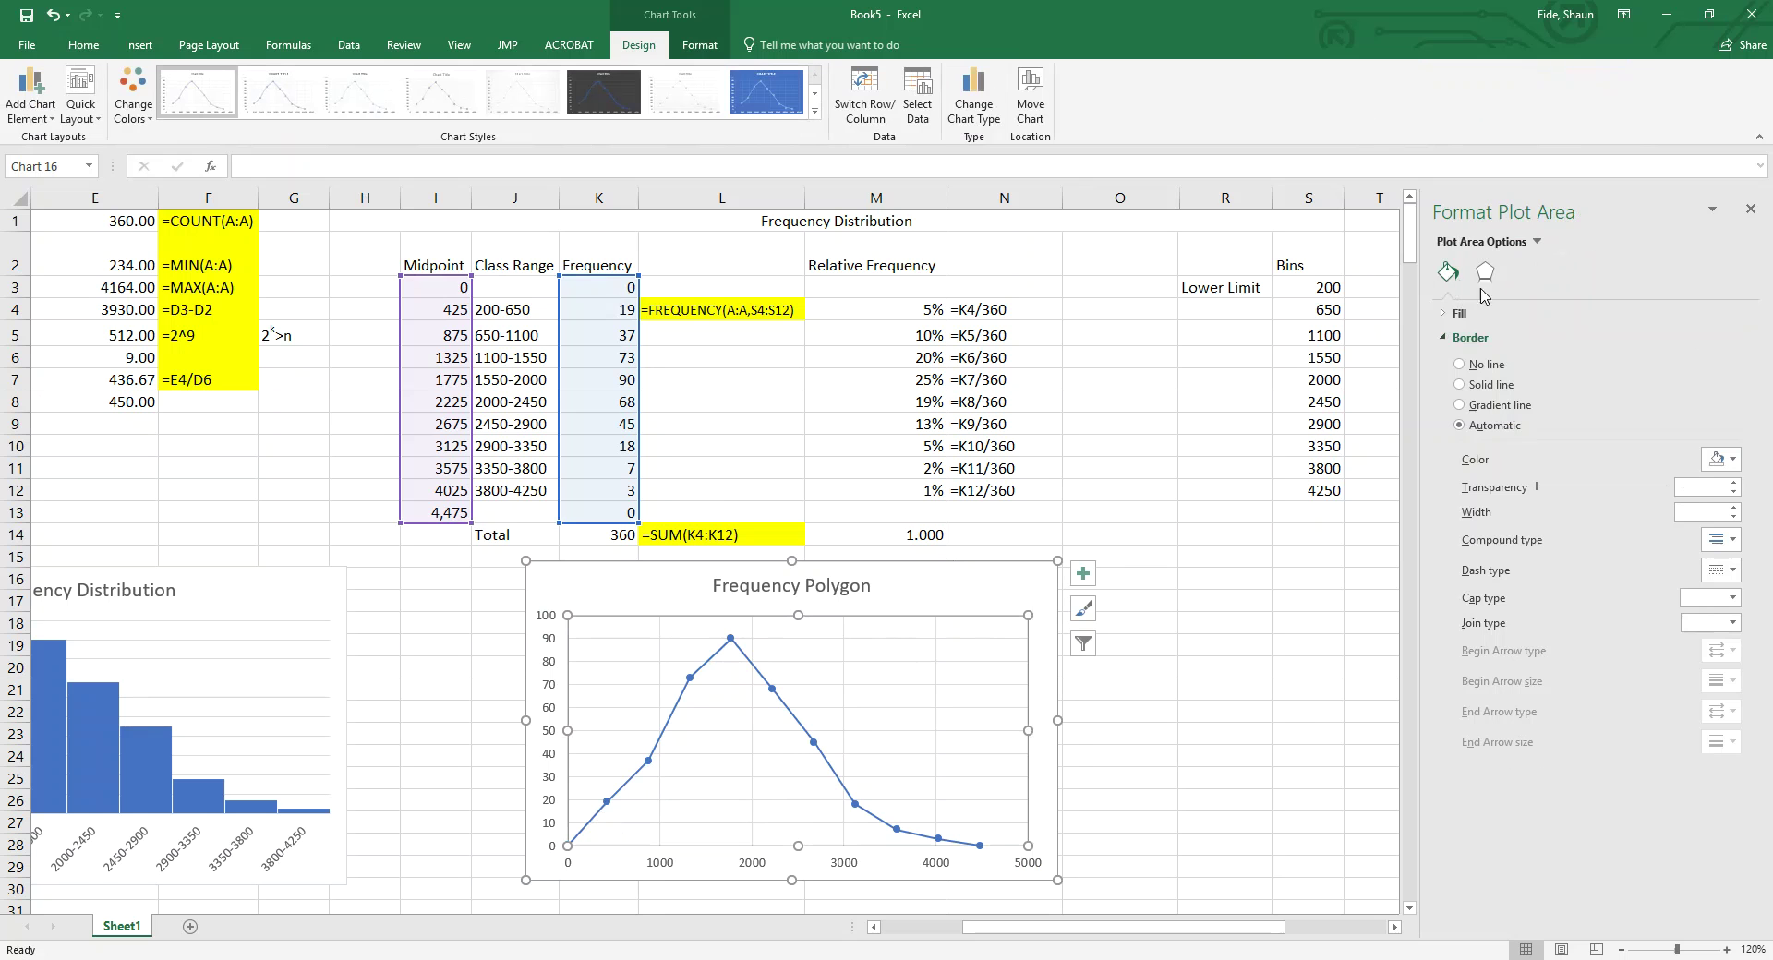
pyautogui.press('Escape')
pyautogui.press('Escape')
# Step: Set the maximum bound of the frequency polygon's horizontal value axis to 4475
pyautogui.click(1010, 564)
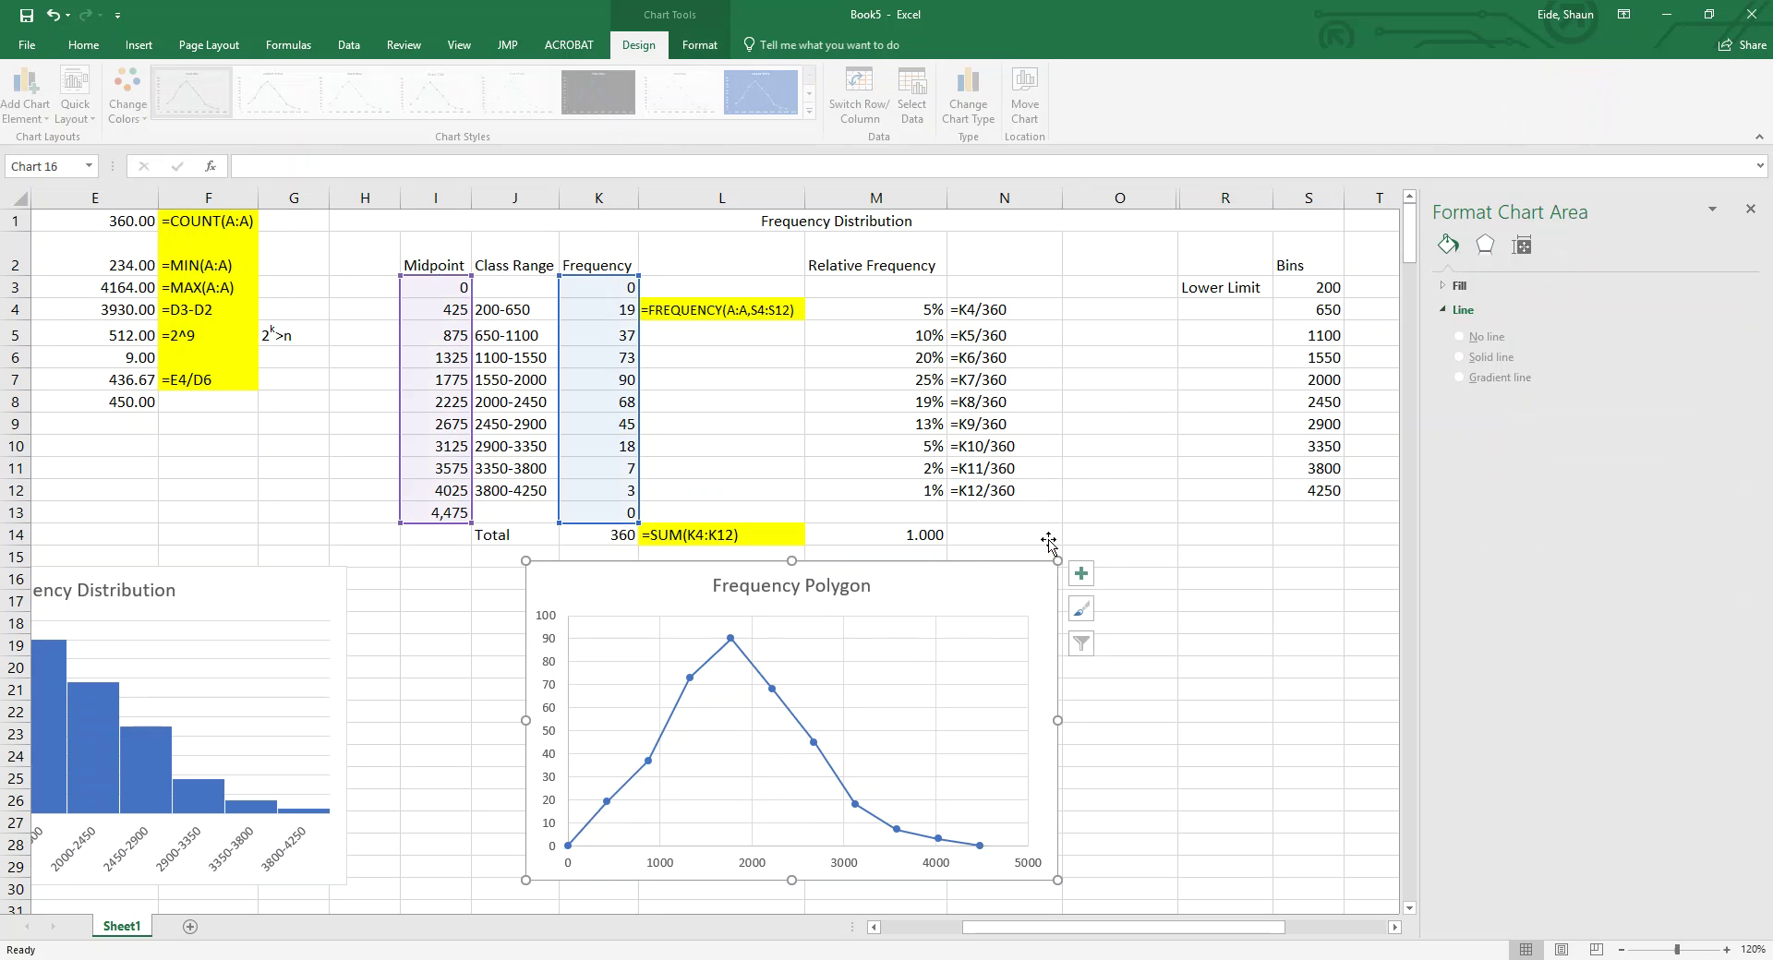
pyautogui.click(1517, 242)
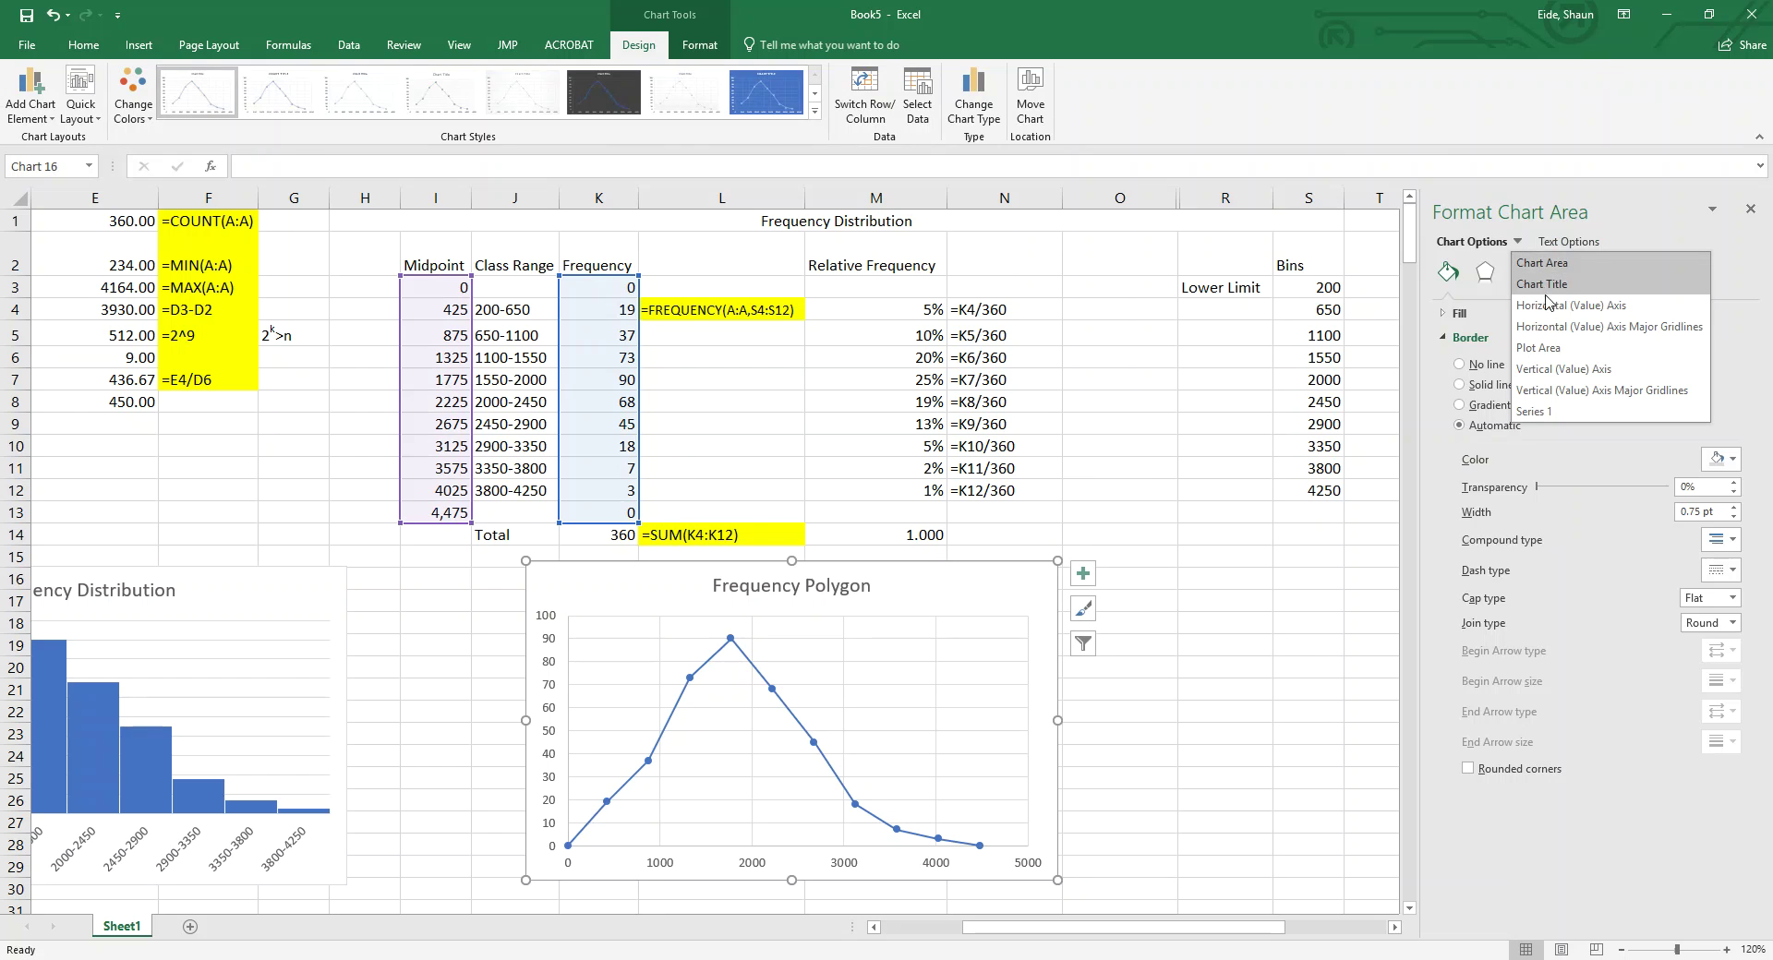
pyautogui.click(1616, 306)
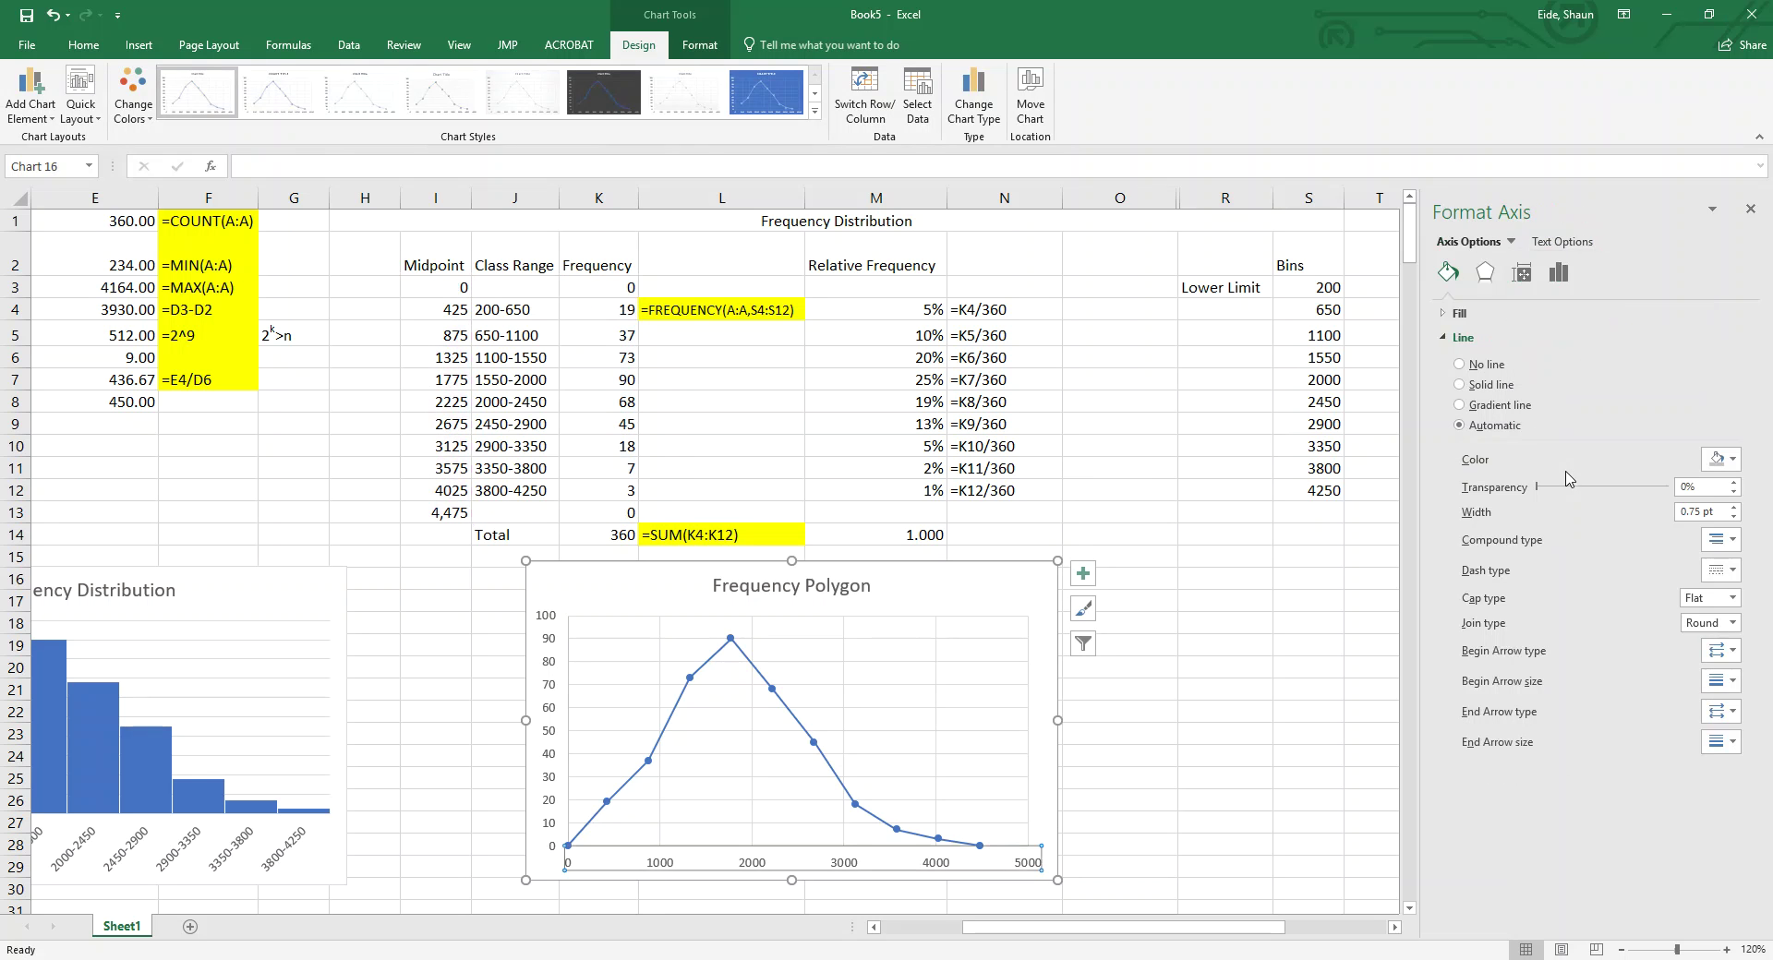
pyautogui.click(1559, 272)
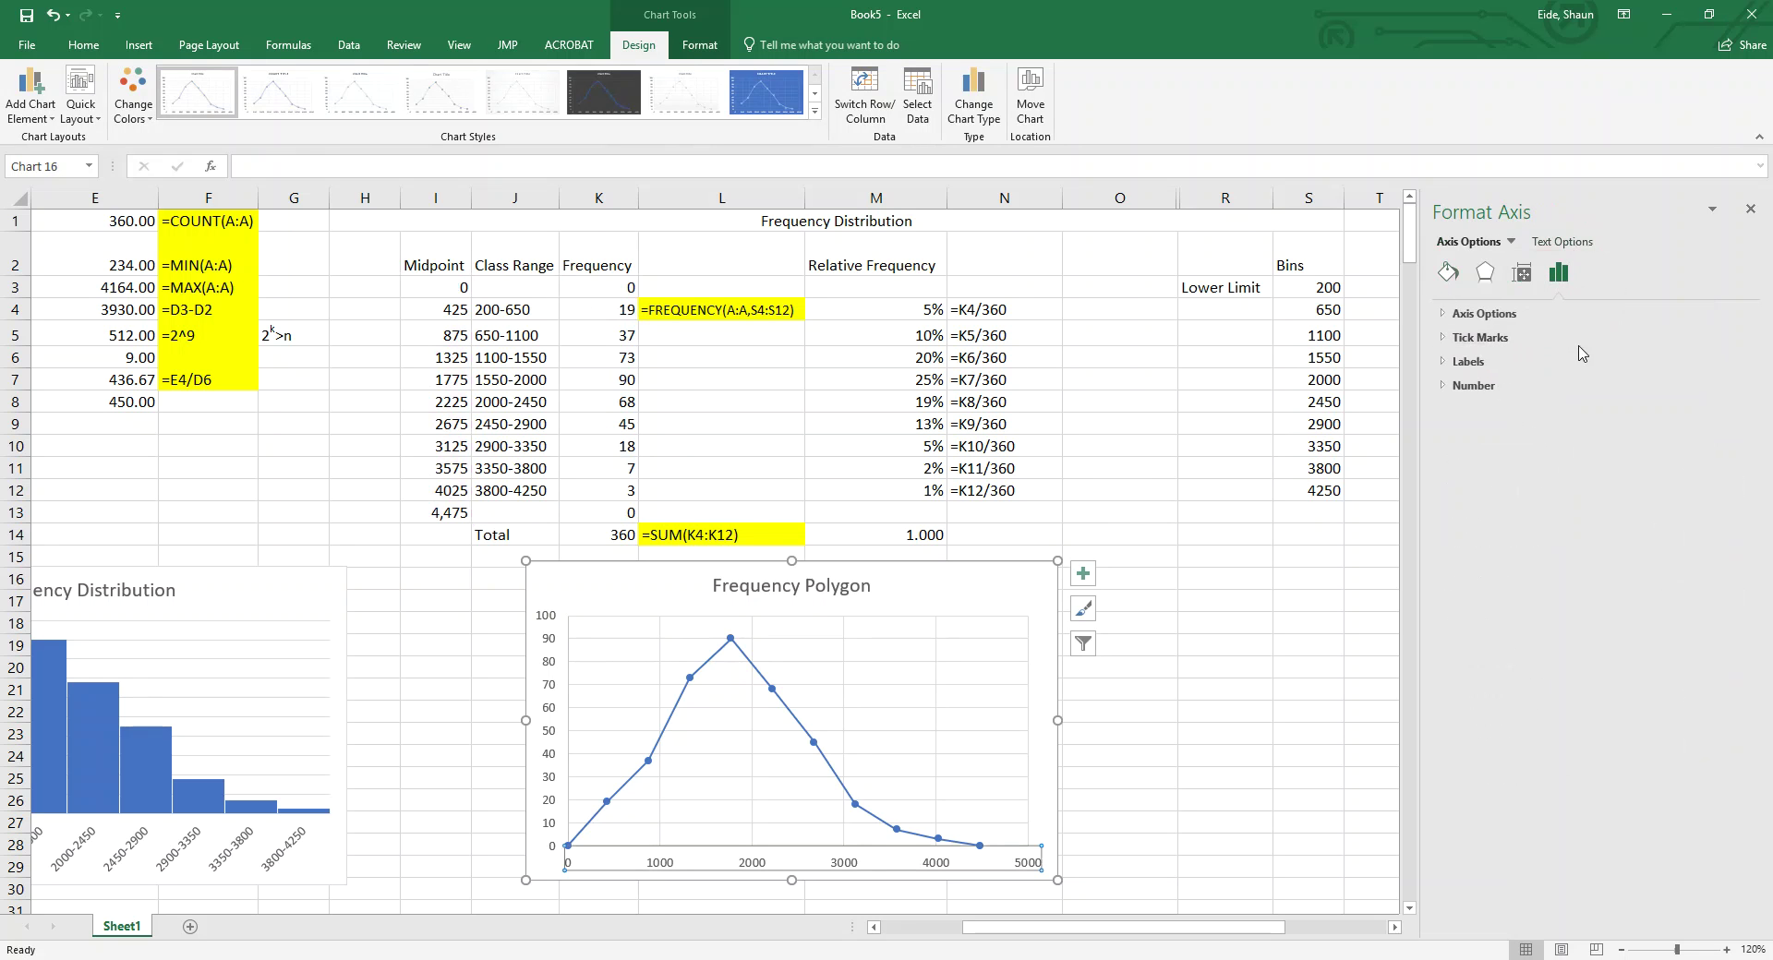
pyautogui.click(1483, 314)
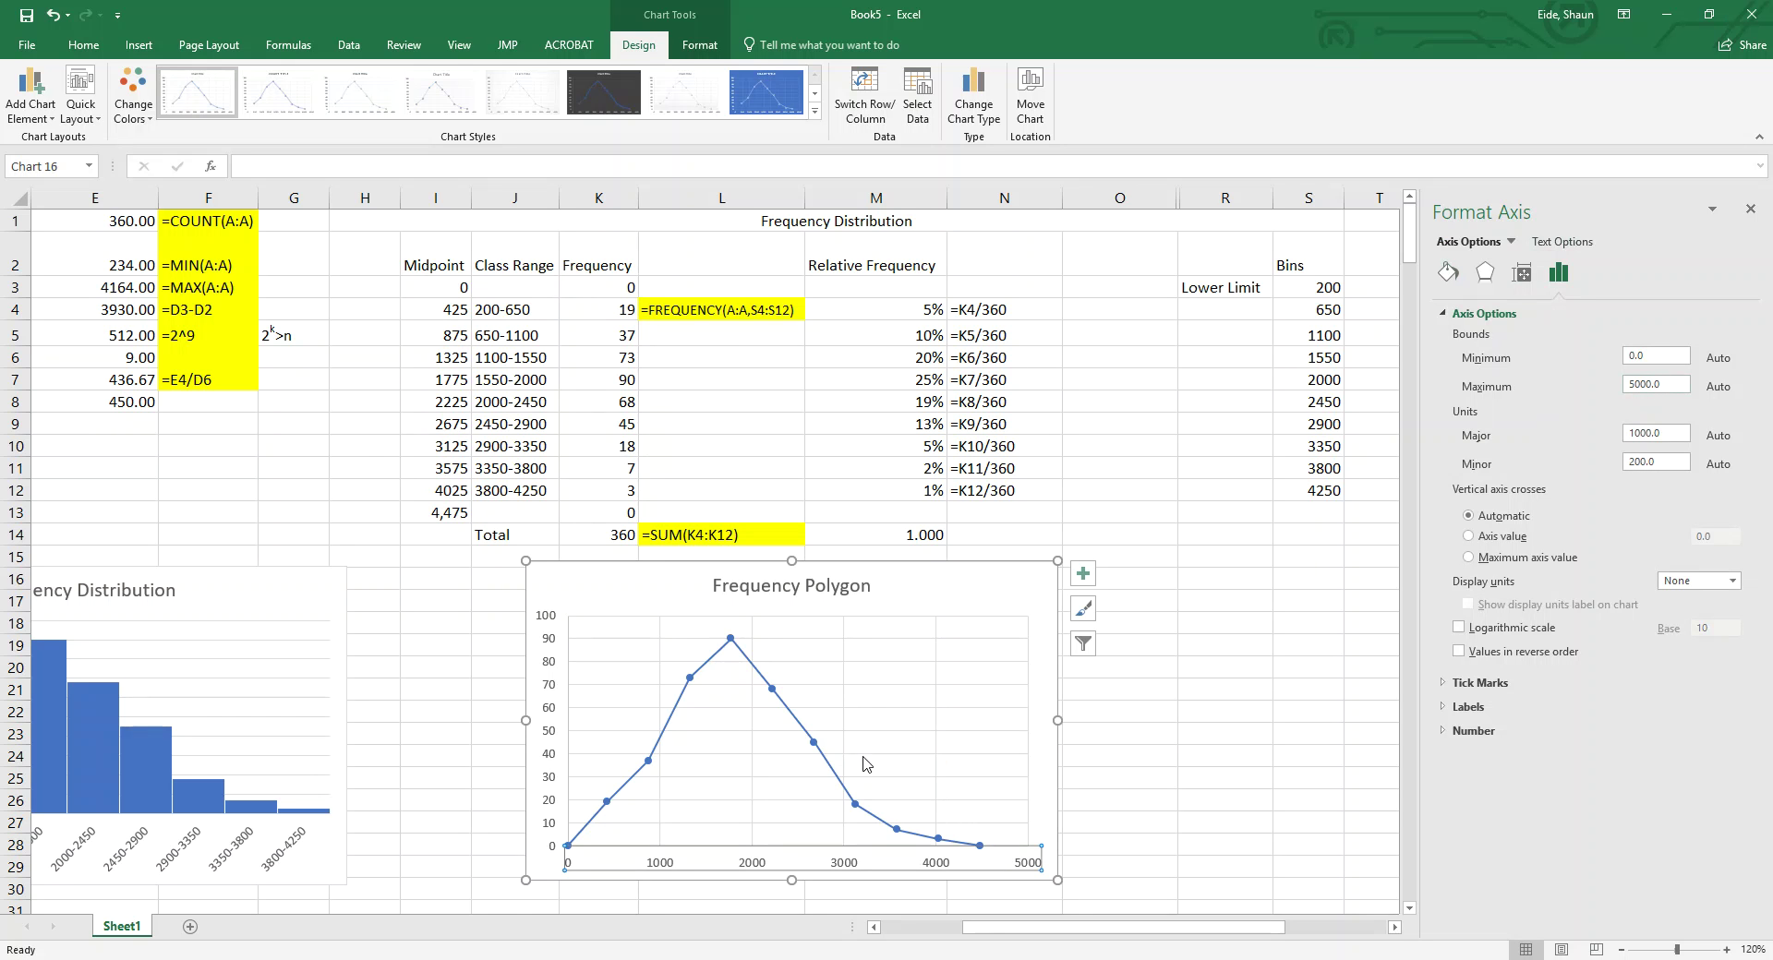
pyautogui.click(1652, 384)
pyautogui.write('4475')
pyautogui.press('Return')
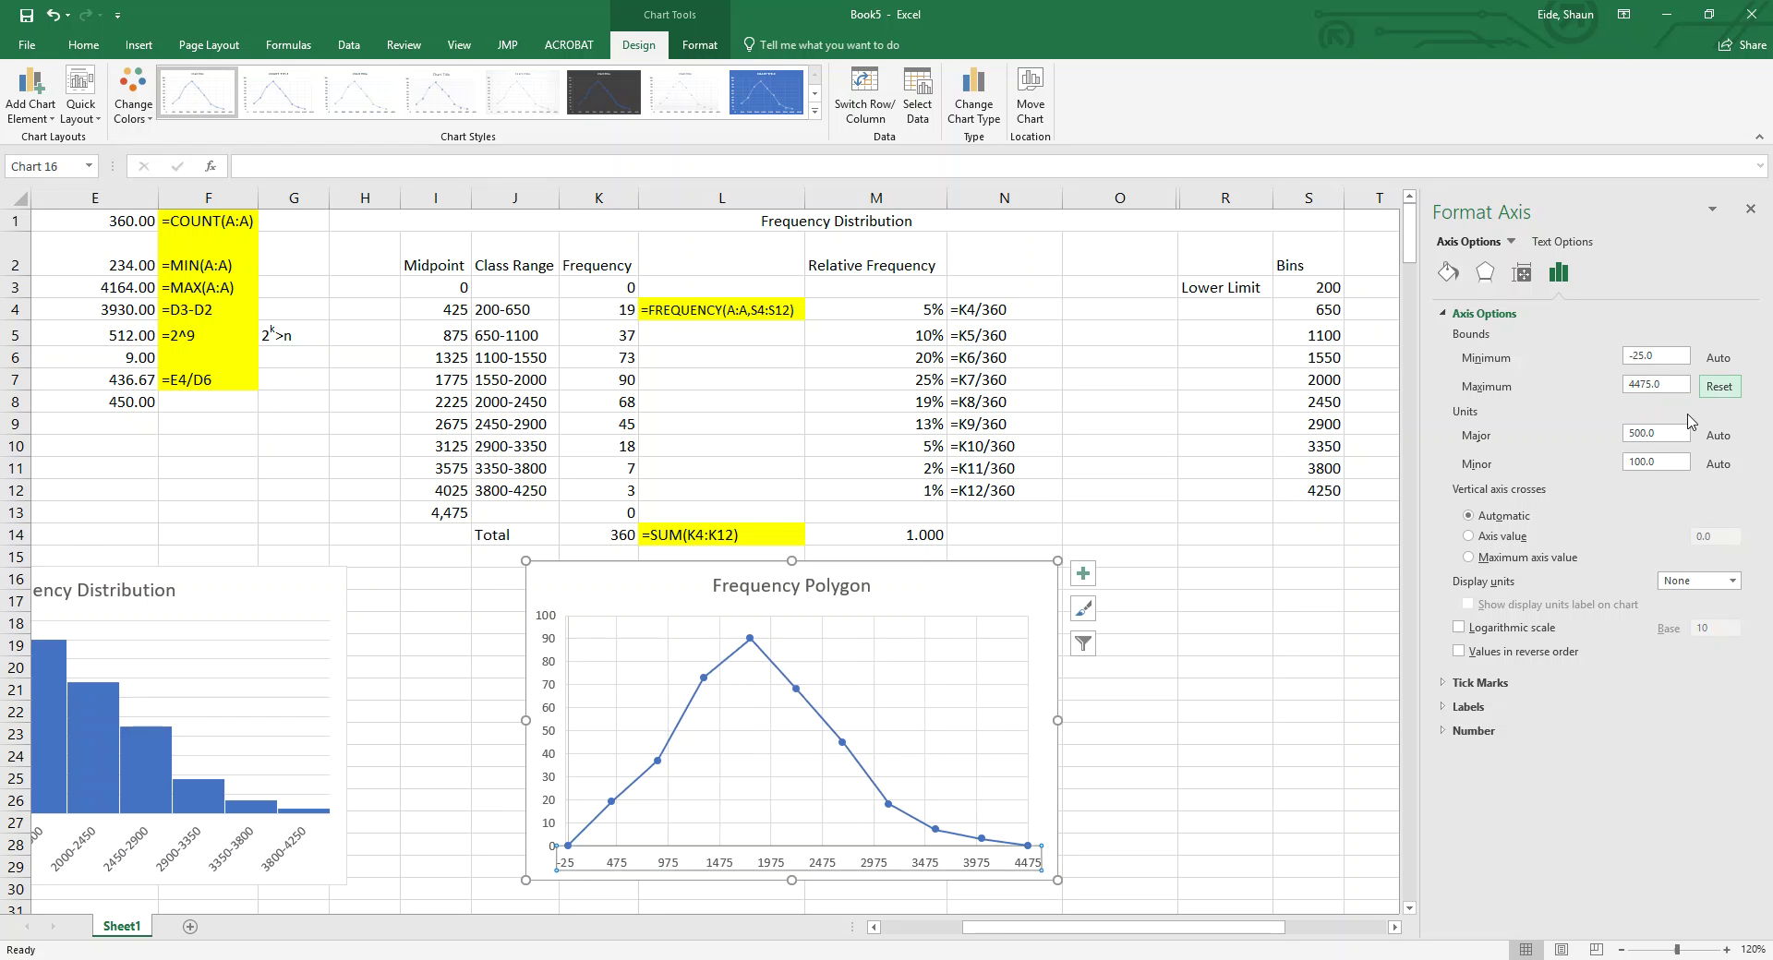
# Step: Set the horizontal axis's major unit to 450 and move the frequency polygon closer to the histogram, starting at column I
pyautogui.click(1664, 431)
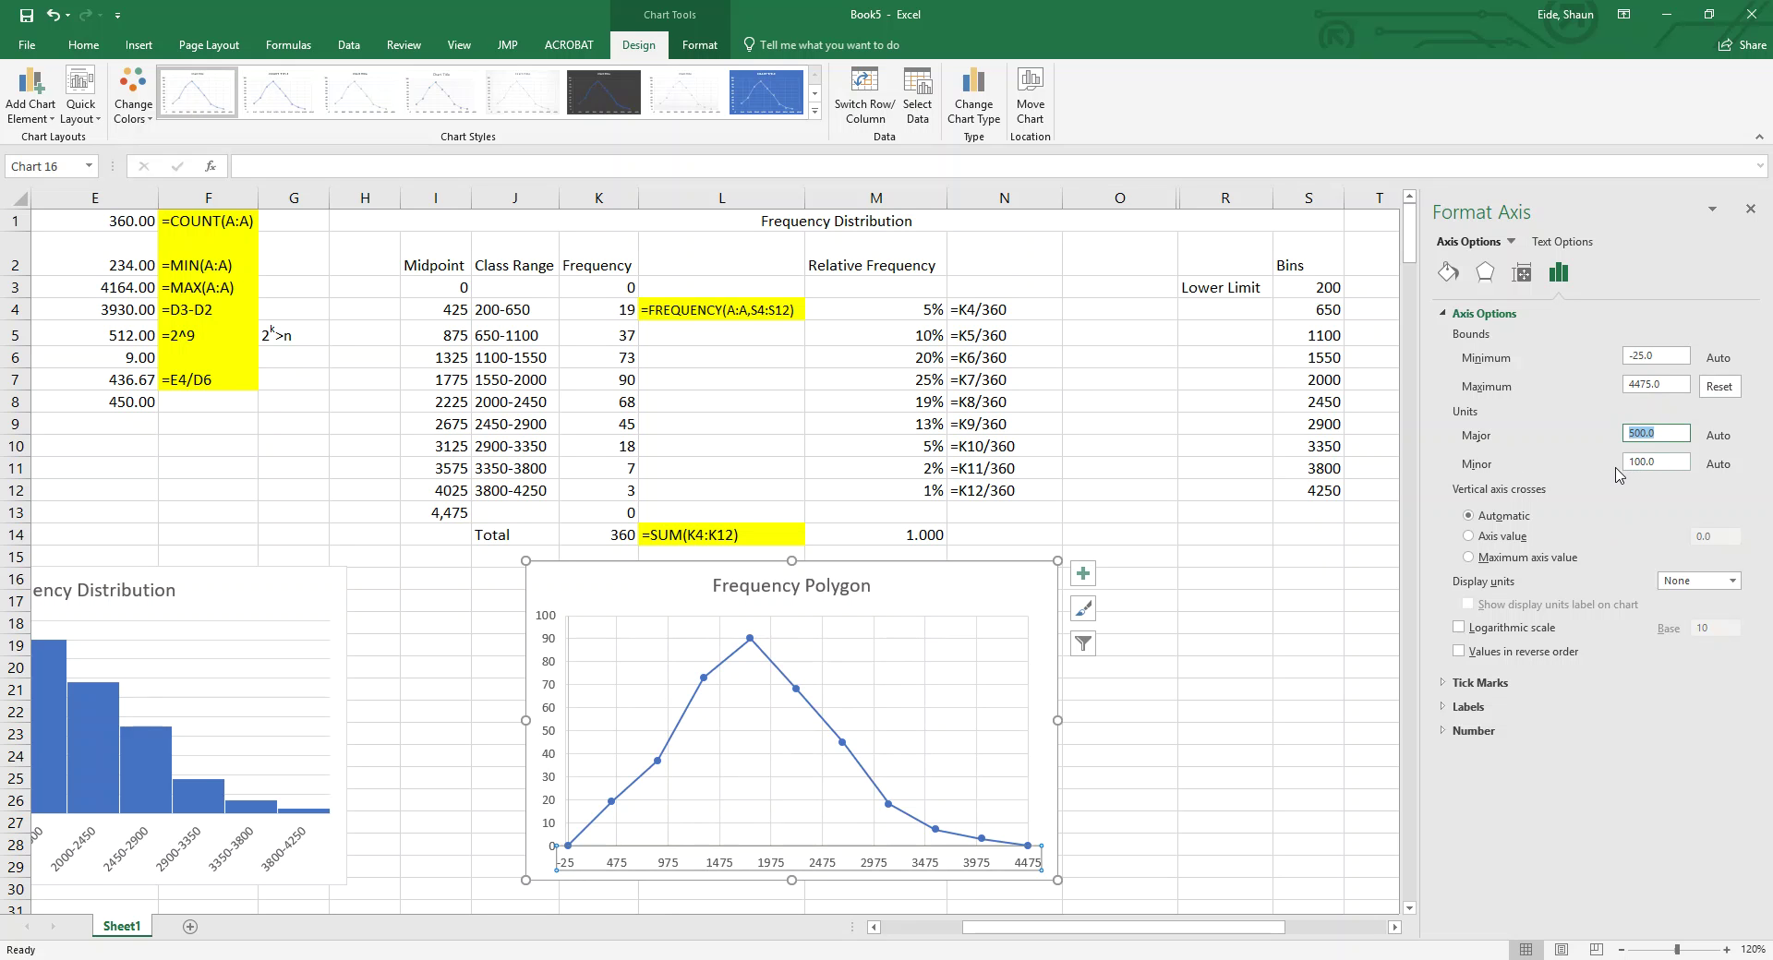
pyautogui.press('Return')
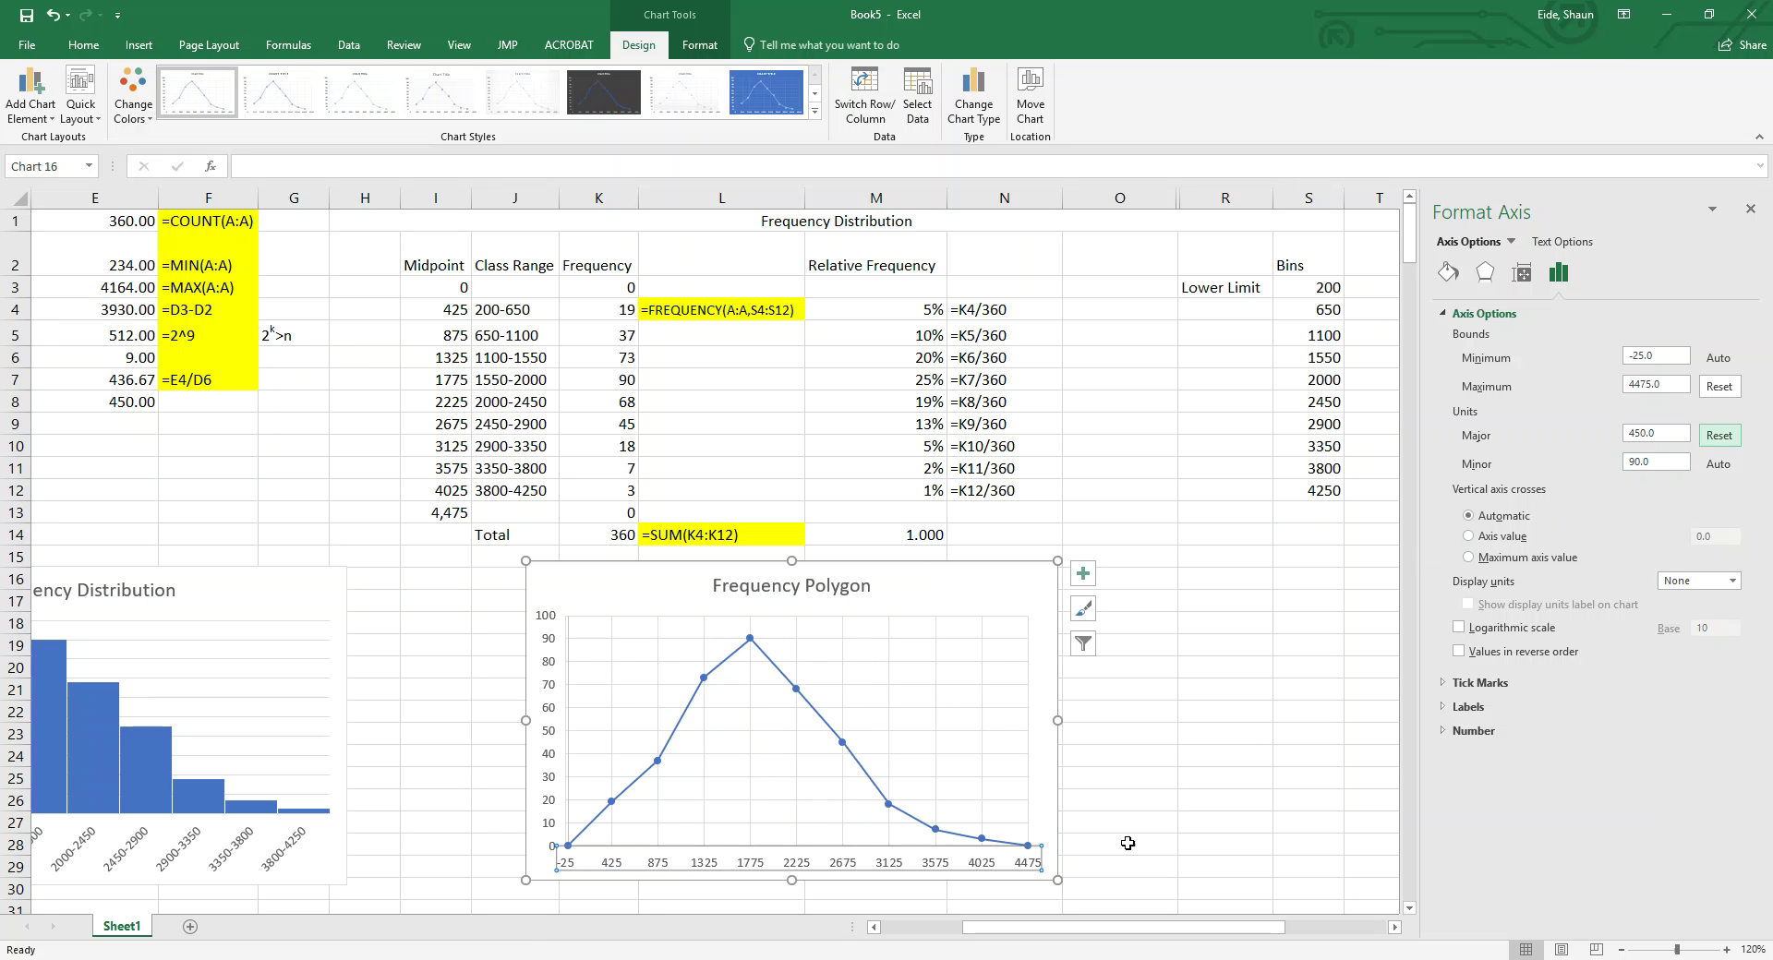
pyautogui.click(487, 774)
pyautogui.click(461, 718)
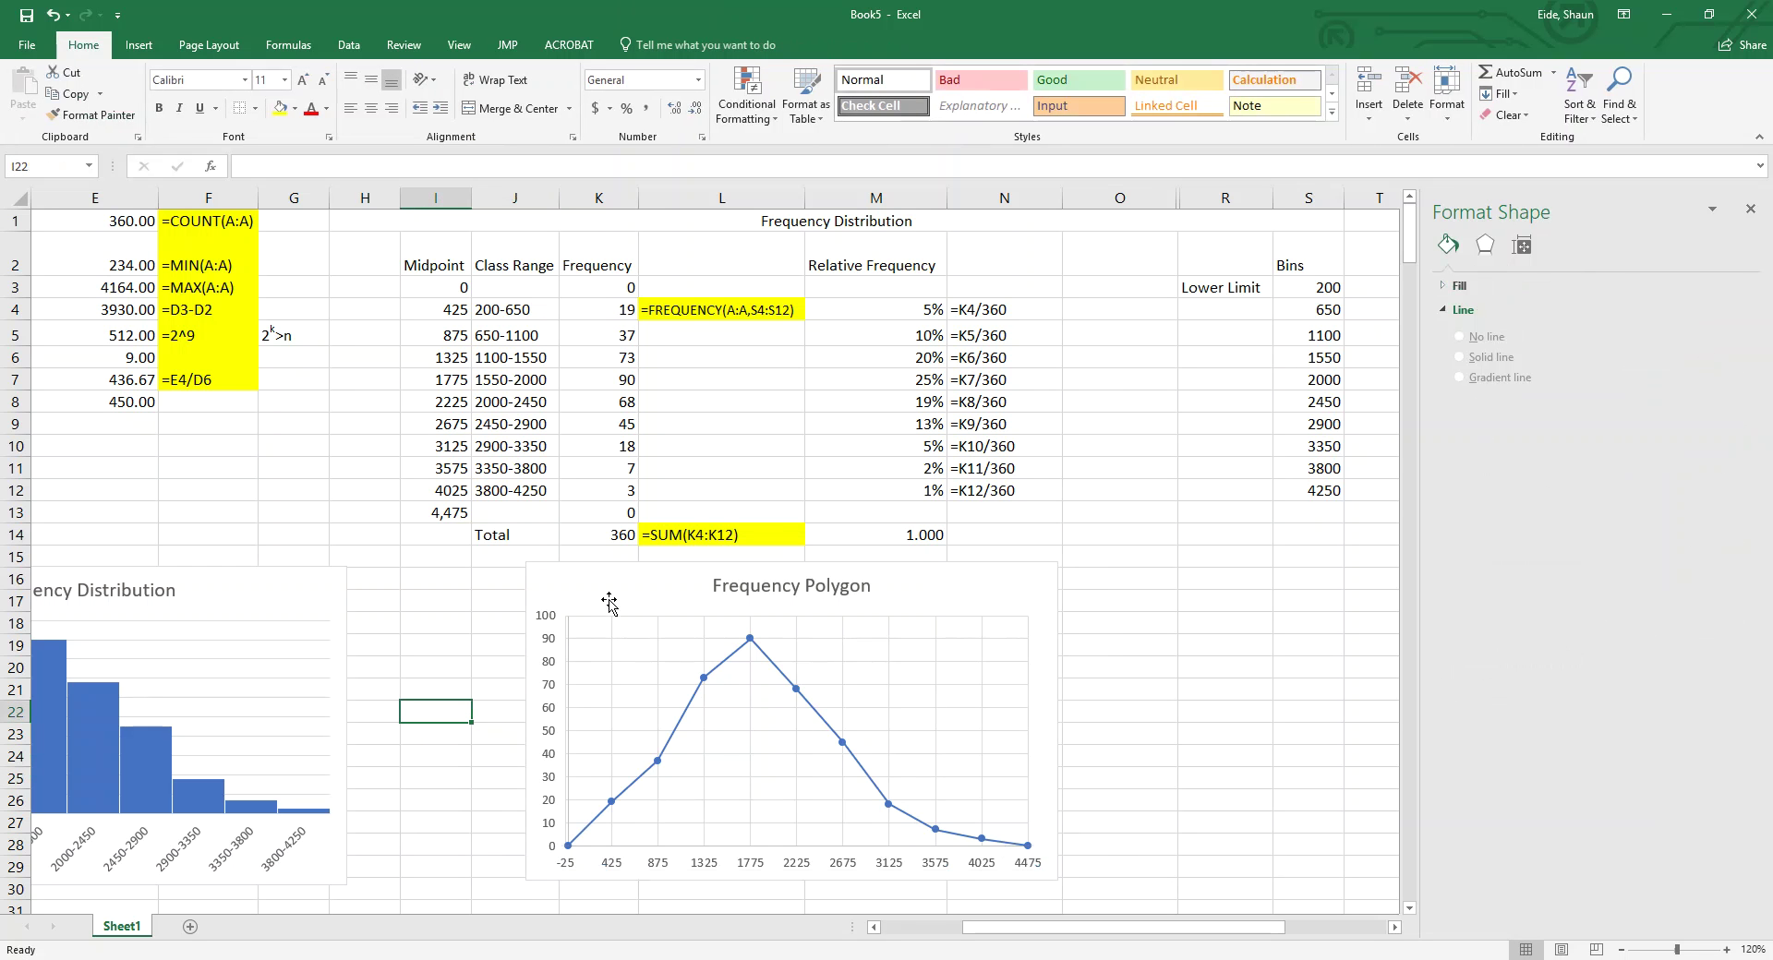
pyautogui.moveTo(609, 601); pyautogui.dragTo(483, 603)
pyautogui.click(1263, 771)
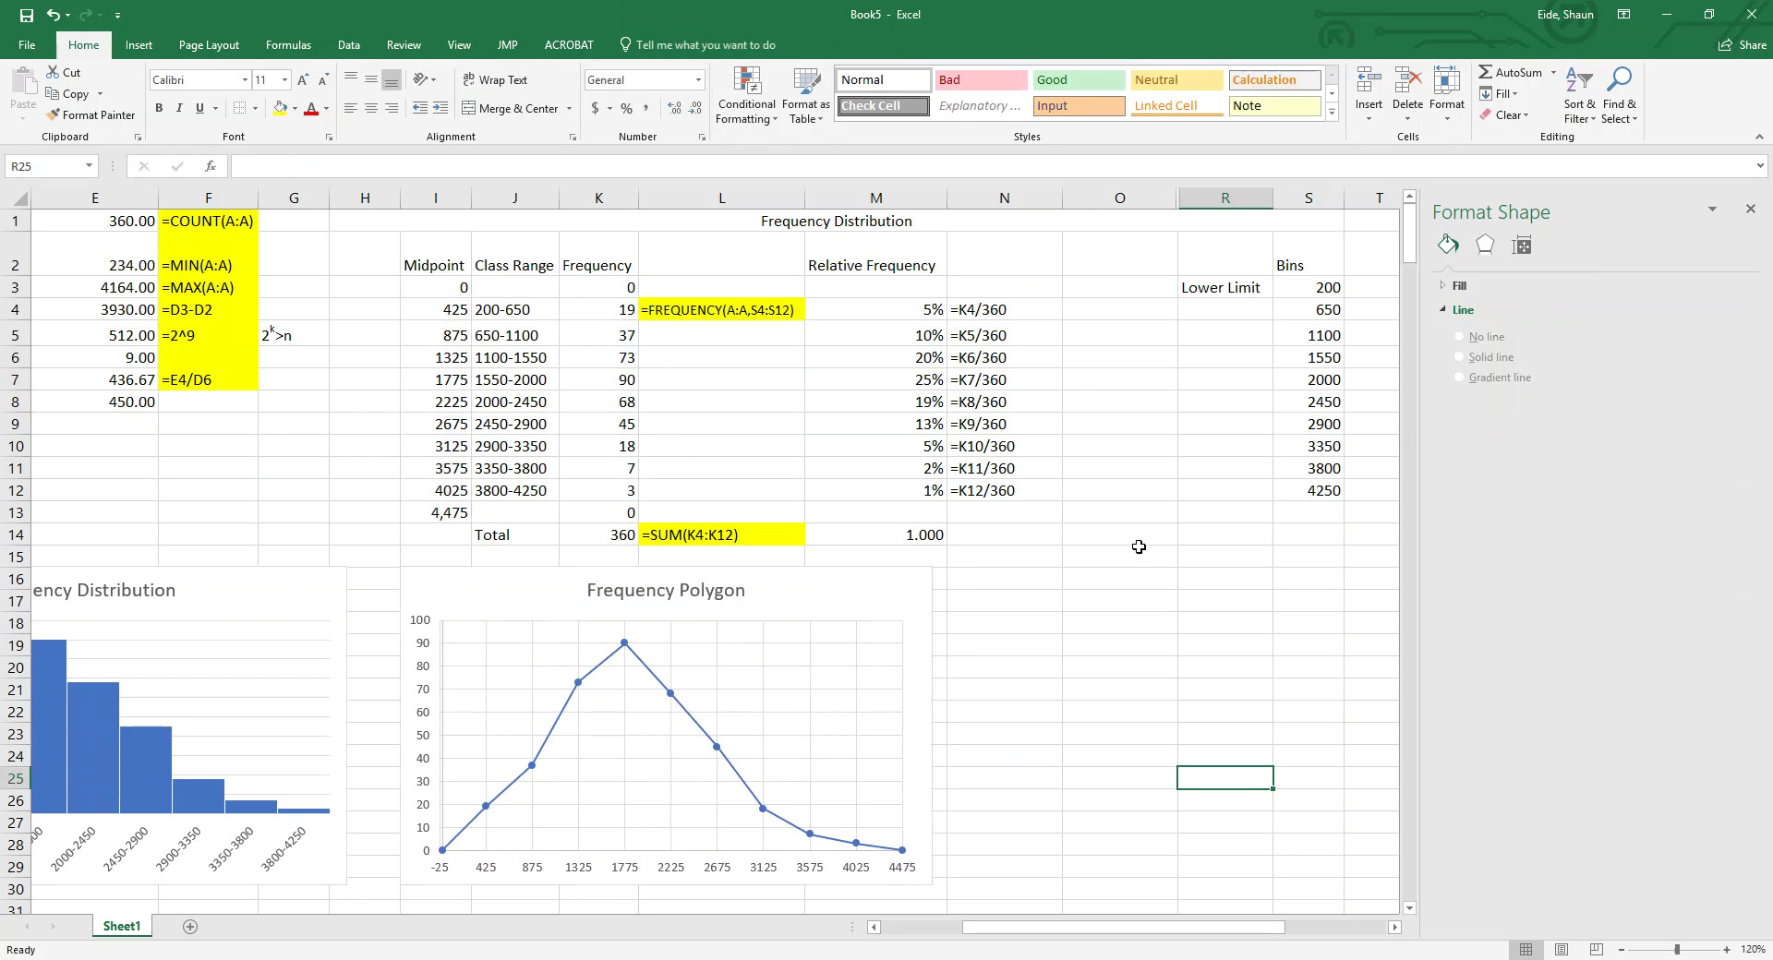
# Step: Unhide the columns between O and R and clear cells Q3:Q11
pyautogui.moveTo(1150, 198); pyautogui.dragTo(1219, 199)
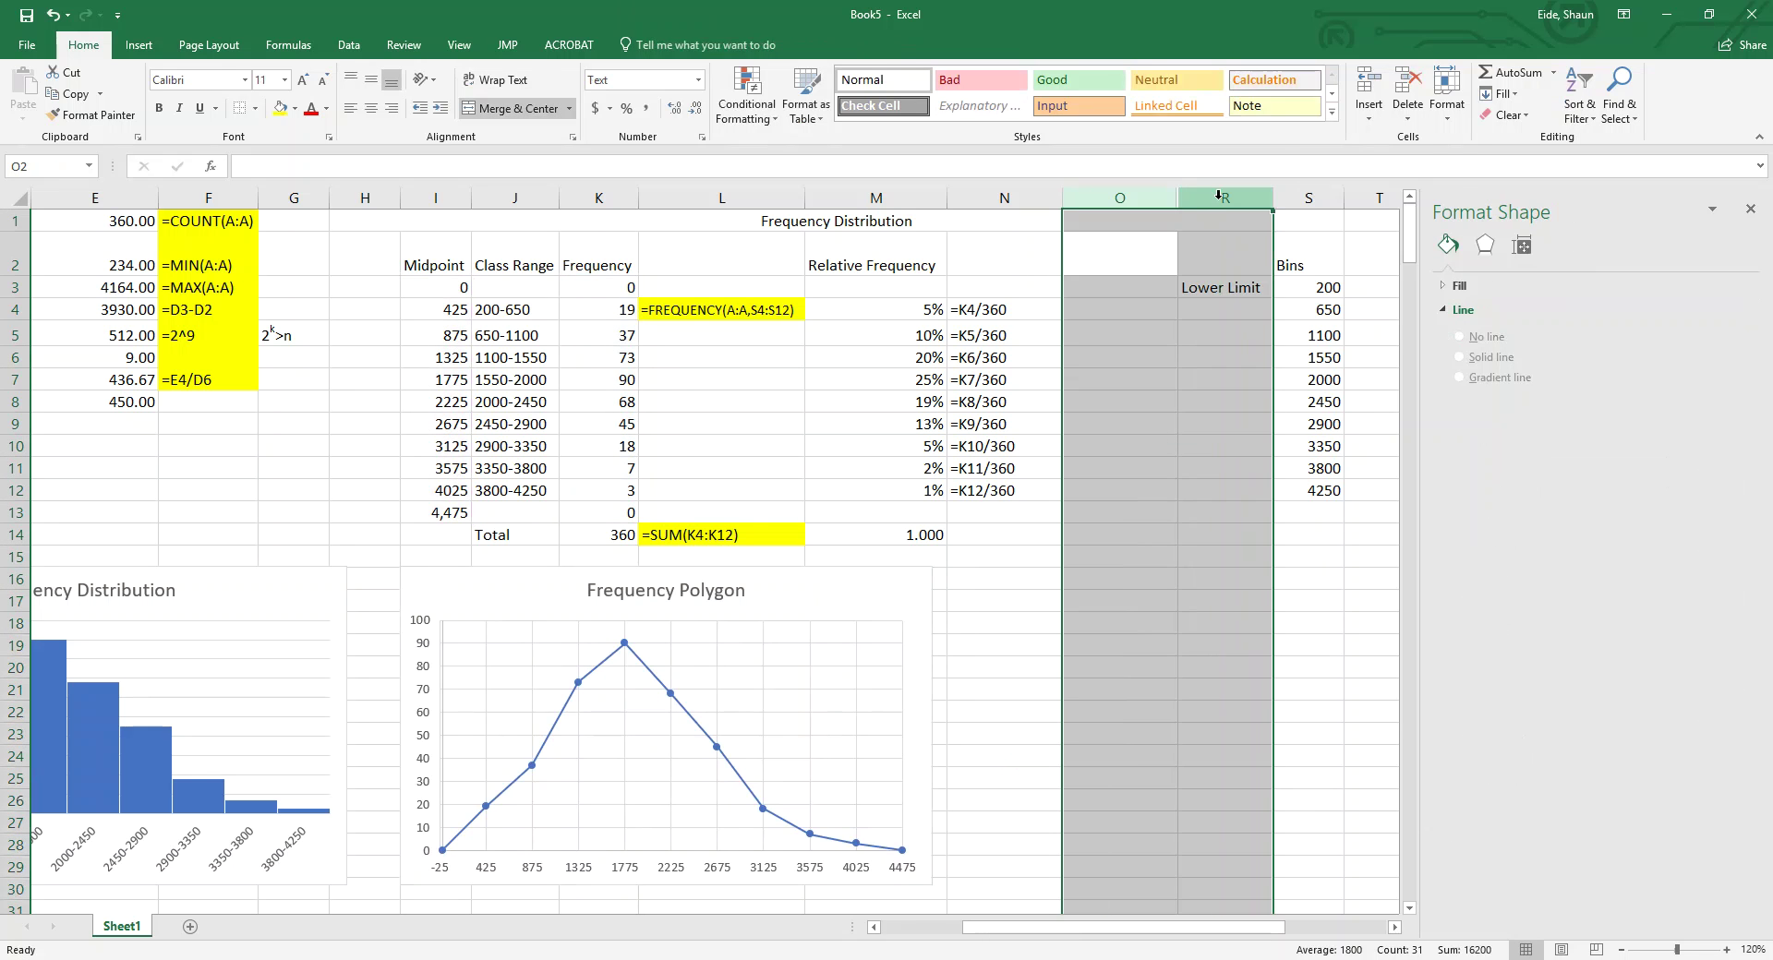
pyautogui.rightClick(1218, 200)
pyautogui.click(1266, 462)
pyautogui.click(1190, 489)
pyautogui.moveTo(1290, 286); pyautogui.dragTo(1307, 457)
pyautogui.press('Delete')
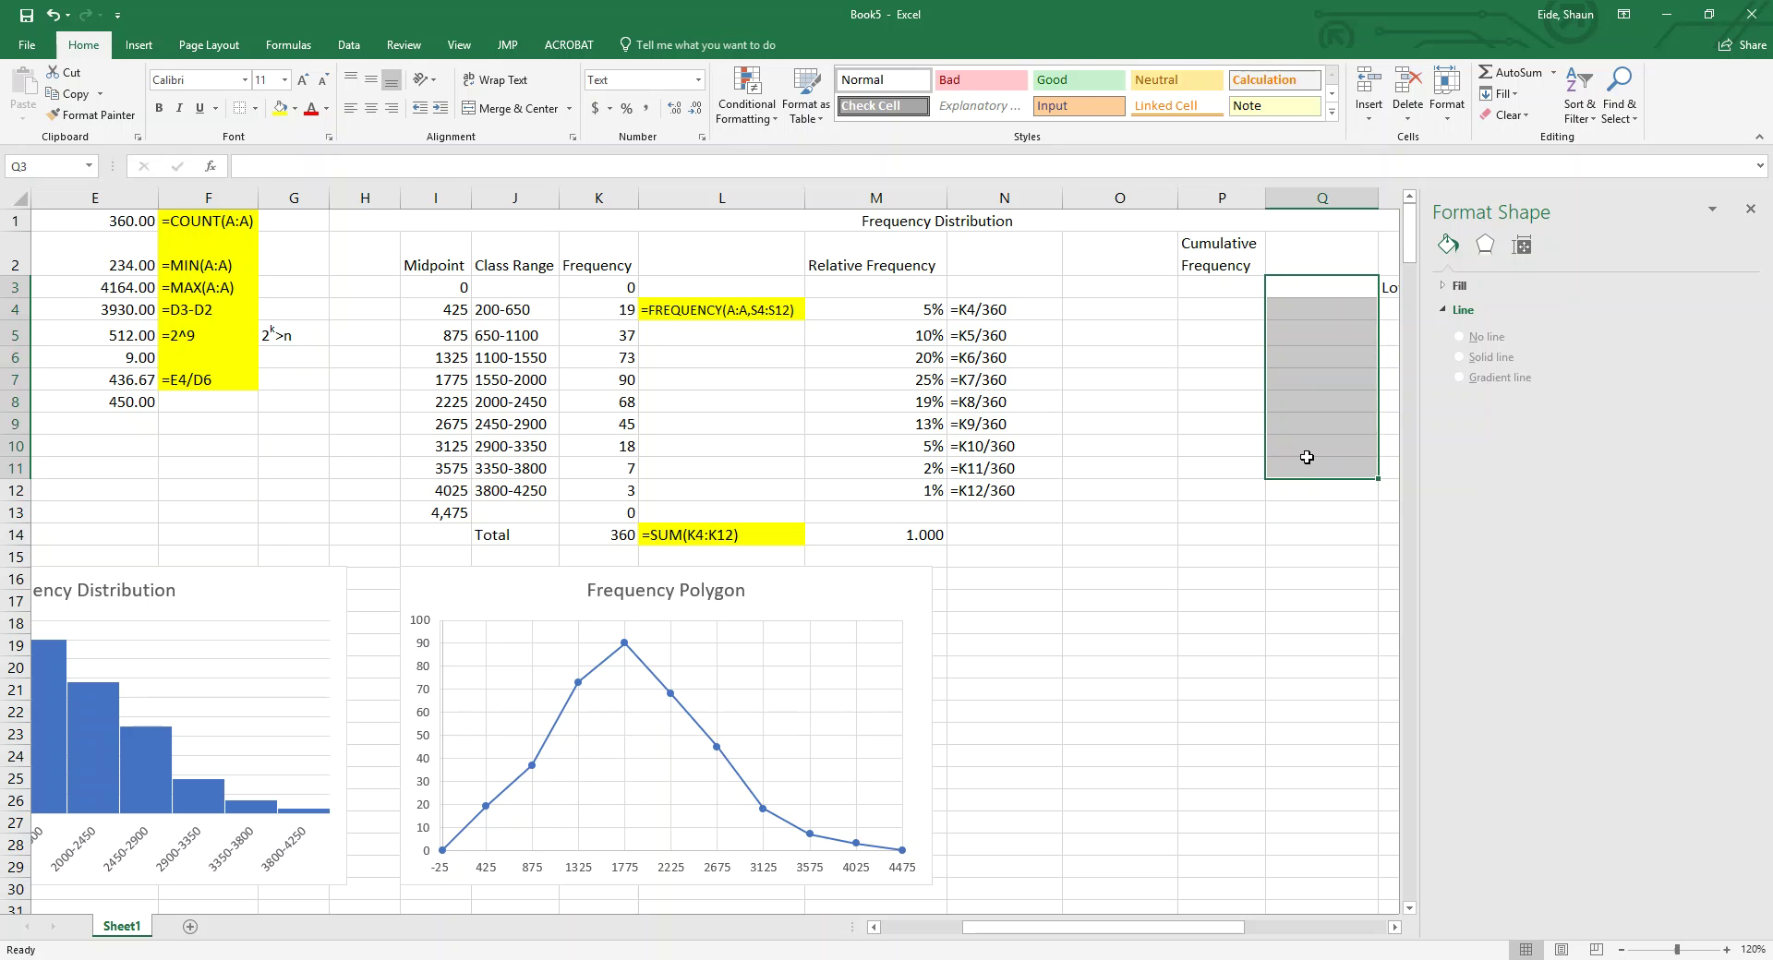
# Step: Enter =K4 in P4 as the first class's cumulative frequency
pyautogui.click(1099, 309)
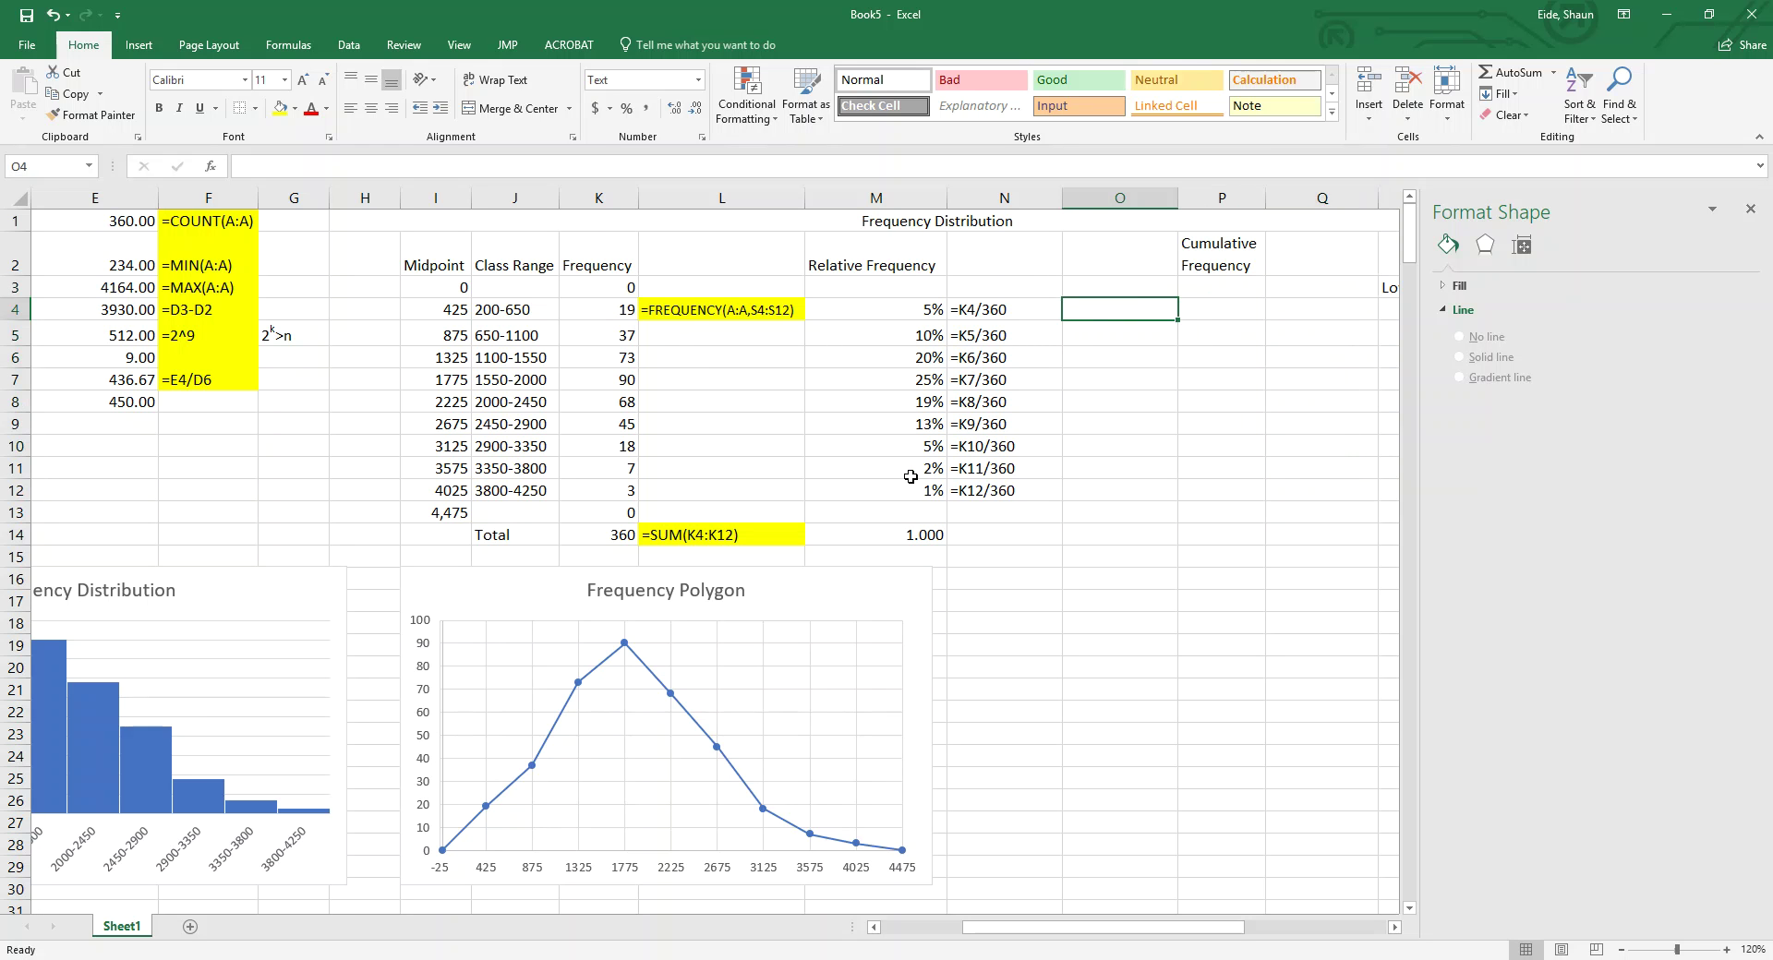
pyautogui.click(623, 309)
pyautogui.click(1181, 313)
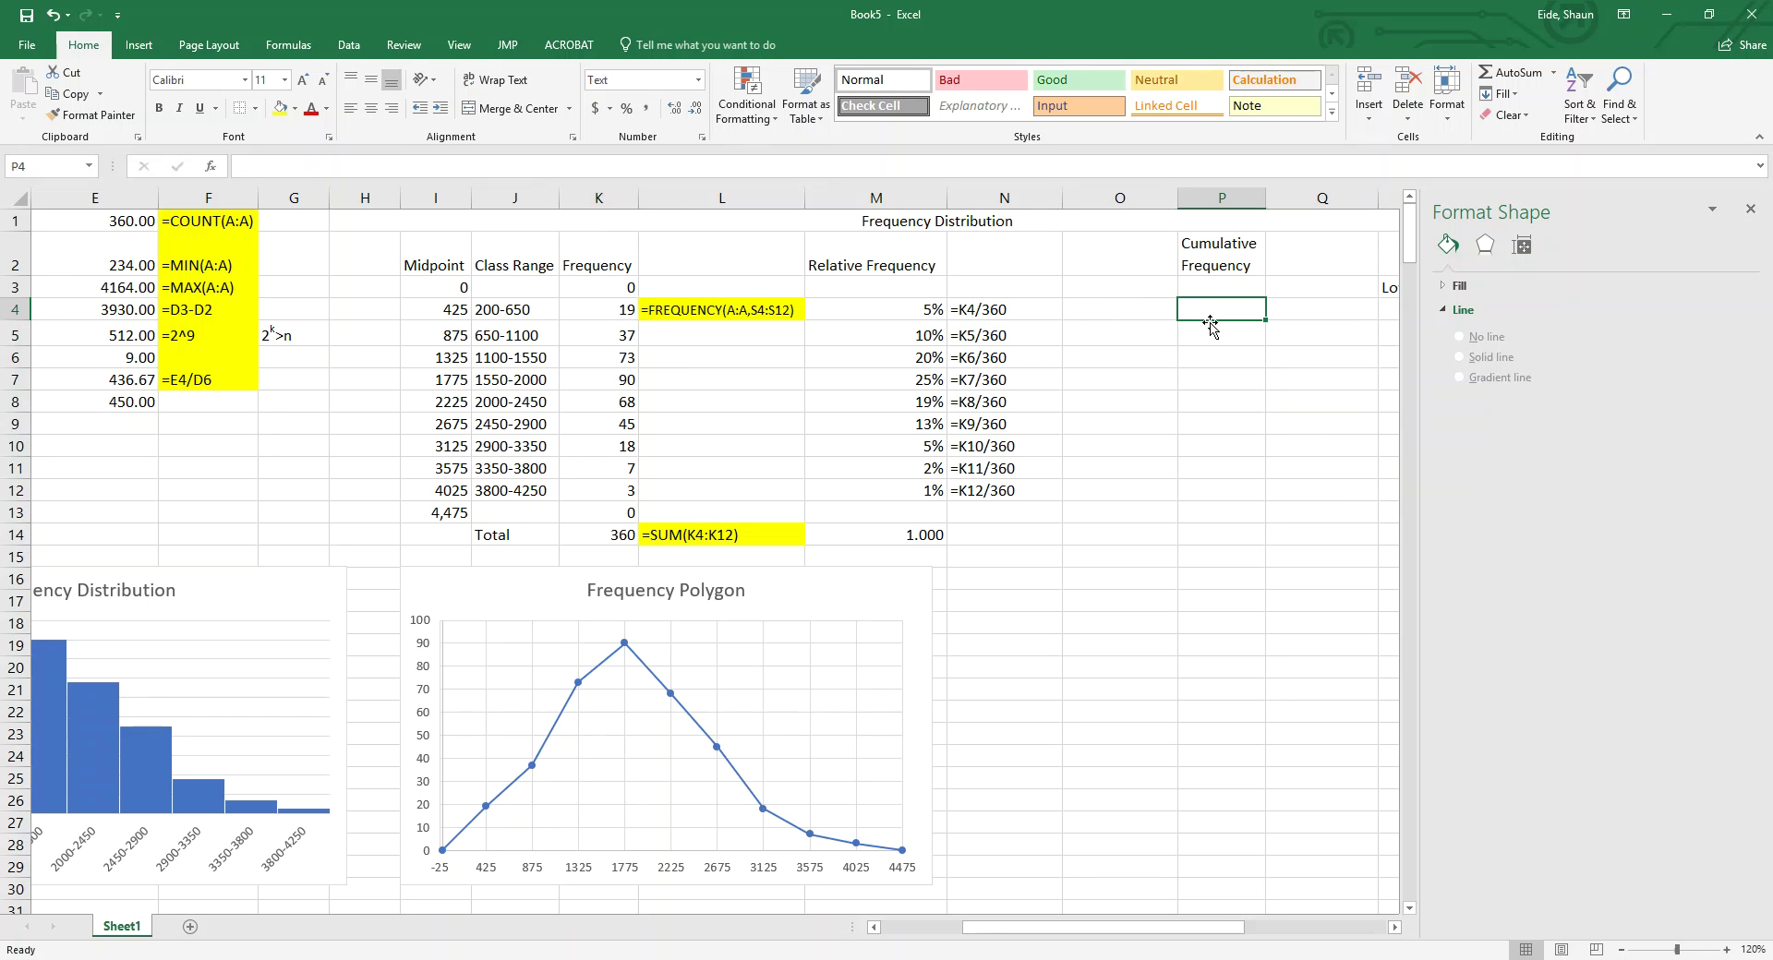
pyautogui.write('=')
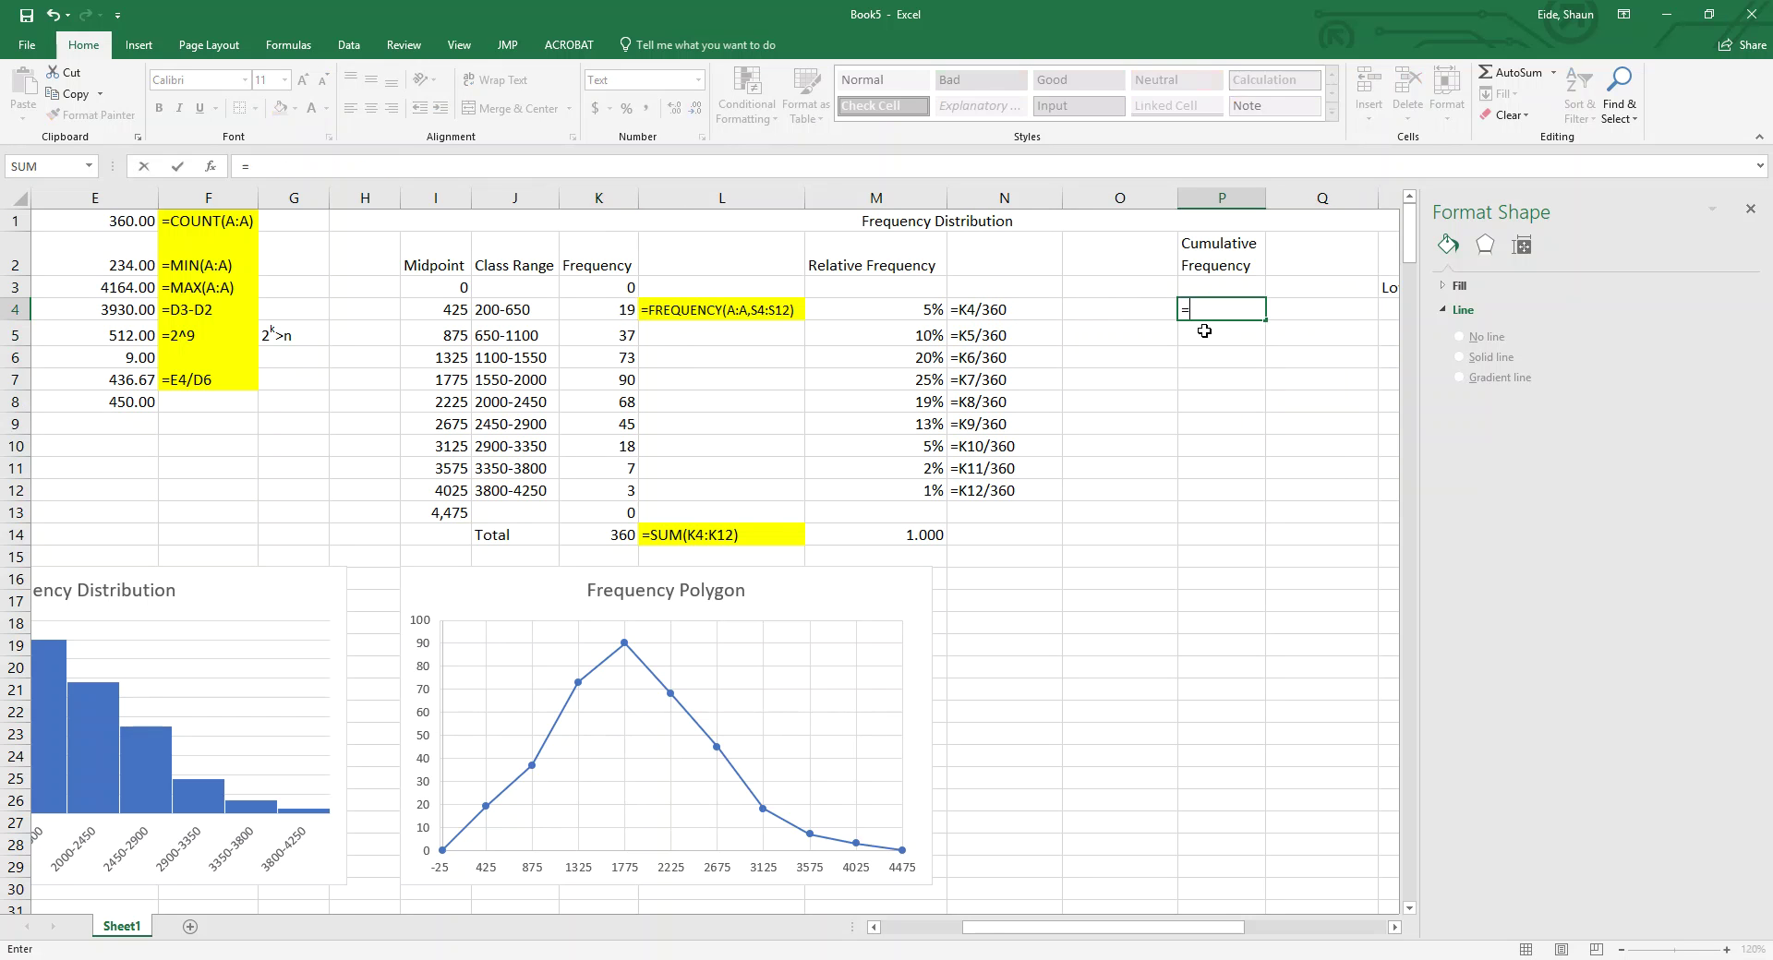
pyautogui.click(619, 312)
pyautogui.press('Return')
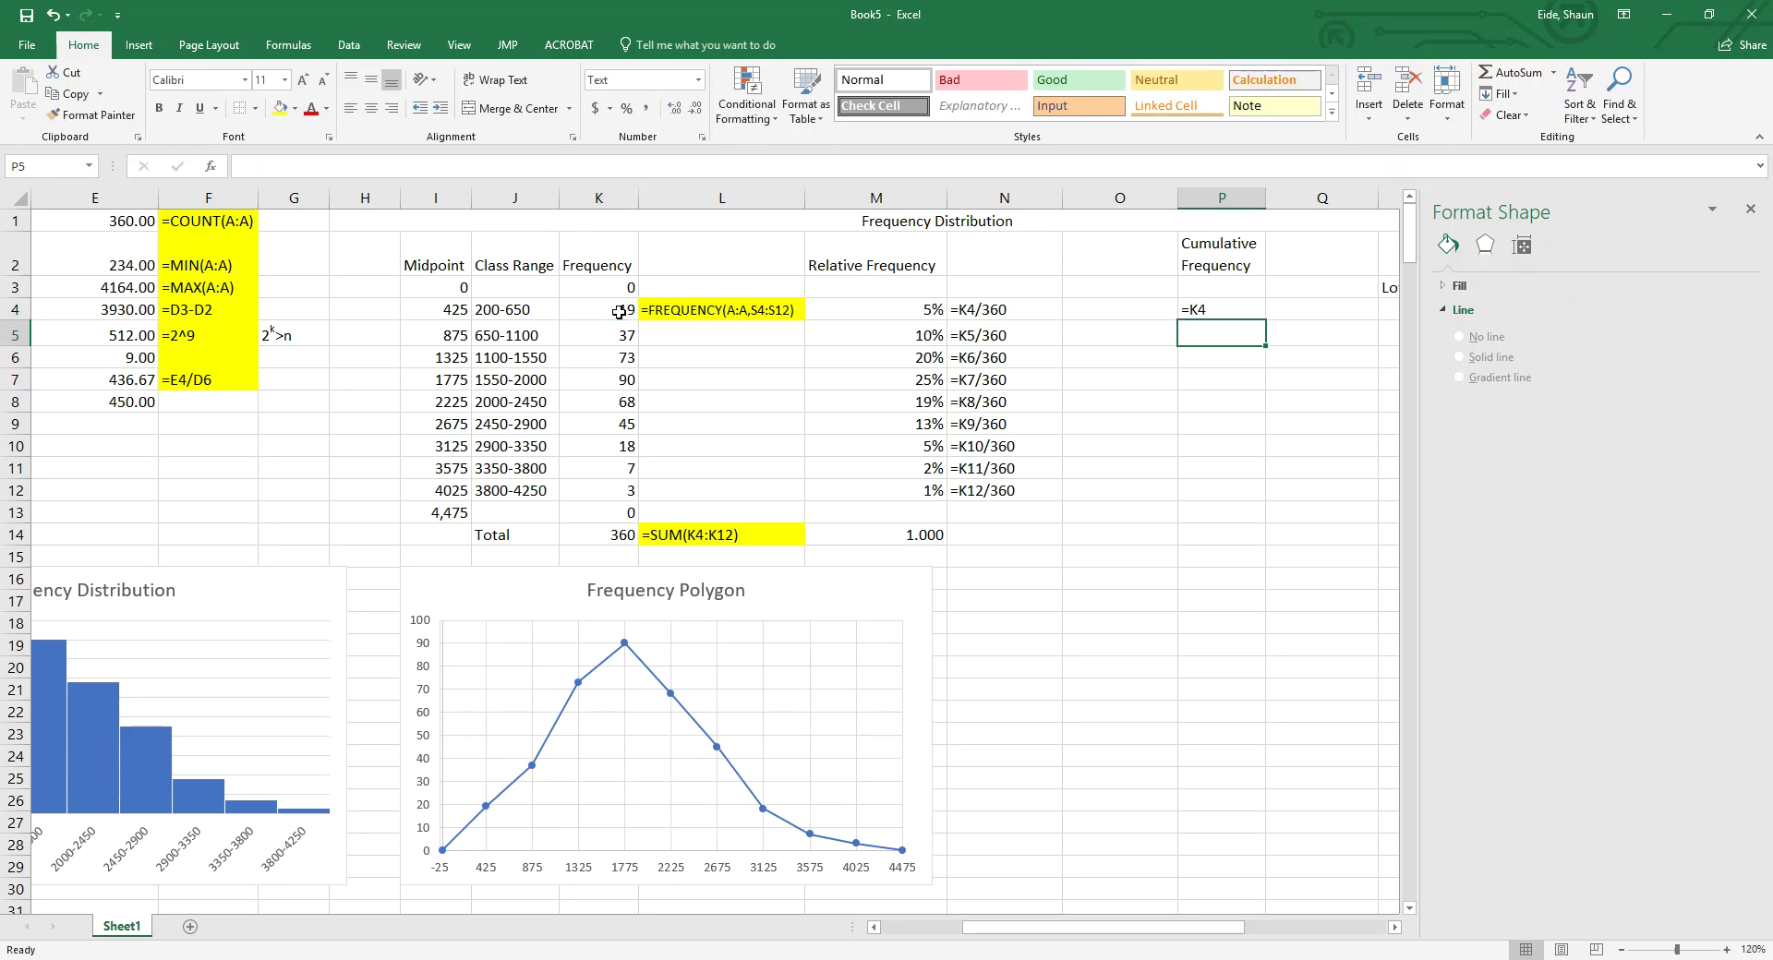
# Step: Clear P4 and set cells P3:P14 to the General number format
pyautogui.click(1217, 309)
pyautogui.press('Delete')
pyautogui.moveTo(1223, 287); pyautogui.dragTo(1228, 538)
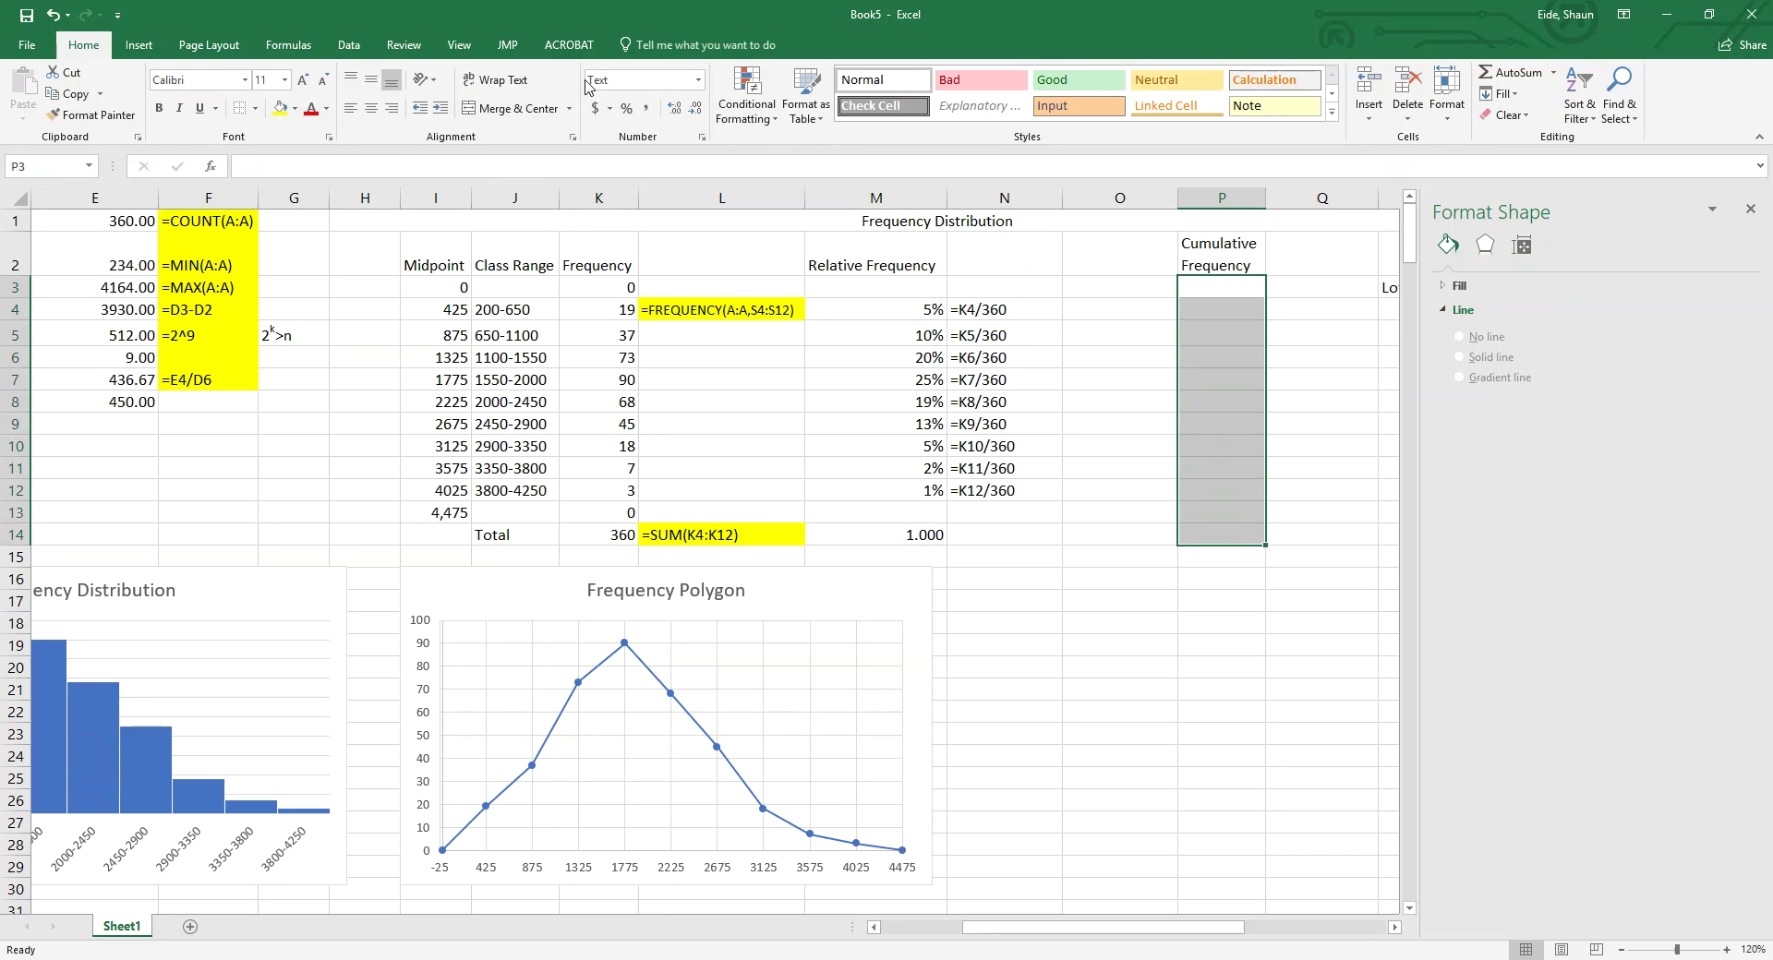
pyautogui.click(698, 80)
pyautogui.click(658, 112)
# Step: Enter =K4 in P4 again as the first class's cumulative frequency
pyautogui.click(1238, 316)
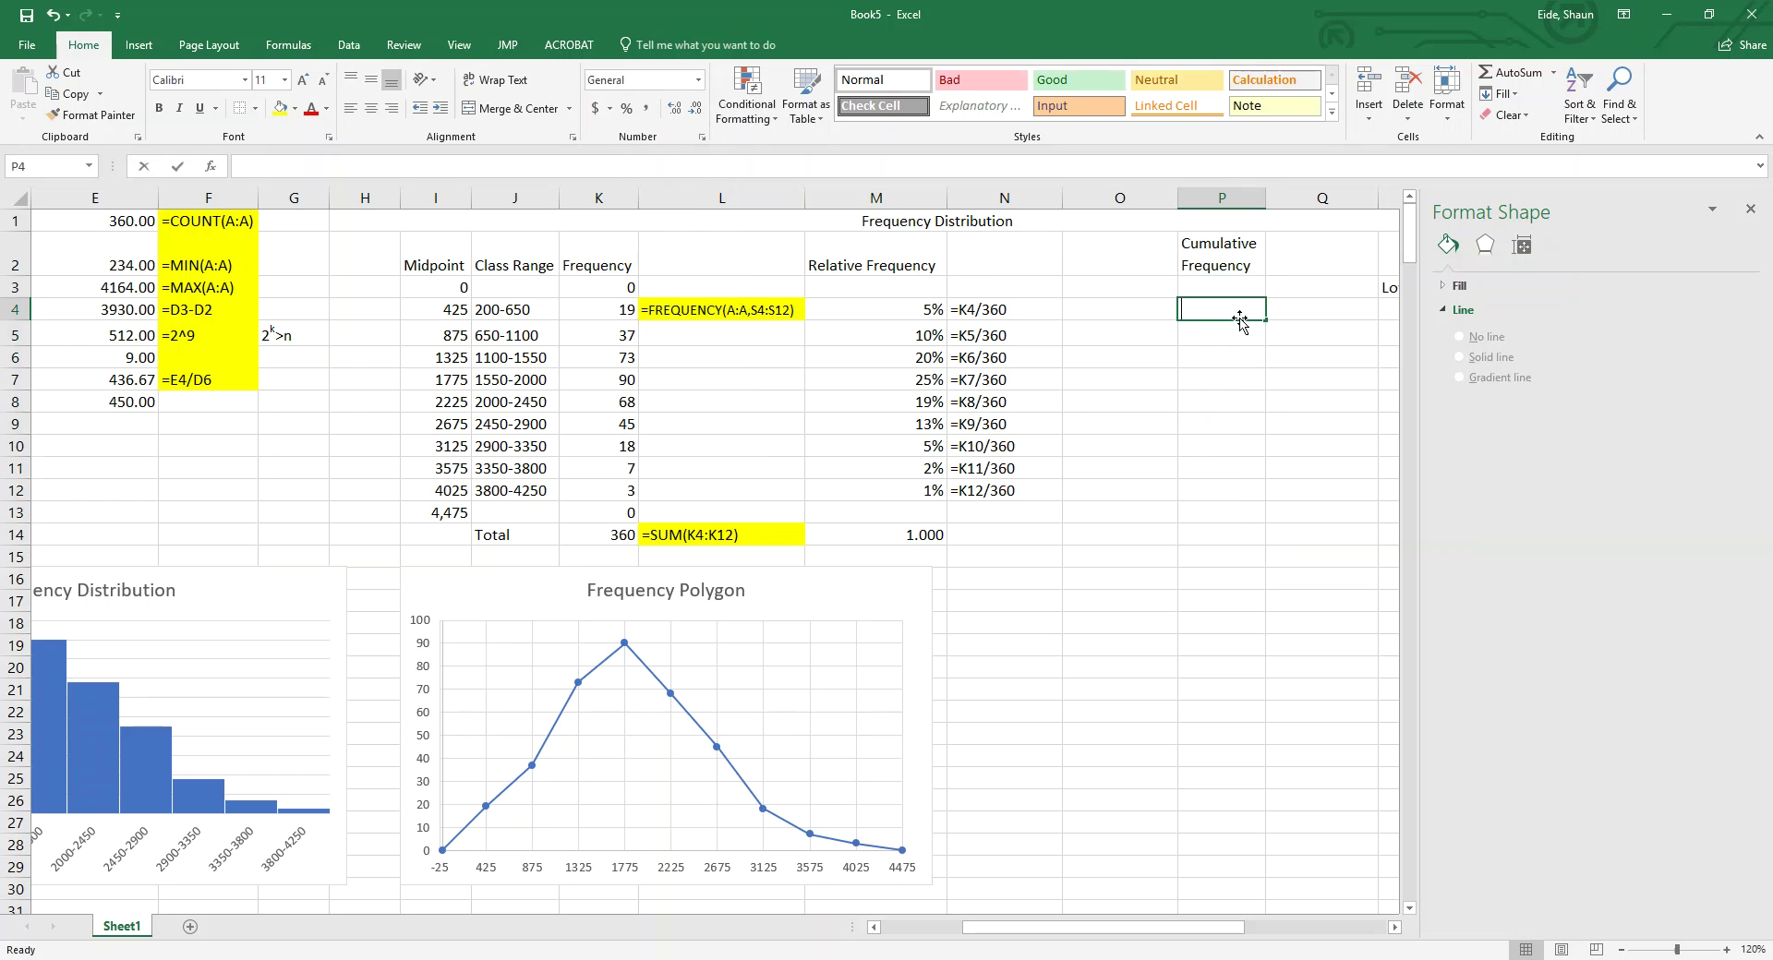
pyautogui.write('=')
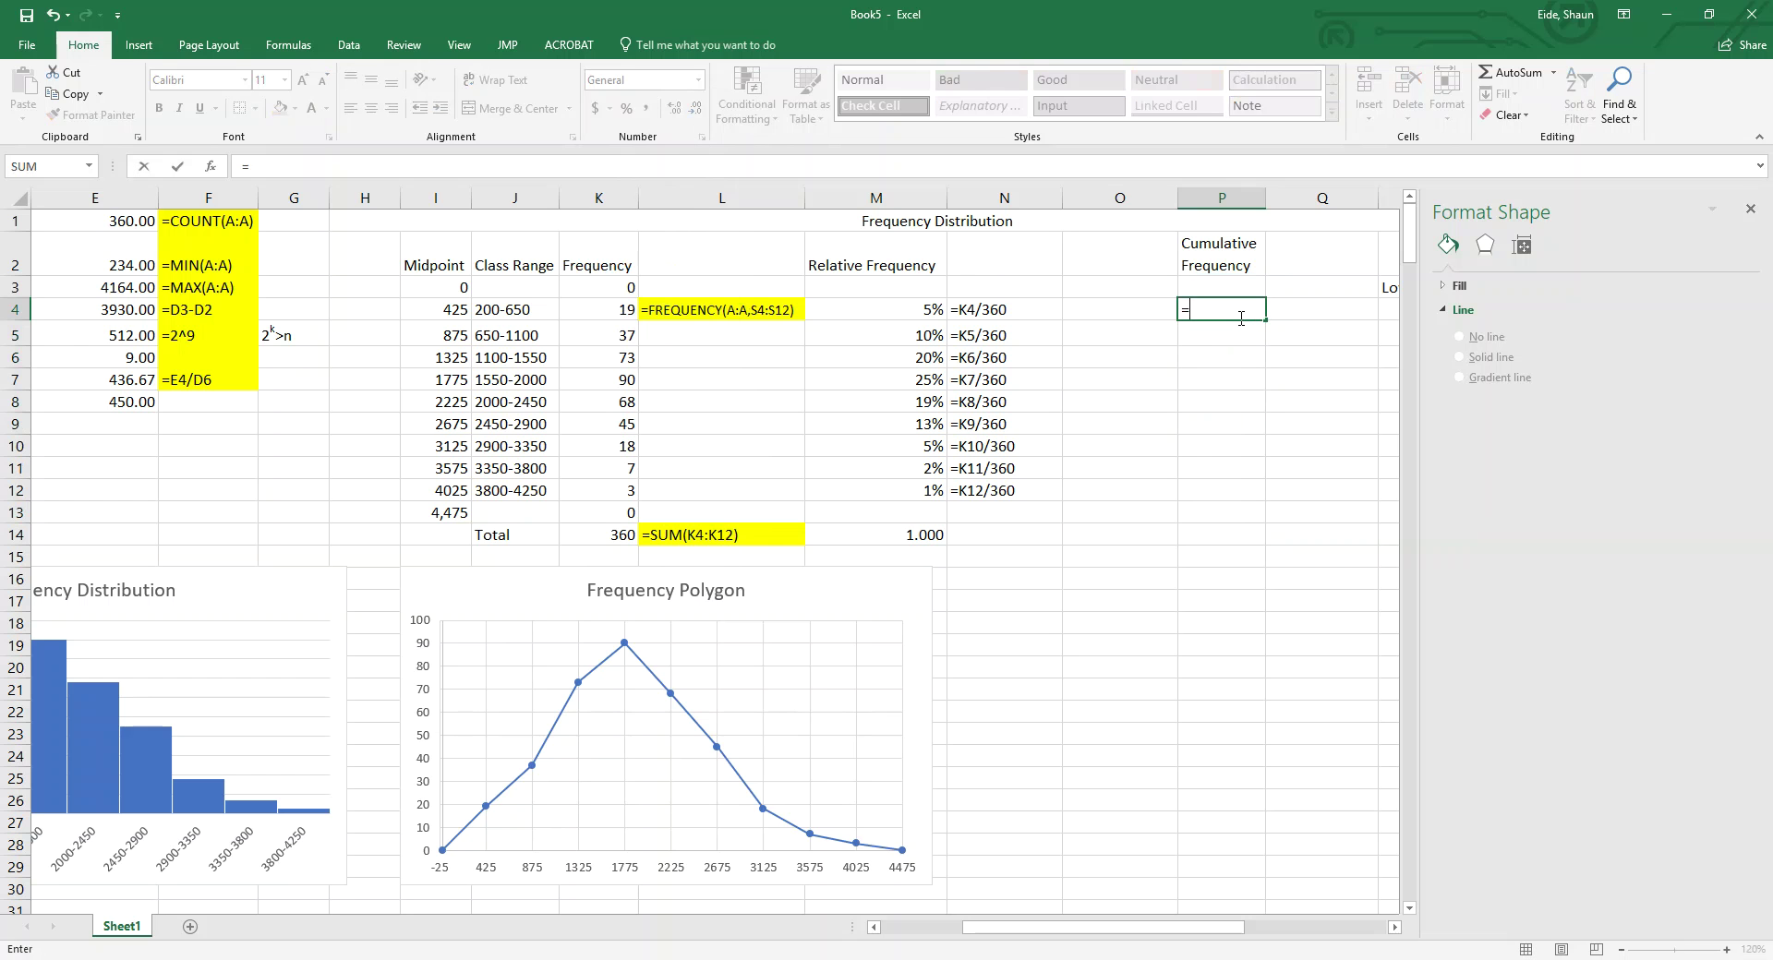
pyautogui.click(624, 309)
pyautogui.press('Return')
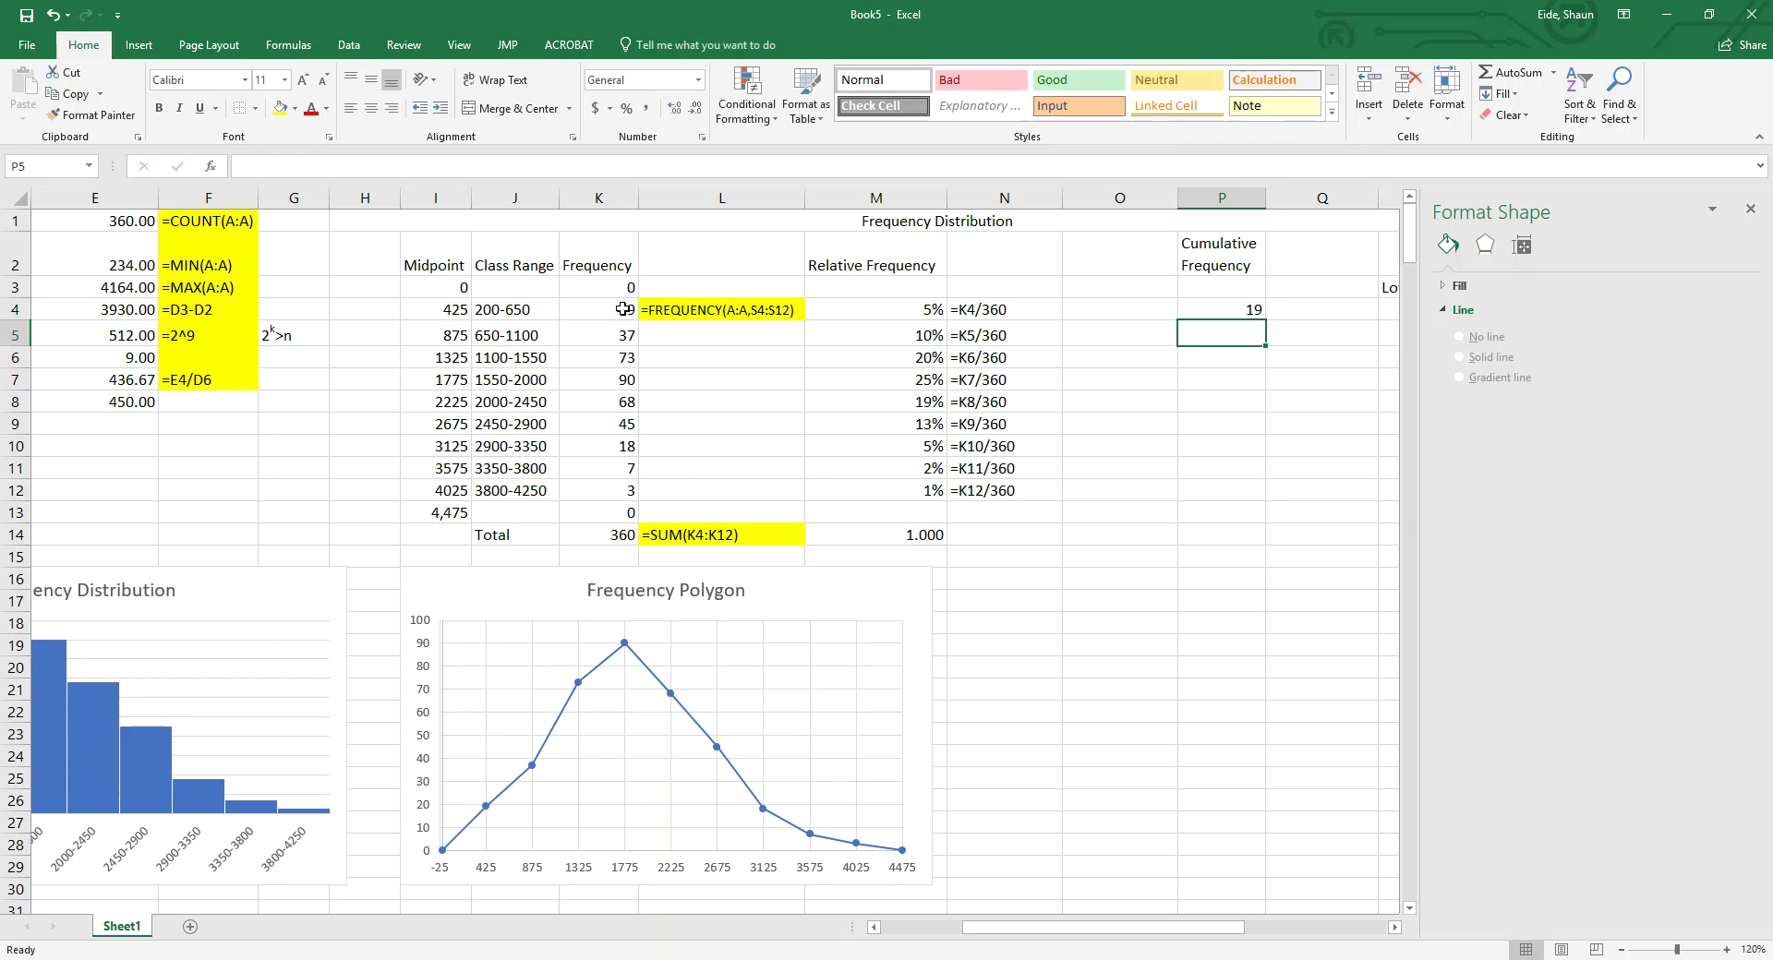
# Step: Enter =SUM(K5,P4) in P5 and fill the cumulative frequency formula down to P12
pyautogui.write('=sum(')
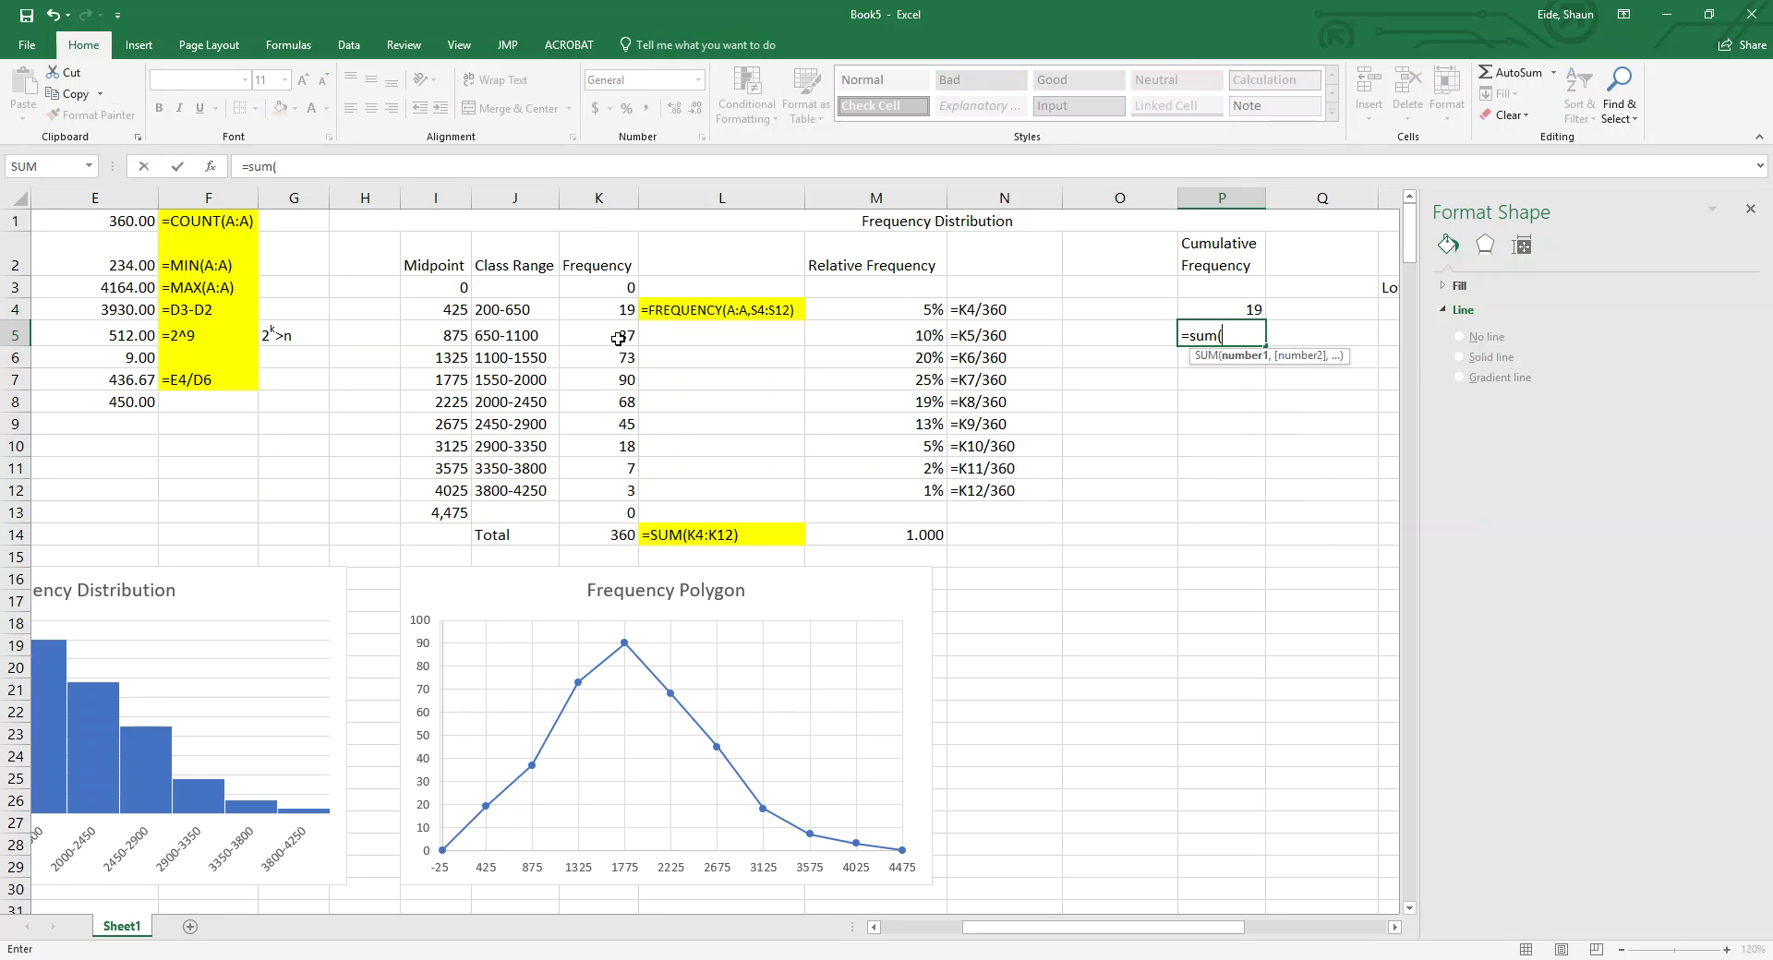
pyautogui.click(620, 341)
pyautogui.write(',')
pyautogui.click(1198, 304)
pyautogui.press('Return')
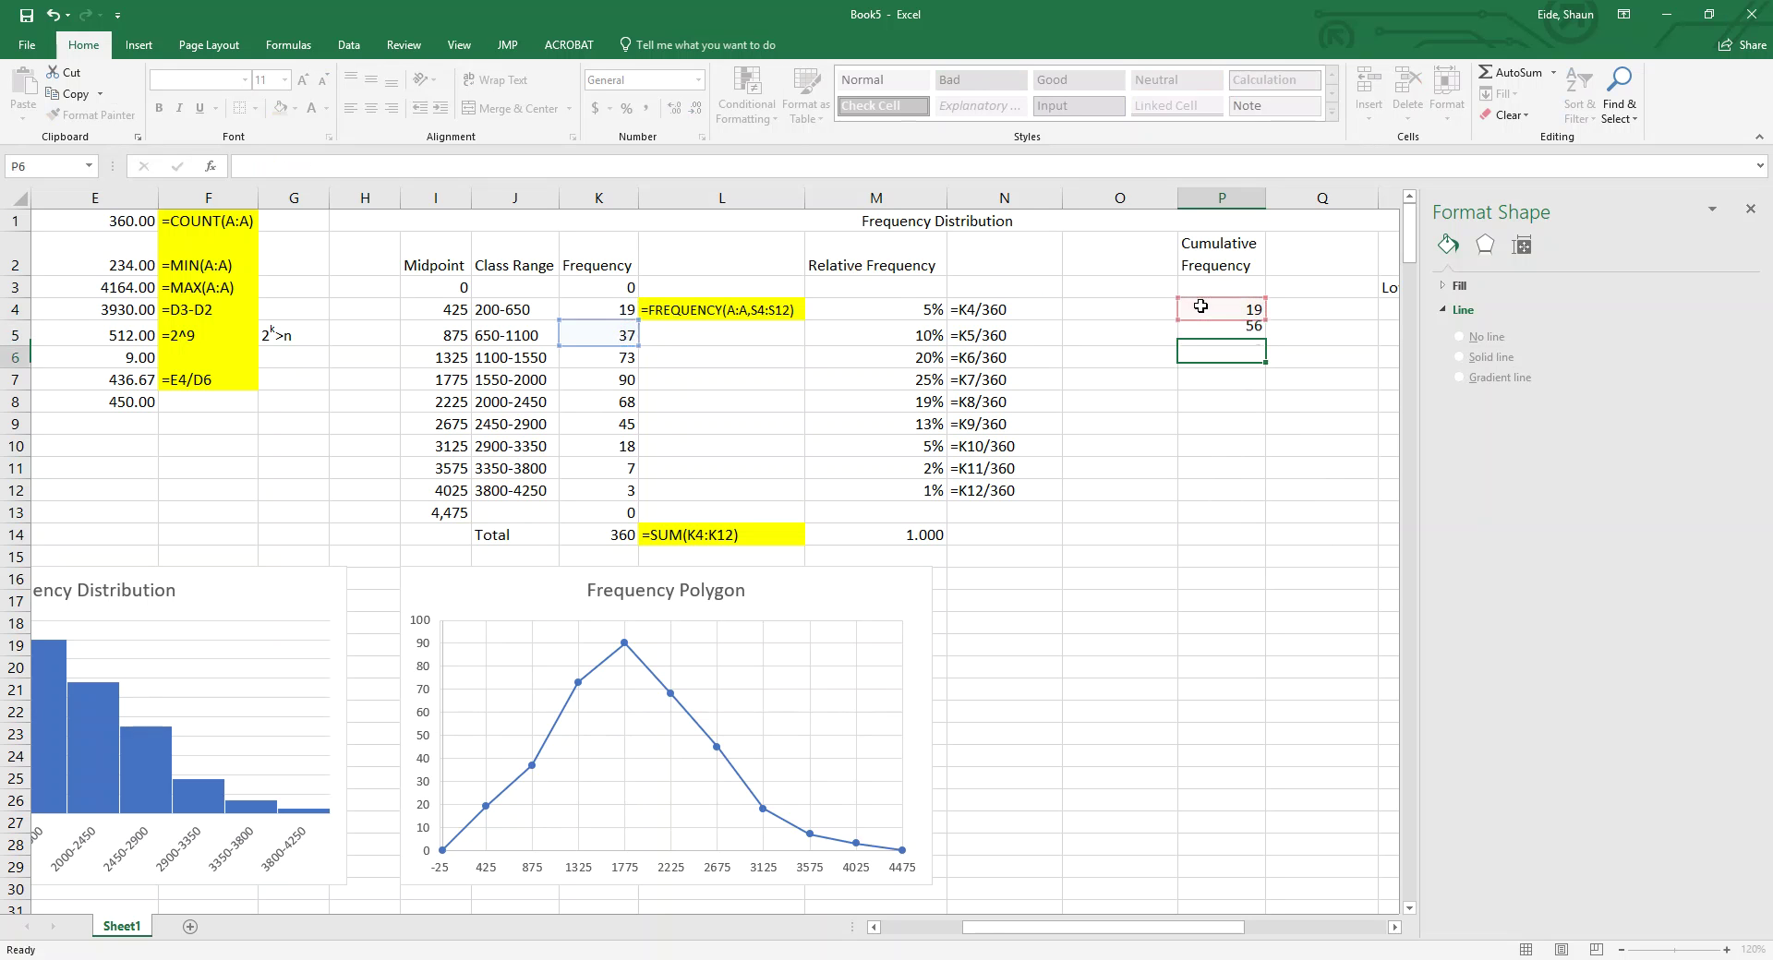
pyautogui.click(1243, 335)
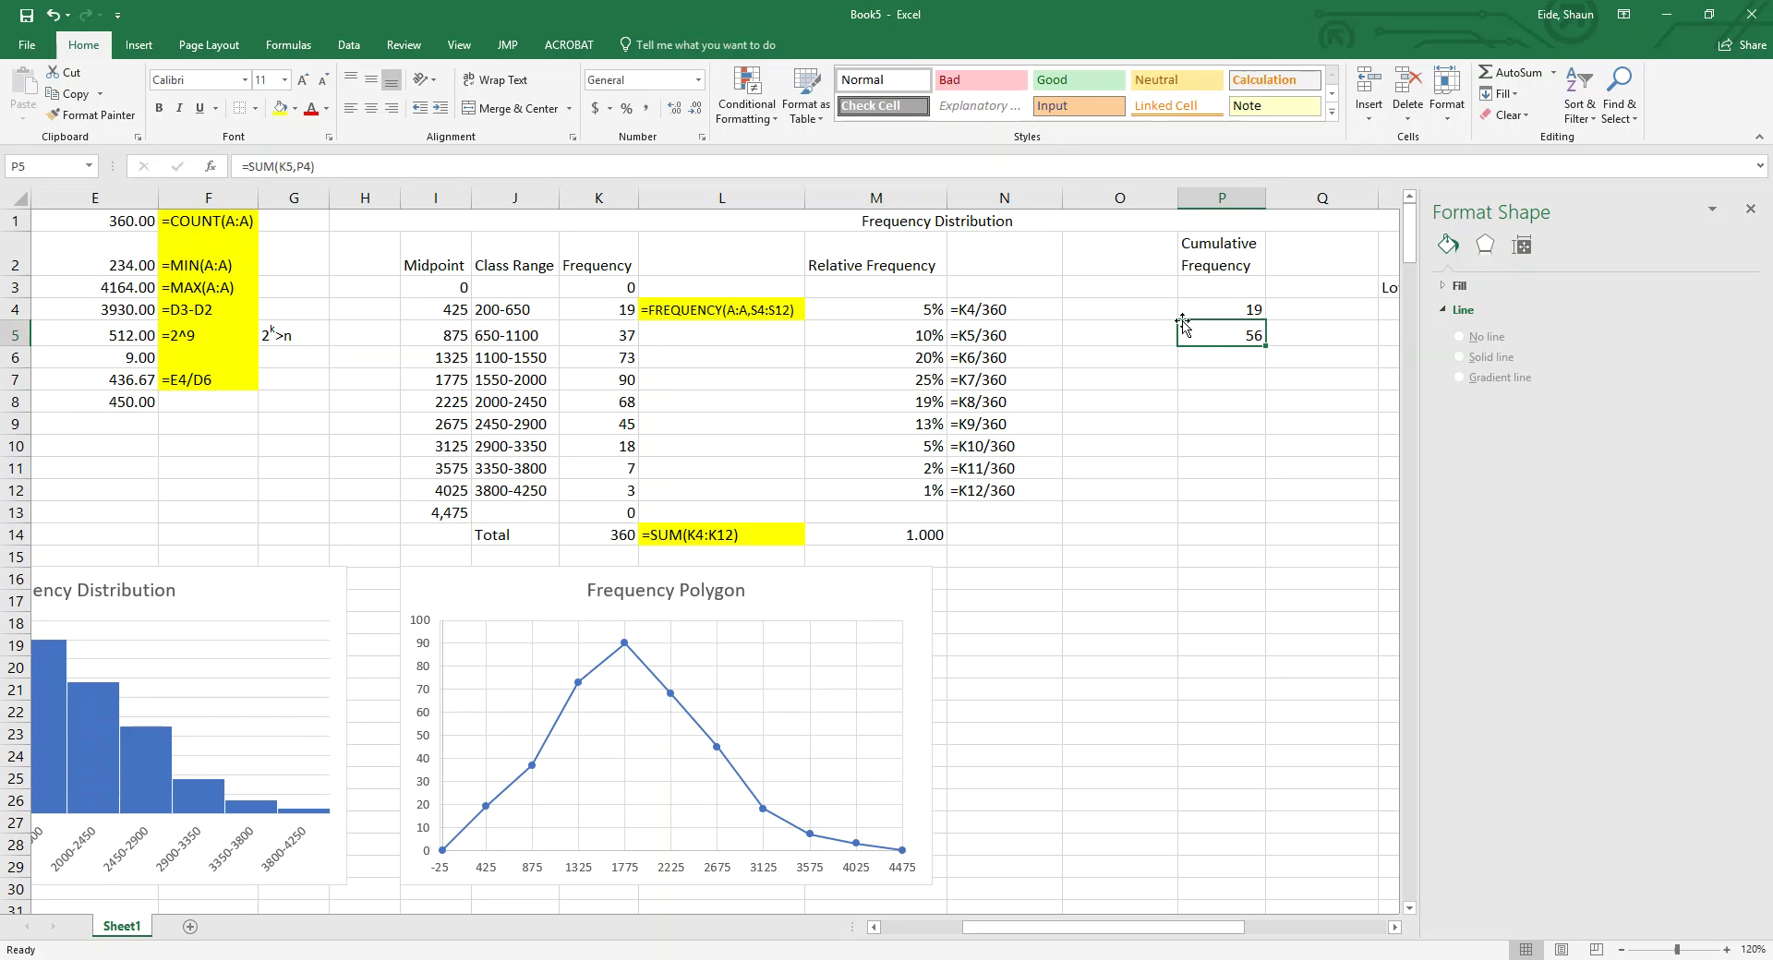
pyautogui.moveTo(1266, 347); pyautogui.dragTo(1265, 501)
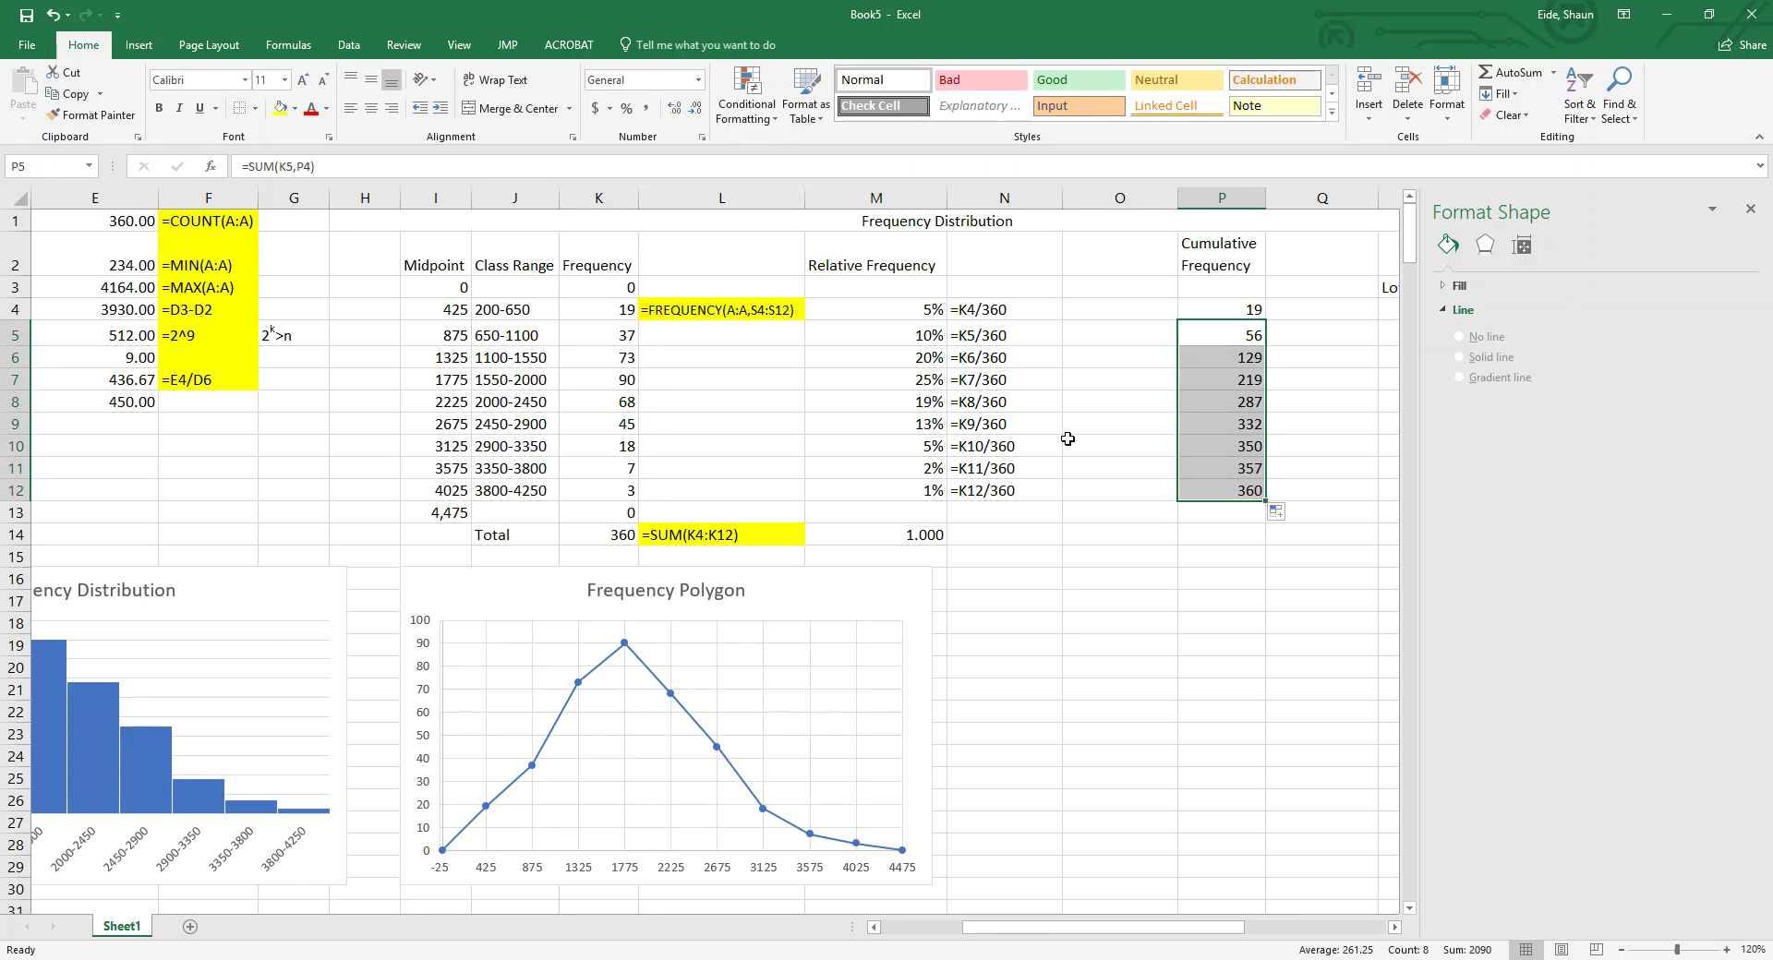
# Step: Set cells O2:O14 to the Number format
pyautogui.click(632, 314)
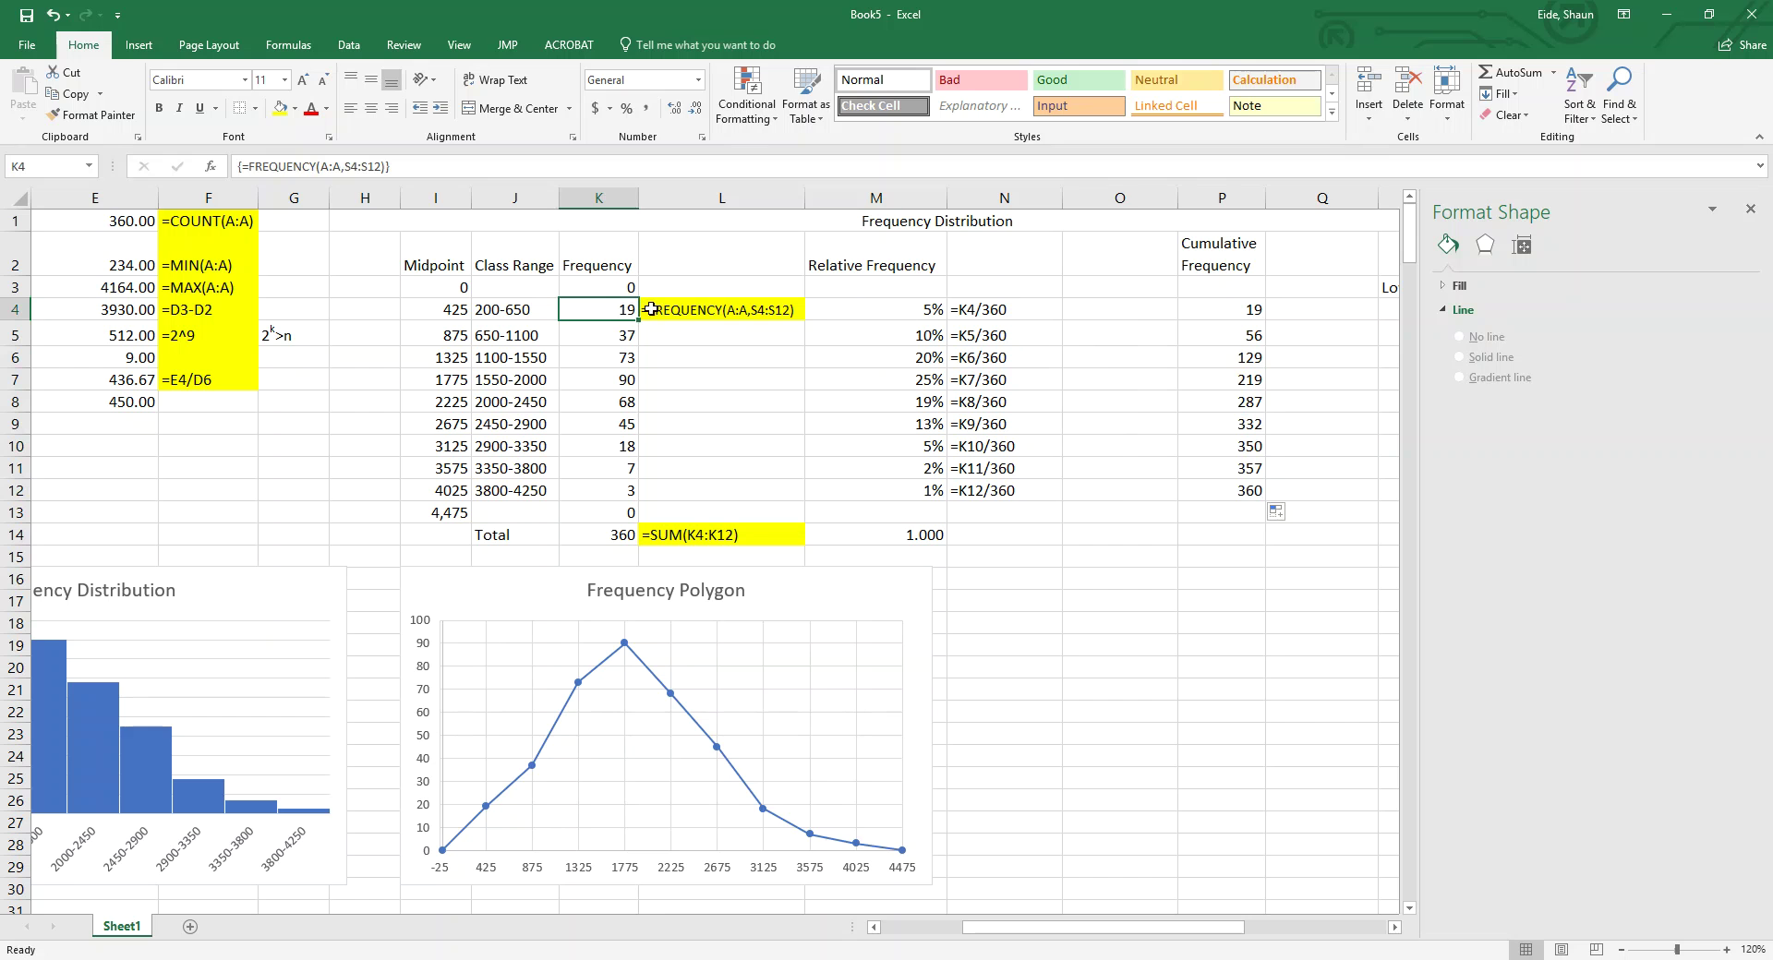
pyautogui.click(1135, 313)
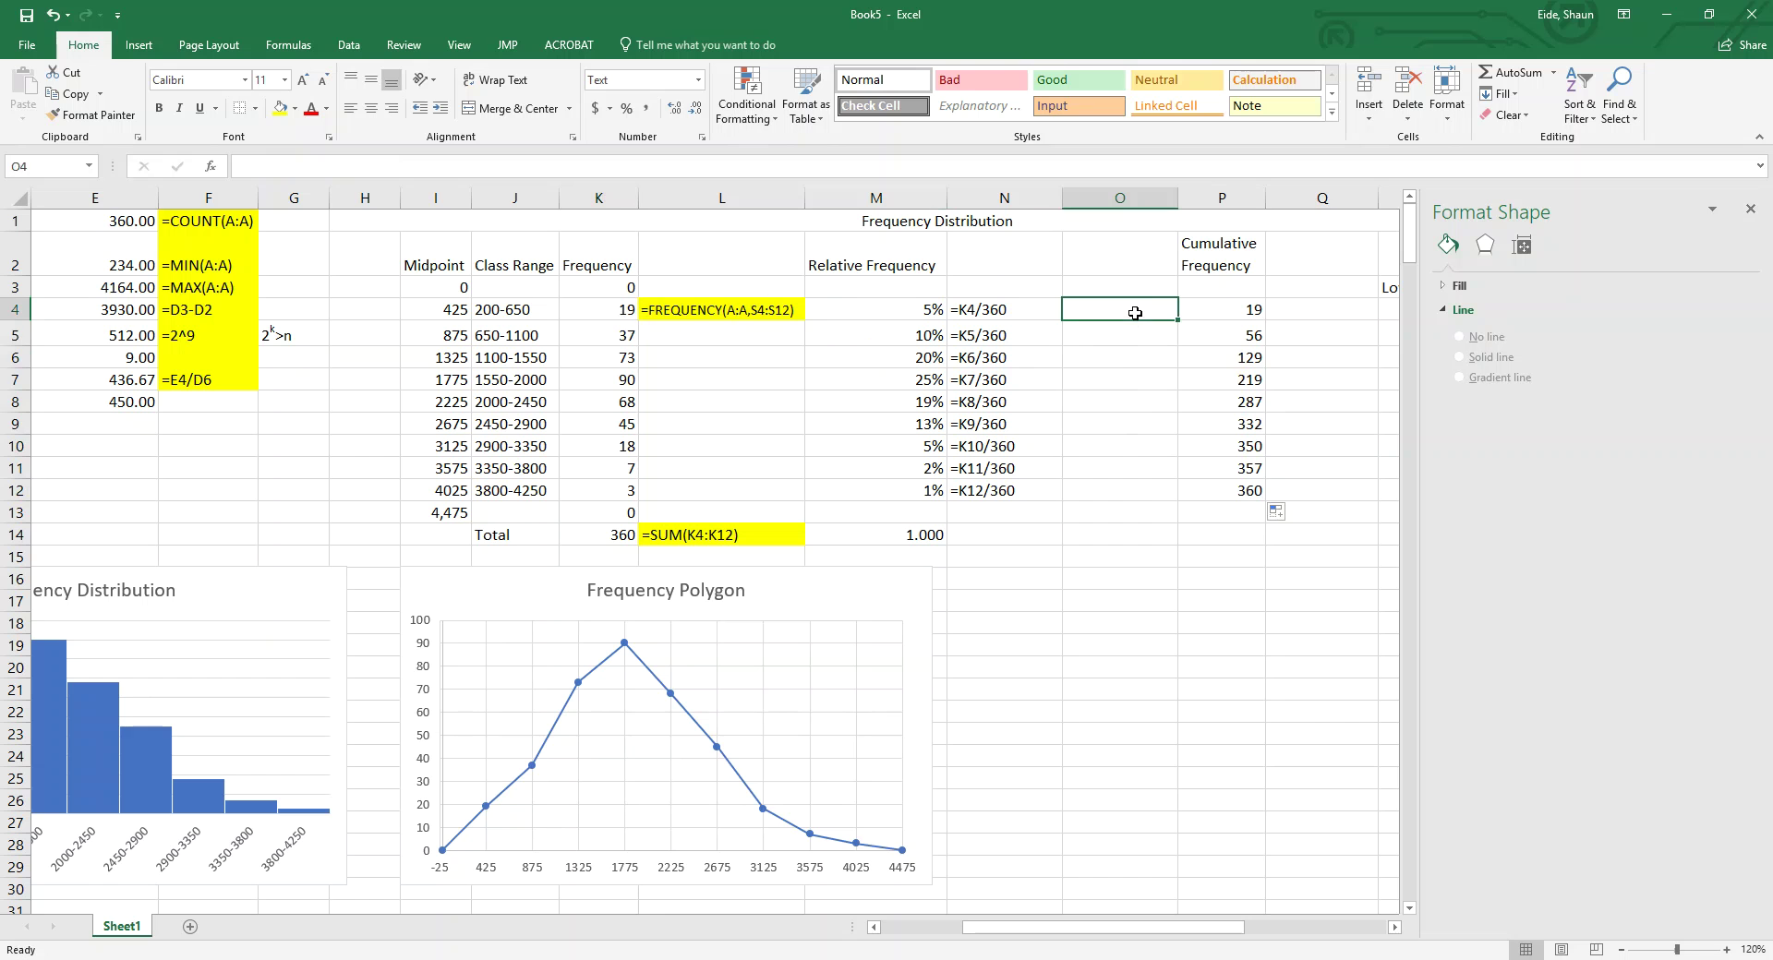
pyautogui.moveTo(1090, 268); pyautogui.dragTo(1119, 537)
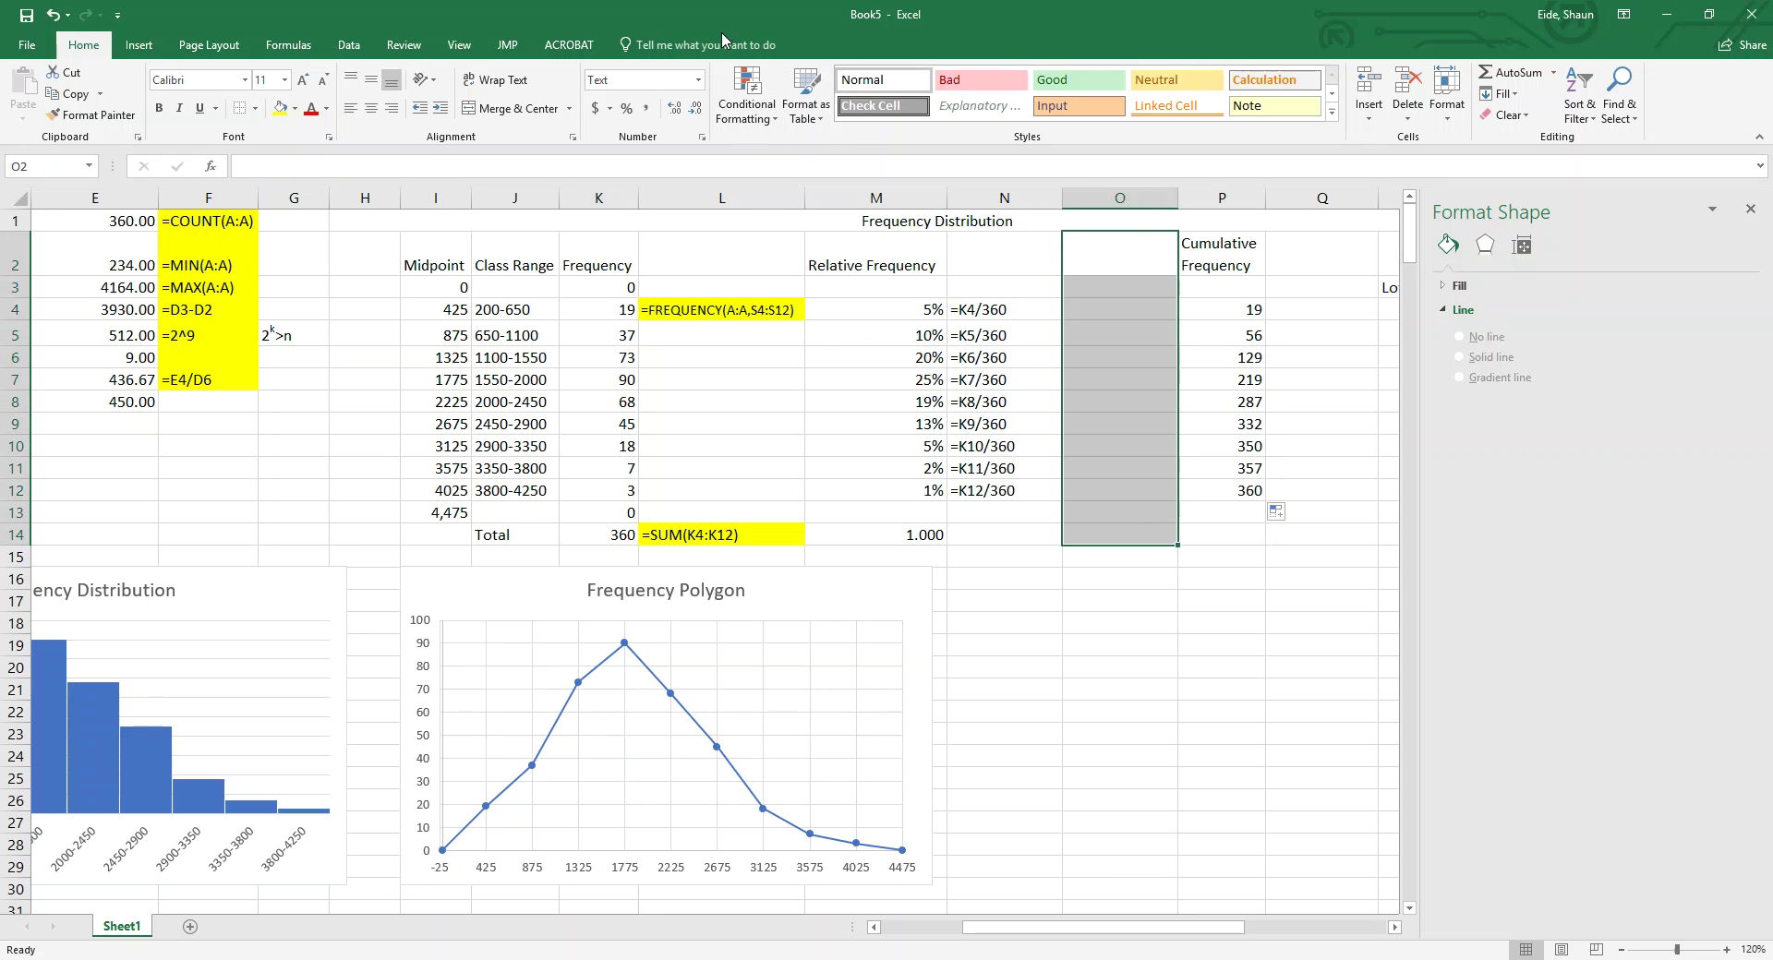
pyautogui.click(698, 81)
pyautogui.click(646, 146)
# Step: Enter =FREQUENCY(A:A,S4:S12) in O4, using column A as data and S4:S12 as bins
pyautogui.click(1091, 271)
pyautogui.click(1107, 310)
pyautogui.write('=fre')
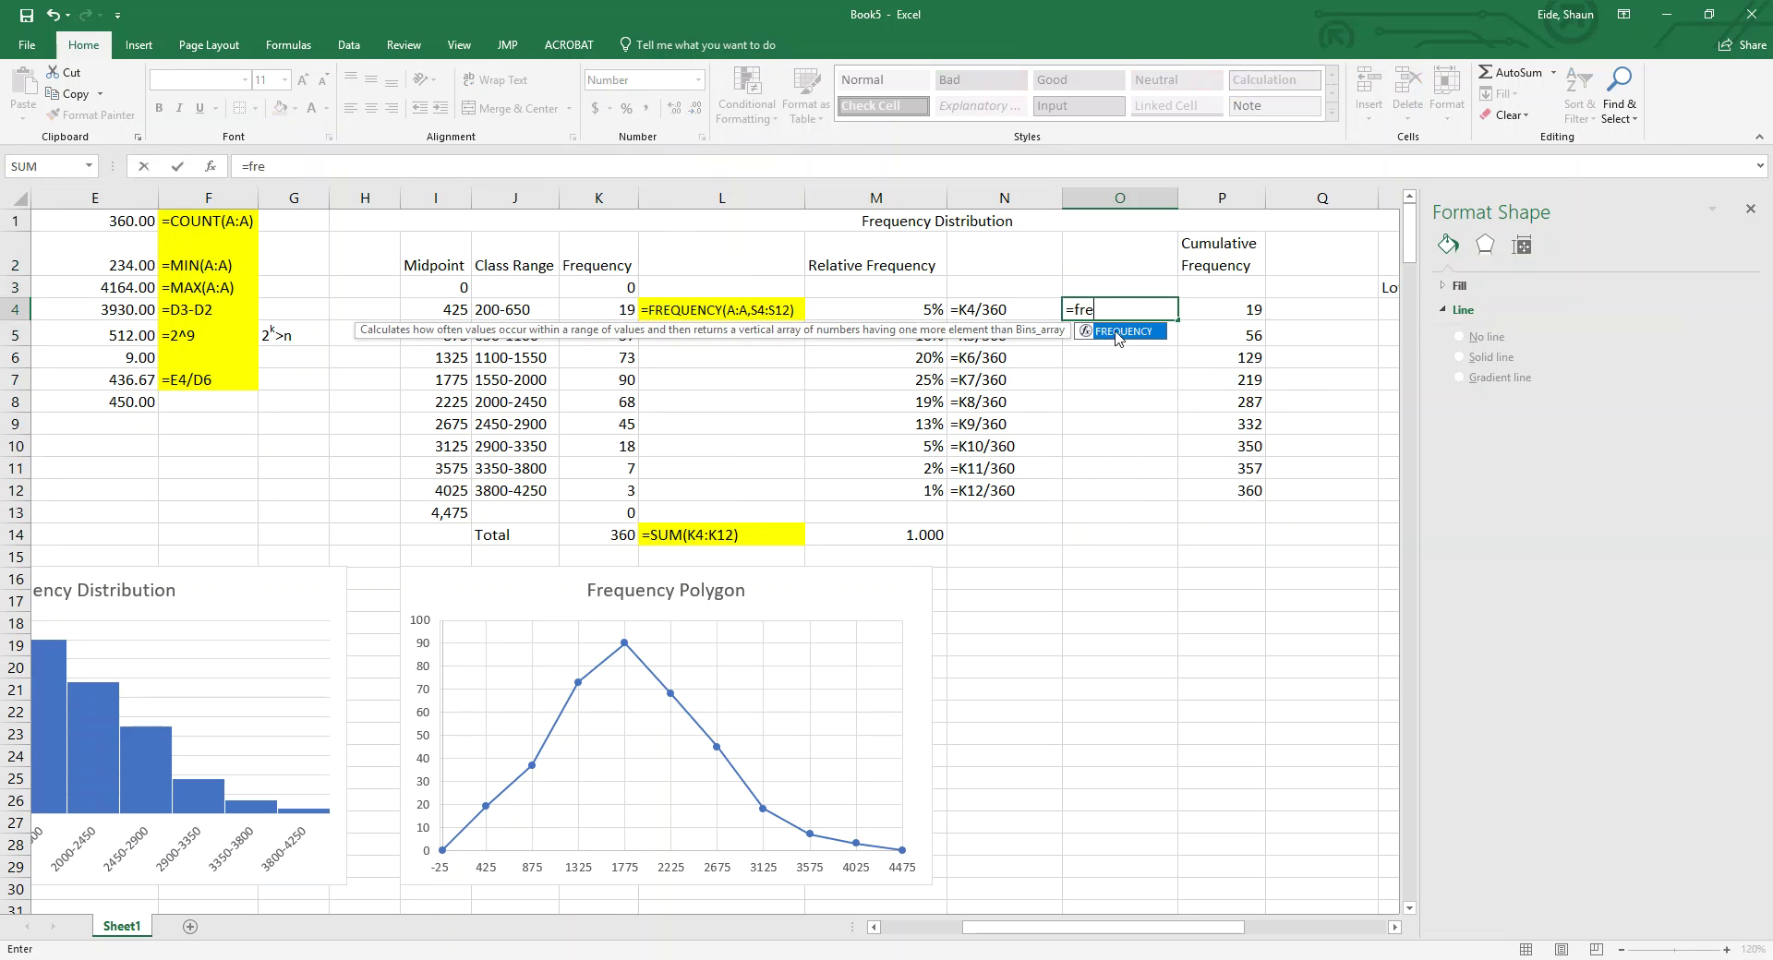
pyautogui.doubleClick(1118, 331)
pyautogui.moveTo(969, 926); pyautogui.dragTo(646, 886)
pyautogui.click(66, 198)
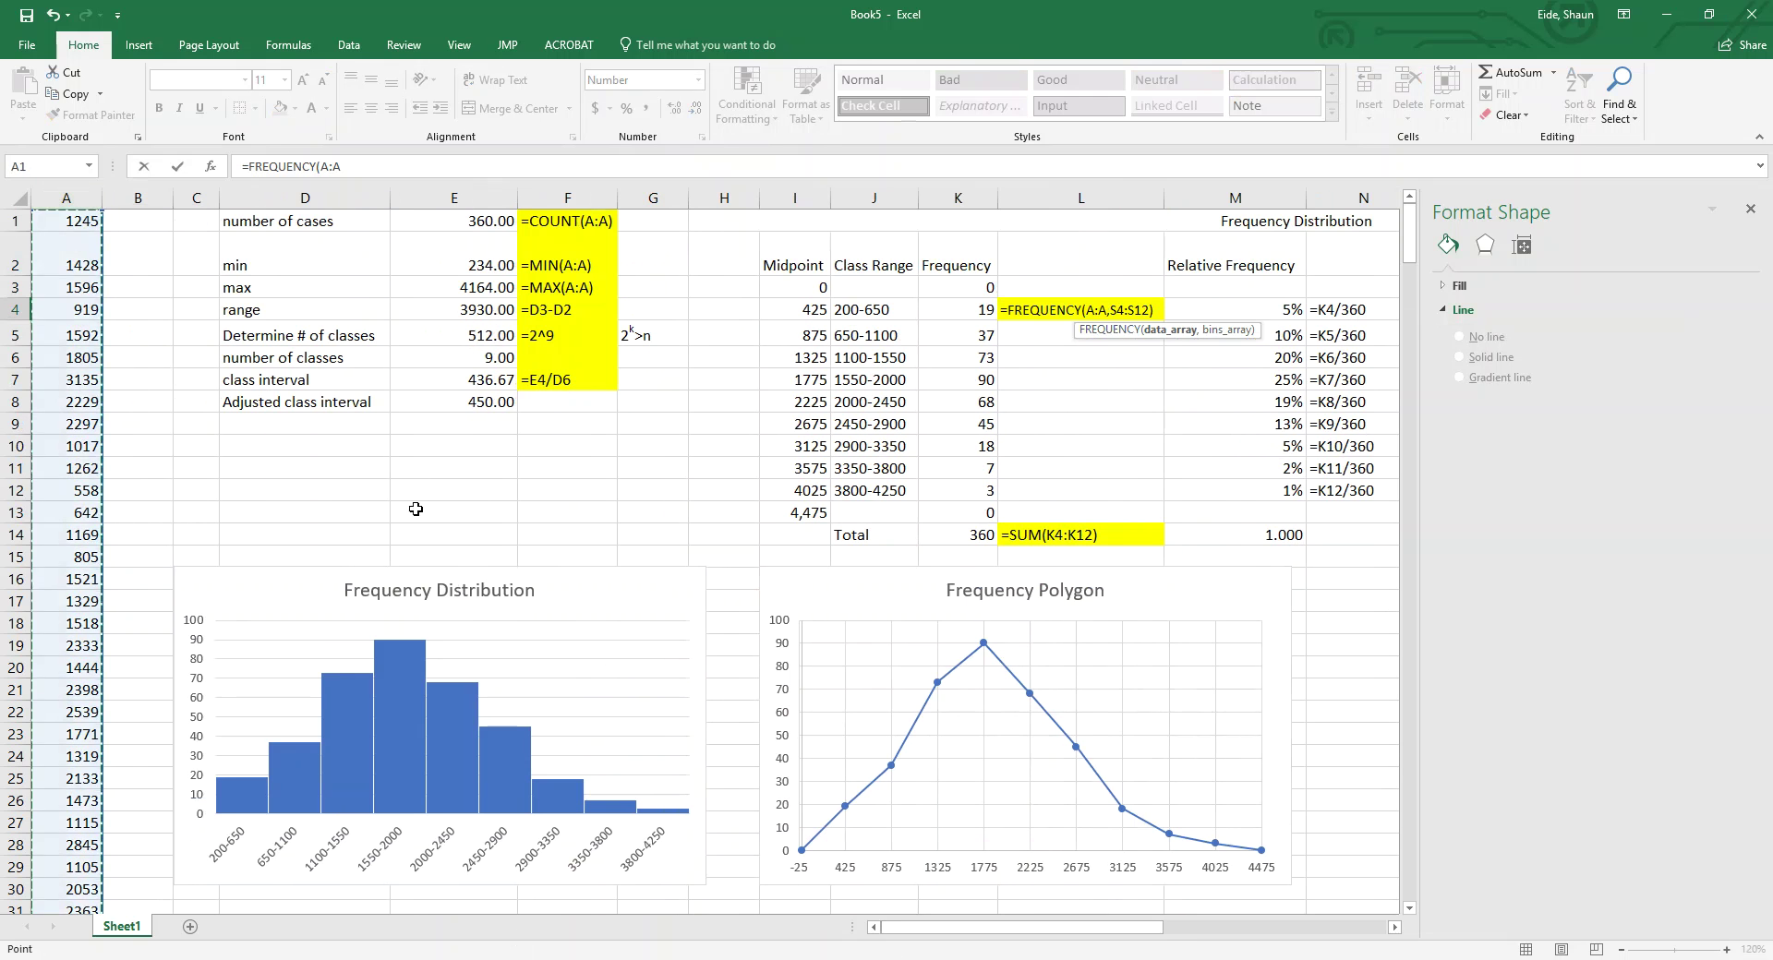
pyautogui.moveTo(1128, 926); pyautogui.dragTo(1267, 951)
pyautogui.write(',')
pyautogui.moveTo(1219, 310); pyautogui.dragTo(1221, 497)
pyautogui.press('Return')
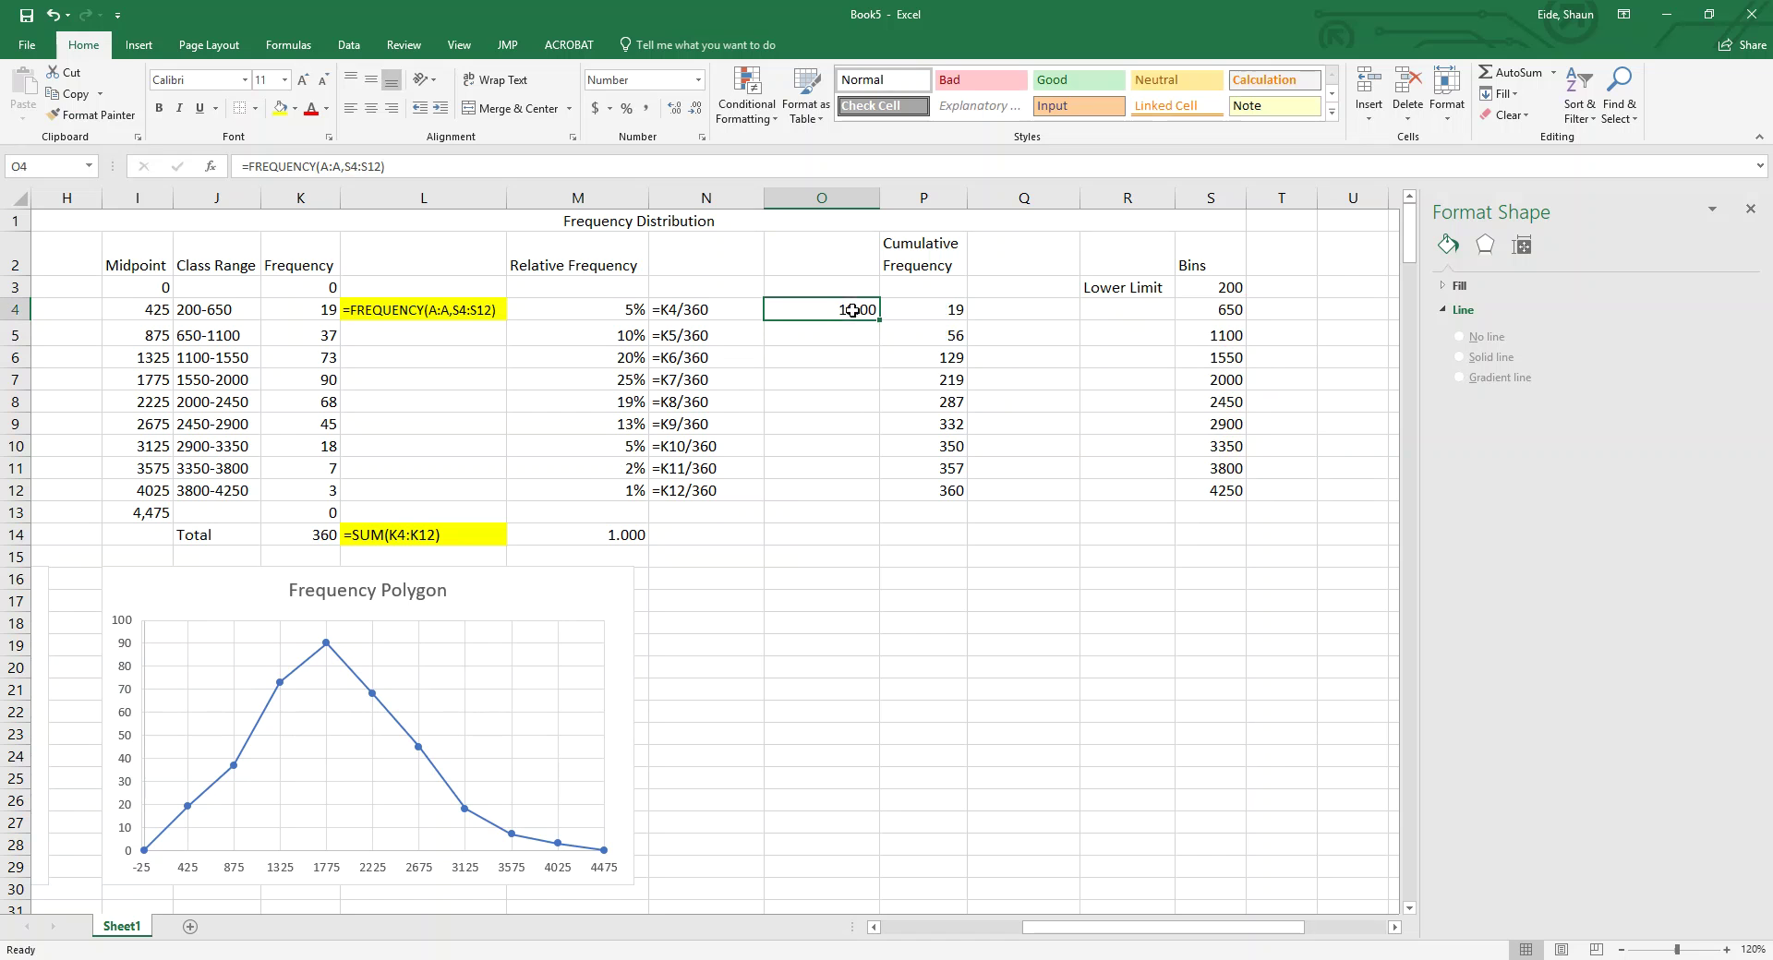
# Step: Fill the FREQUENCY formula from O4 down to O12 and enter 0 in O3
pyautogui.moveTo(878, 318); pyautogui.dragTo(873, 504)
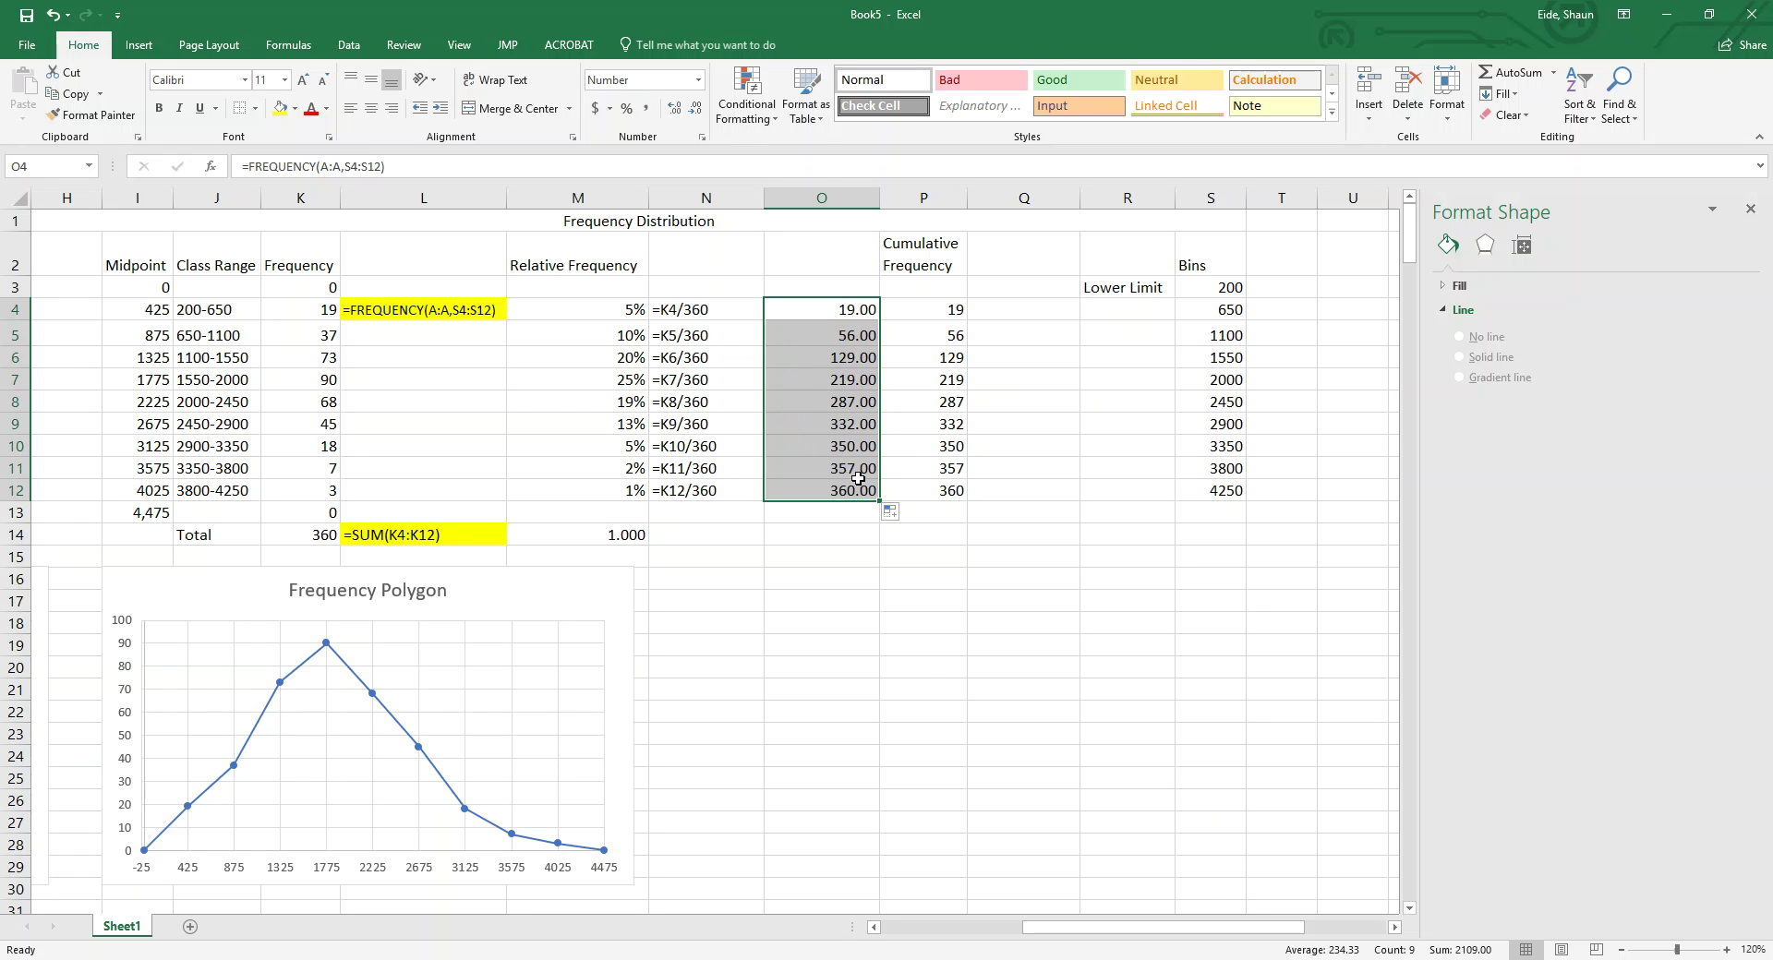
pyautogui.click(811, 287)
pyautogui.write('0')
# Step: Insert the recommended scatter chart with lines for I4:I12 and O4:O12, and place it beside the frequency polygon below the table
pyautogui.moveTo(811, 288); pyautogui.dragTo(843, 505)
pyautogui.moveTo(209, 311); pyautogui.dragTo(218, 489)
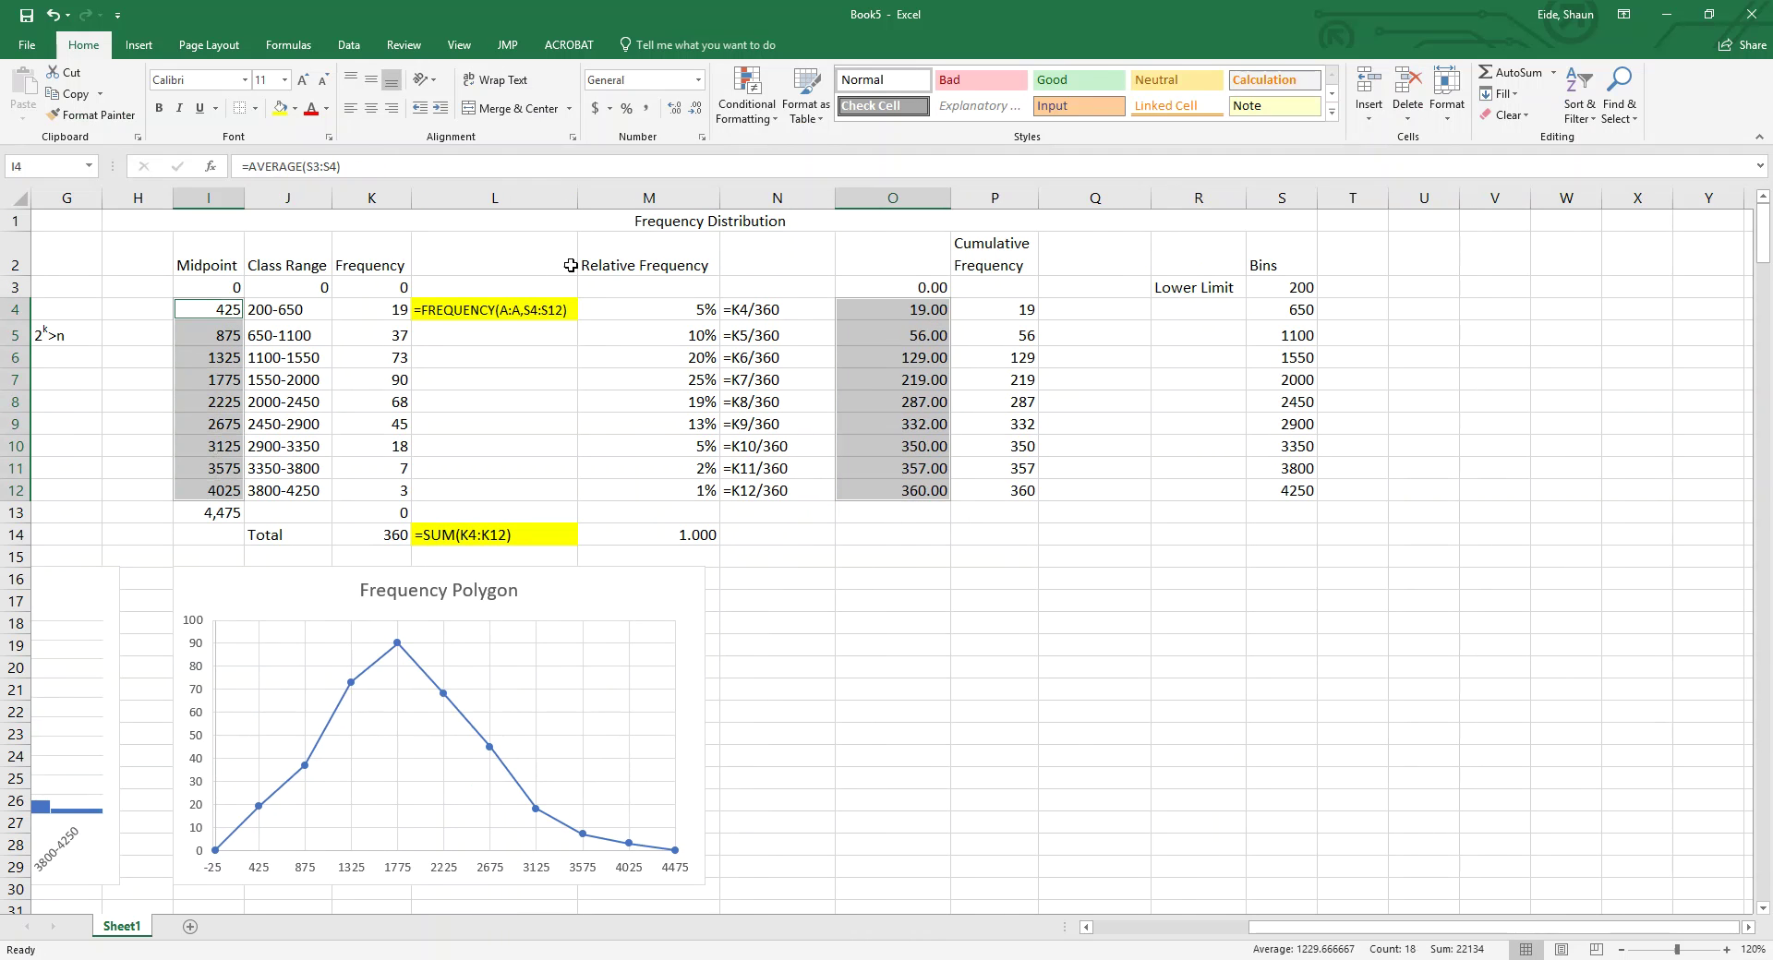
pyautogui.click(138, 45)
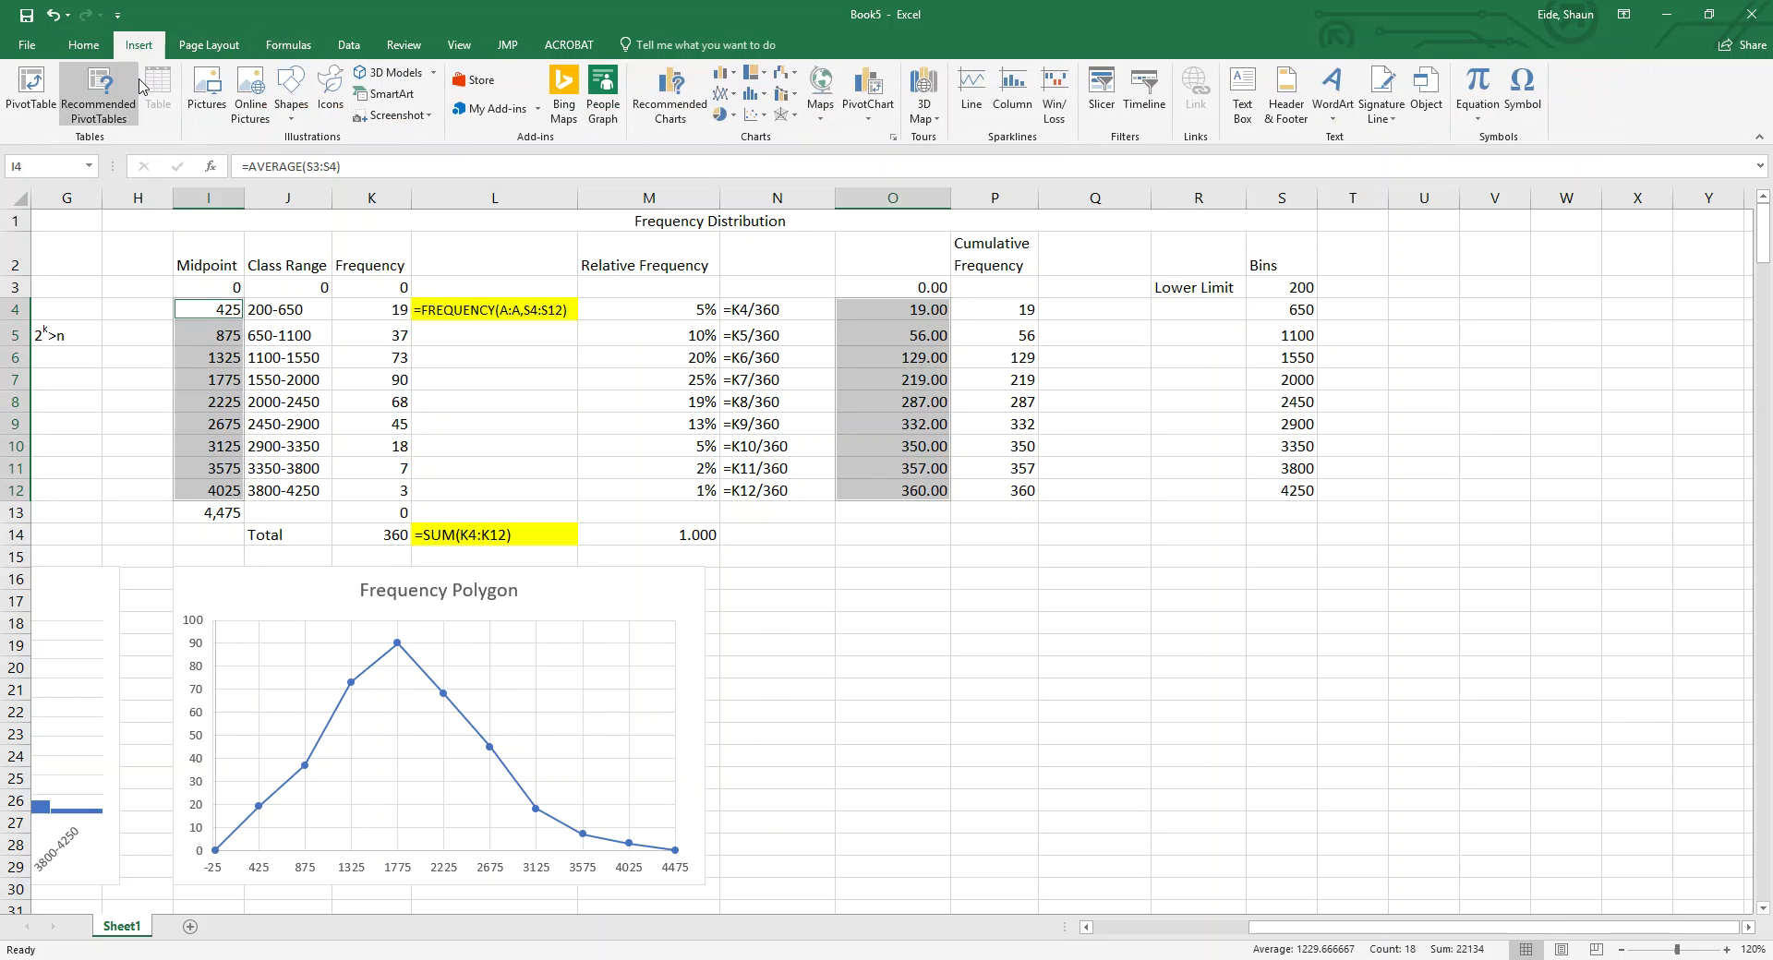
pyautogui.click(671, 97)
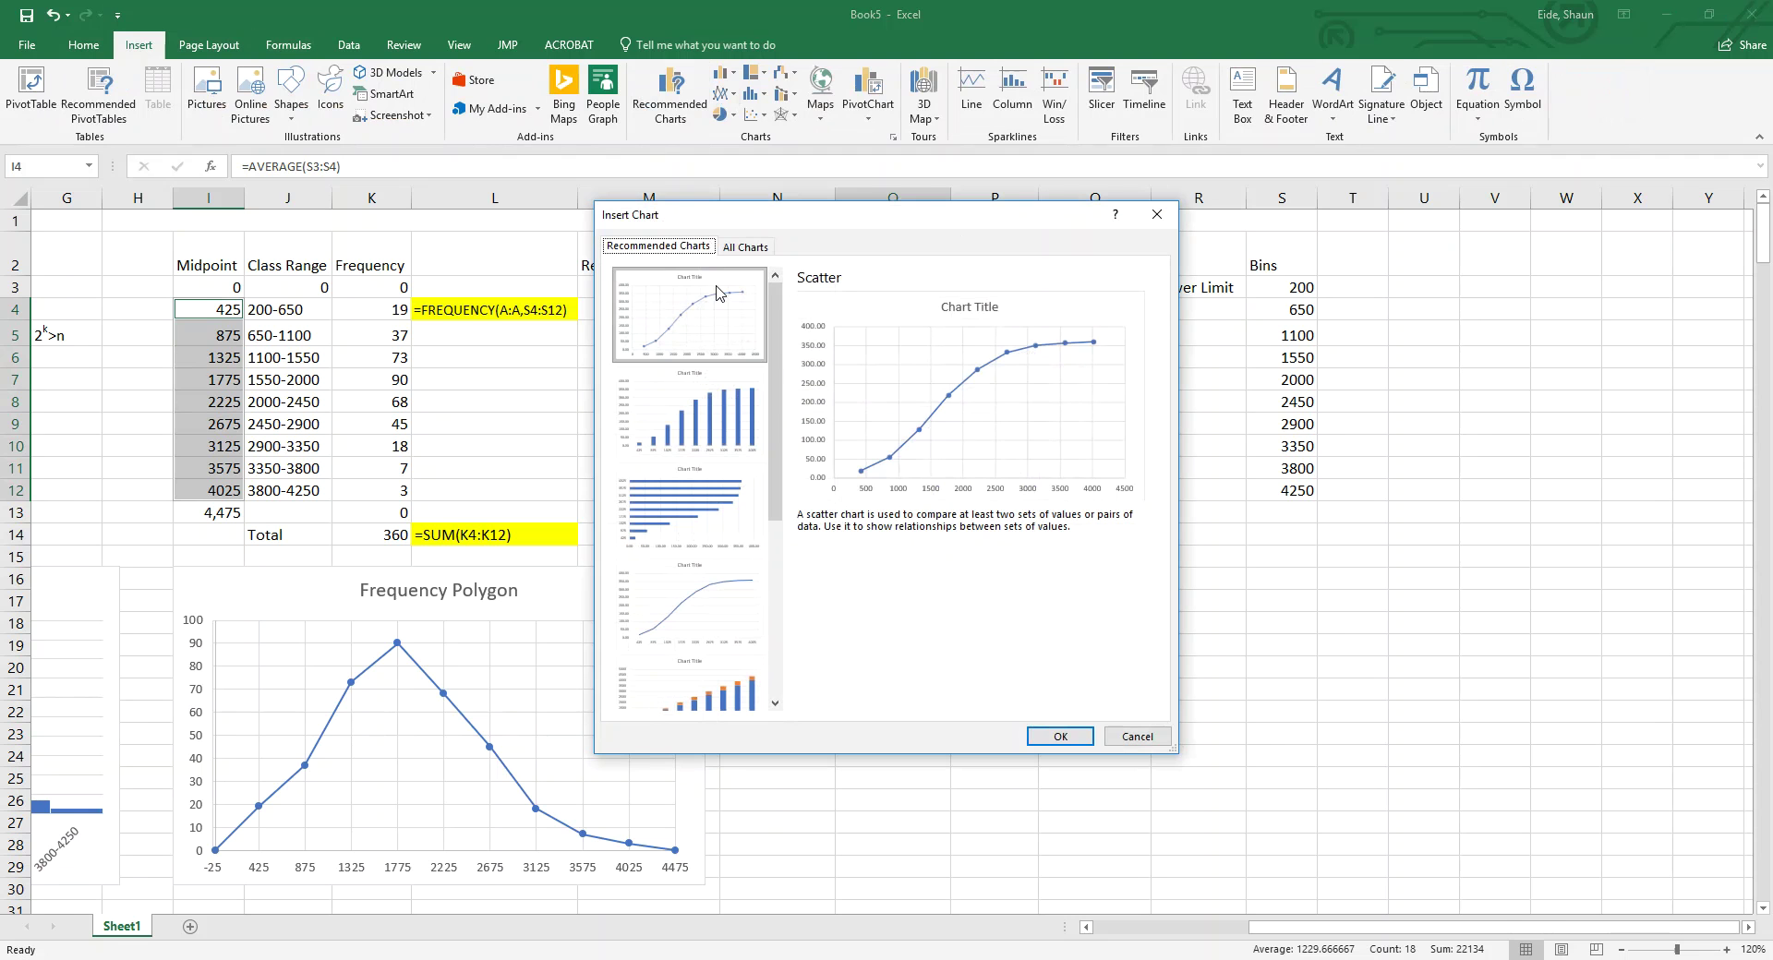
pyautogui.click(1053, 736)
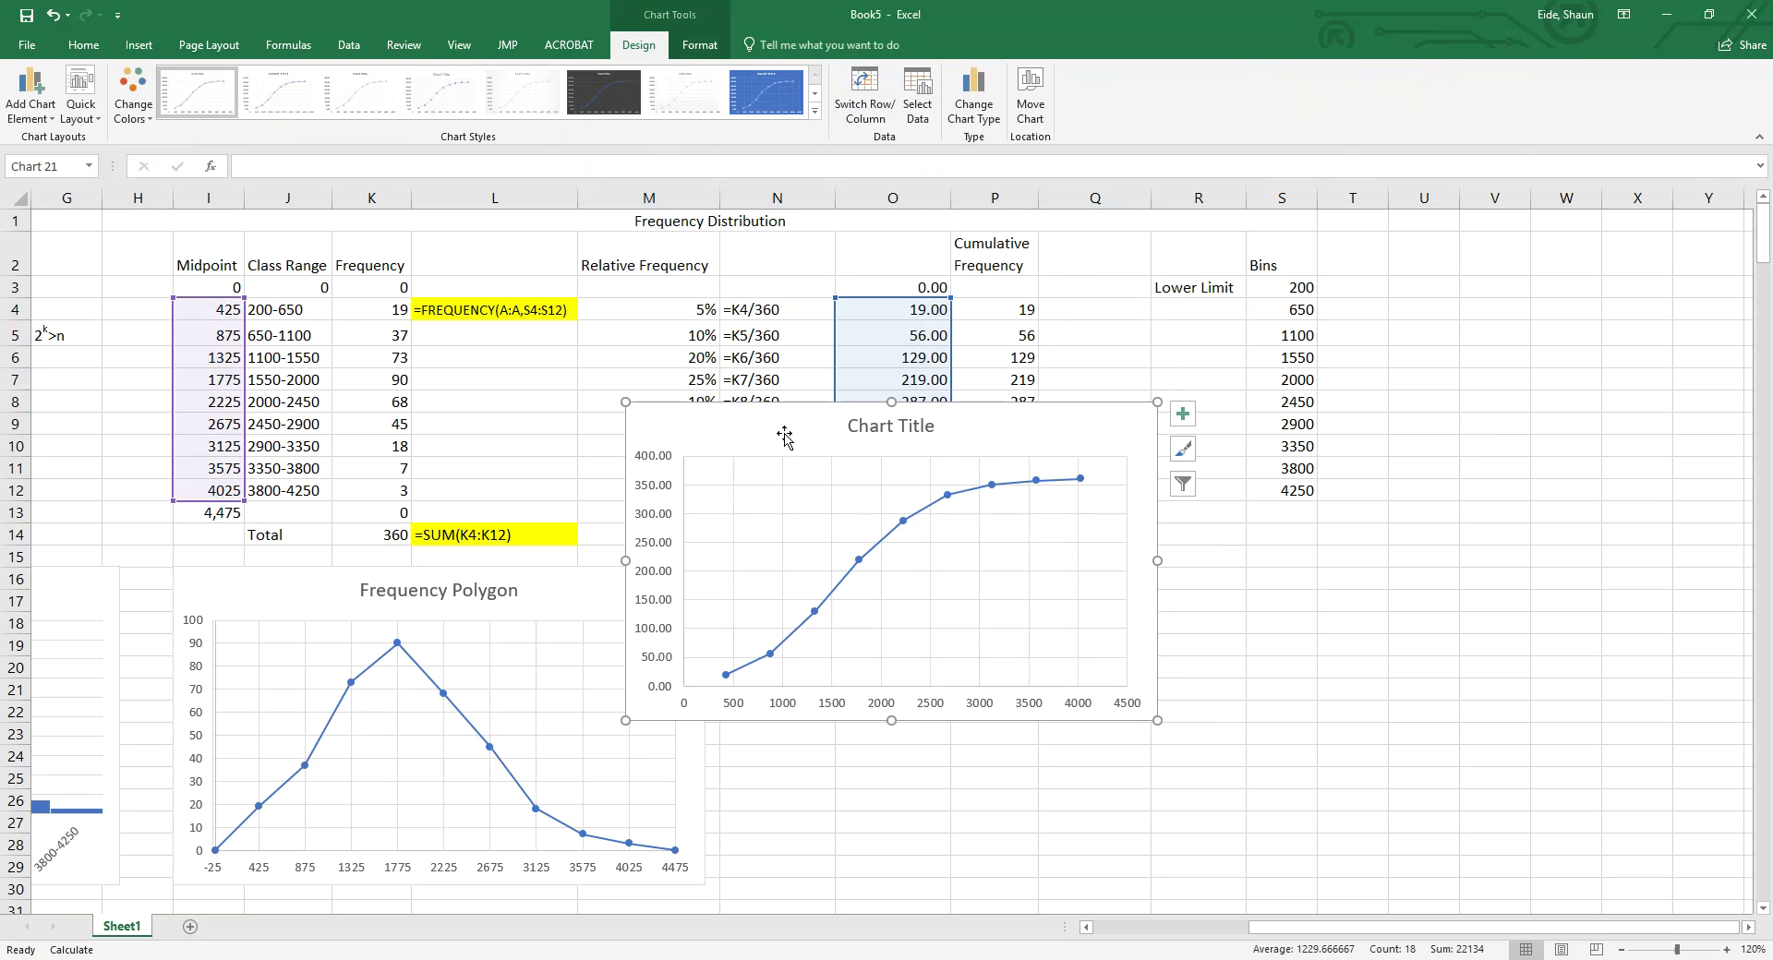
pyautogui.moveTo(780, 432); pyautogui.dragTo(946, 574)
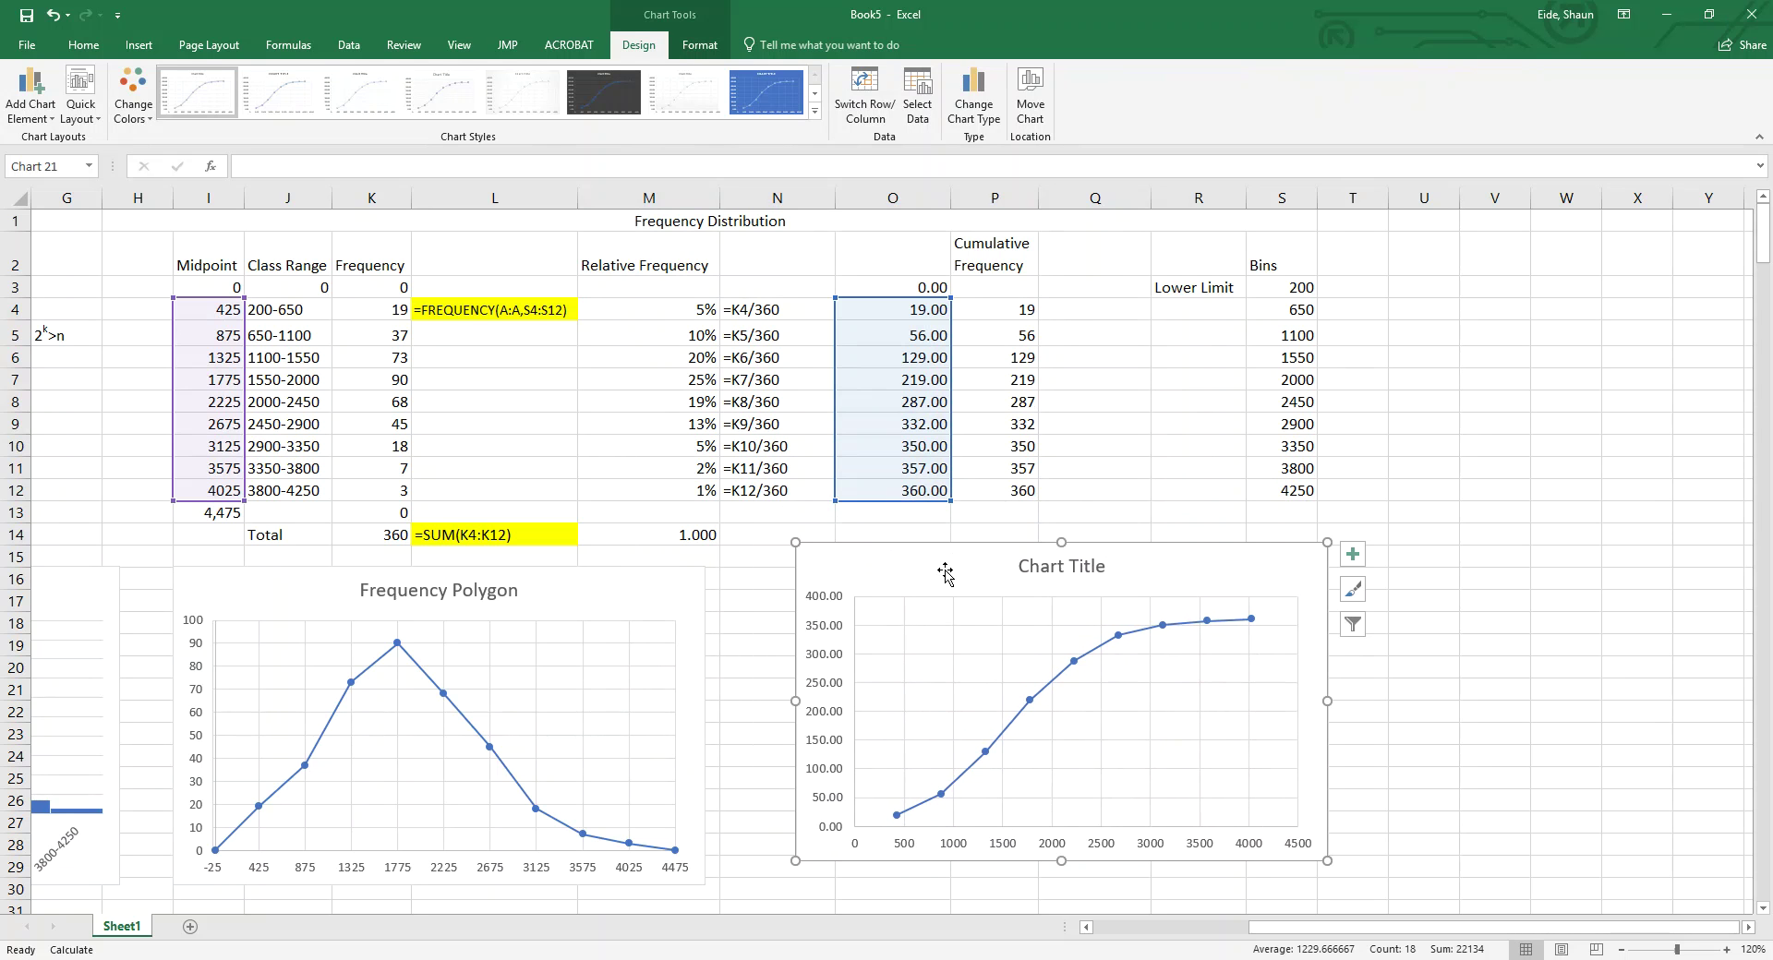
# Step: Change the new chart's title to "Cumulative Frequency Polygon"
pyautogui.doubleClick(1062, 566)
pyautogui.moveTo(1108, 566); pyautogui.dragTo(973, 572)
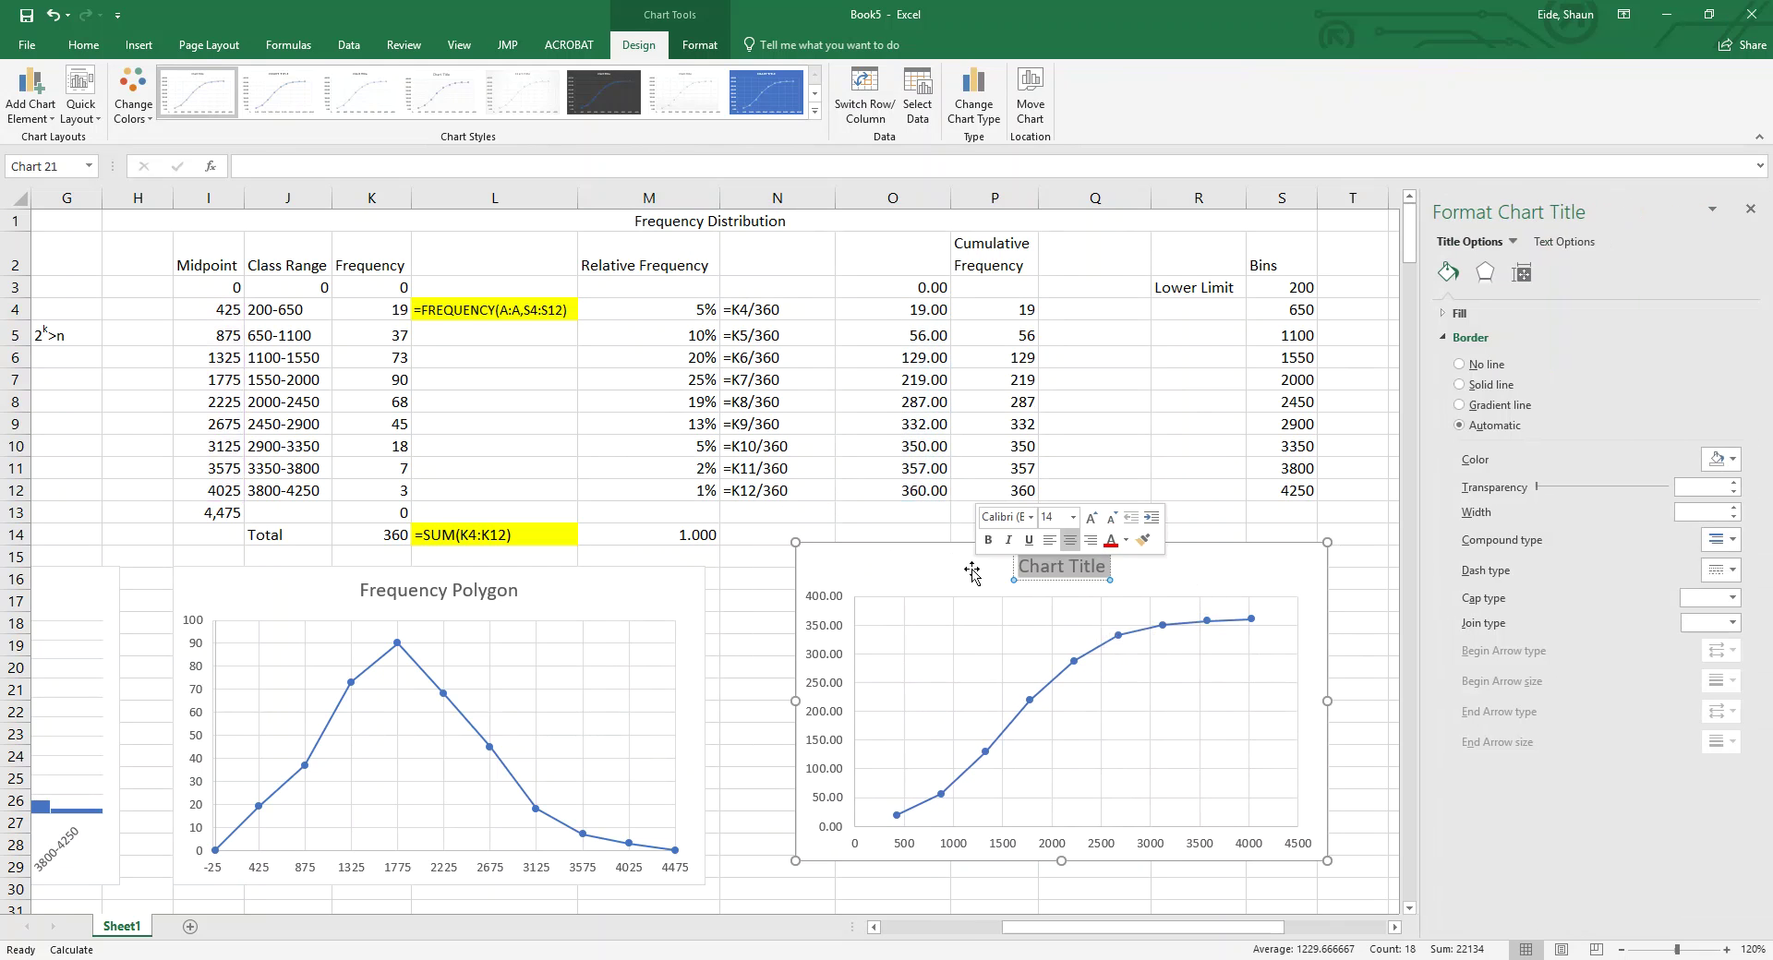
pyautogui.write('Cumulative')
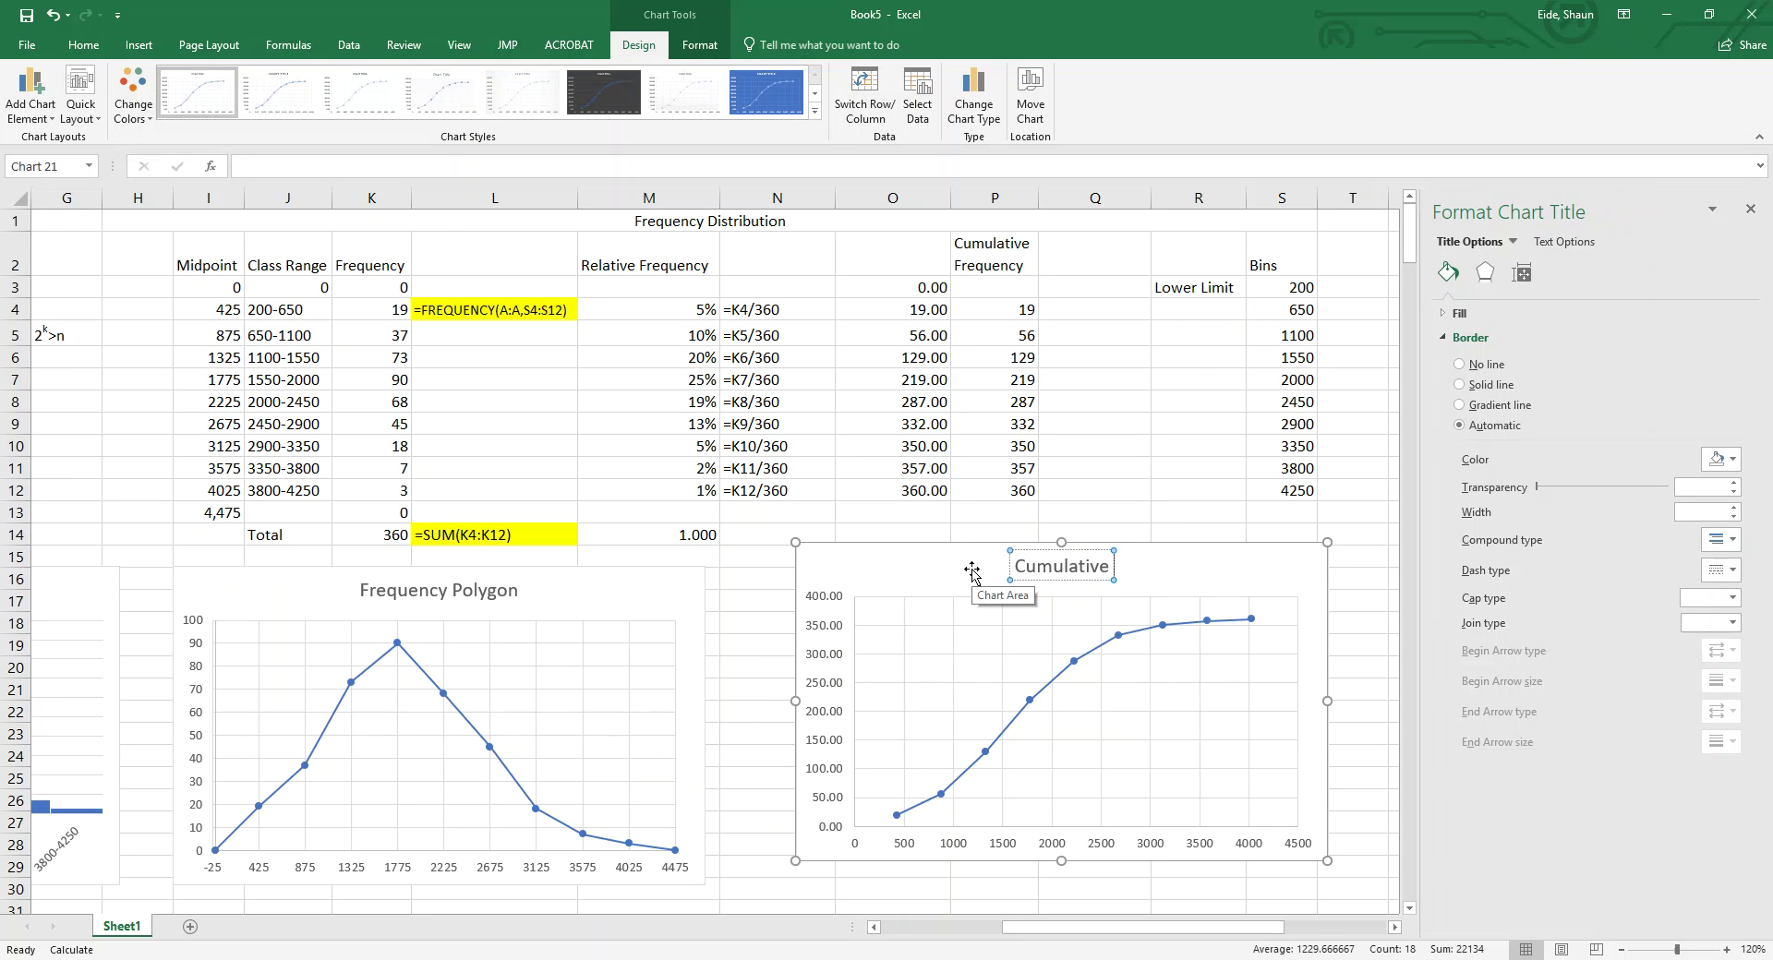
pyautogui.write(' Fre')
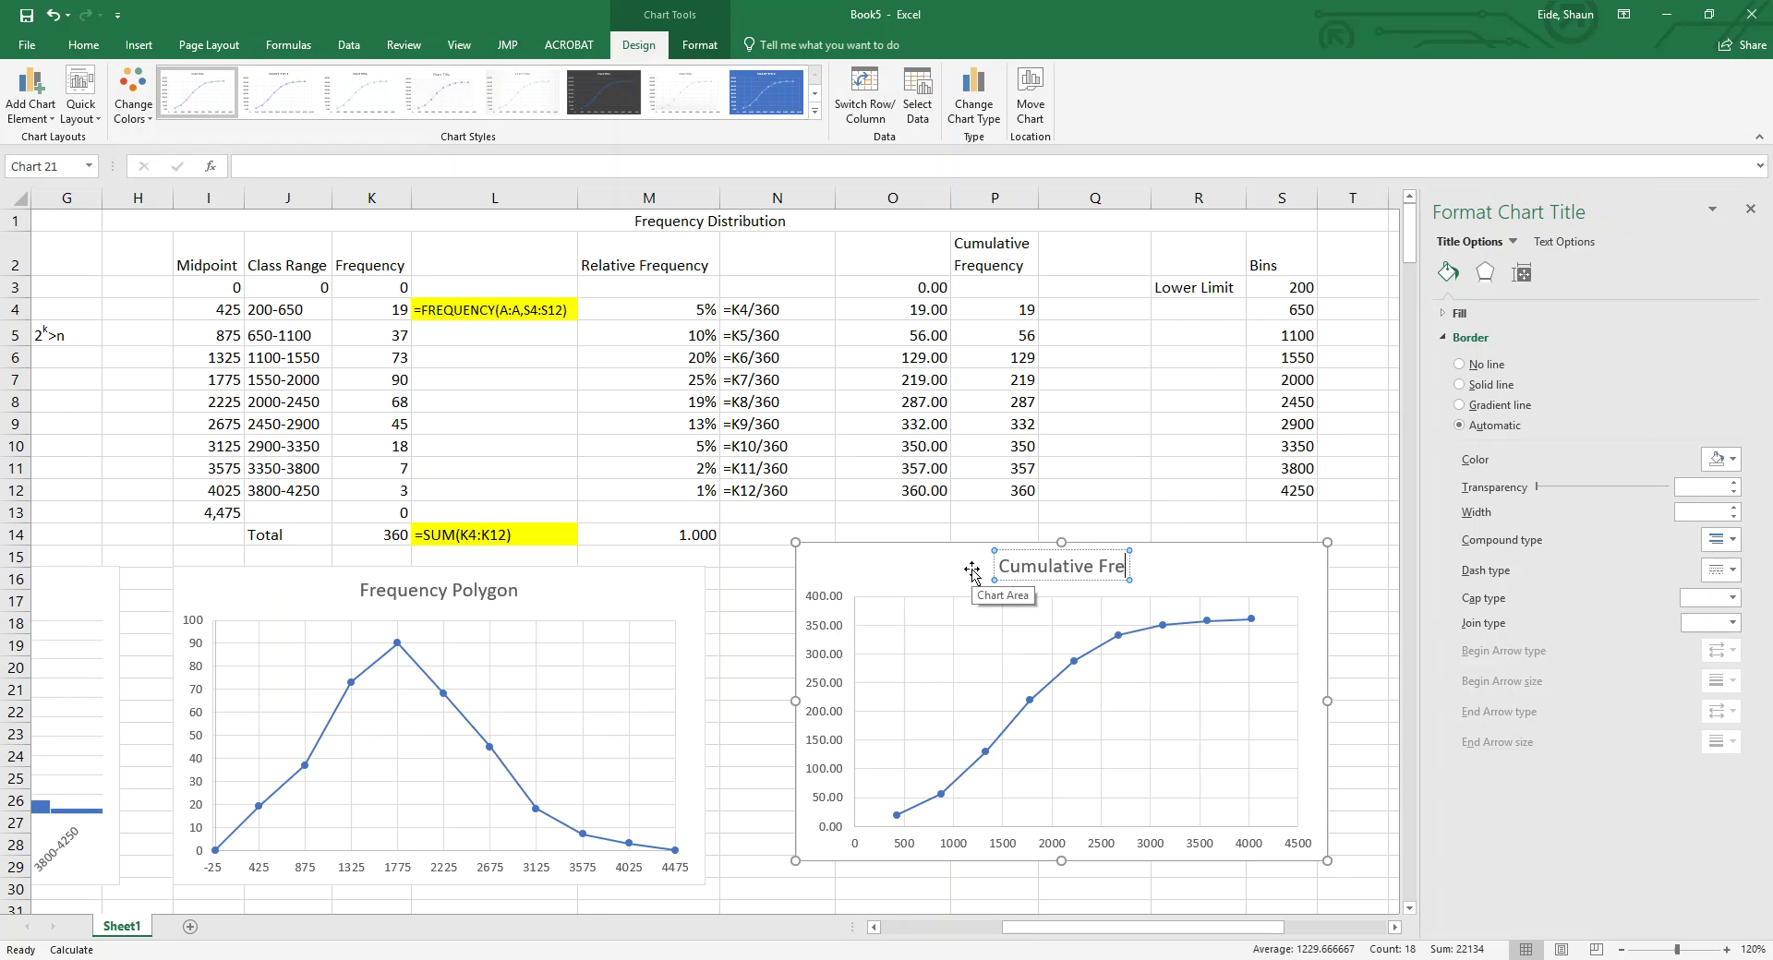
pyautogui.write('quenc')
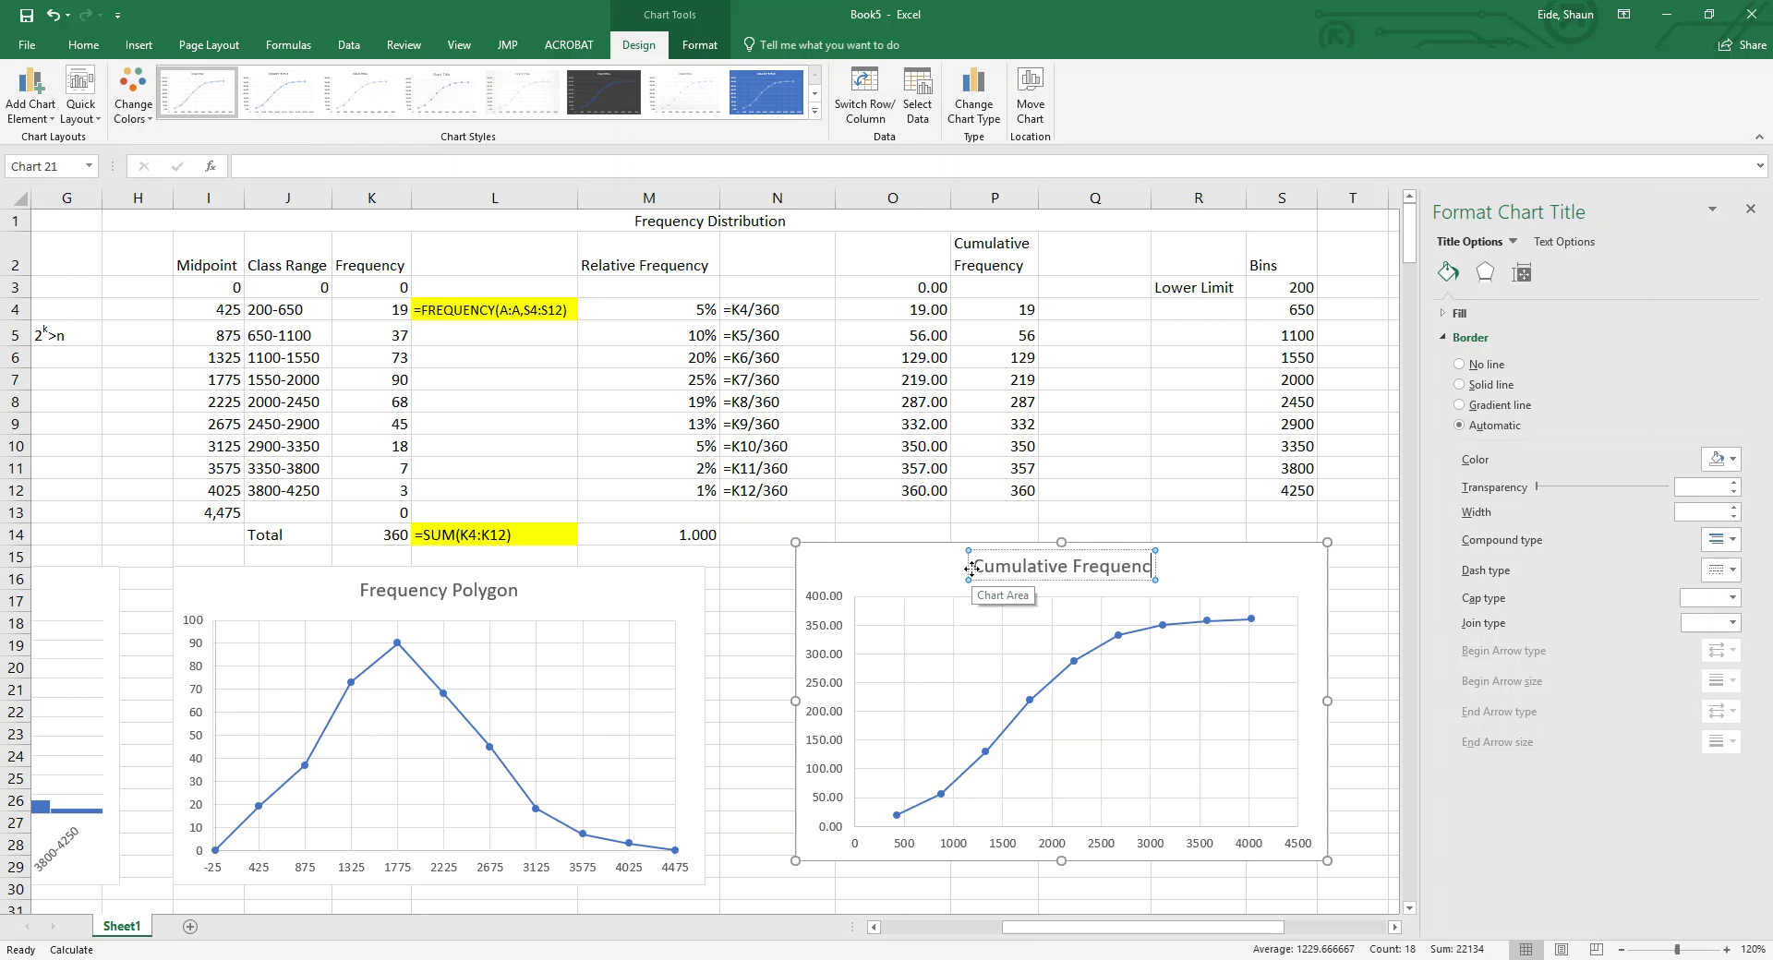
pyautogui.write('y P')
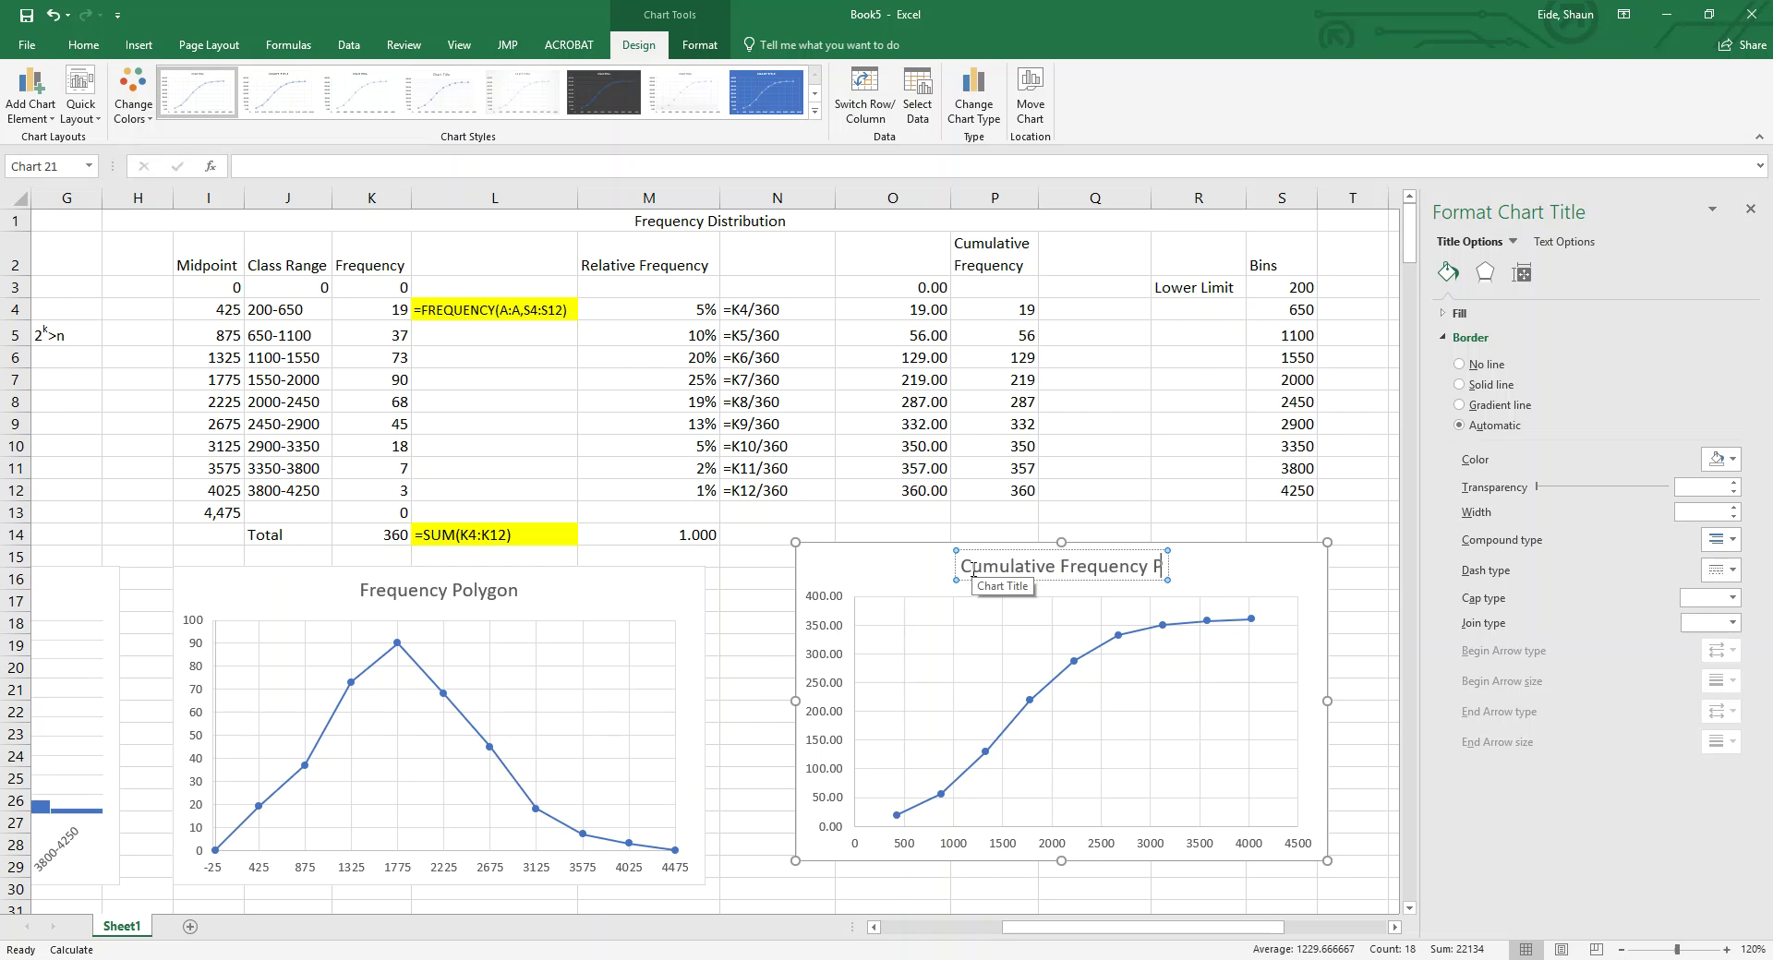
pyautogui.write('olygon')
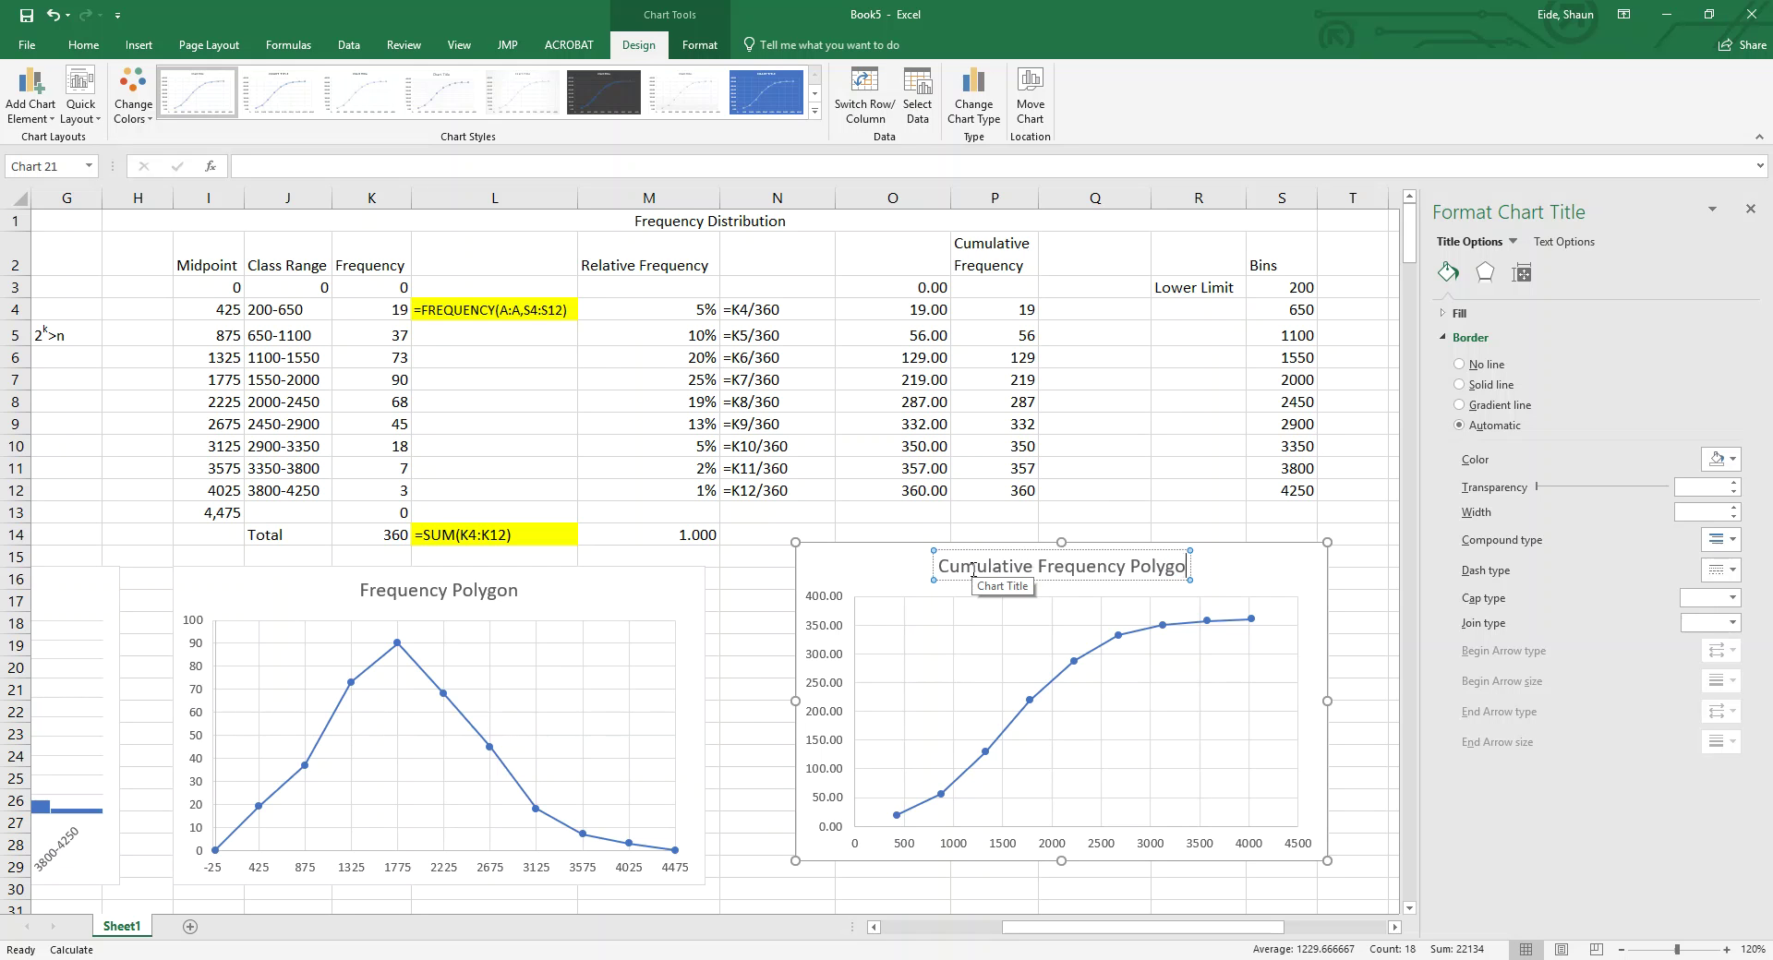
# Step: Extend the cumulative chart's source data upward to include row 3, covering I3:I12 and O3:O12
pyautogui.click(1221, 665)
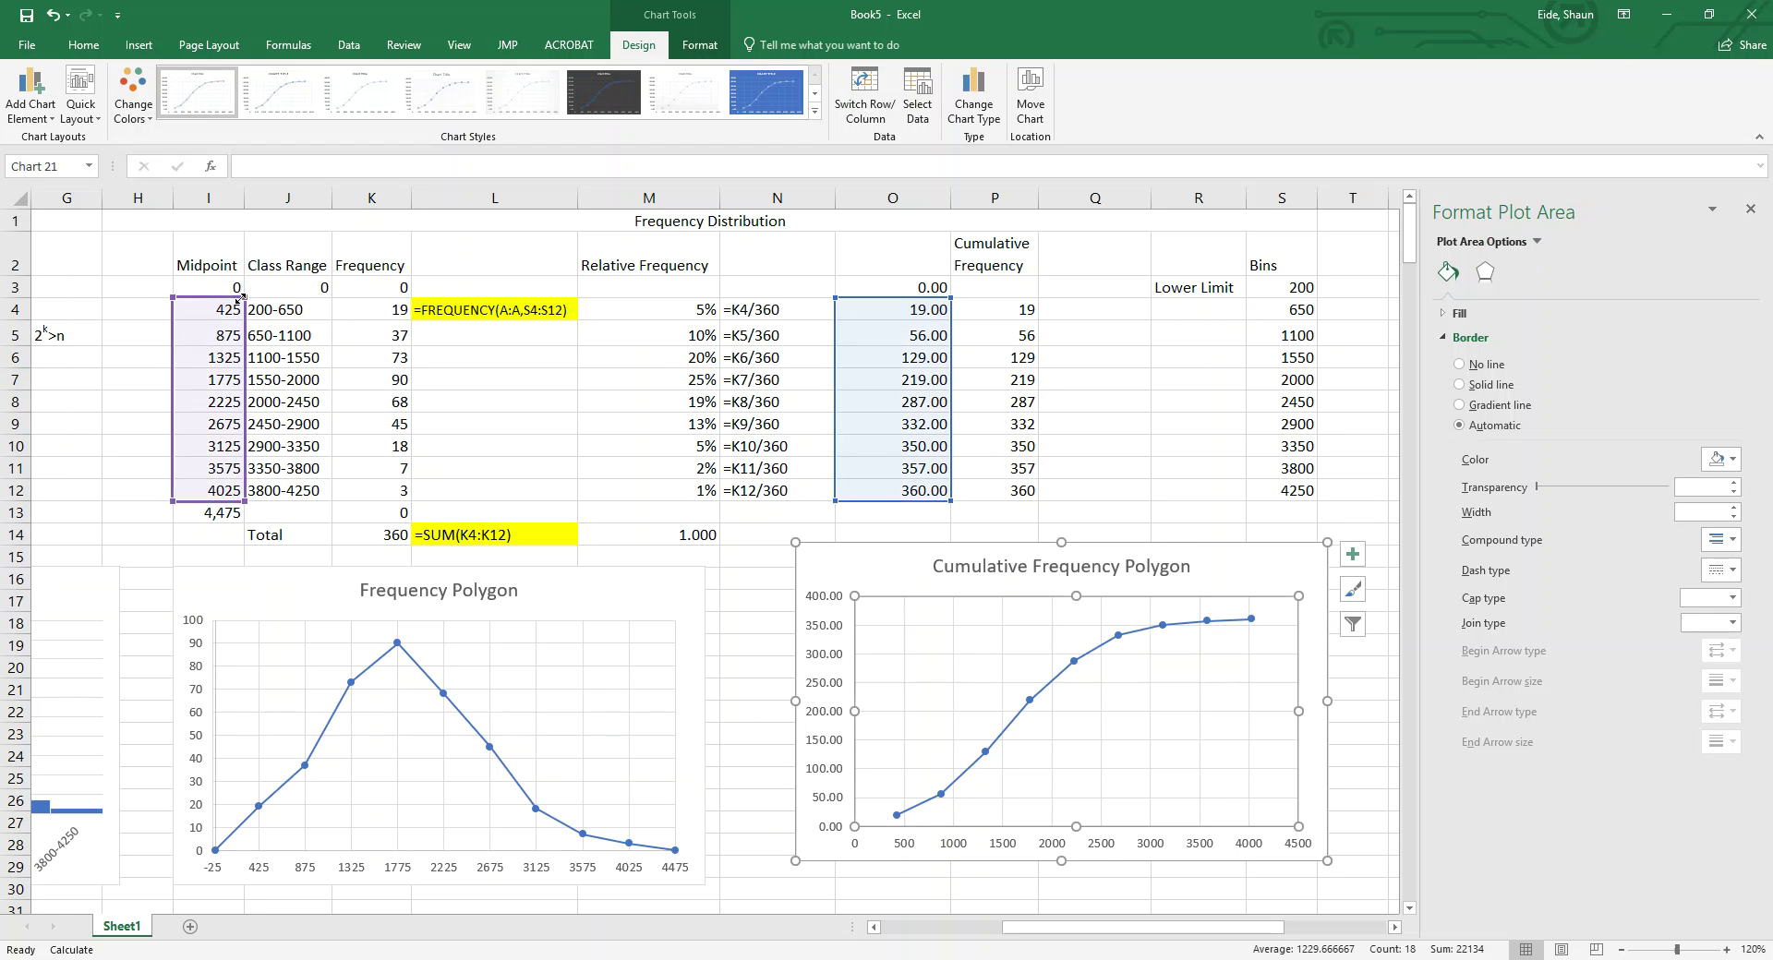
pyautogui.moveTo(244, 296); pyautogui.dragTo(245, 275)
pyautogui.moveTo(241, 501); pyautogui.dragTo(242, 500)
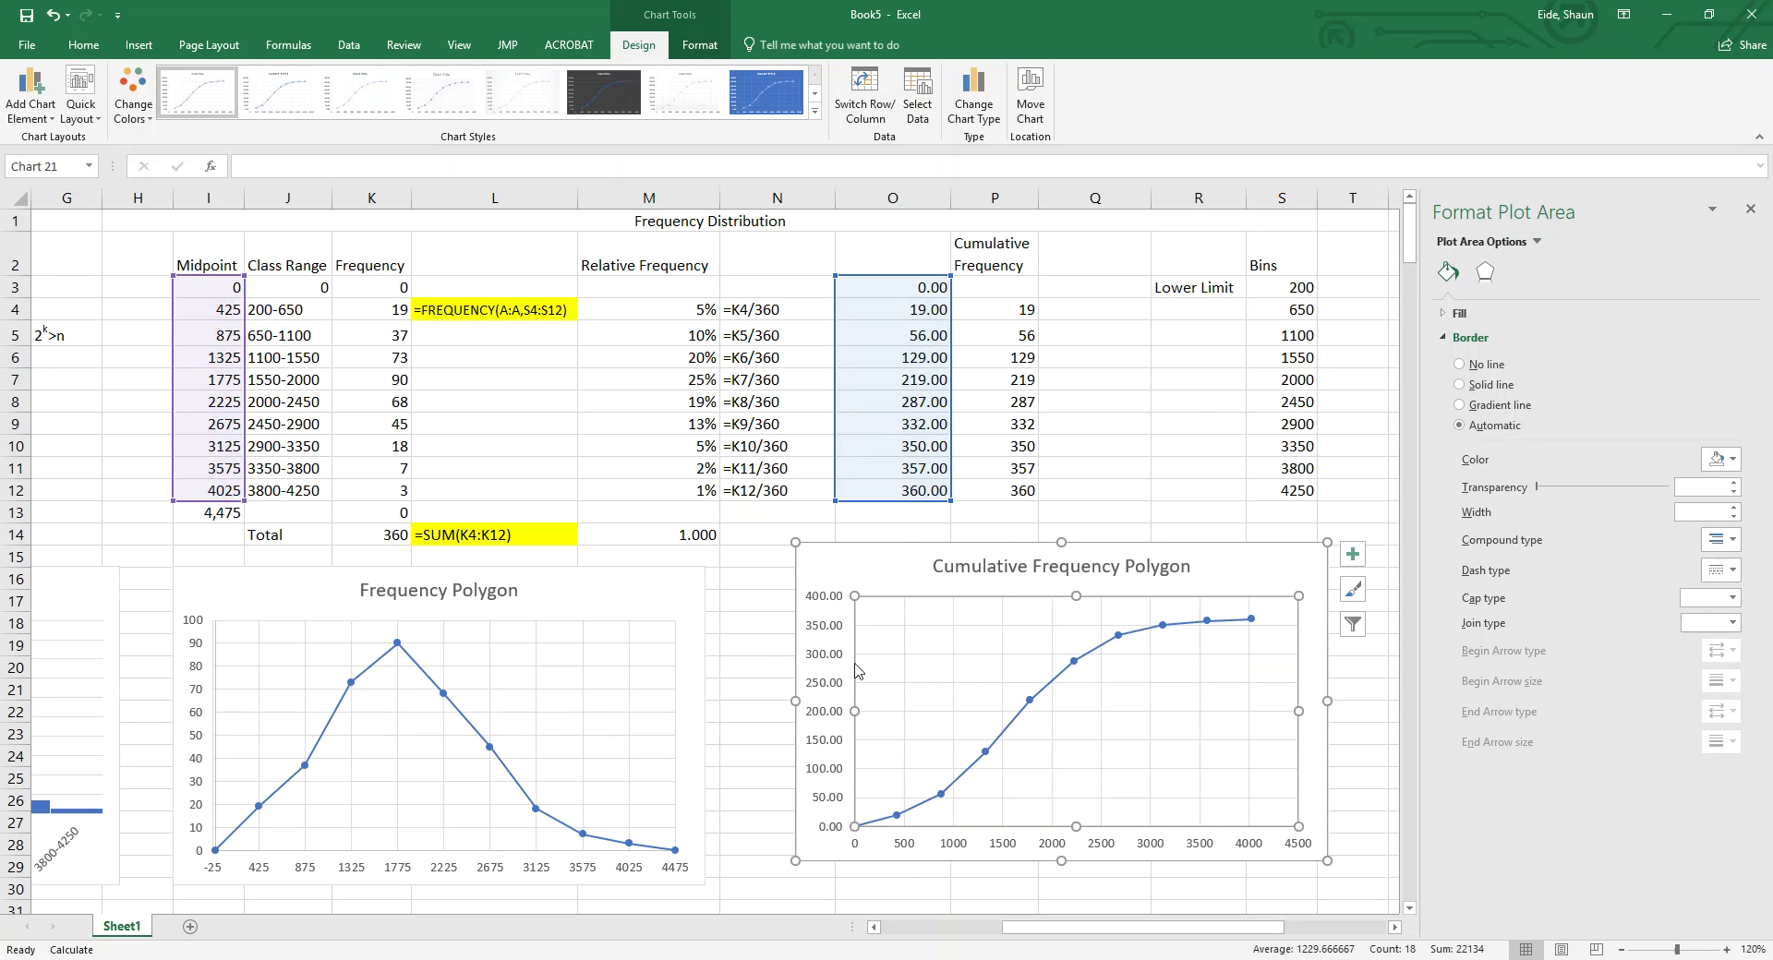
pyautogui.click(909, 693)
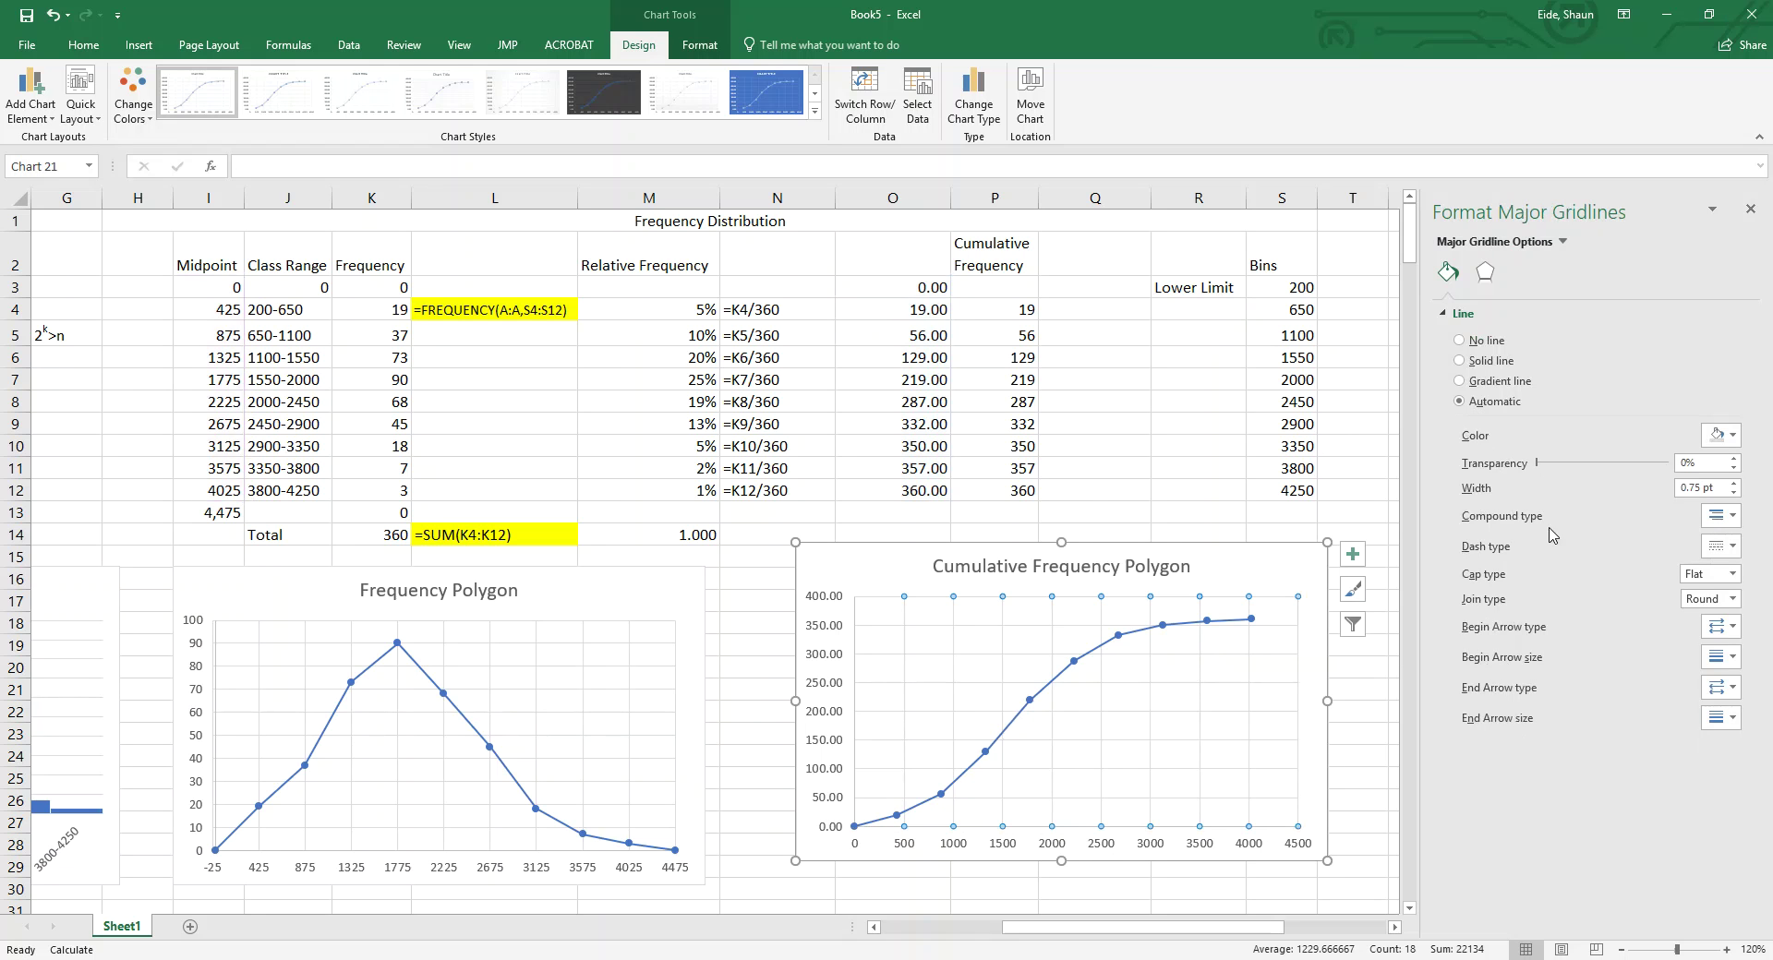
pyautogui.click(1221, 565)
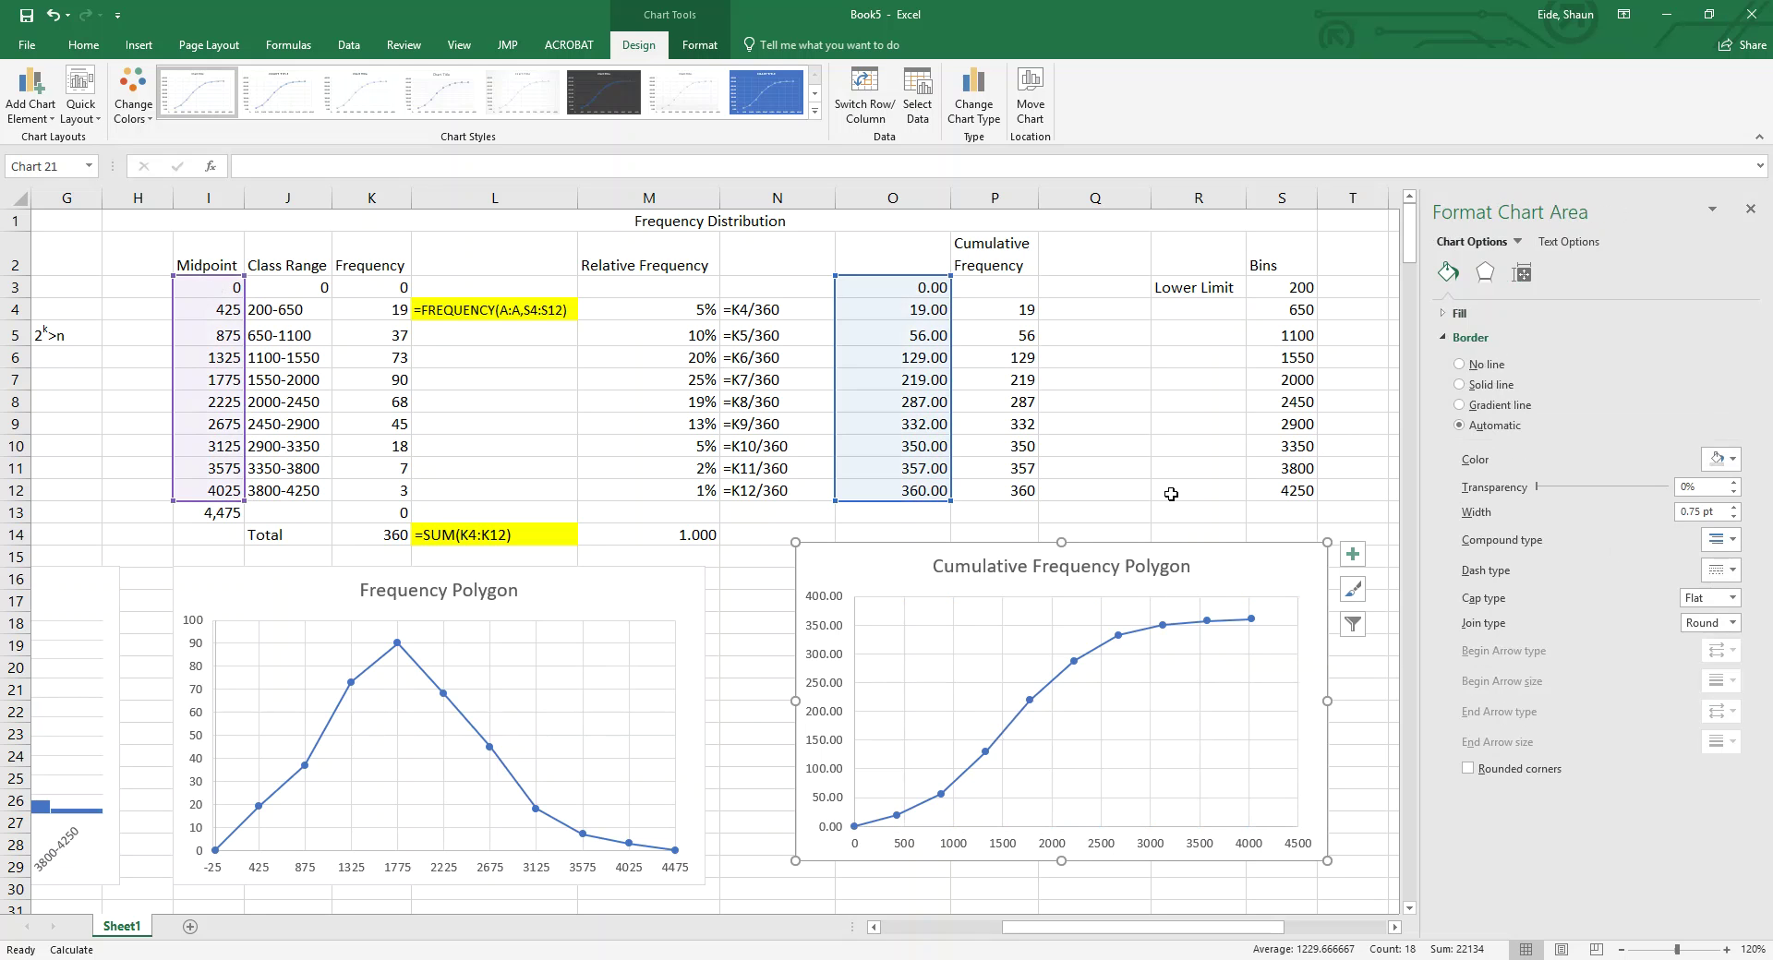
pyautogui.click(1171, 490)
pyautogui.click(1223, 568)
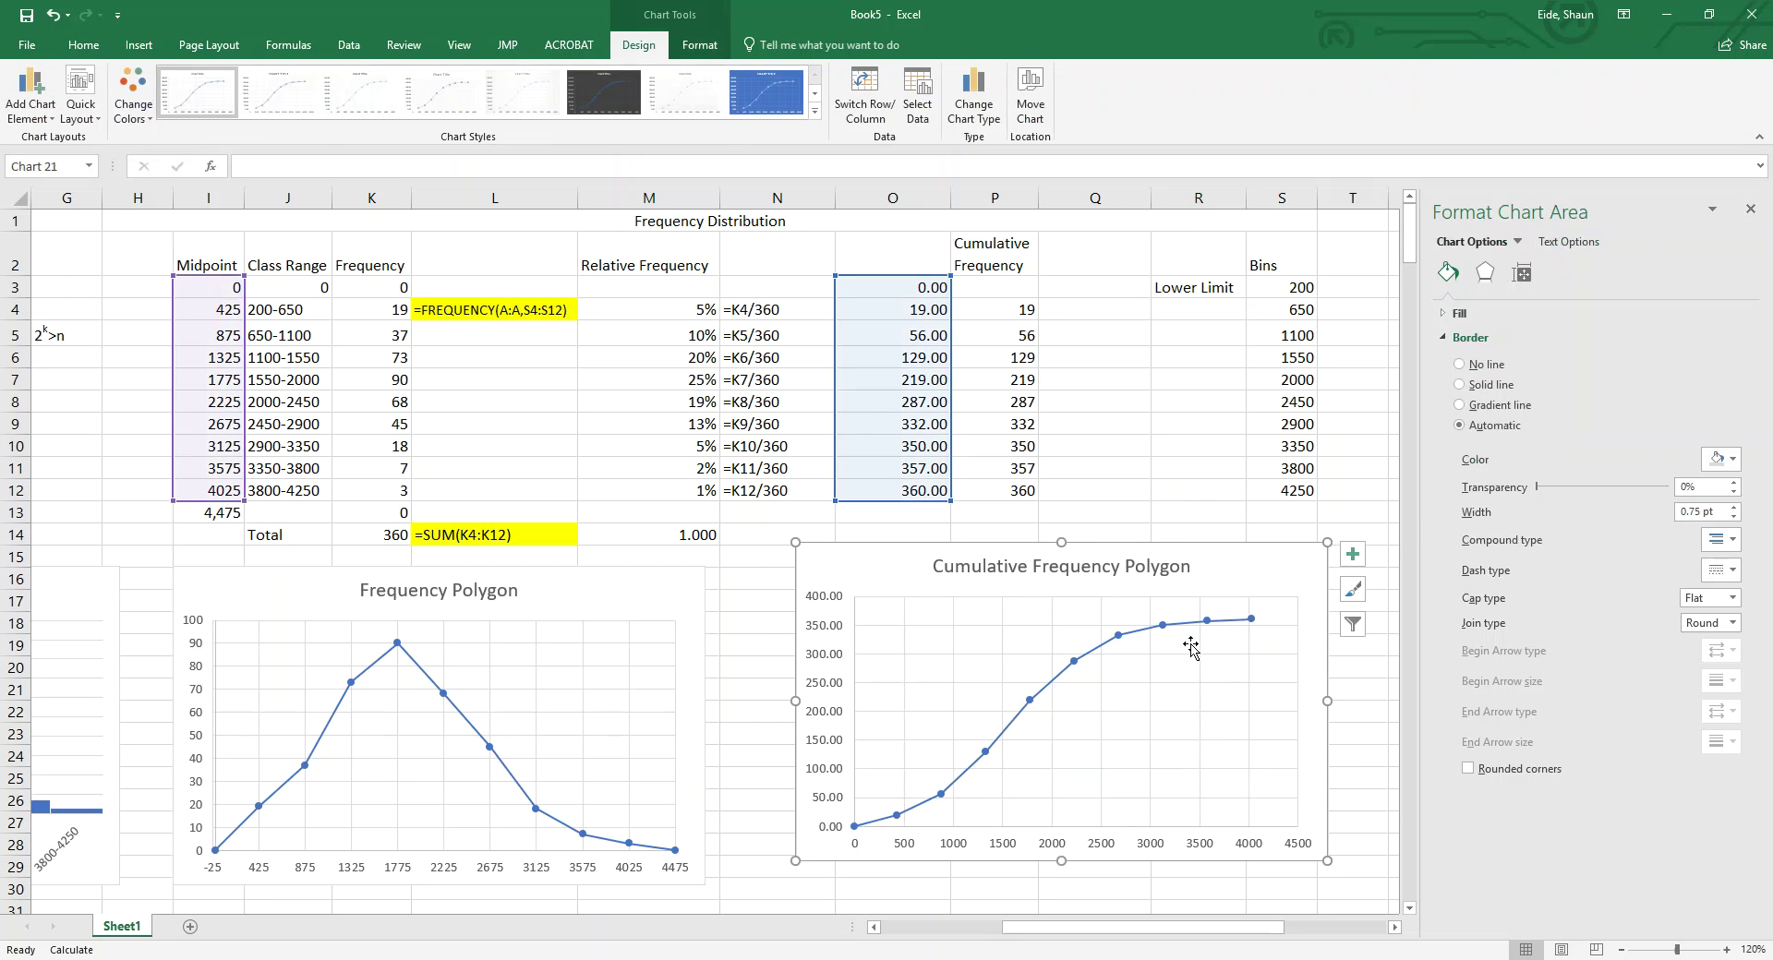
# Step: Set the maximum bound of the cumulative frequency polygon's horizontal axis to 4025
pyautogui.click(1241, 849)
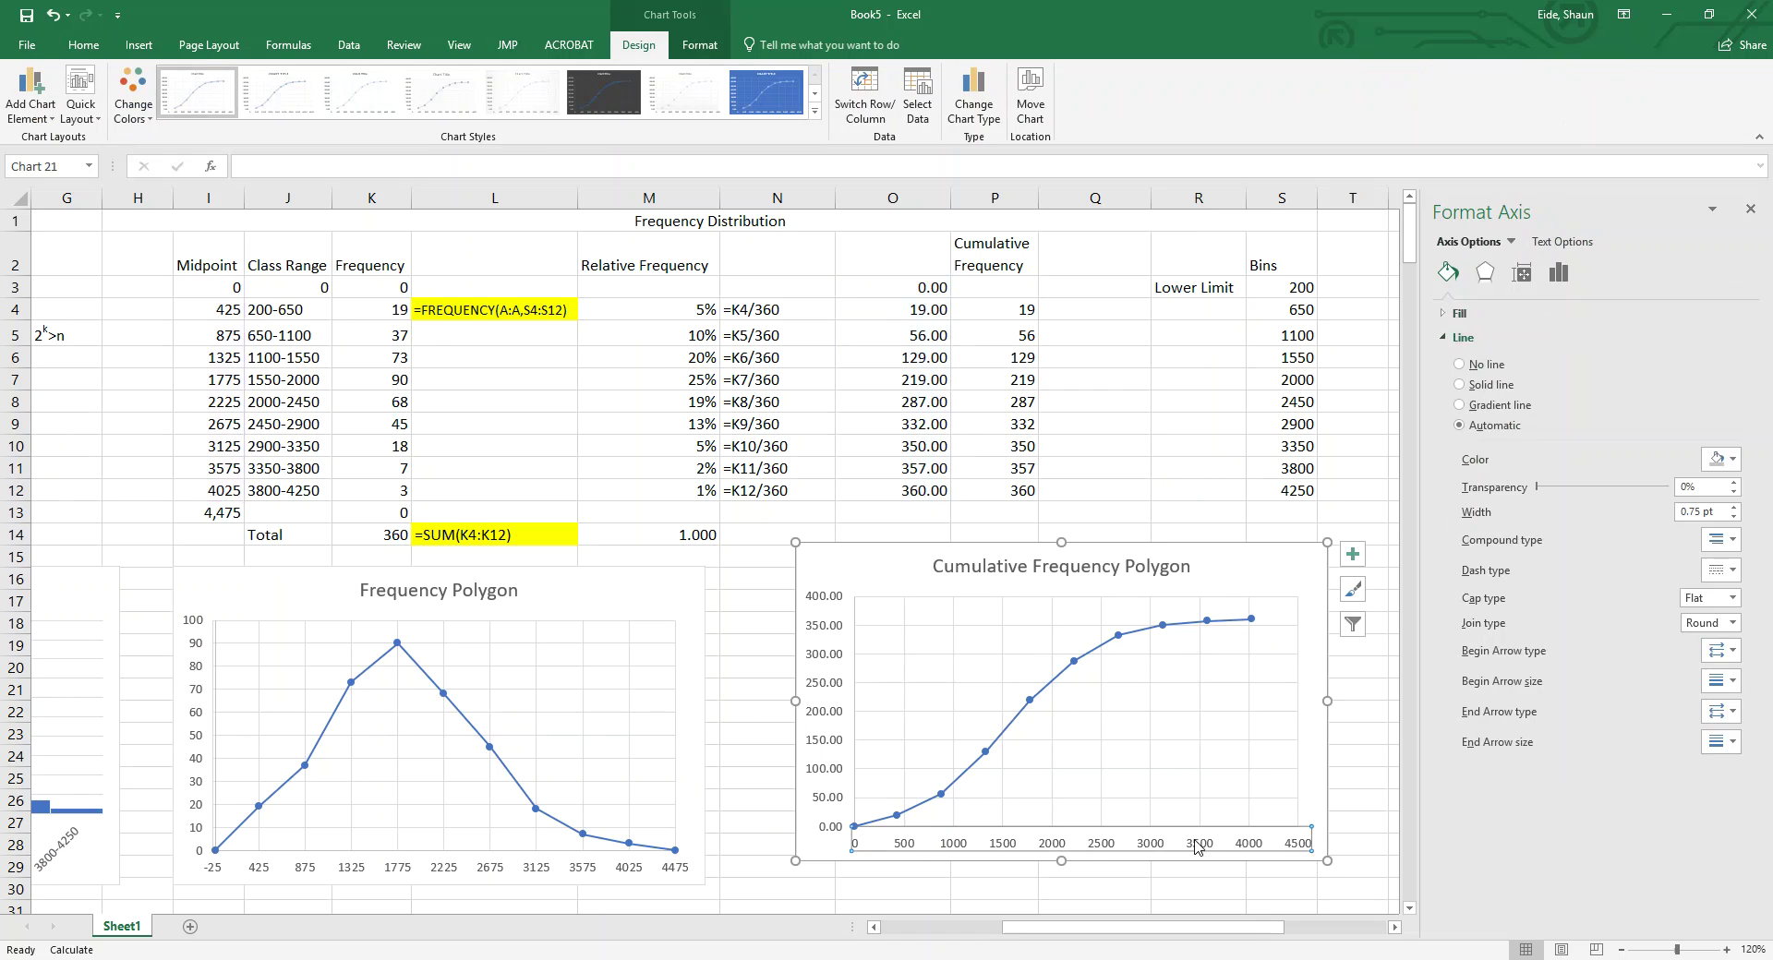
pyautogui.click(1558, 274)
pyautogui.click(1447, 318)
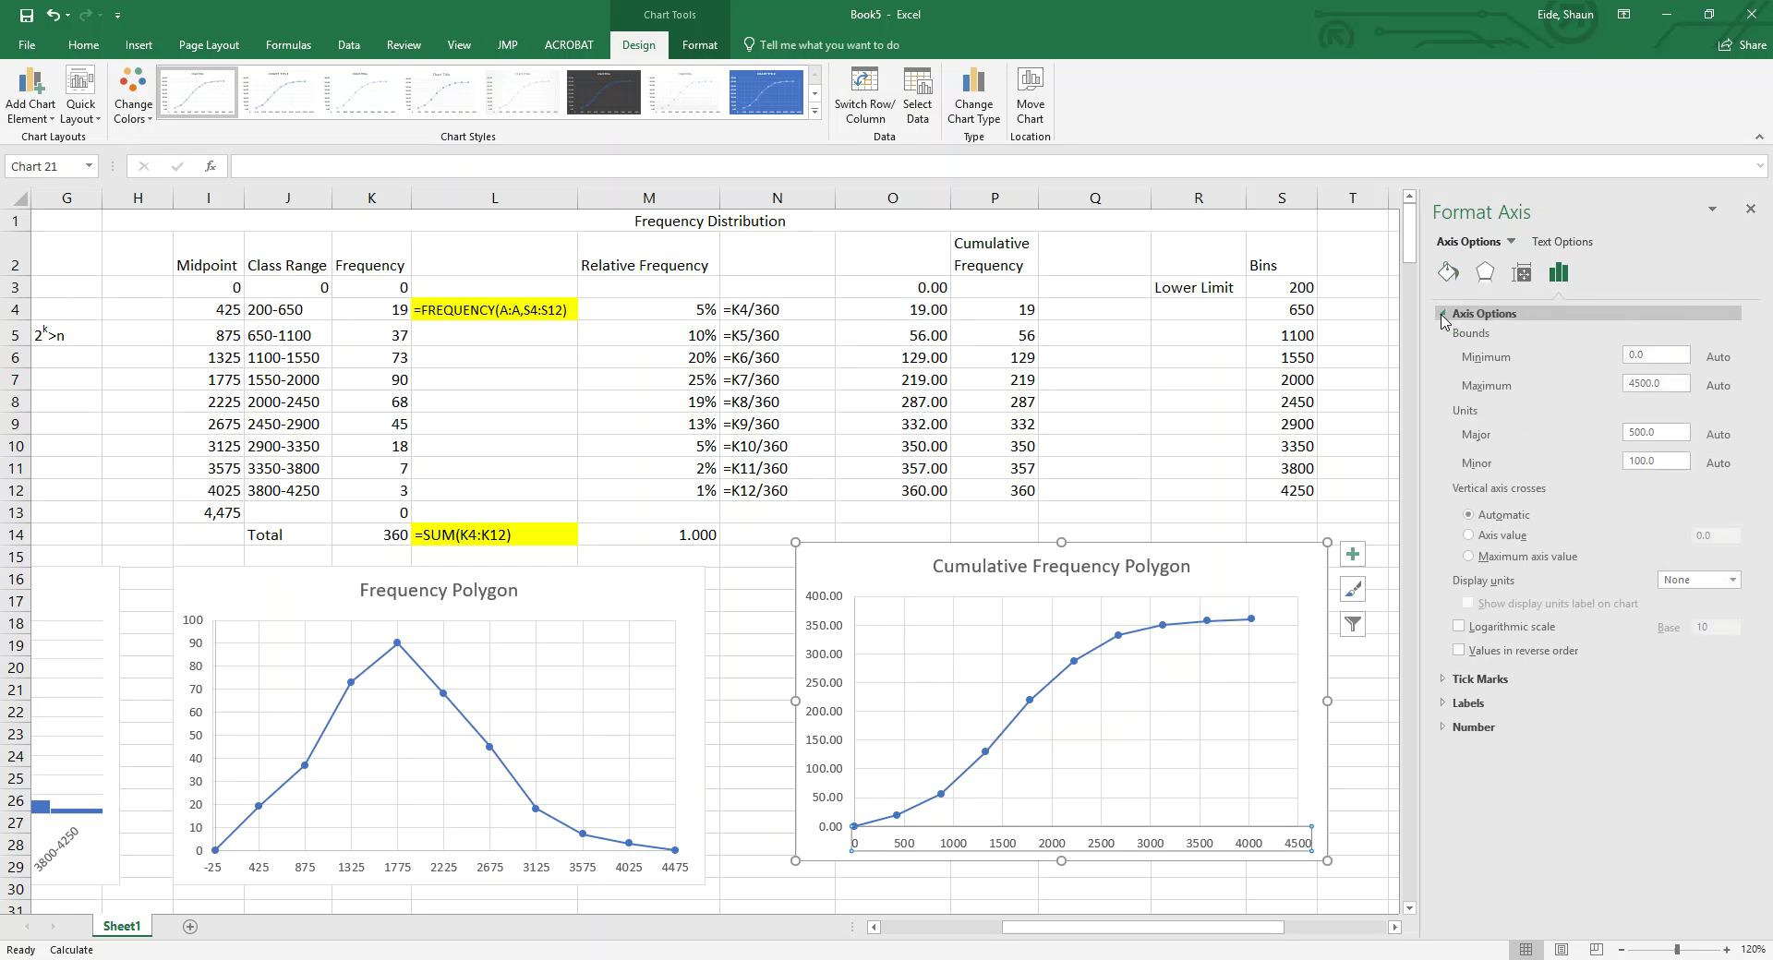
pyautogui.doubleClick(1679, 383)
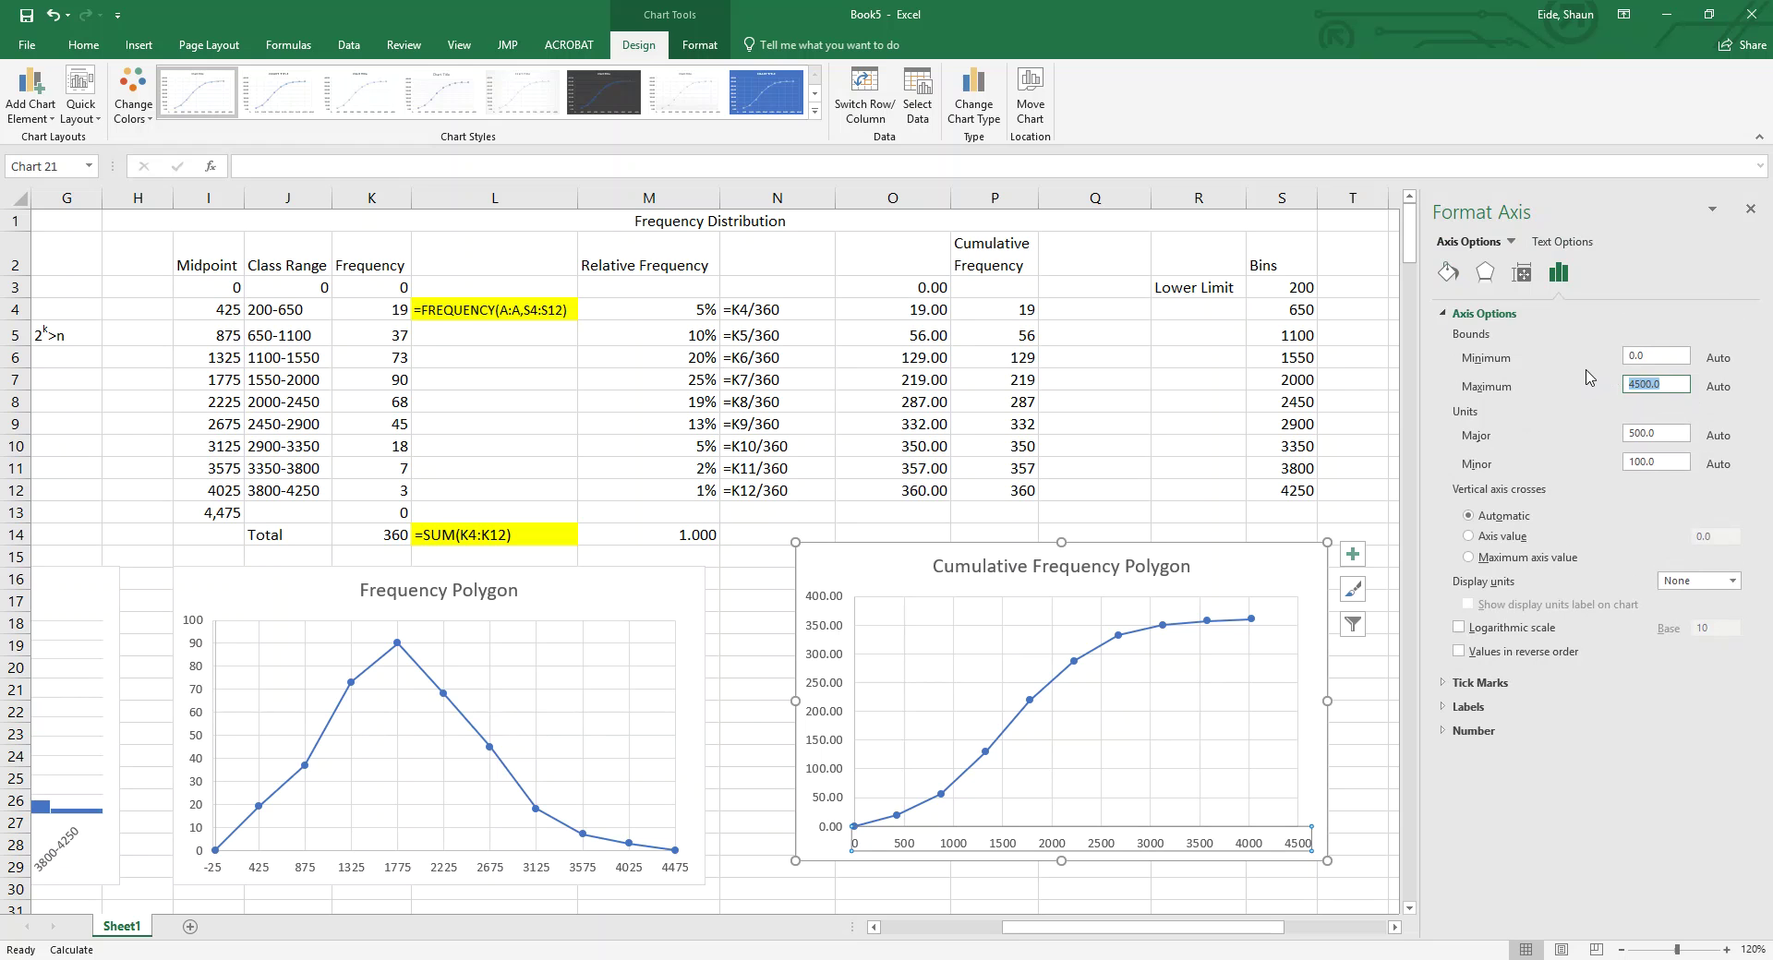
pyautogui.write('4025')
pyautogui.press('Return')
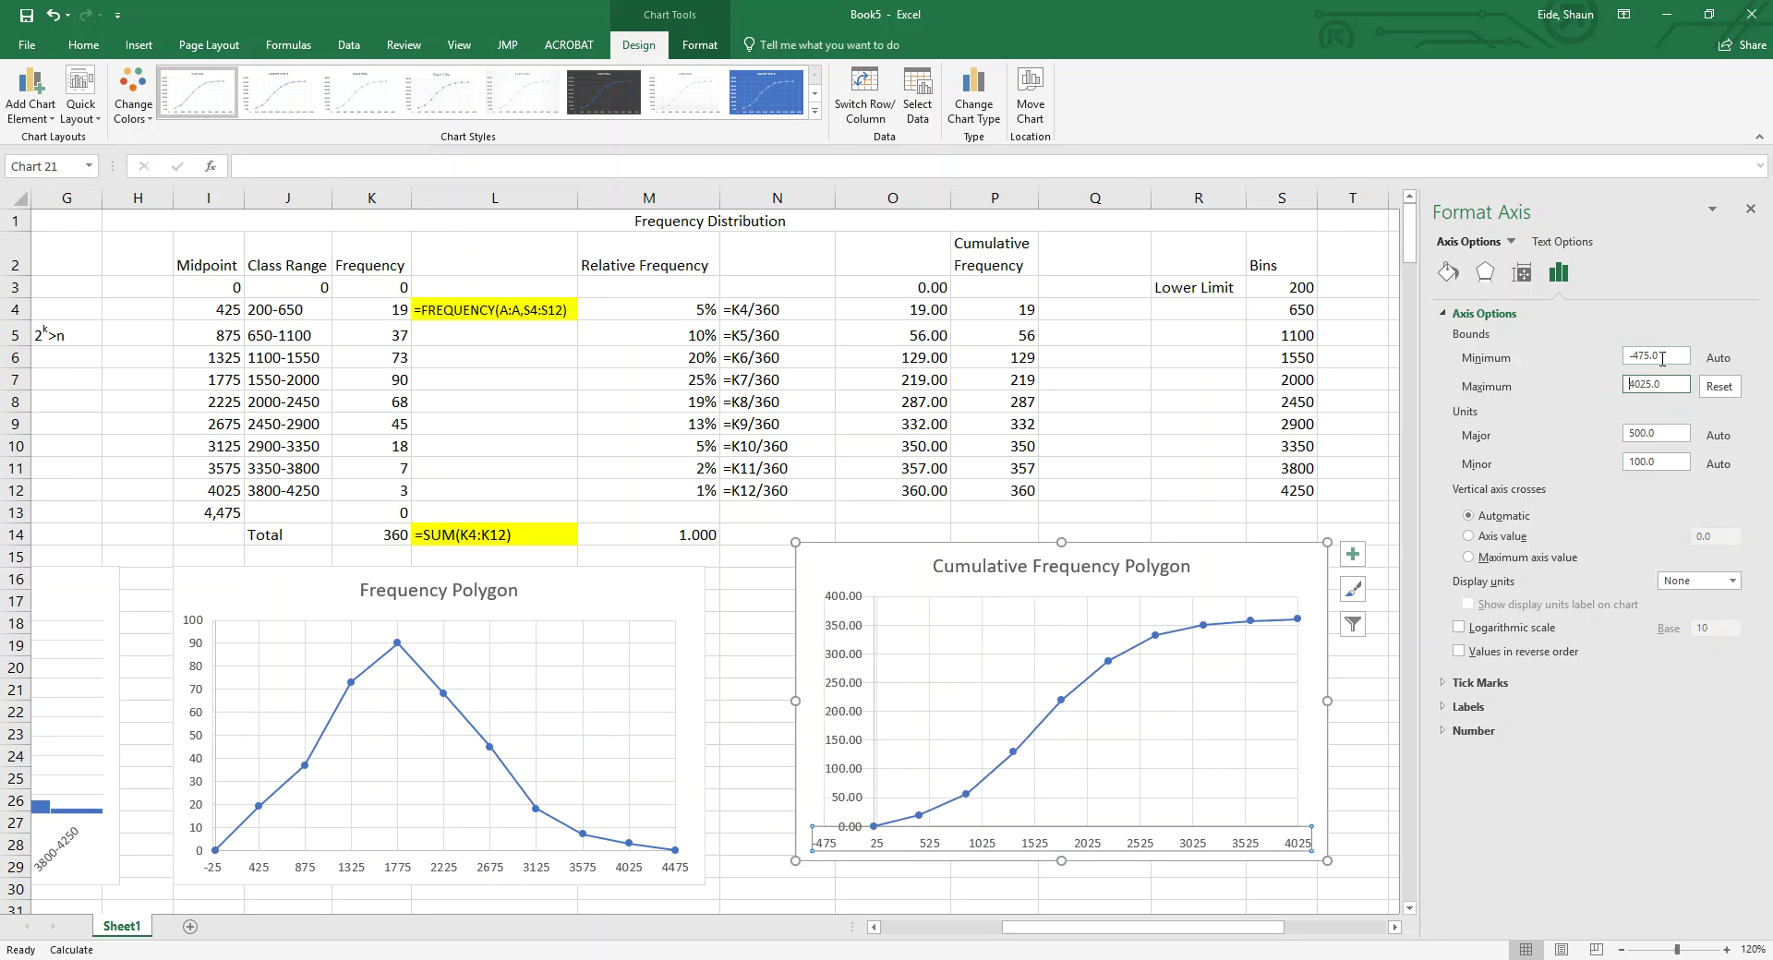
# Step: Set the cumulative frequency polygon's horizontal axis to a minimum bound of -25 and a major unit of 450
pyautogui.click(1666, 359)
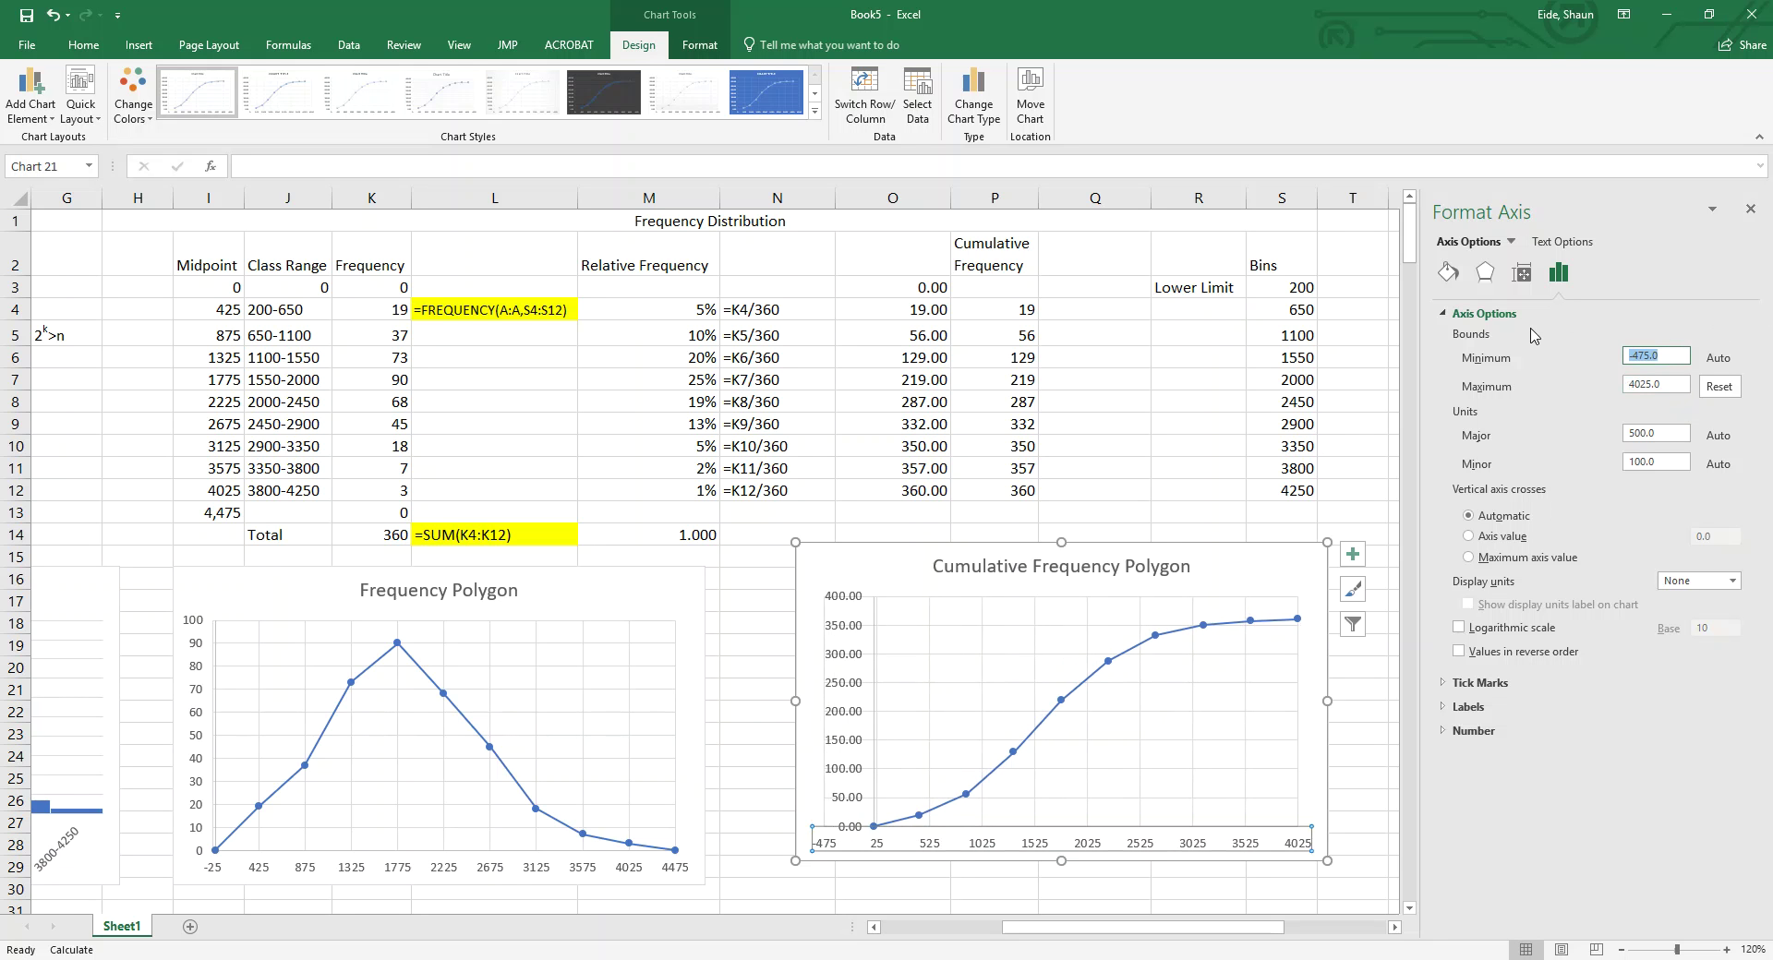
pyautogui.write('-25')
pyautogui.press('Return')
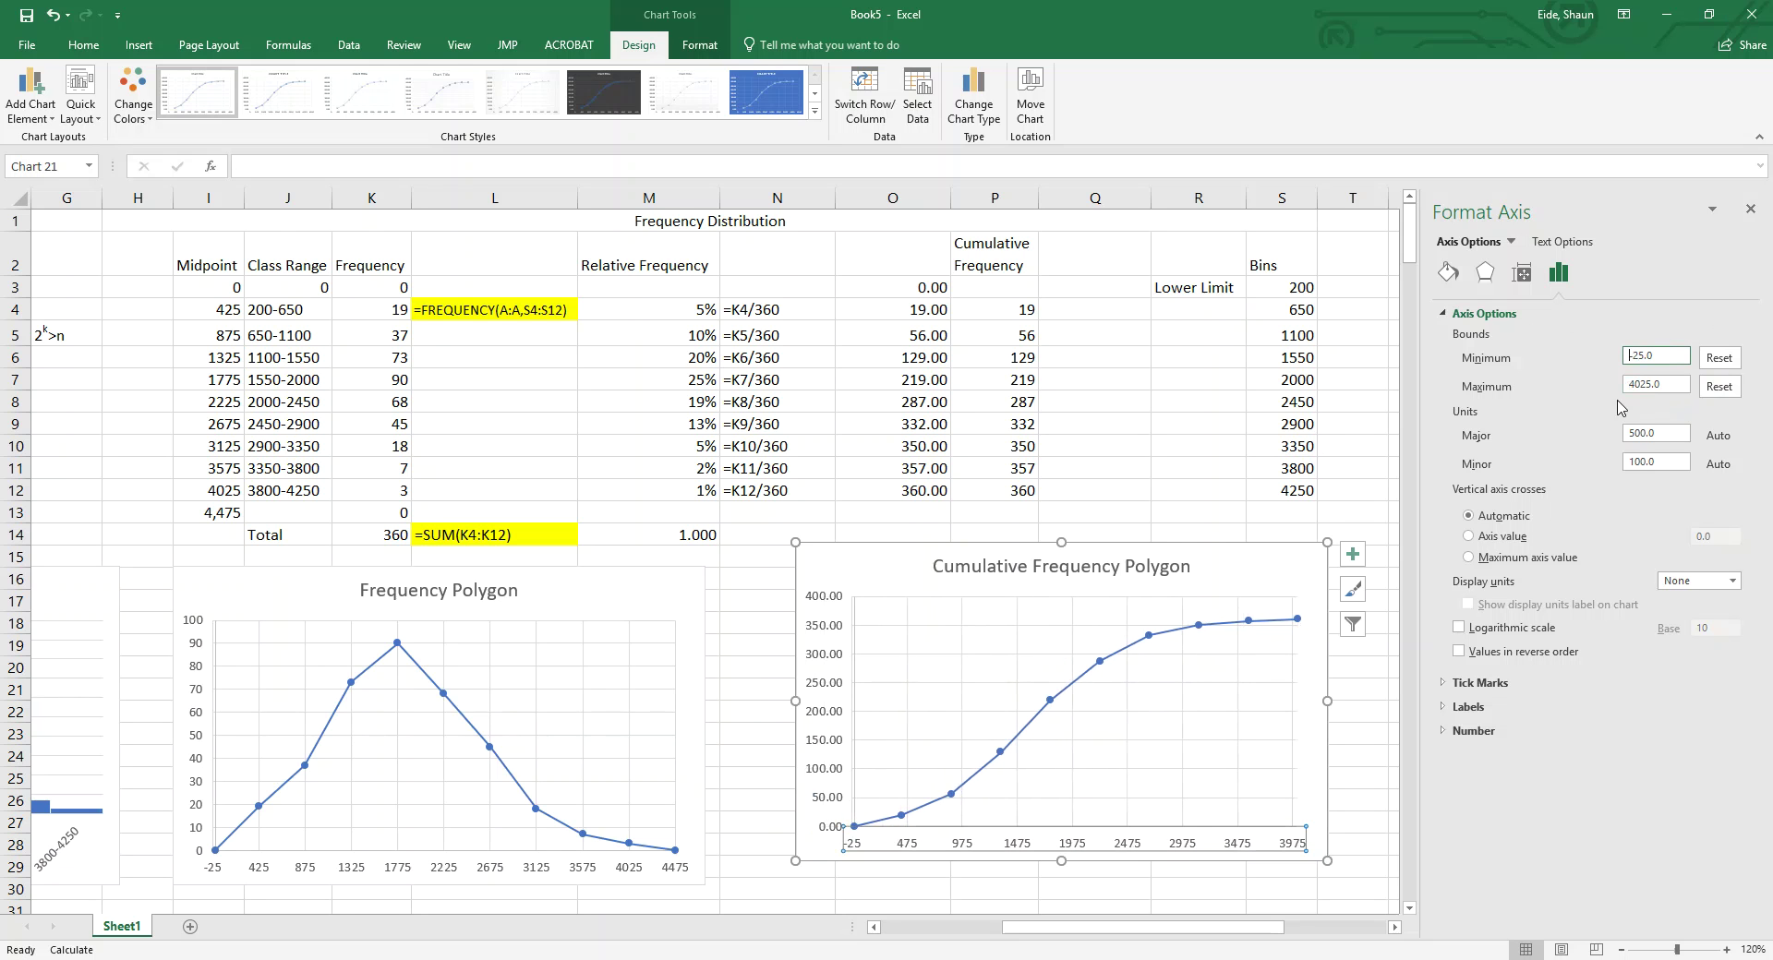
pyautogui.click(1675, 433)
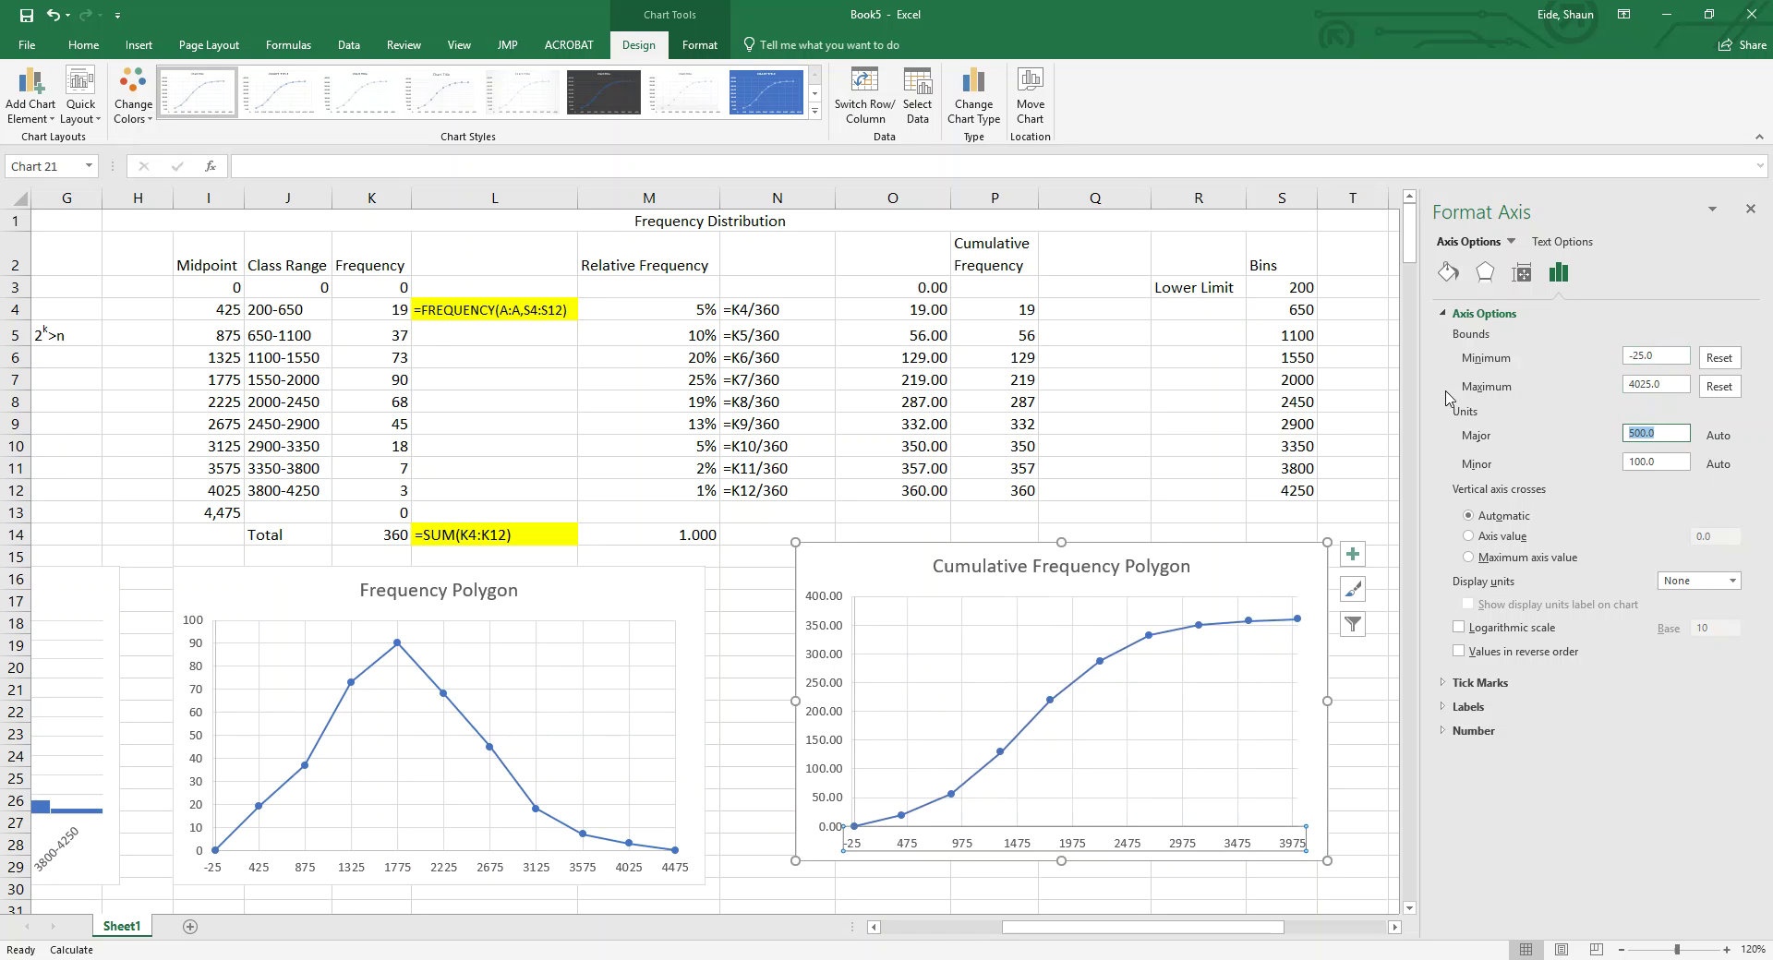
pyautogui.write('450')
pyautogui.press('Return')
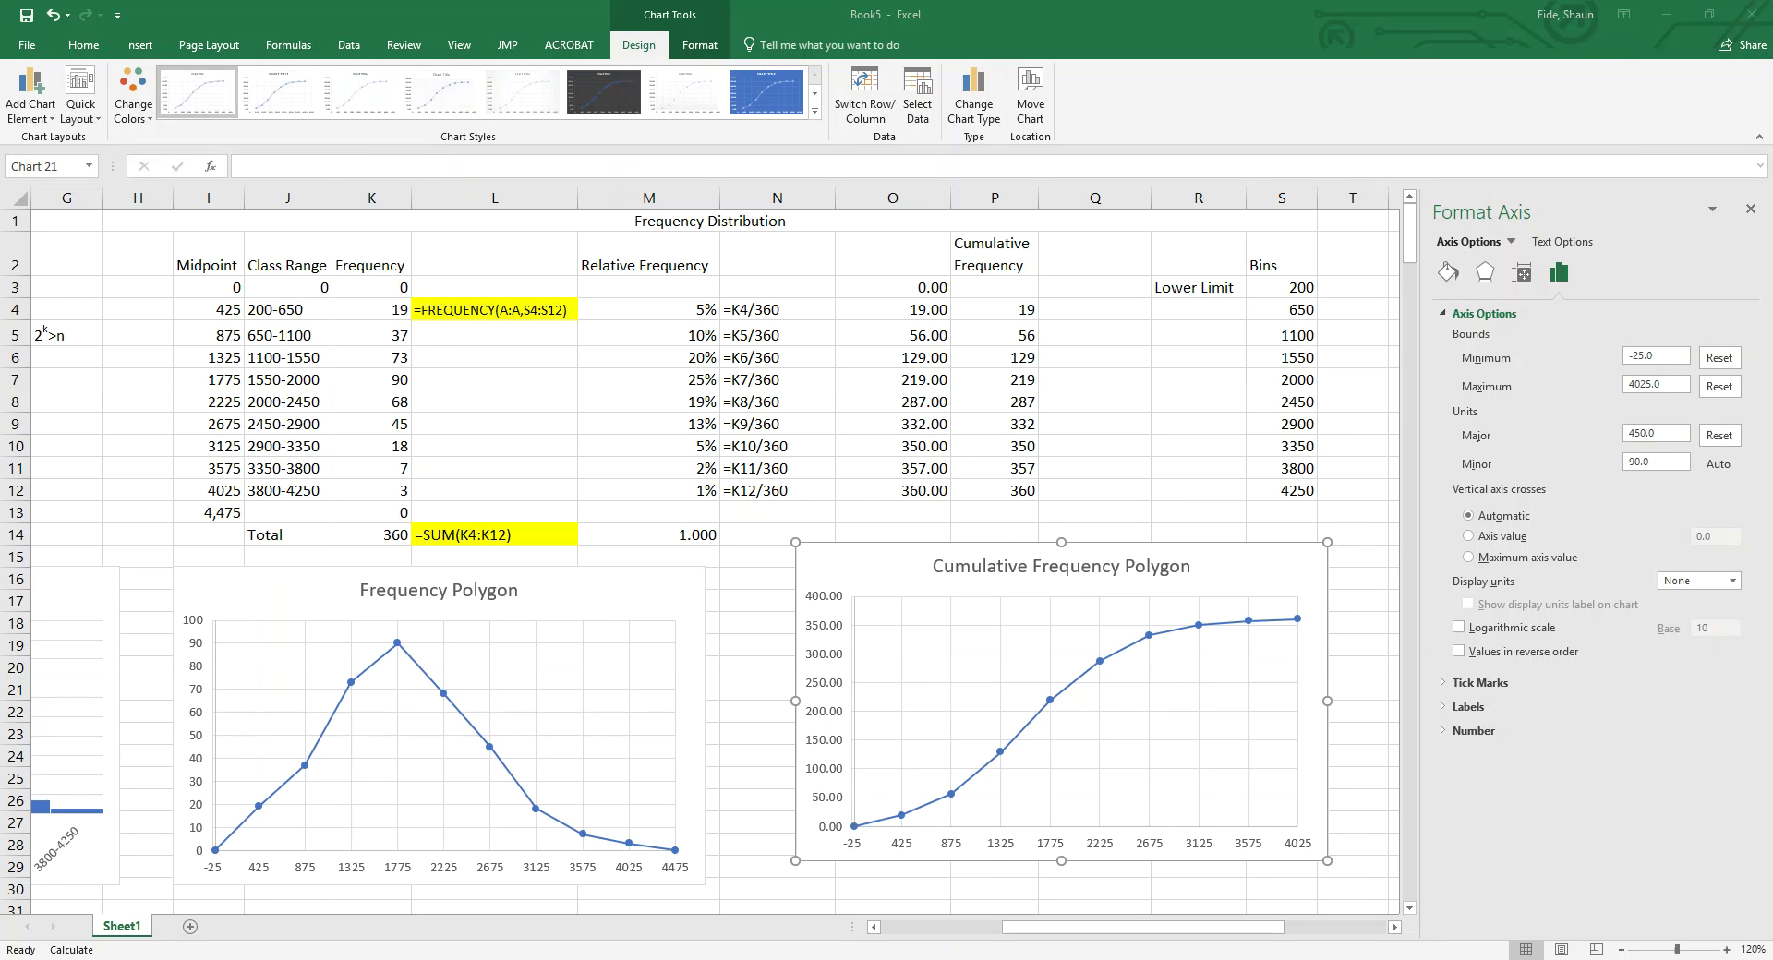
pyautogui.click(1236, 937)
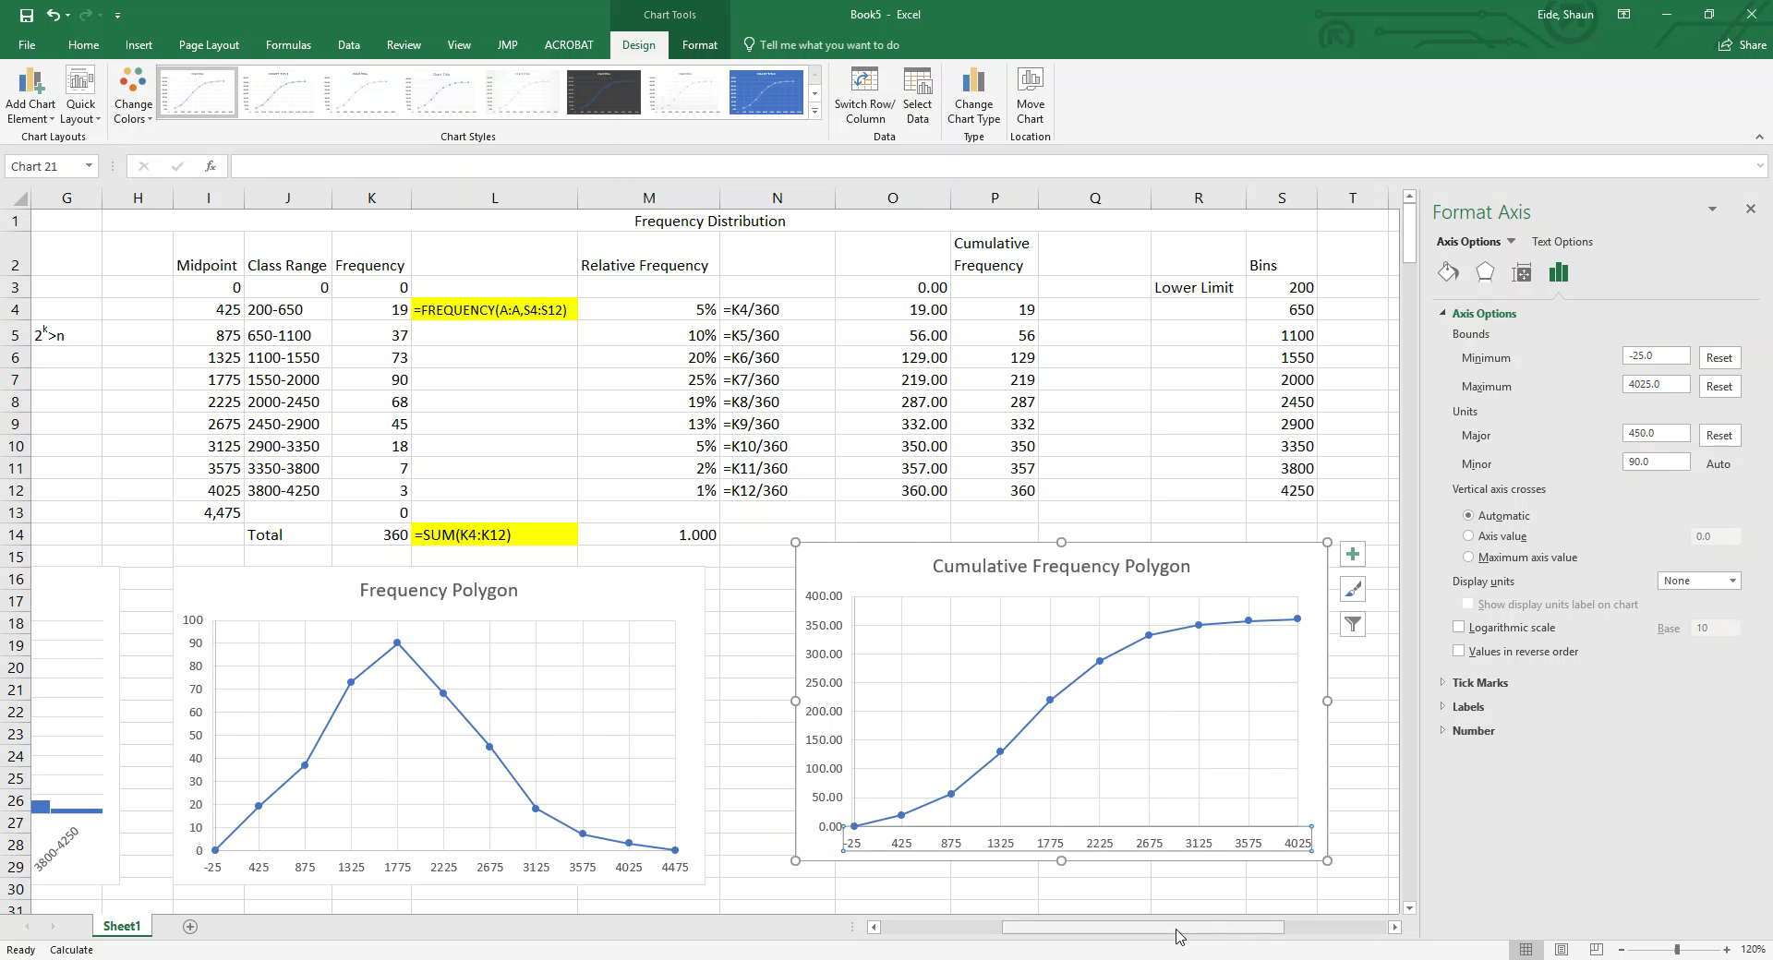
pyautogui.moveTo(1126, 934); pyautogui.dragTo(1035, 939)
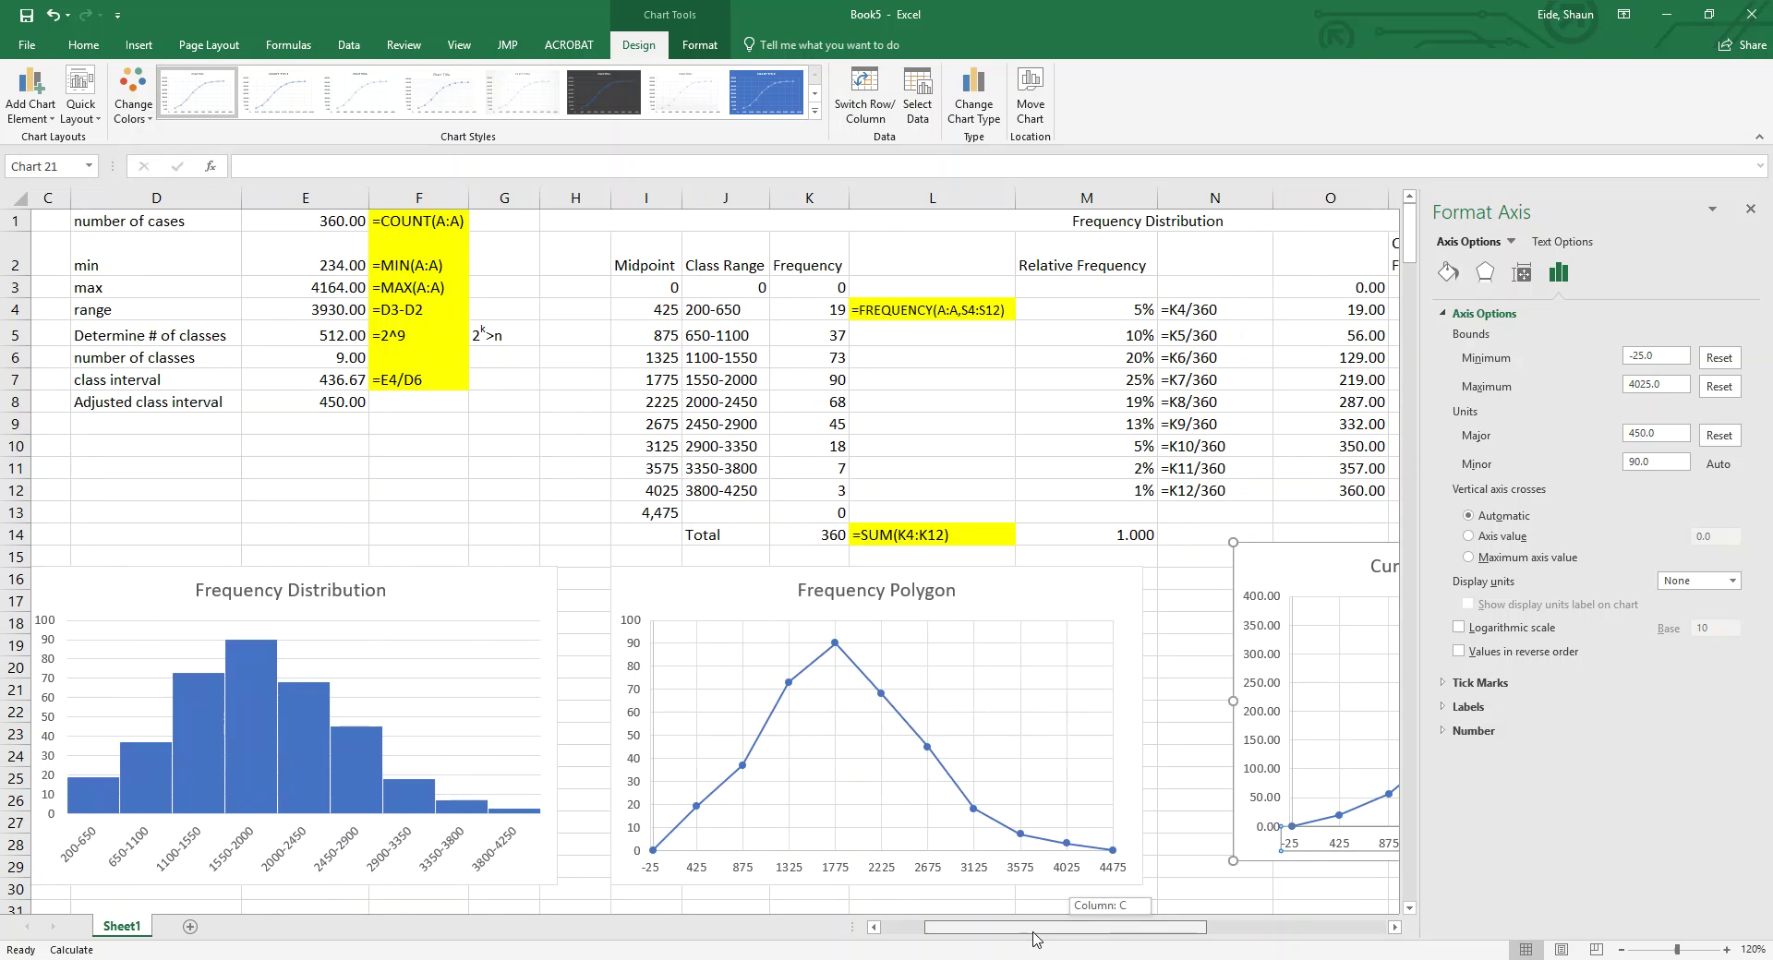
pyautogui.moveTo(1035, 939); pyautogui.dragTo(981, 936)
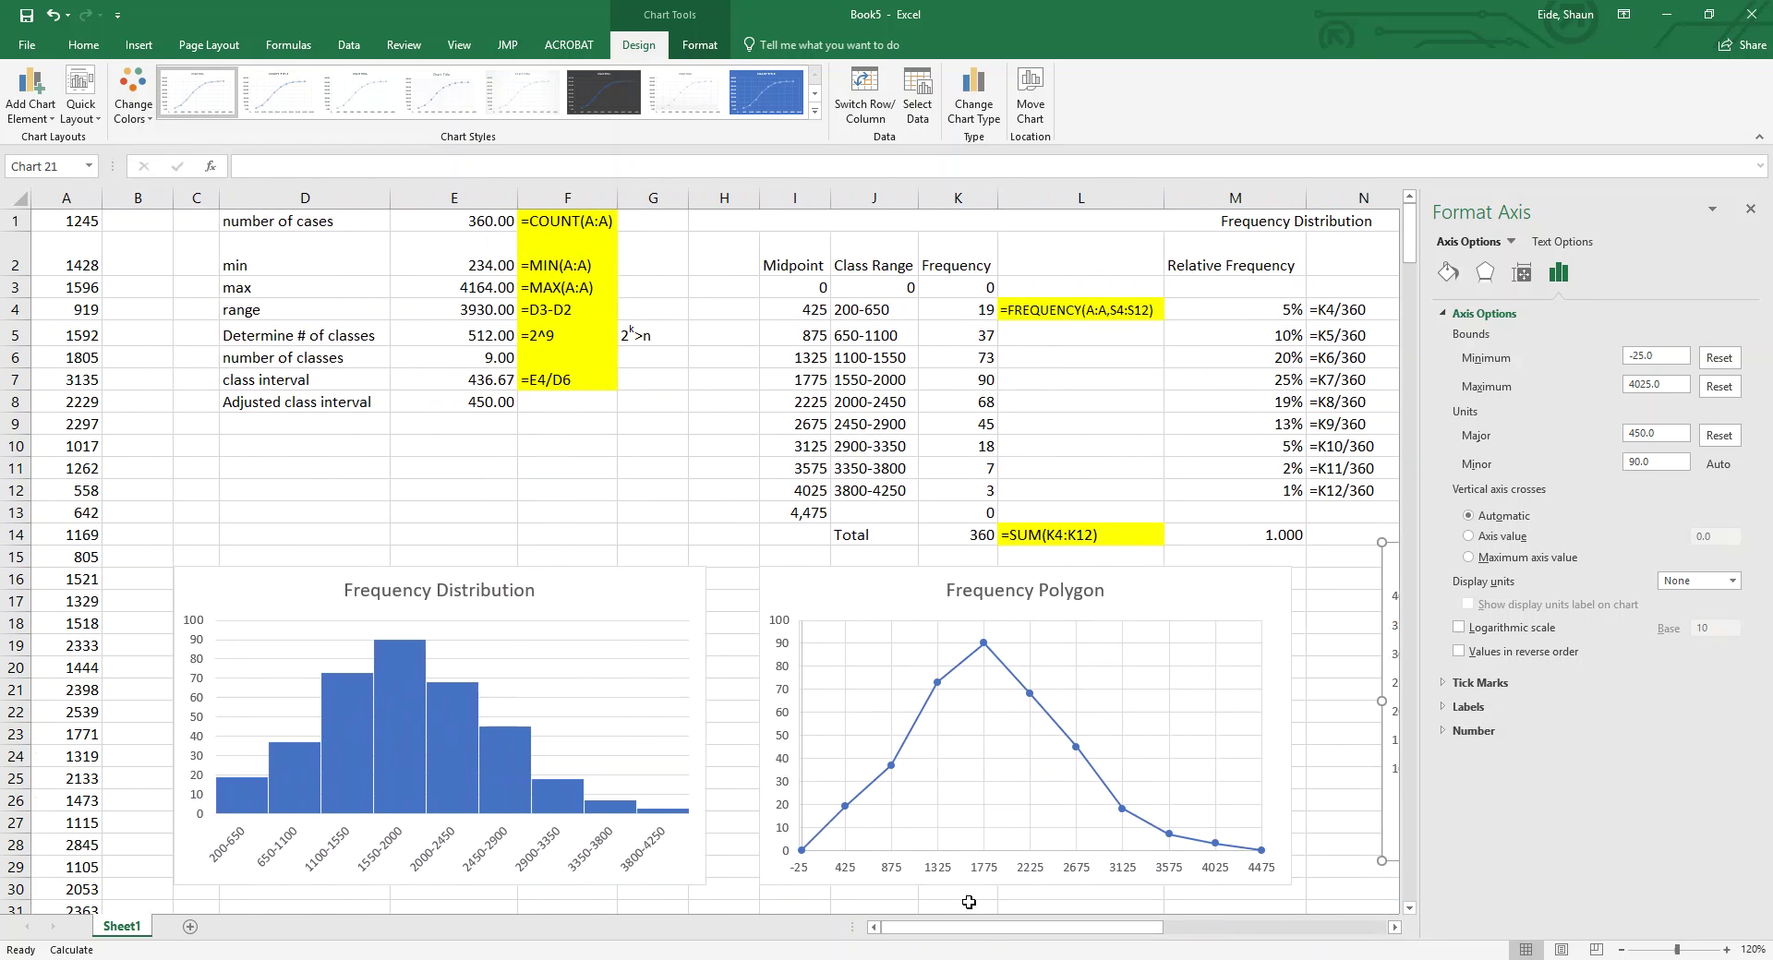